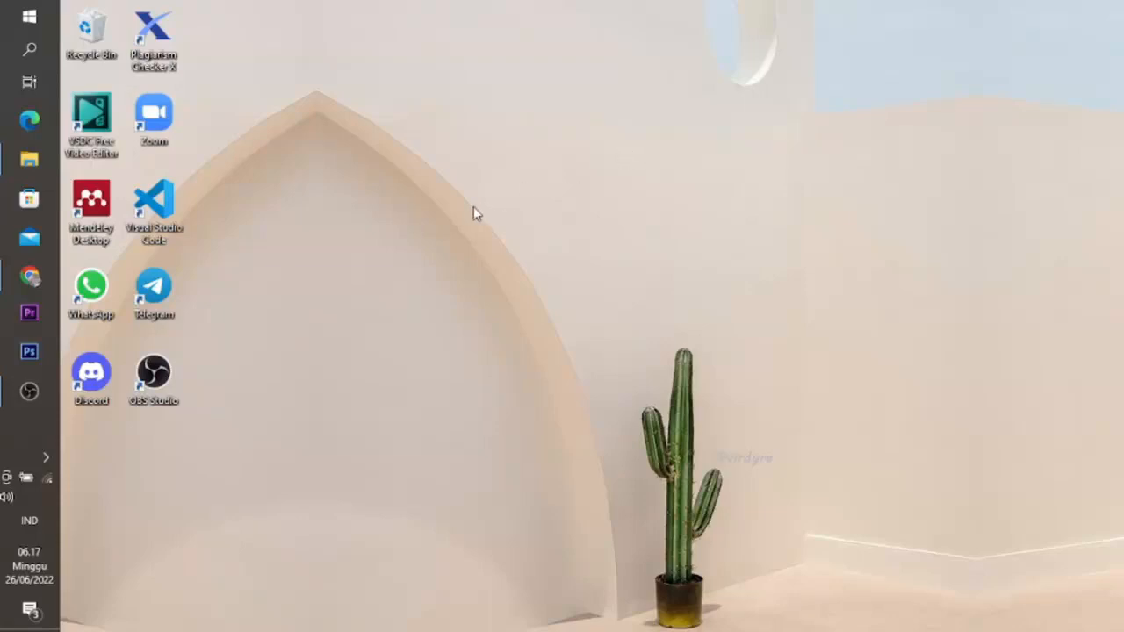
# Step: Open Chrome, search Google for "figma" and open the official Figma website from the results
pyautogui.click(29, 276)
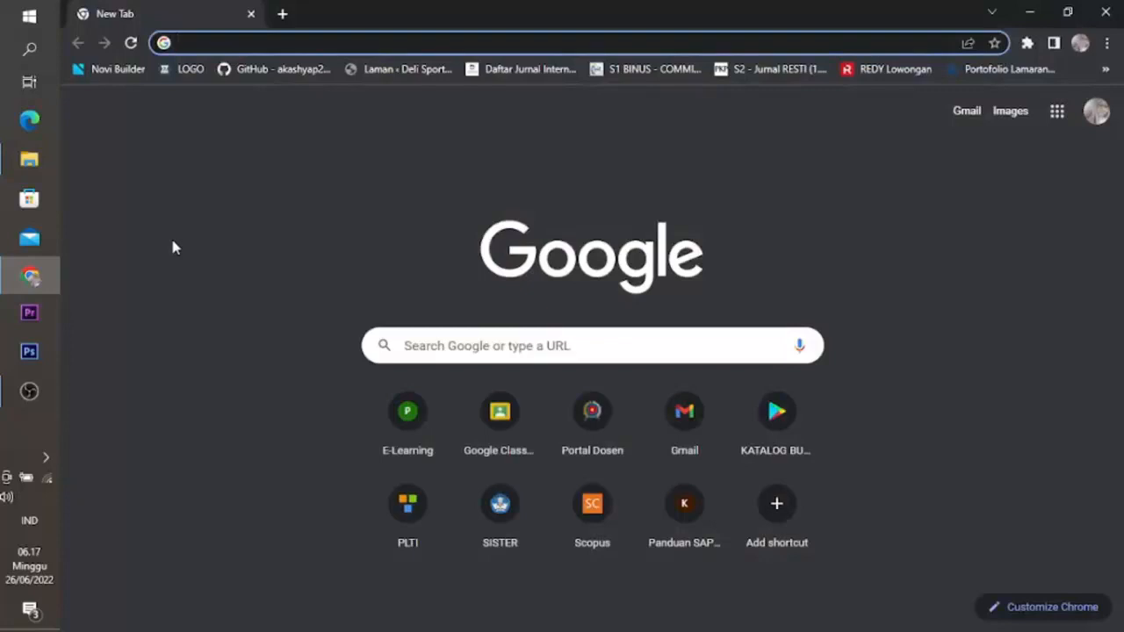
pyautogui.click(487, 346)
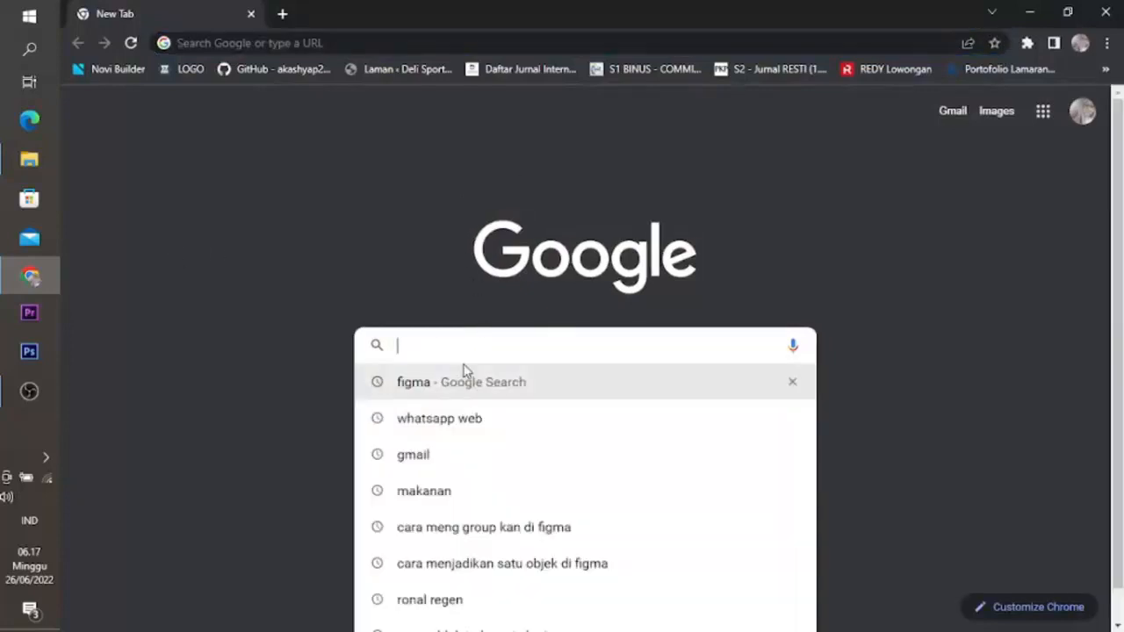
pyautogui.write('figma')
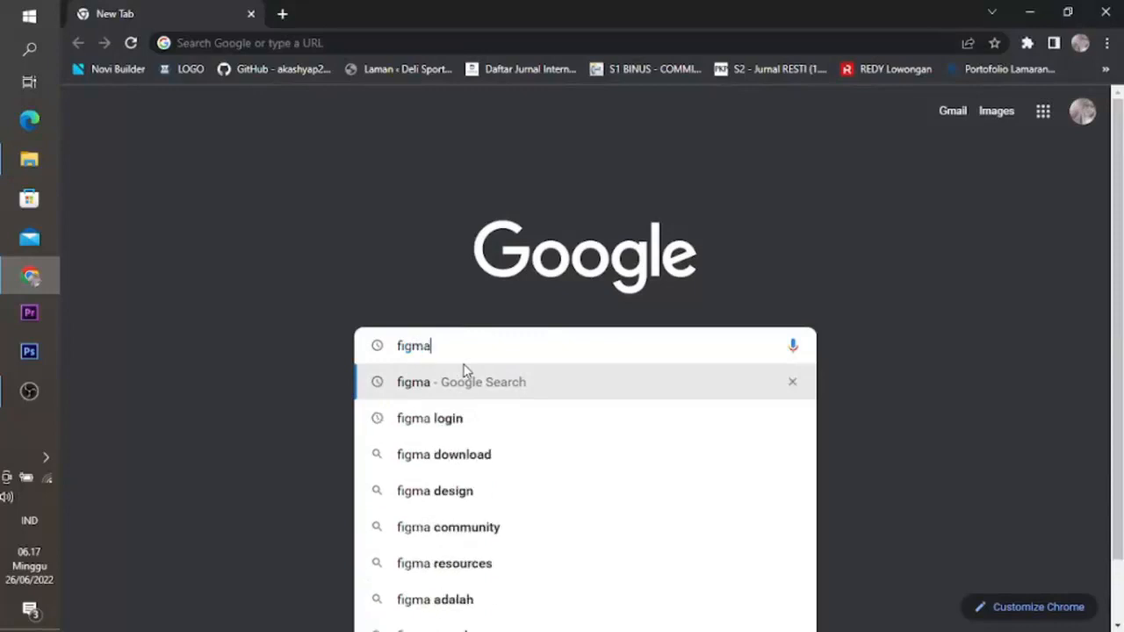
pyautogui.press('Return')
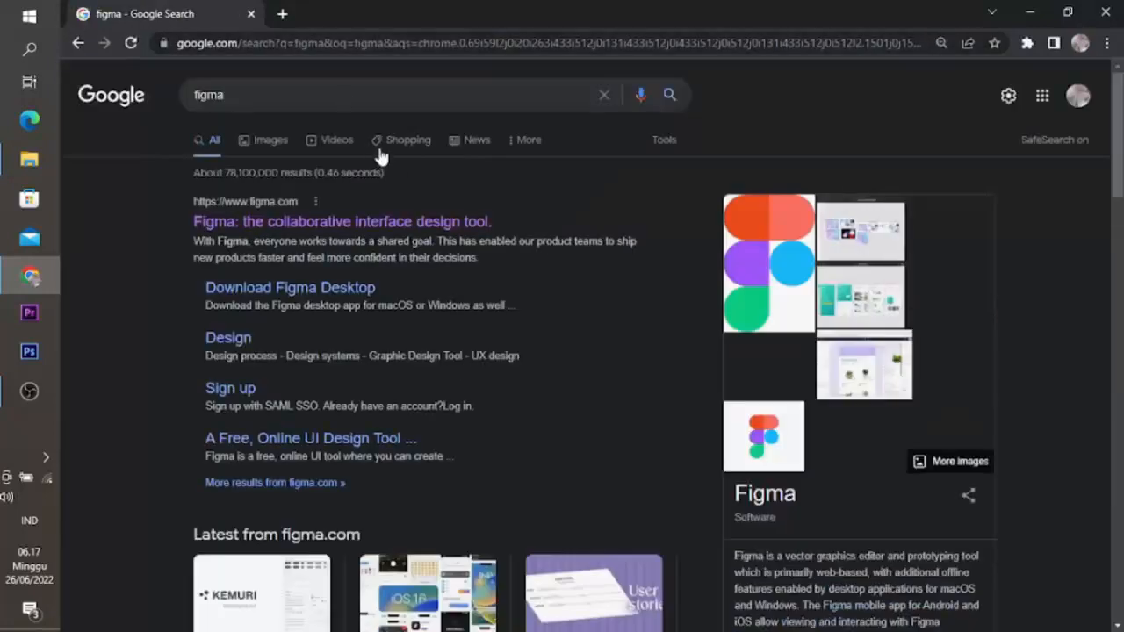
pyautogui.click(377, 221)
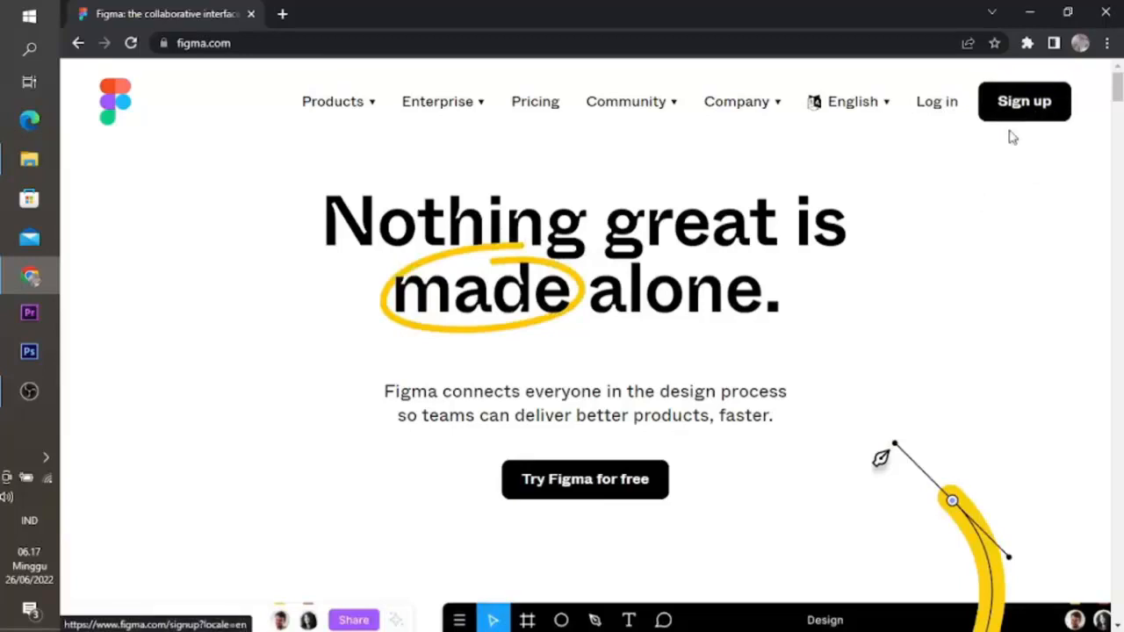
# Step: Log in to Figma by continuing with Google and choosing the personal account
pyautogui.click(921, 114)
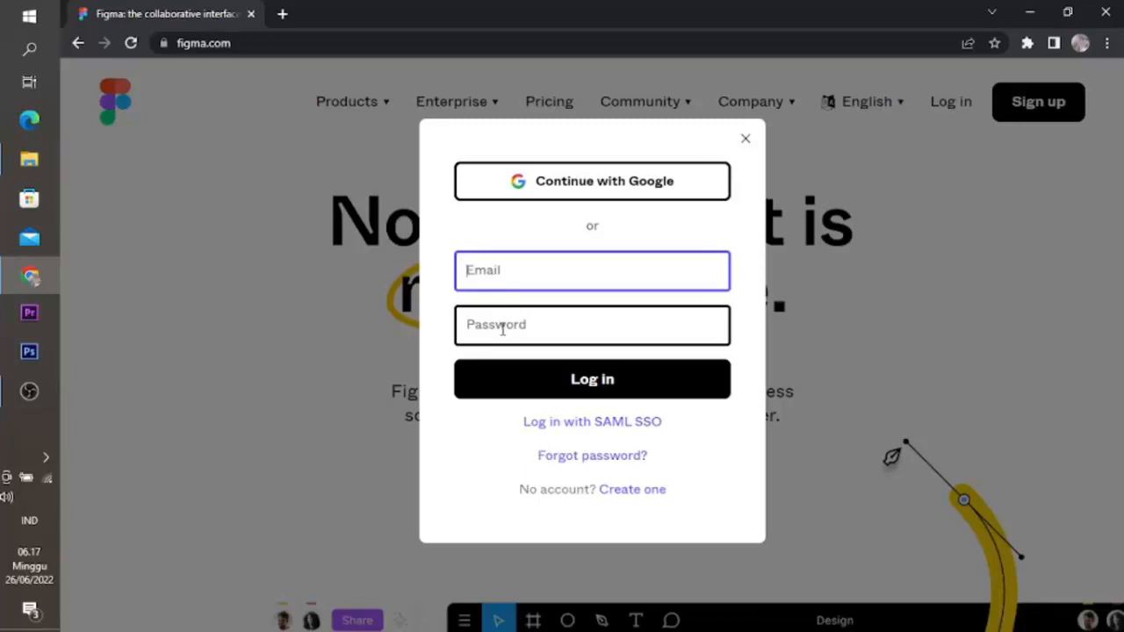
pyautogui.click(654, 184)
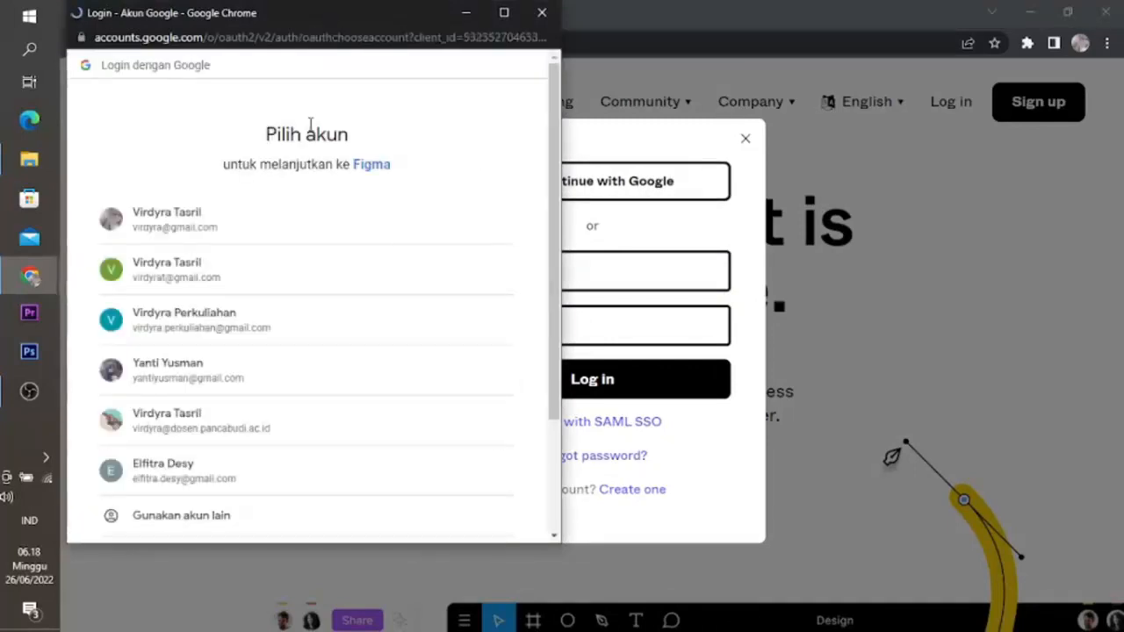
pyautogui.click(186, 274)
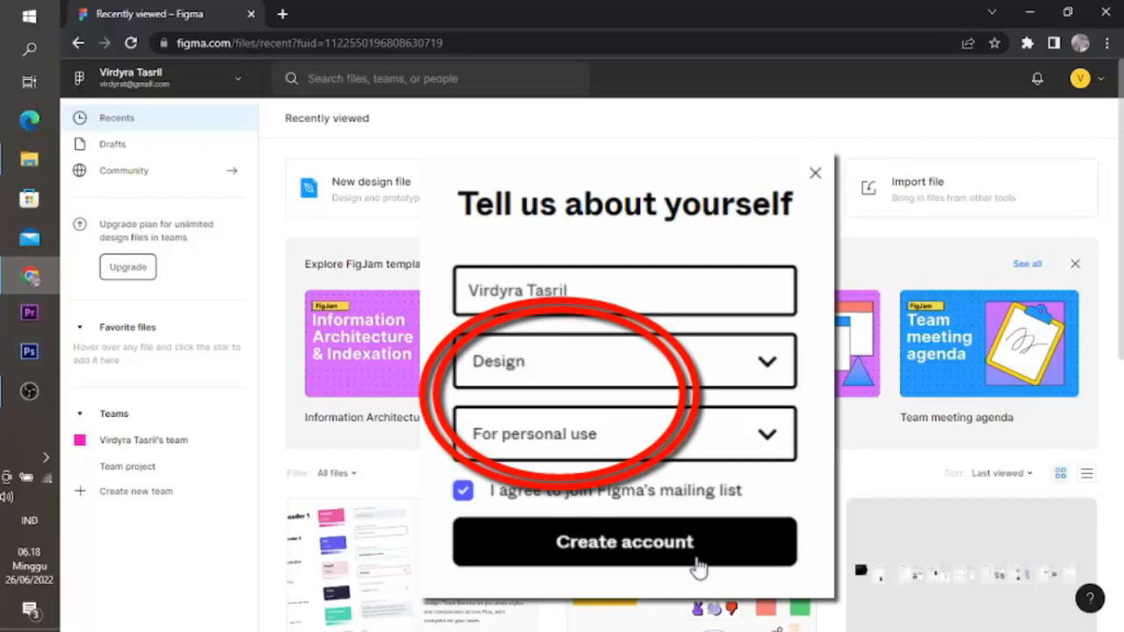
# Step: Complete the sign-up for personal design use, postponing the team name and choosing the free Starter plan
pyautogui.click(700, 566)
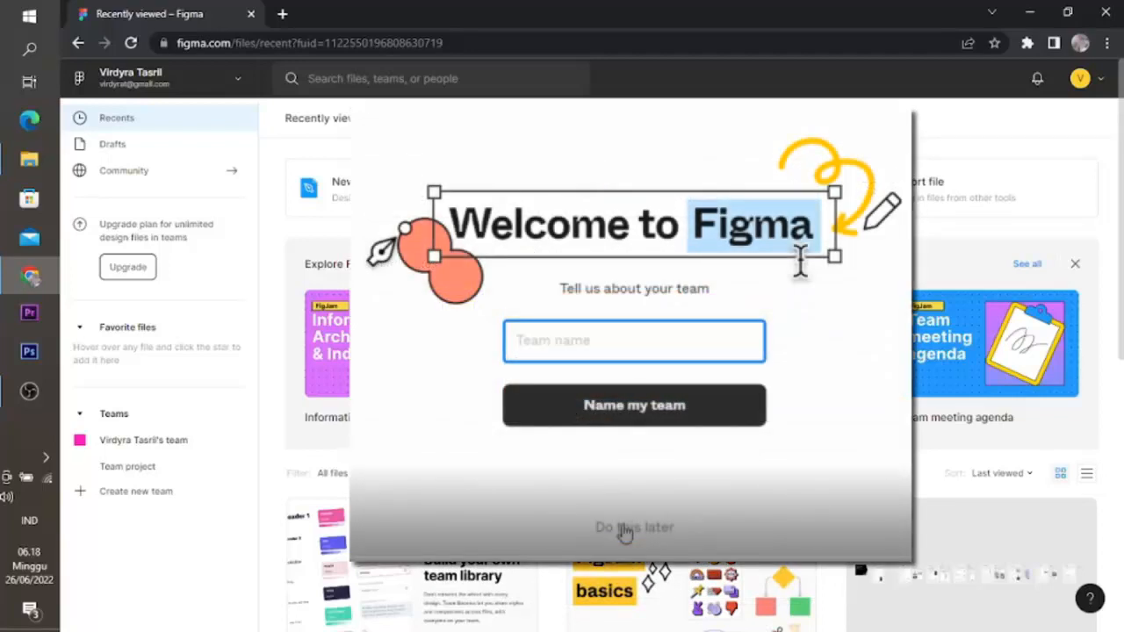
pyautogui.click(624, 528)
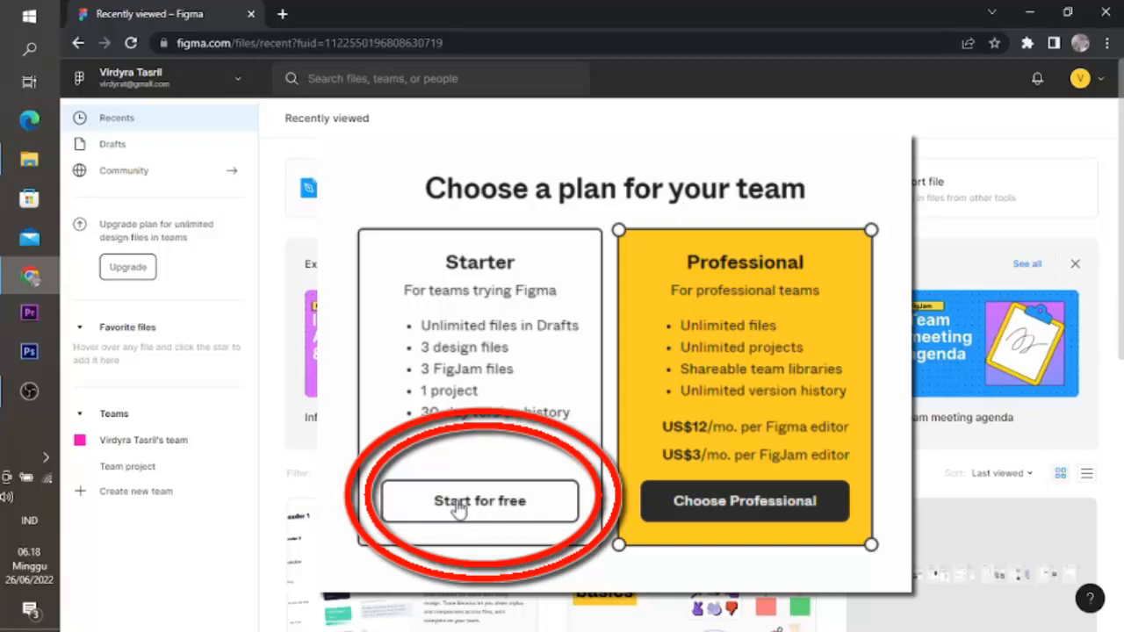
pyautogui.click(458, 509)
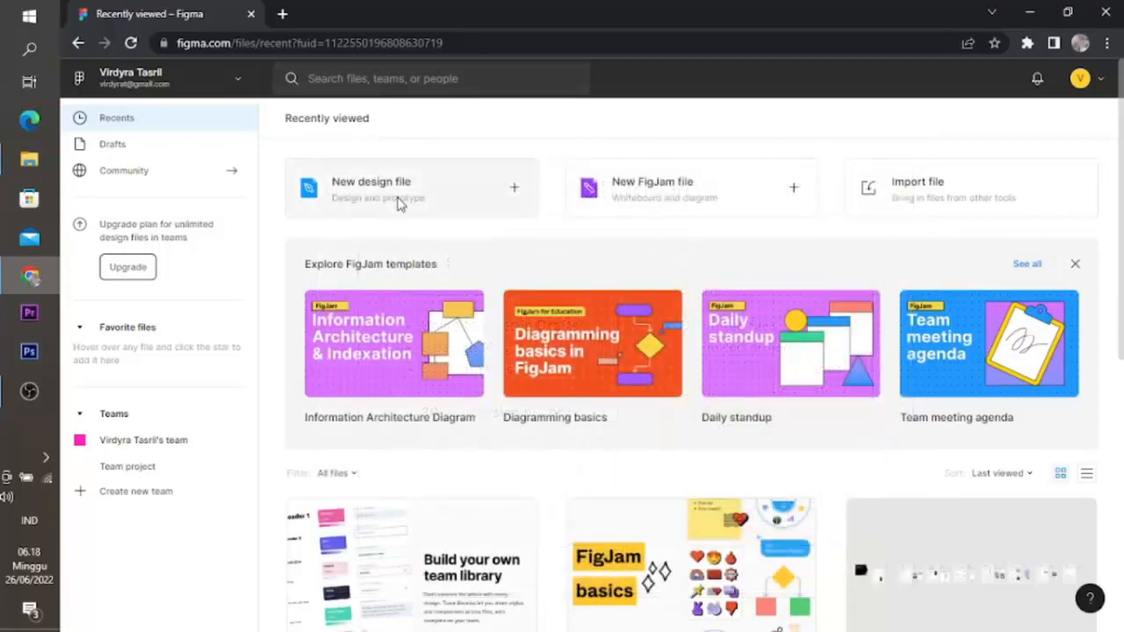
# Step: Create a new design file and activate the Frame tool
pyautogui.click(396, 202)
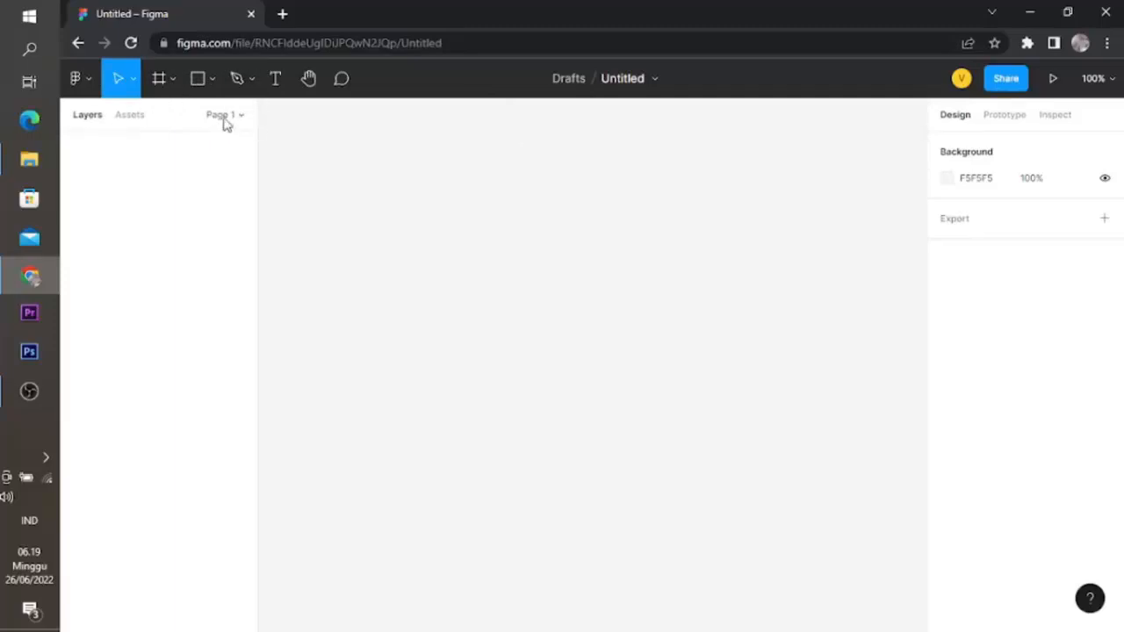
pyautogui.click(160, 83)
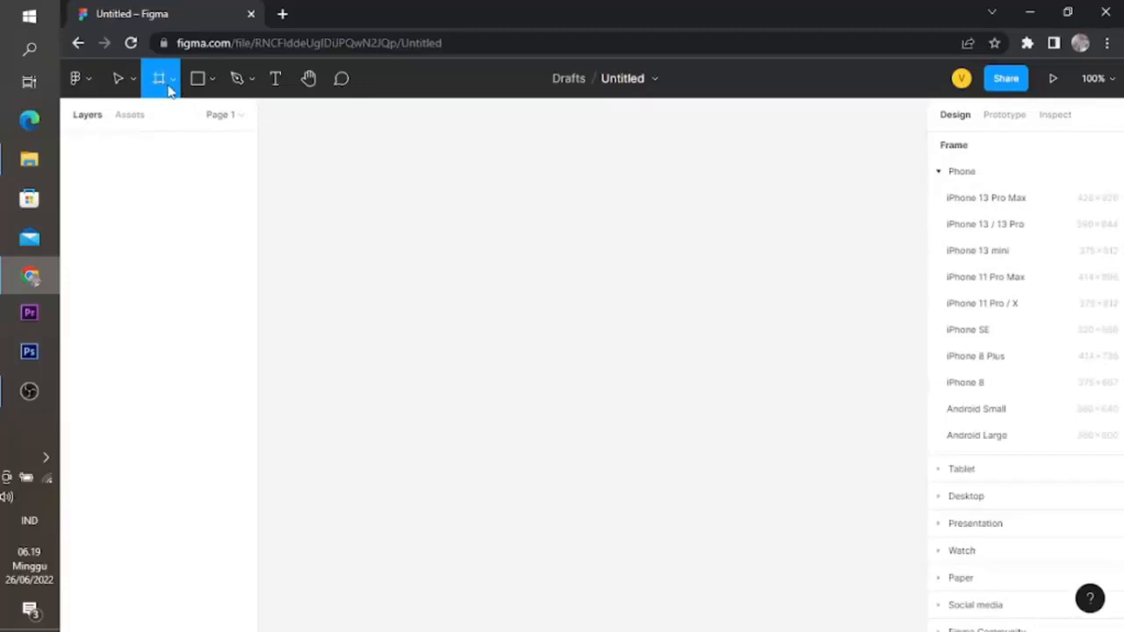
pyautogui.click(172, 80)
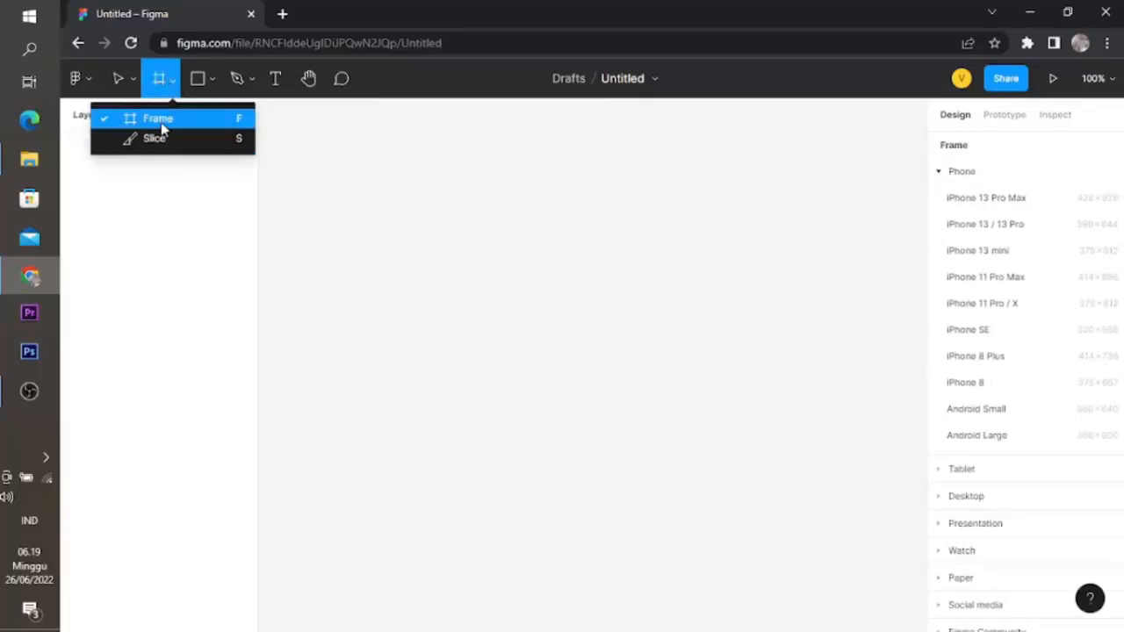
pyautogui.click(163, 121)
# Step: Examine the available frame presets for phones, tablets and desktops
pyautogui.click(942, 173)
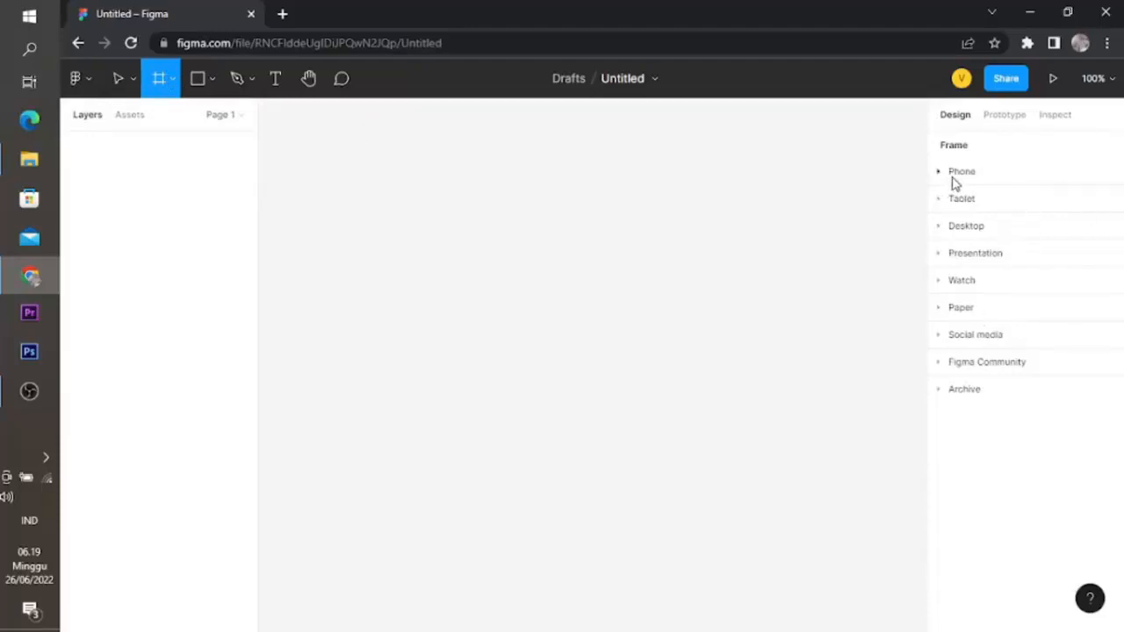
pyautogui.click(938, 172)
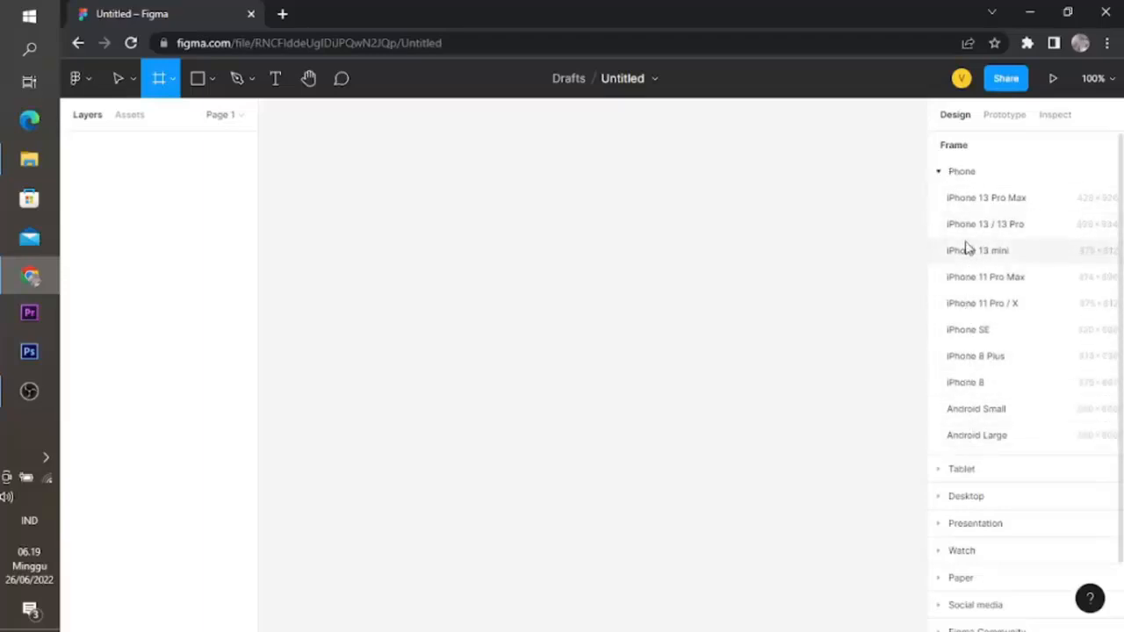
pyautogui.click(937, 174)
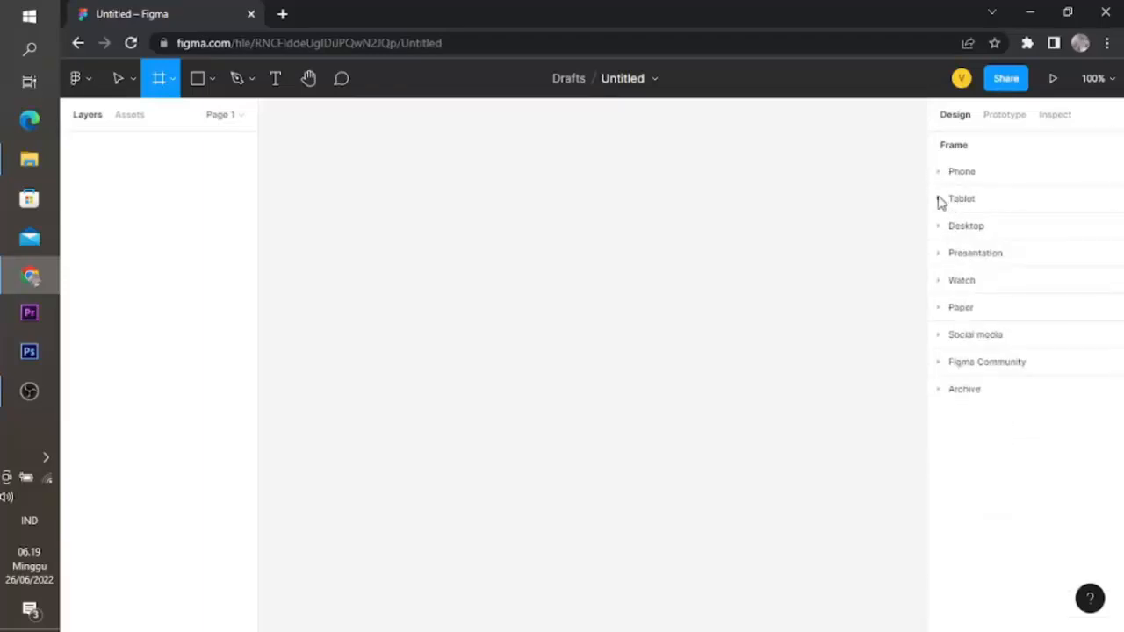
pyautogui.click(938, 200)
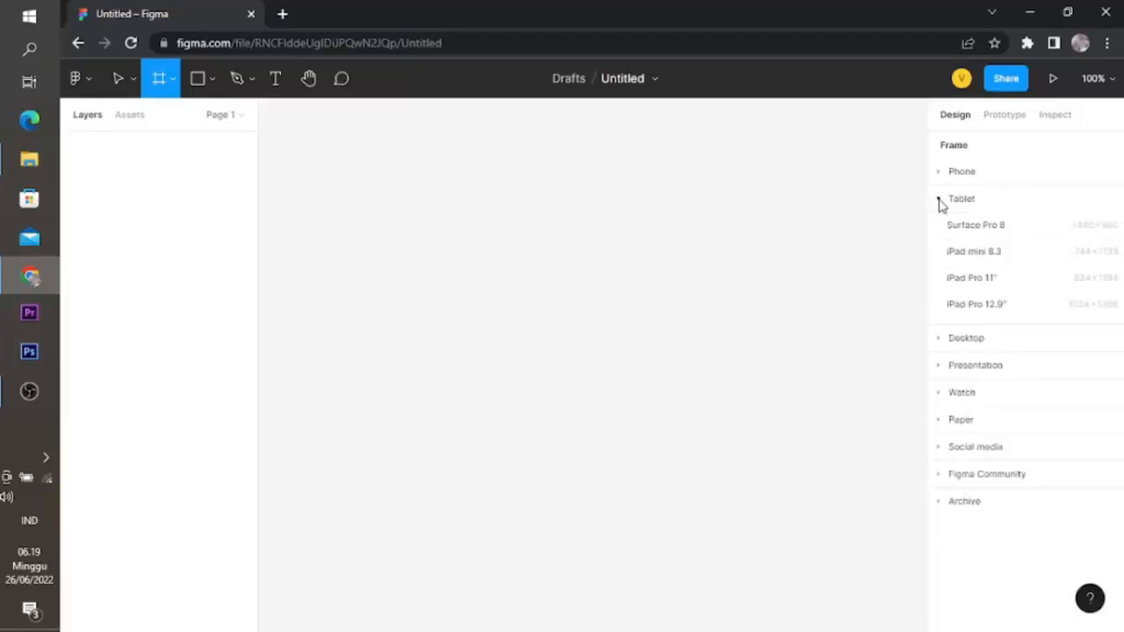
pyautogui.click(939, 200)
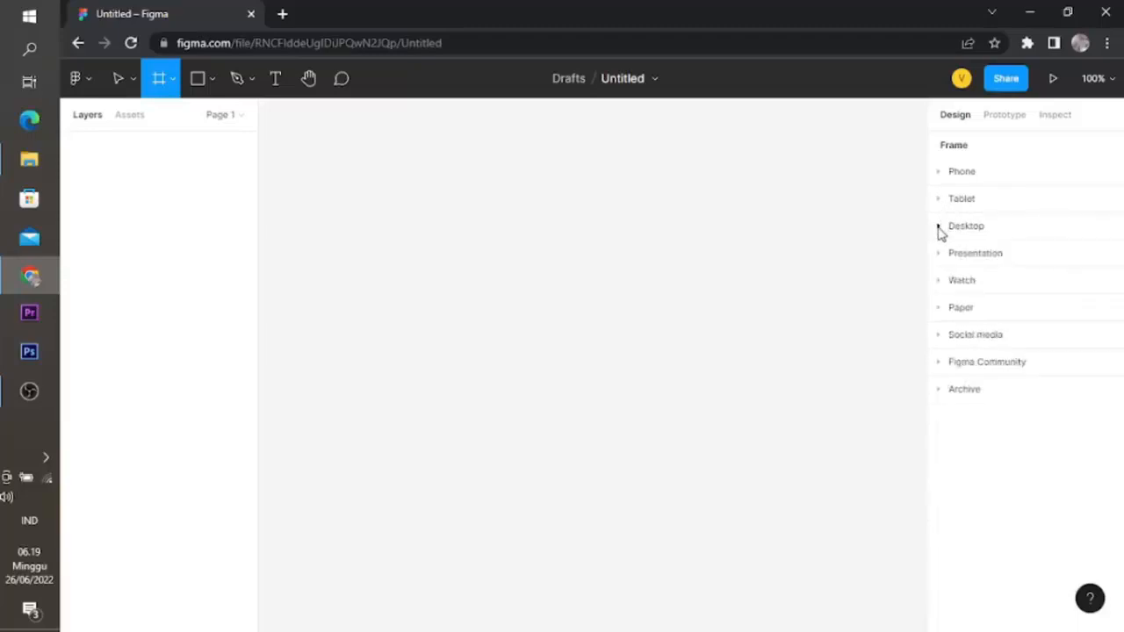
pyautogui.click(938, 227)
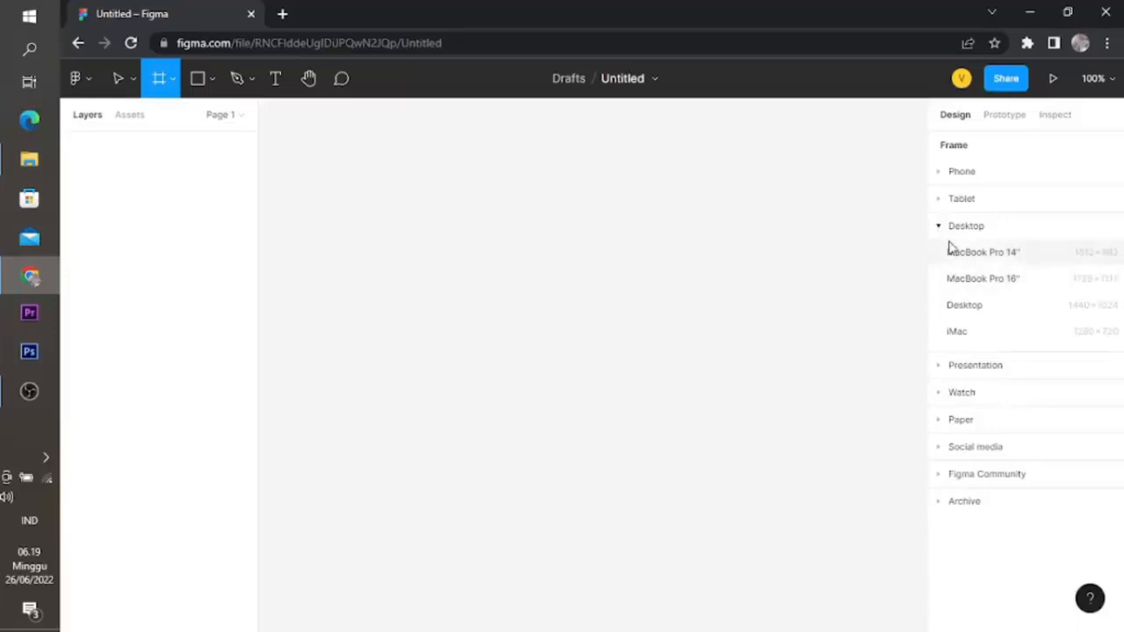
pyautogui.click(943, 228)
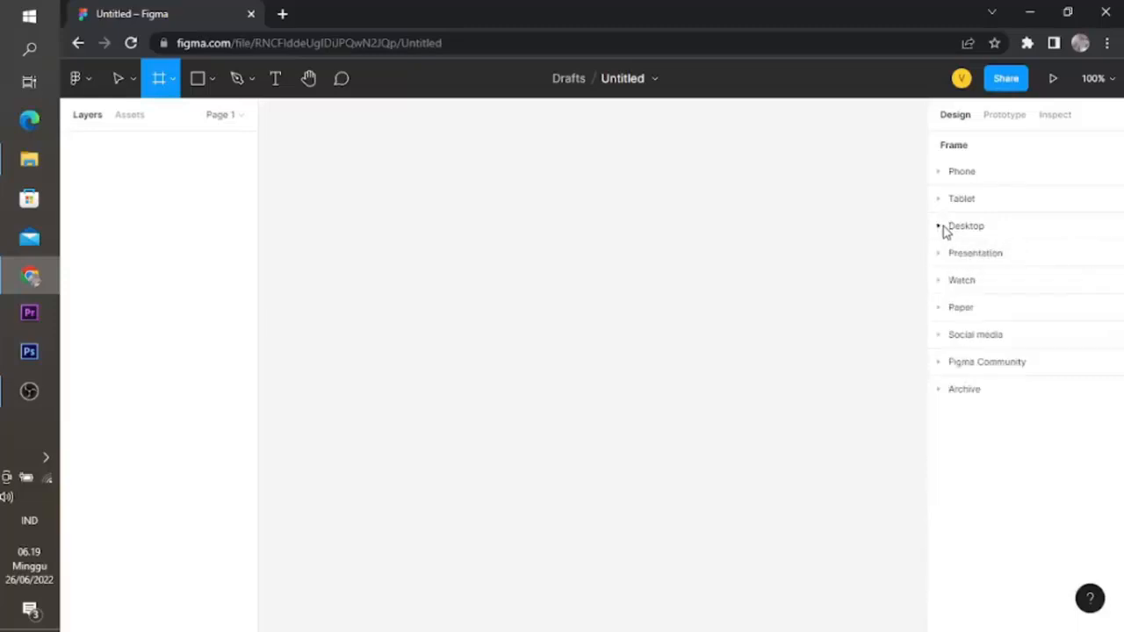
# Step: Add an iPhone SE frame from the phone presets and move it to about X -375, Y -307
pyautogui.click(939, 173)
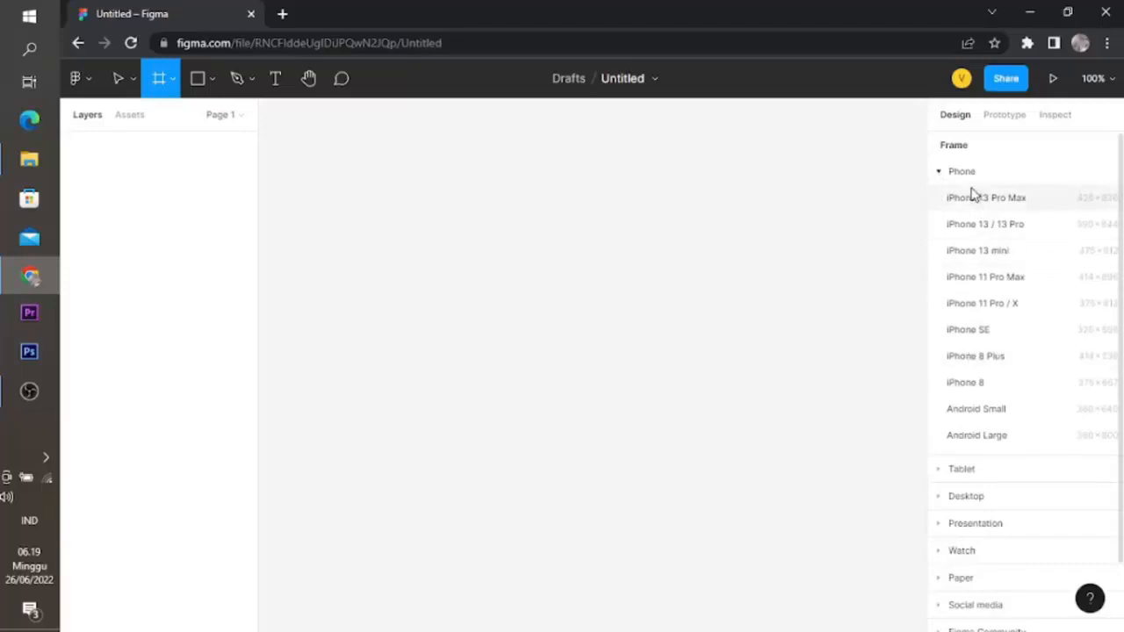
pyautogui.click(978, 333)
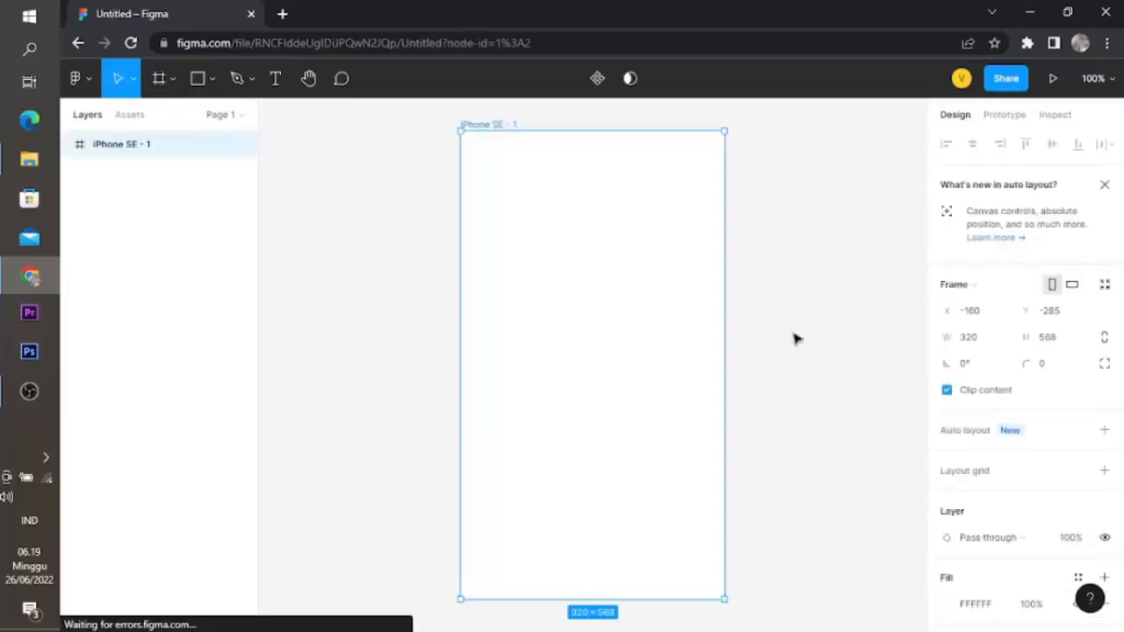
pyautogui.moveTo(579, 304); pyautogui.dragTo(399, 286)
pyautogui.click(610, 324)
pyautogui.click(430, 294)
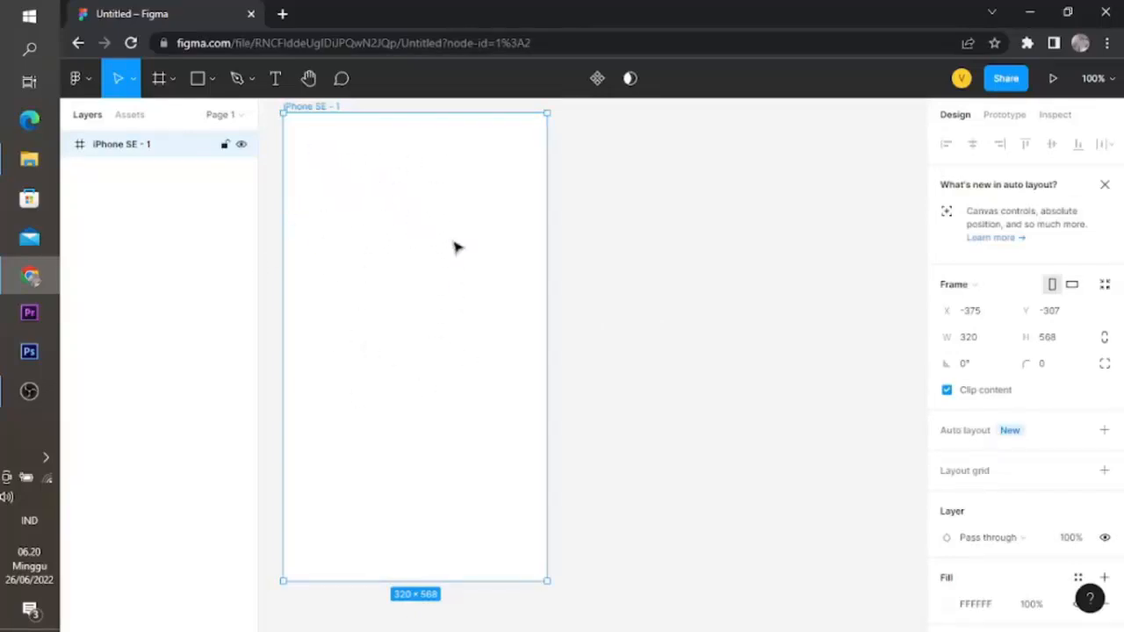
# Step: Place the image "WhatsApp Image 2022-06-25 at 21.42.28.jpeg" from the Design Figma folder on the canvas
pyautogui.click(215, 79)
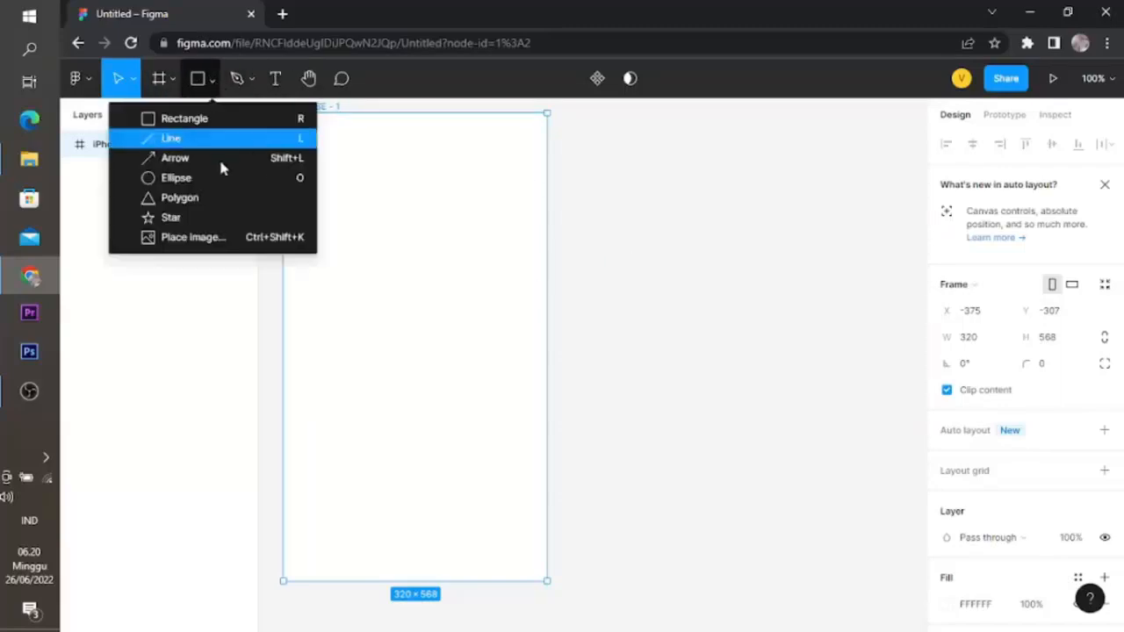
pyautogui.click(193, 239)
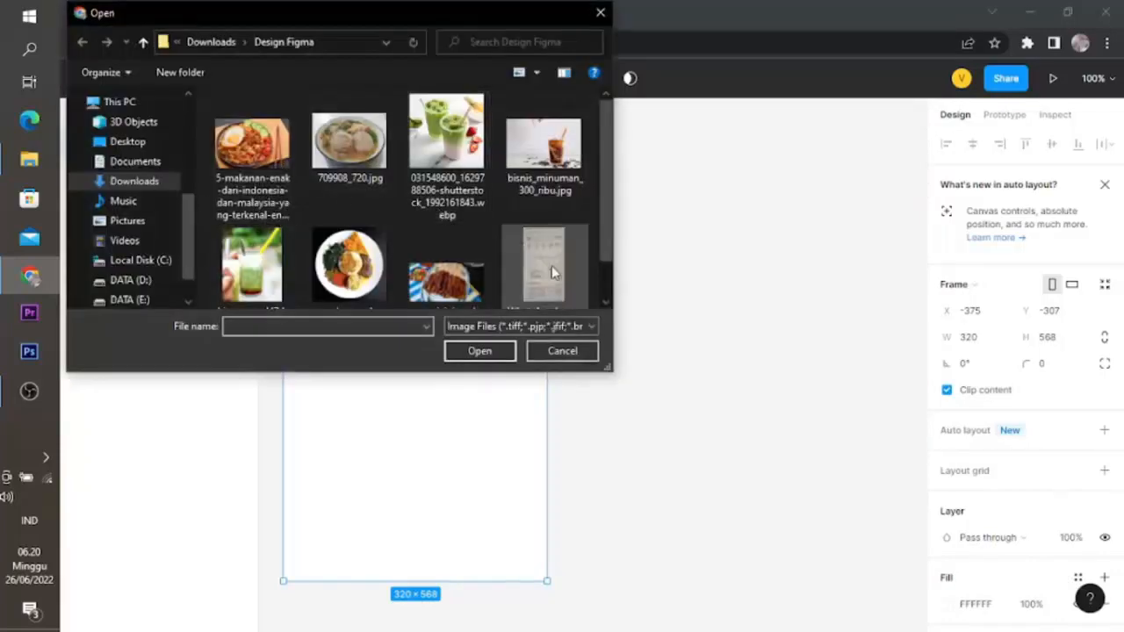
pyautogui.click(552, 266)
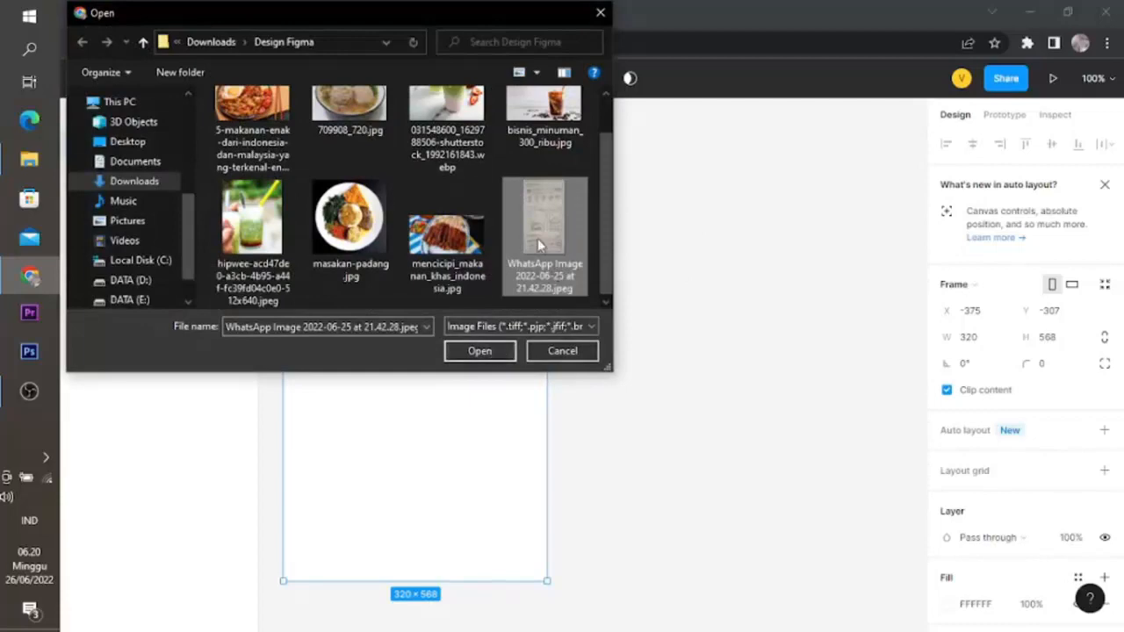
pyautogui.doubleClick(537, 237)
pyautogui.click(699, 235)
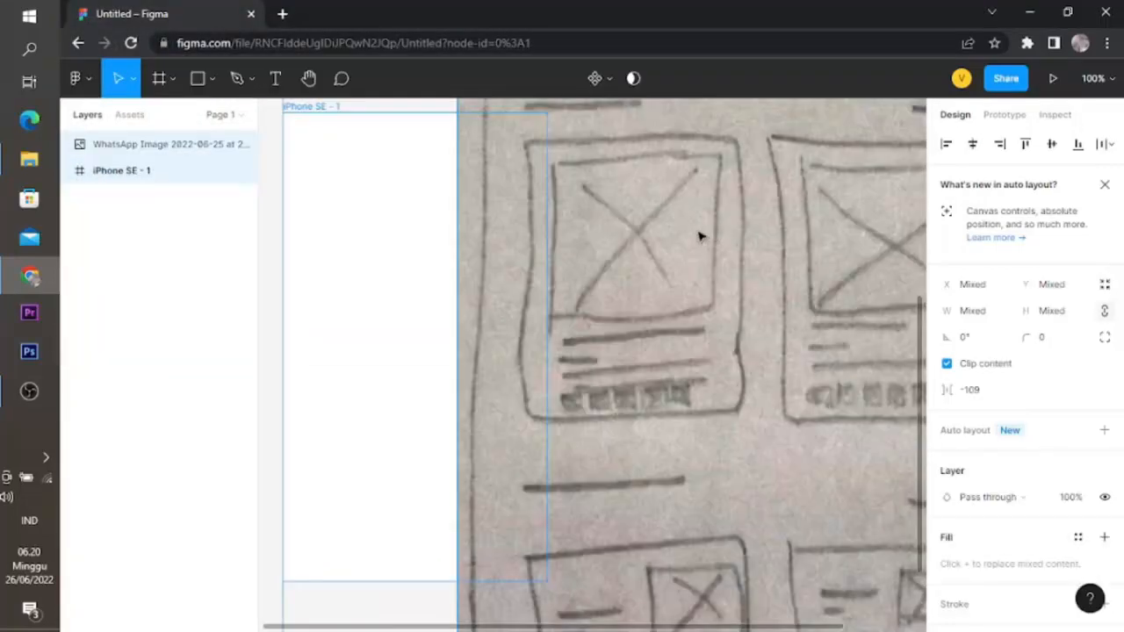
# Step: Move the wireframe sketch image until its upper edge is in view and enlarge it to about 822 × 1486
pyautogui.click(655, 298)
pyautogui.moveTo(725, 201); pyautogui.dragTo(637, 392)
pyautogui.moveTo(670, 265); pyautogui.dragTo(638, 330)
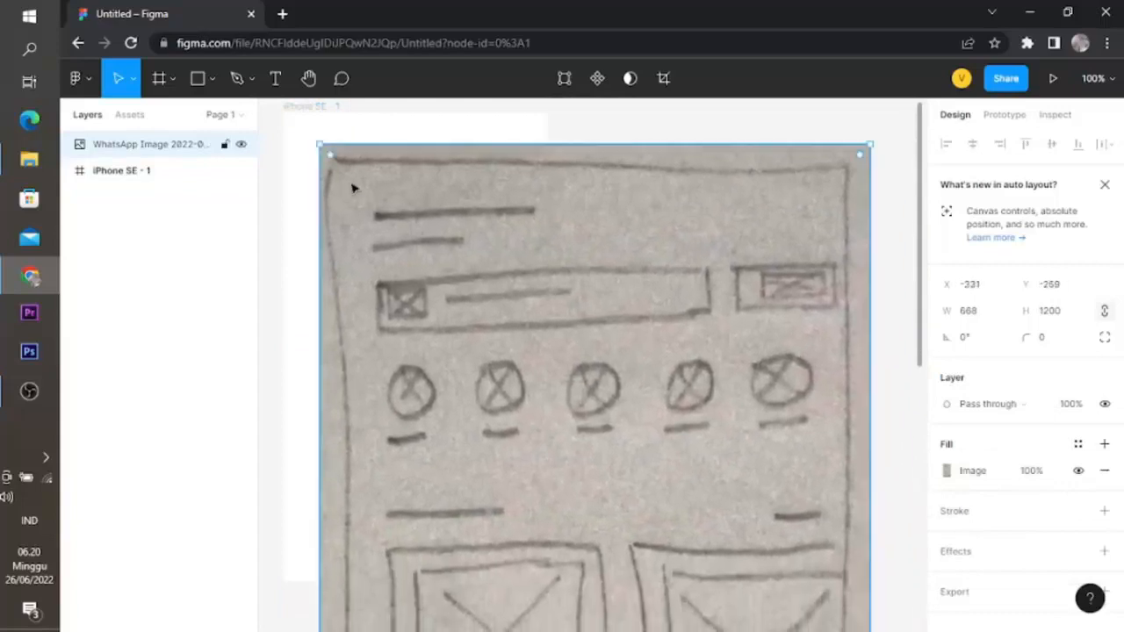
pyautogui.moveTo(320, 144); pyautogui.dragTo(354, 150)
pyautogui.moveTo(494, 174); pyautogui.dragTo(317, 104)
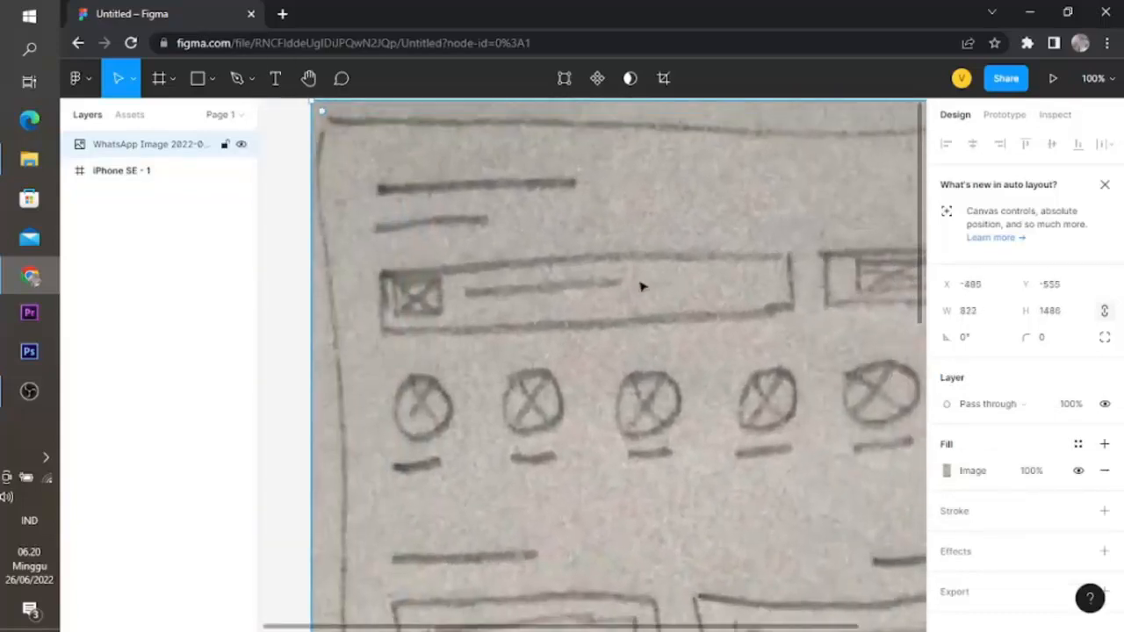
# Step: Undo the sketch's move into the iPhone frame, shift it to about X -399, Y -494 and shrink it to about 592 × 1319
pyautogui.moveTo(639, 301); pyautogui.dragTo(607, 315)
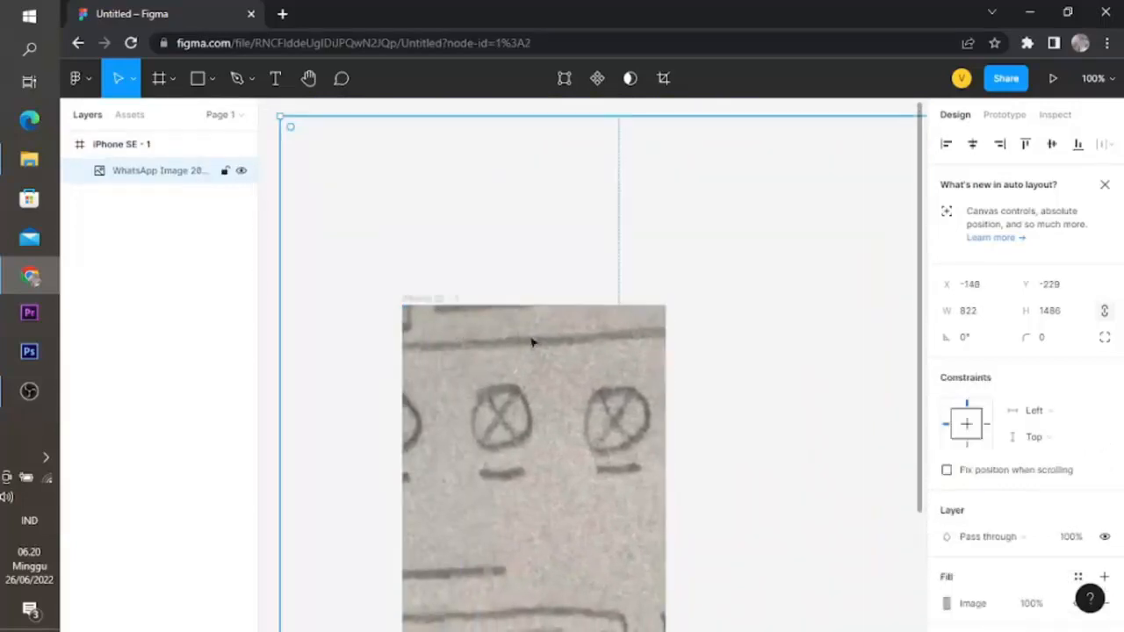
pyautogui.hotkey('ctrl', 'z')
pyautogui.moveTo(478, 206); pyautogui.dragTo(539, 258)
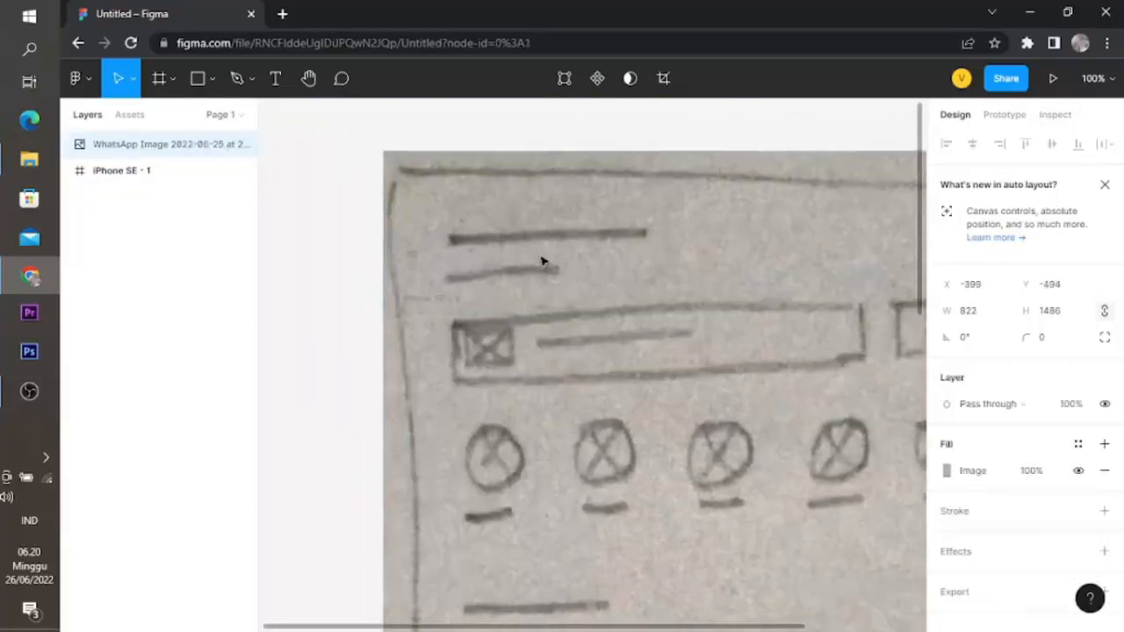
pyautogui.moveTo(380, 149); pyautogui.dragTo(574, 289)
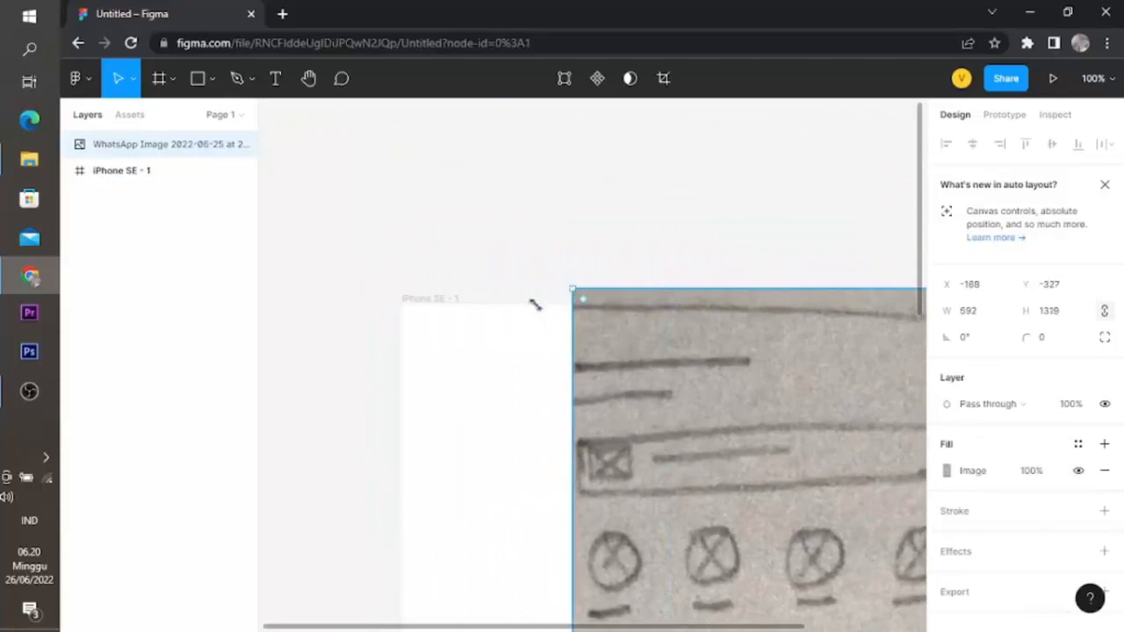
# Step: Move the iPhone SE frame to about X -501, Y -527 and the wireframe sketch to about X -204, Y -486
pyautogui.click(430, 373)
pyautogui.moveTo(449, 394); pyautogui.dragTo(345, 215)
pyautogui.moveTo(700, 422); pyautogui.dragTo(672, 282)
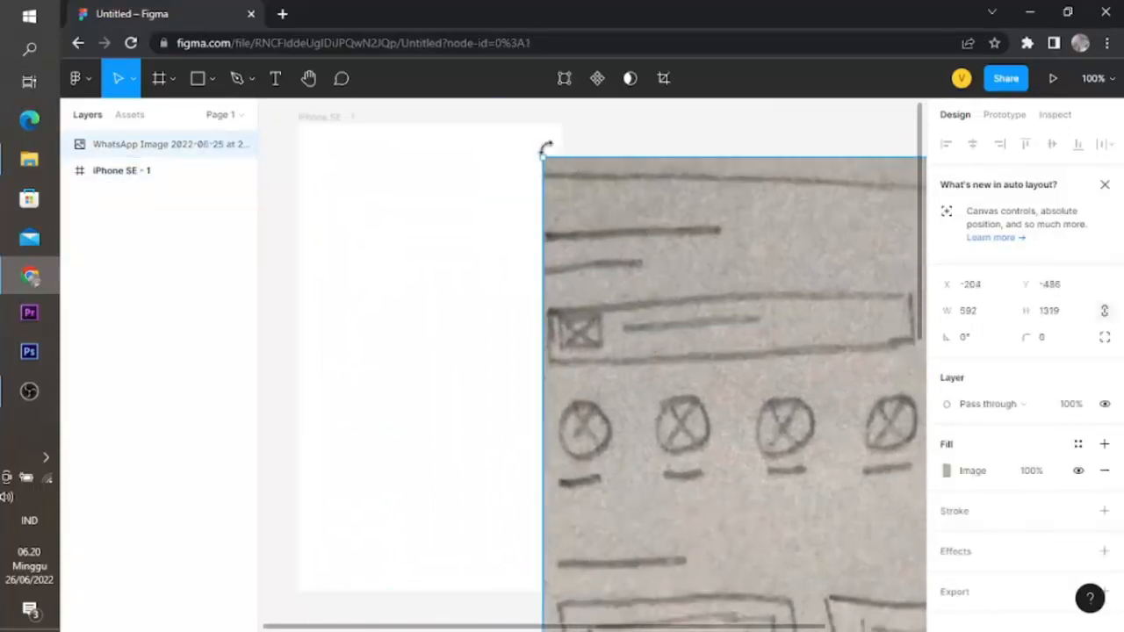
# Step: Shrink the wireframe sketch to about 283 × 492 and place it beside the iPhone SE frame at about X -144, Y -527
pyautogui.moveTo(540, 158); pyautogui.dragTo(402, 130)
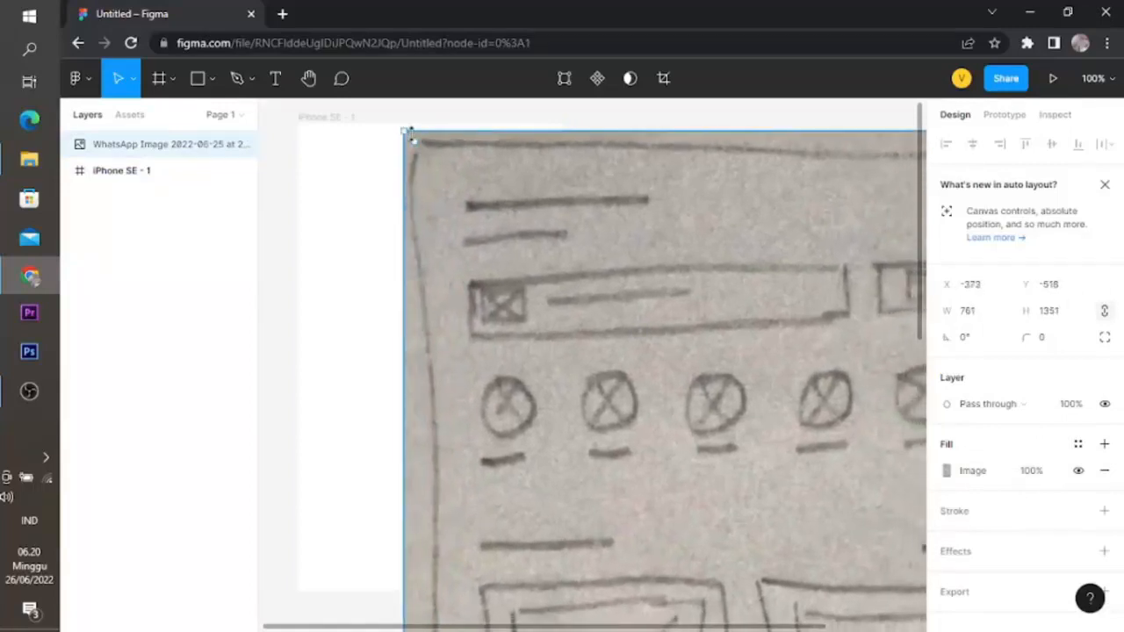
pyautogui.moveTo(404, 134); pyautogui.dragTo(582, 446)
pyautogui.moveTo(680, 560); pyautogui.dragTo(580, 320)
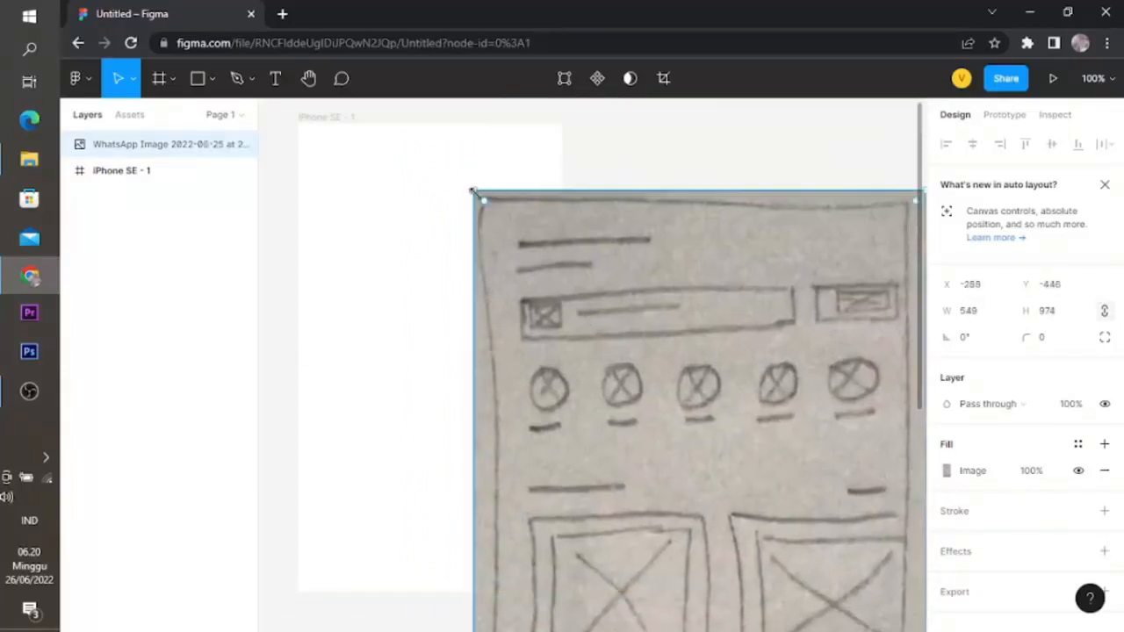
pyautogui.moveTo(474, 191); pyautogui.dragTo(781, 514)
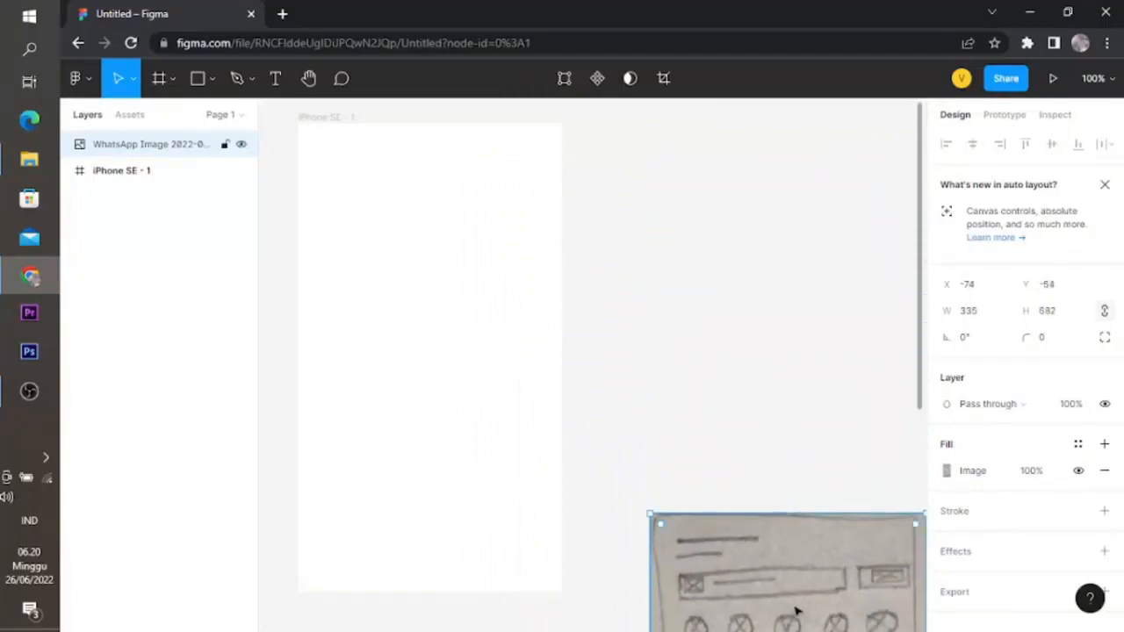
pyautogui.moveTo(797, 610); pyautogui.dragTo(744, 230)
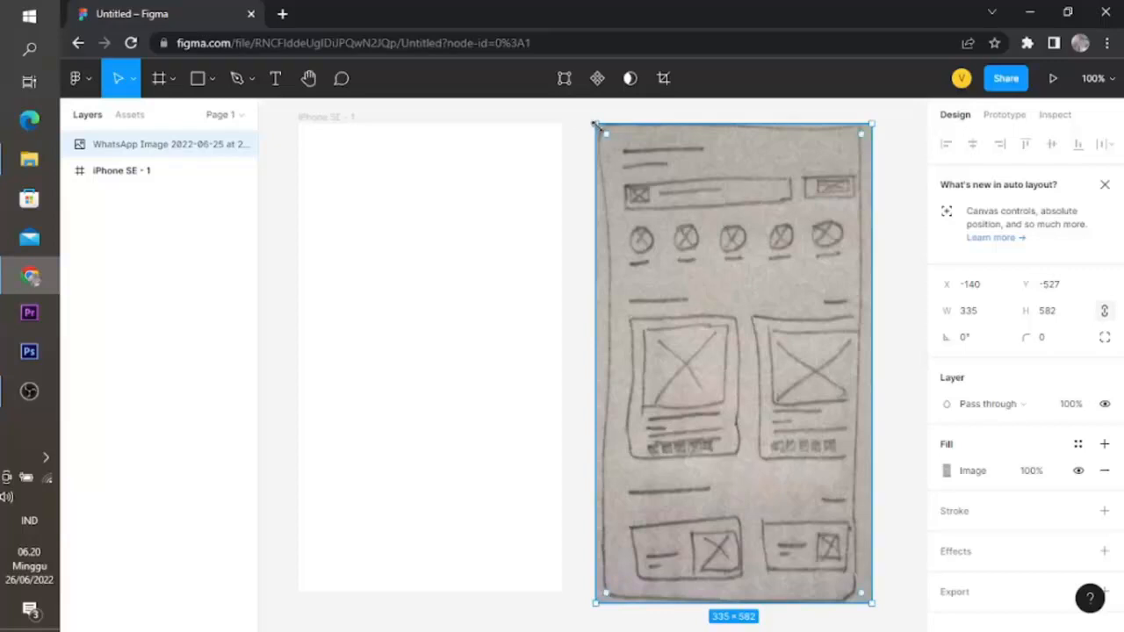
pyautogui.moveTo(597, 126); pyautogui.dragTo(638, 206)
pyautogui.moveTo(734, 349); pyautogui.dragTo(691, 279)
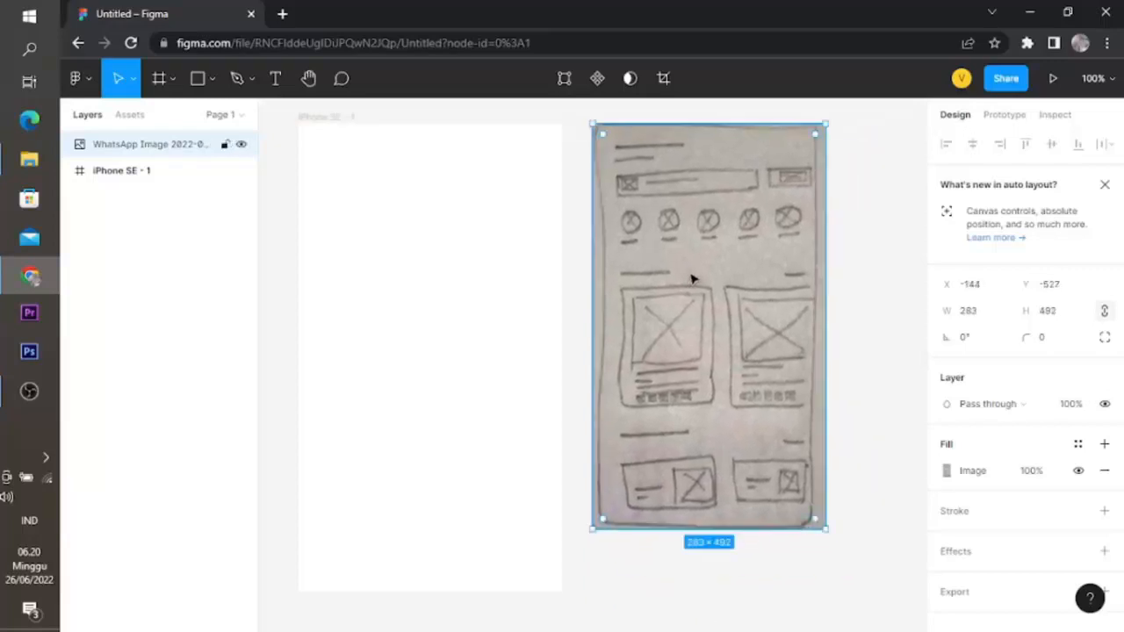
pyautogui.click(870, 333)
pyautogui.click(756, 312)
pyautogui.click(864, 344)
pyautogui.click(709, 292)
pyautogui.click(424, 341)
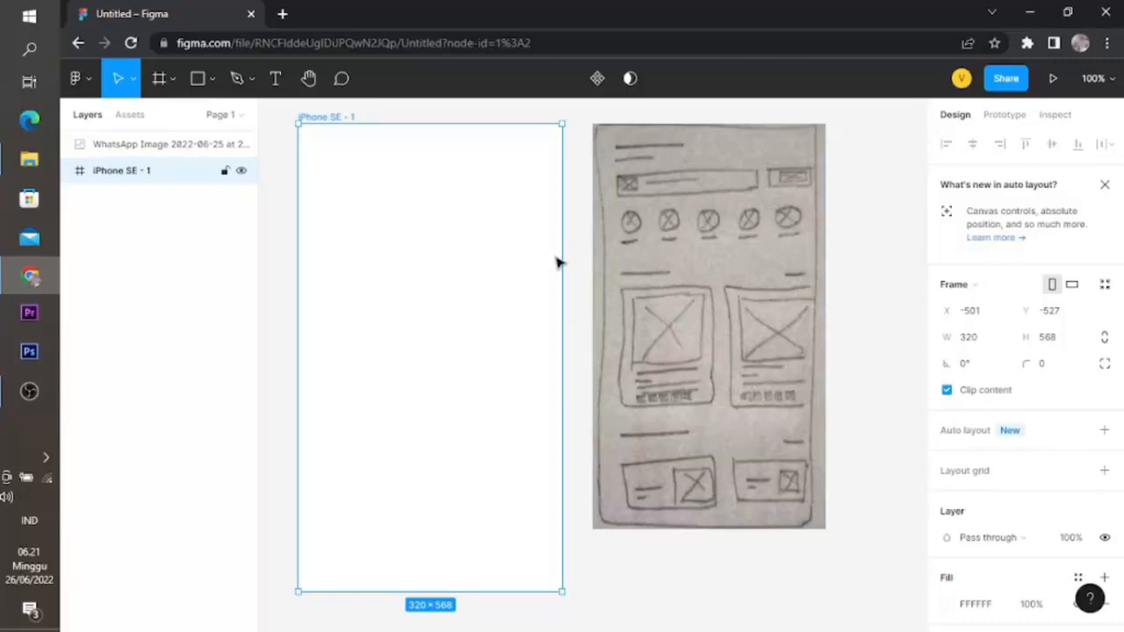
pyautogui.click(209, 81)
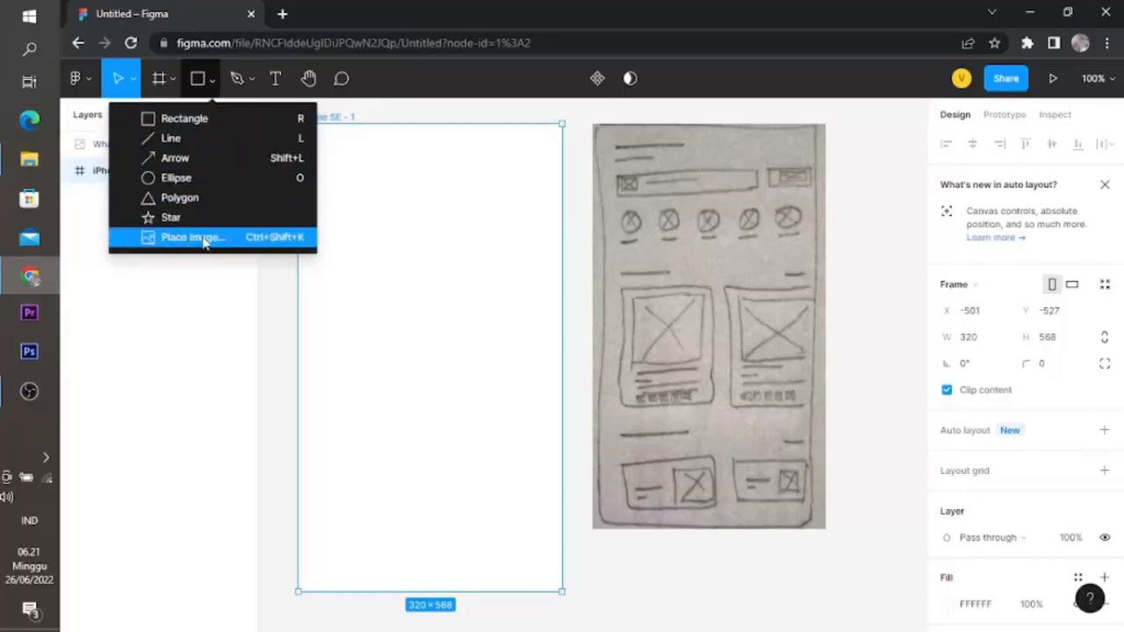
pyautogui.click(669, 149)
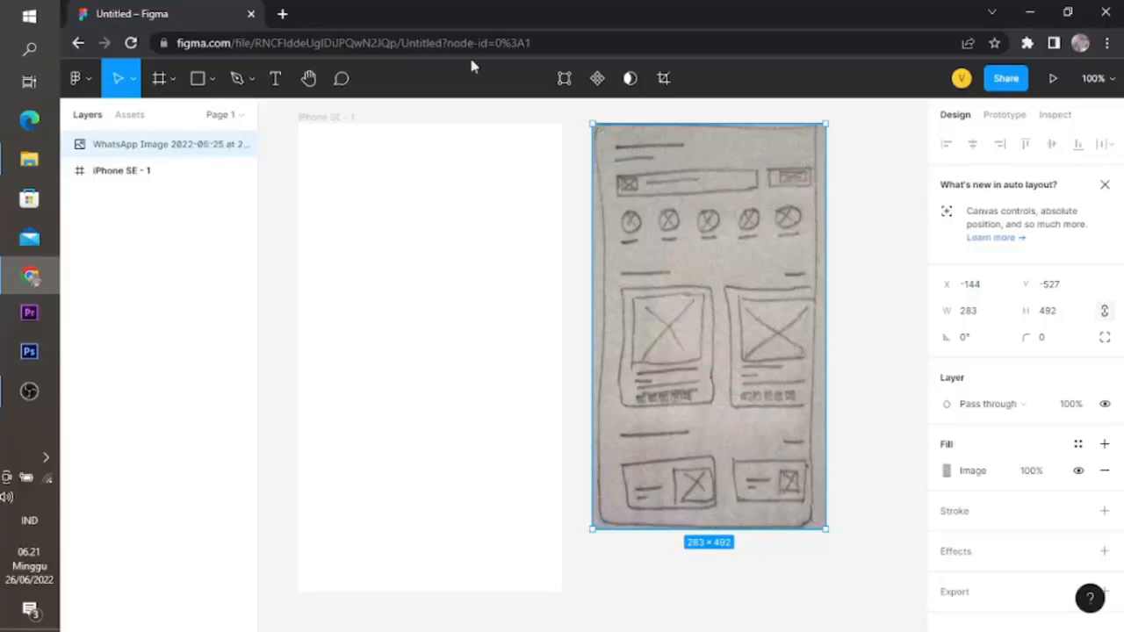
# Step: Draw a thin rectangle about 125 × 6 inside the iPhone SE frame, near its upper-left corner at about X 14, Y 22
pyautogui.click(201, 80)
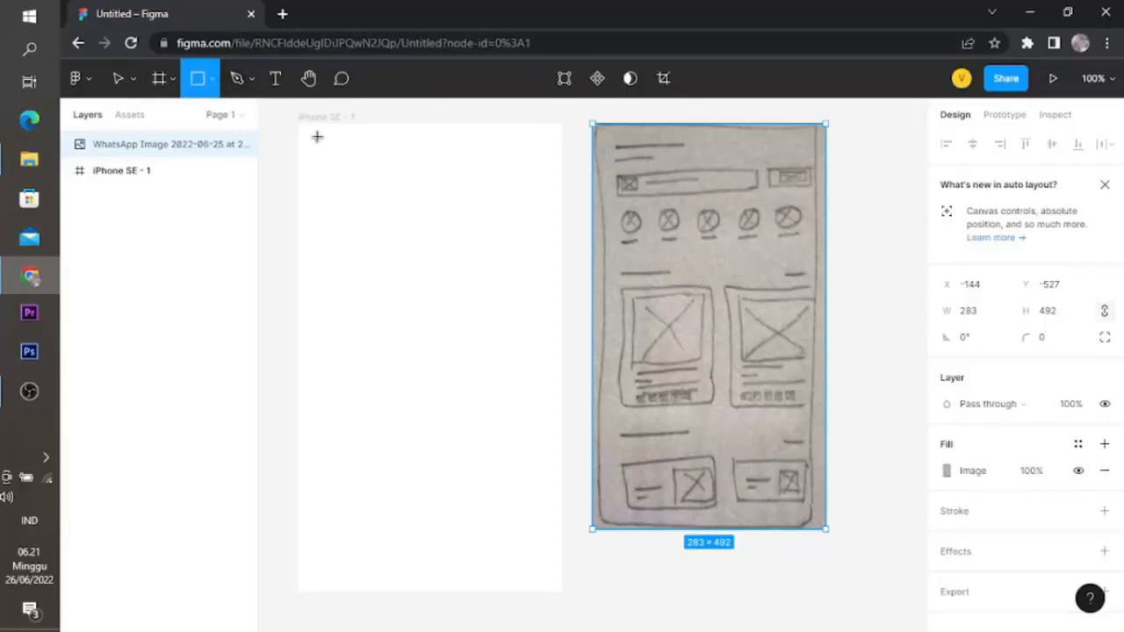
pyautogui.moveTo(309, 142); pyautogui.dragTo(413, 155)
pyautogui.click(459, 211)
pyautogui.click(383, 145)
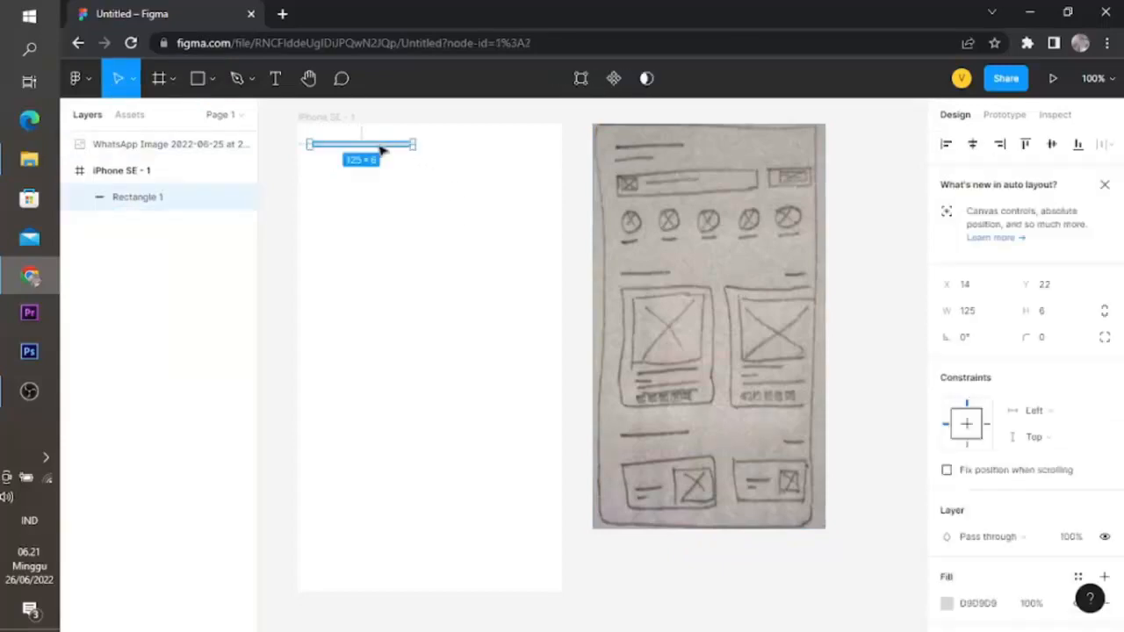
# Step: Enlarge the thin rectangle to about 143 × 15 and reposition it to about X 9, Y 29 in the frame
pyautogui.moveTo(364, 147); pyautogui.dragTo(380, 161)
pyautogui.click(399, 179)
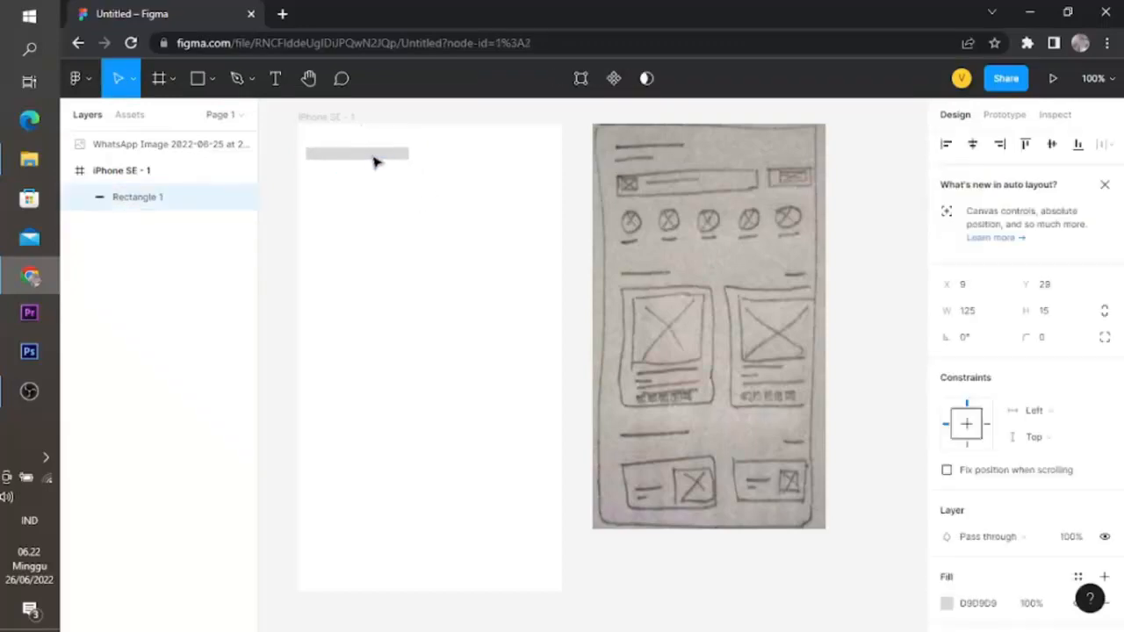
pyautogui.click(409, 195)
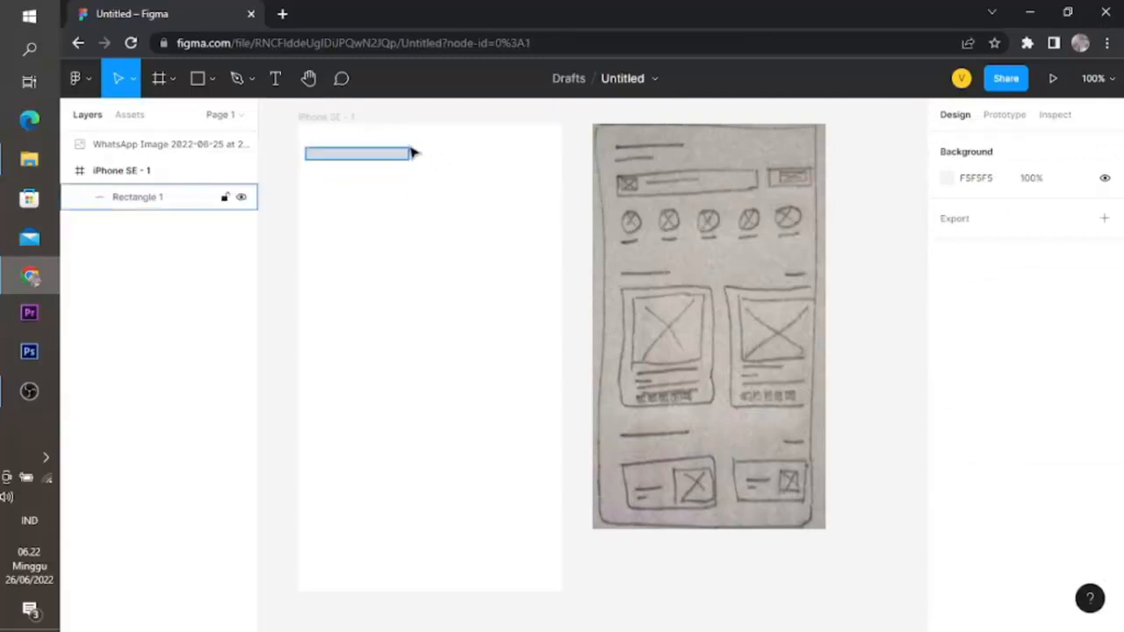
pyautogui.click(386, 156)
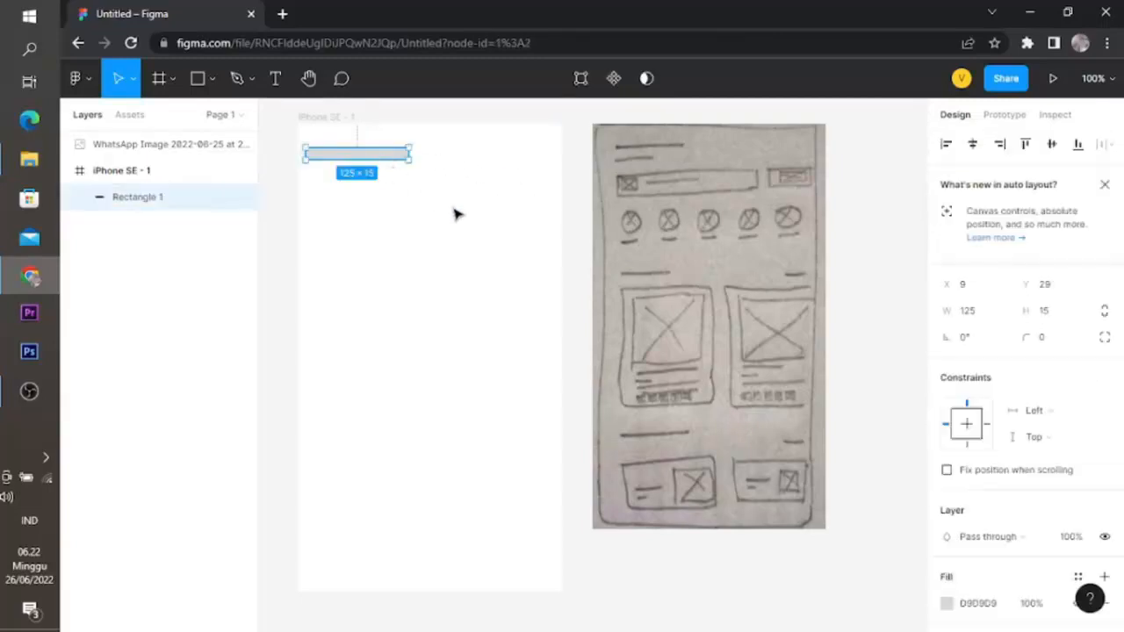
pyautogui.click(454, 214)
pyautogui.click(375, 156)
pyautogui.moveTo(411, 156); pyautogui.dragTo(424, 154)
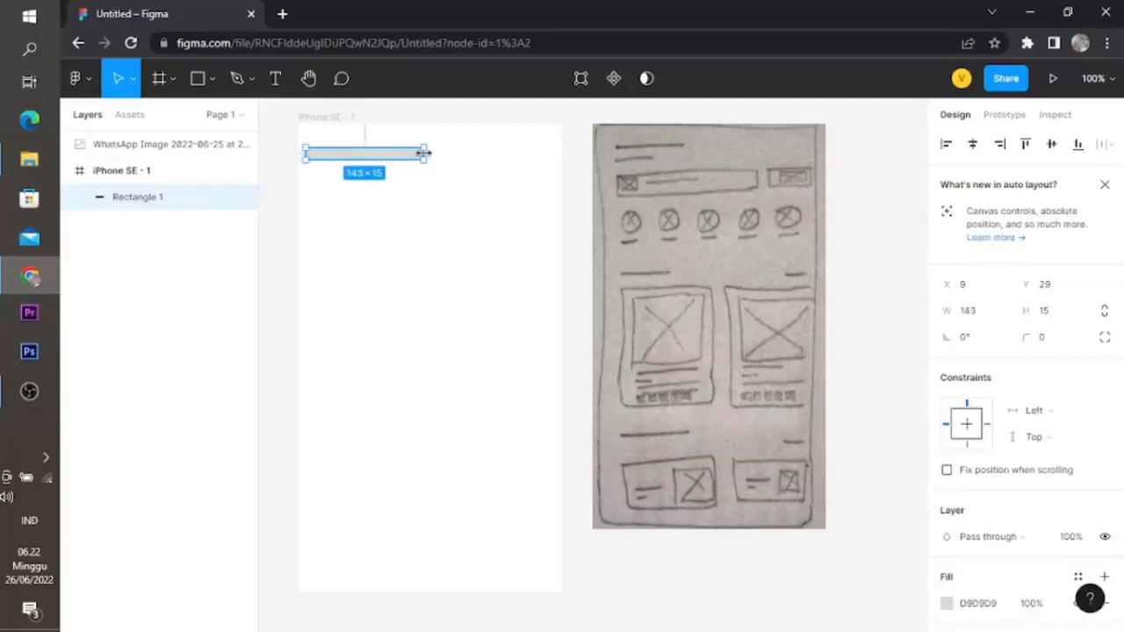
pyautogui.click(366, 187)
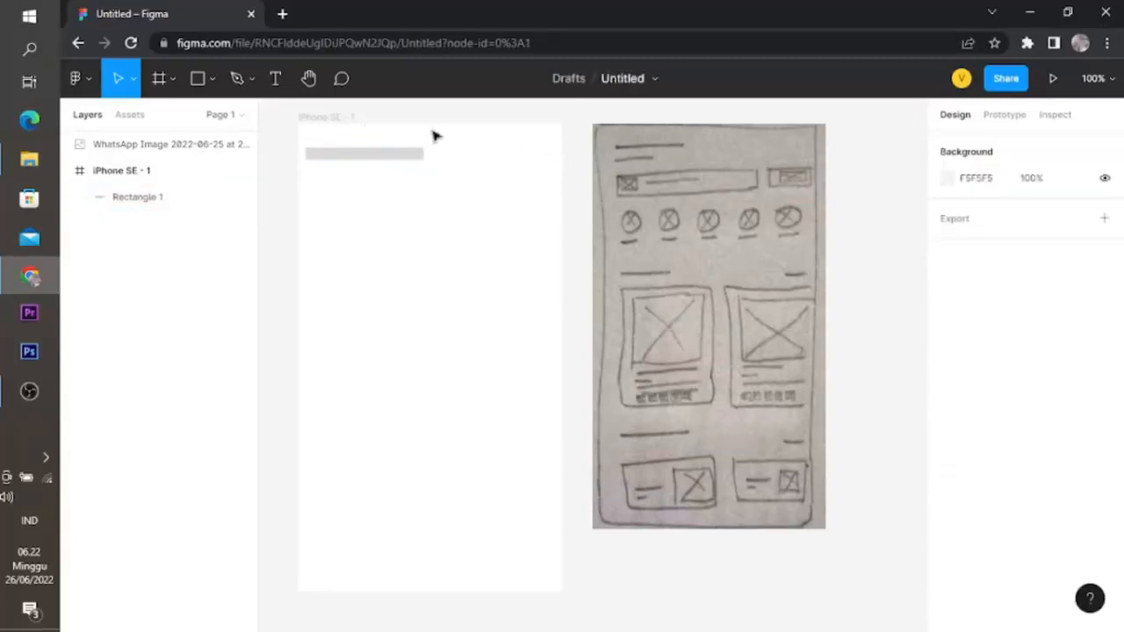
# Step: Add a layout grid to the iPhone SE frame
pyautogui.click(158, 172)
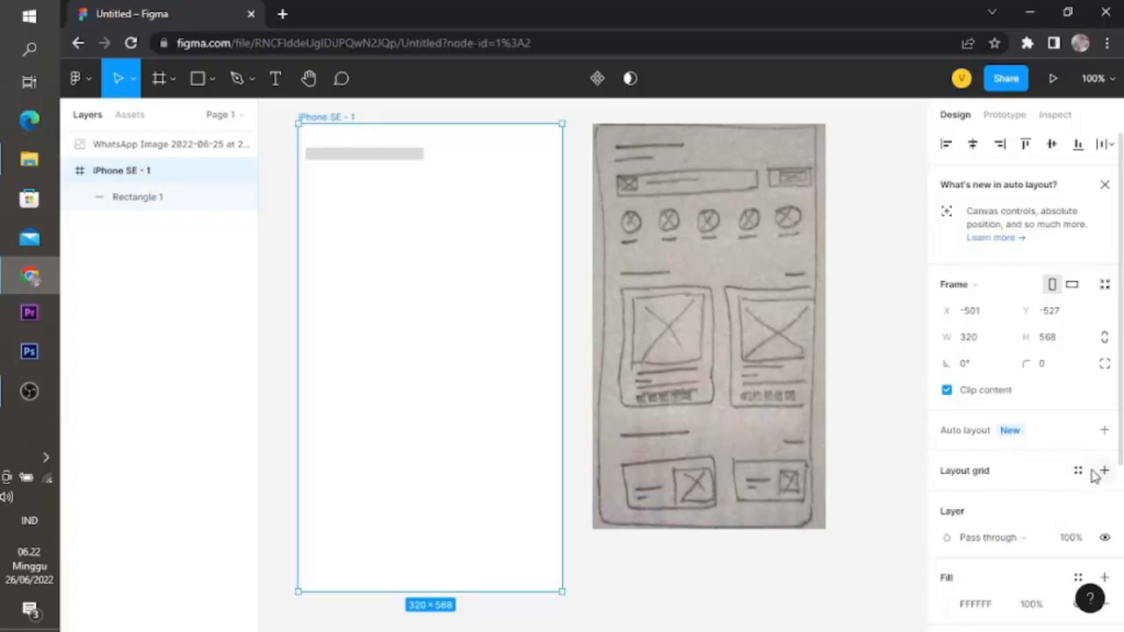
pyautogui.click(1078, 471)
pyautogui.click(1105, 473)
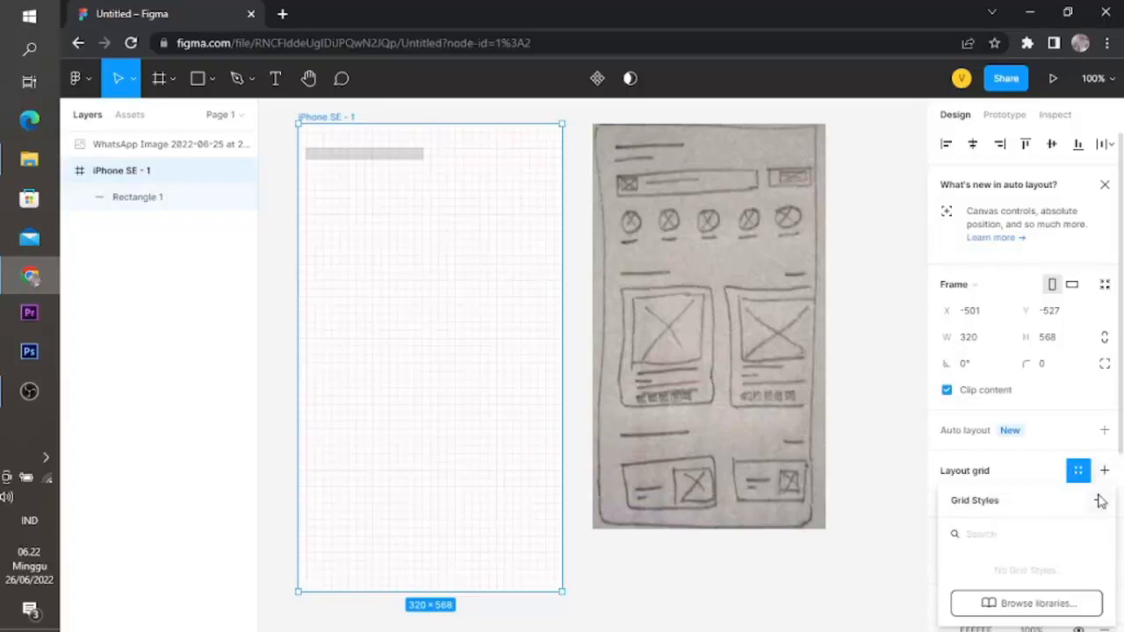
pyautogui.click(1100, 500)
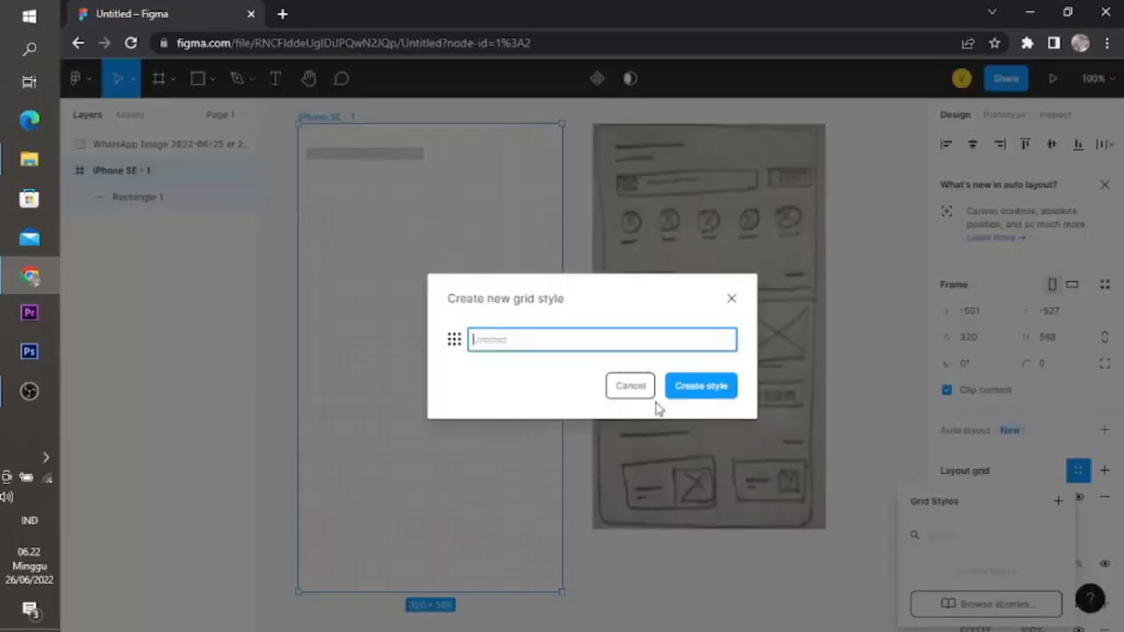
pyautogui.click(618, 384)
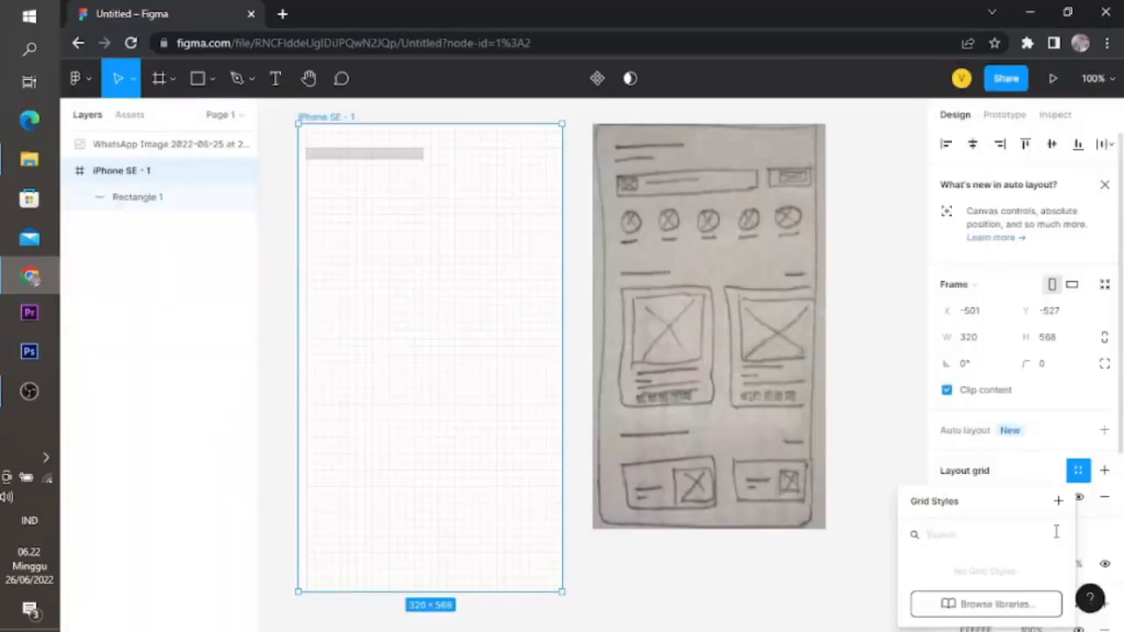
pyautogui.click(854, 474)
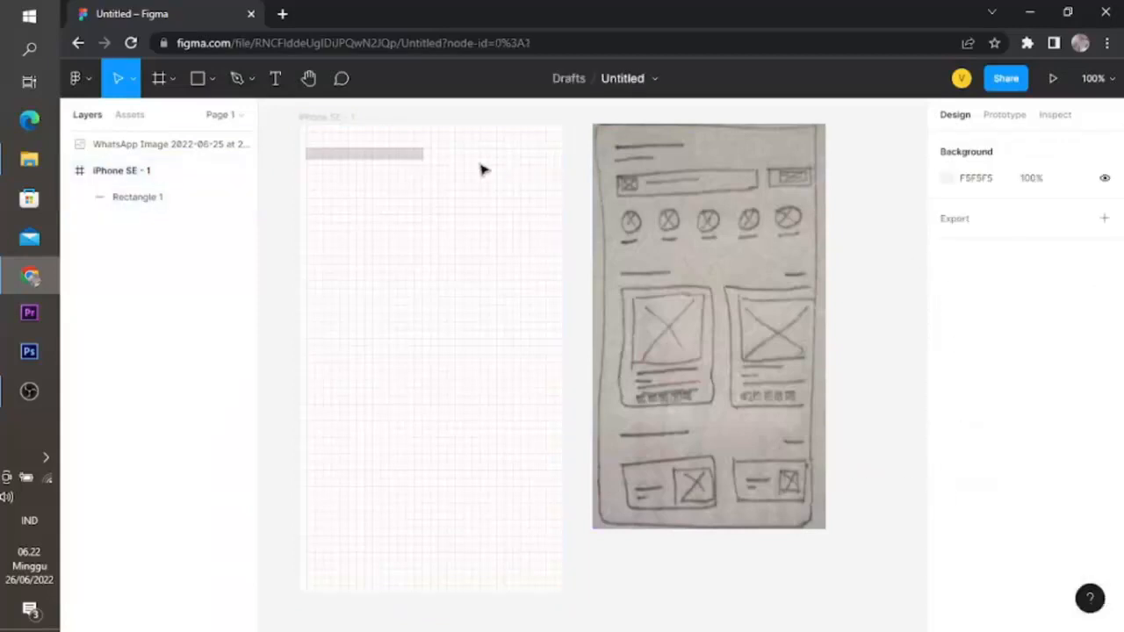
# Step: Shift the iPhone SE frame to about X -523 and change its layout grid type to Columns
pyautogui.click(138, 171)
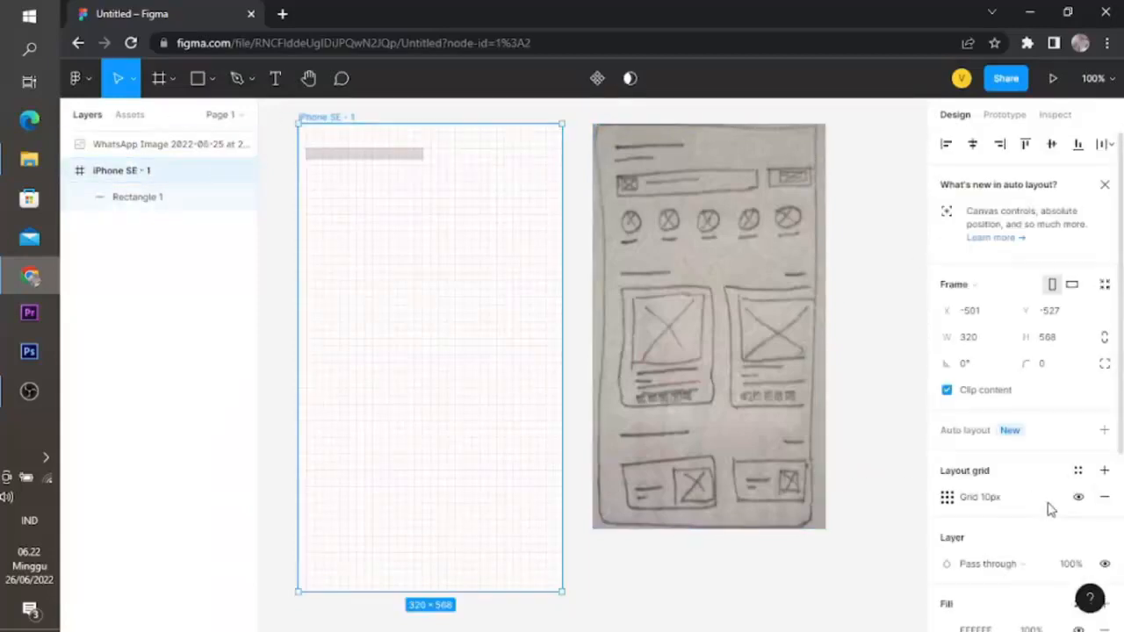
pyautogui.click(947, 497)
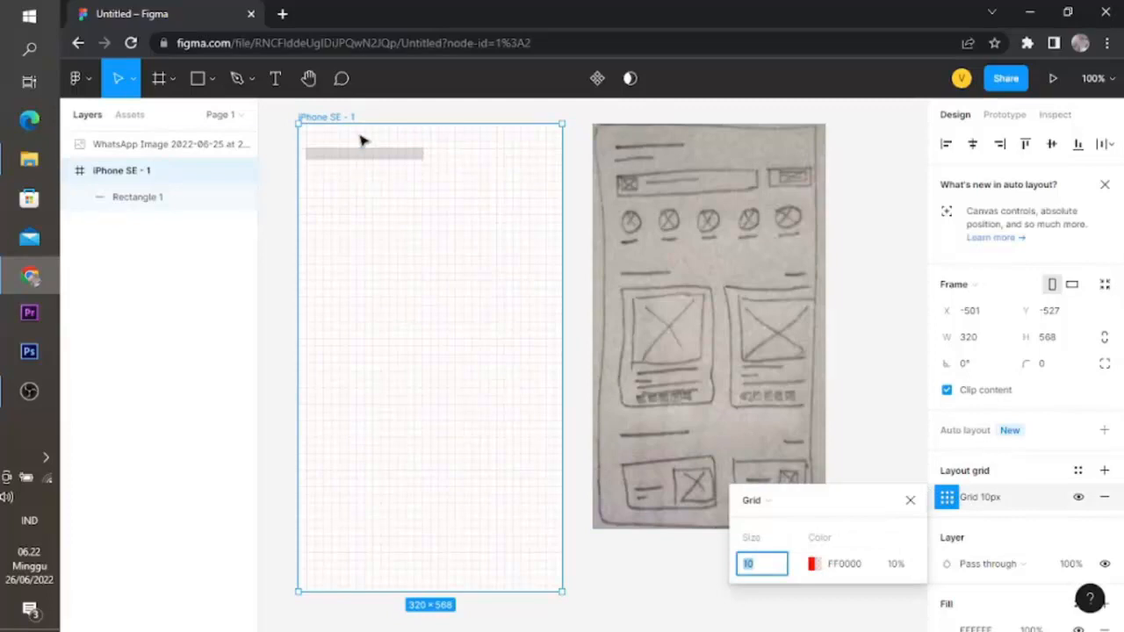
pyautogui.moveTo(341, 158); pyautogui.dragTo(322, 158)
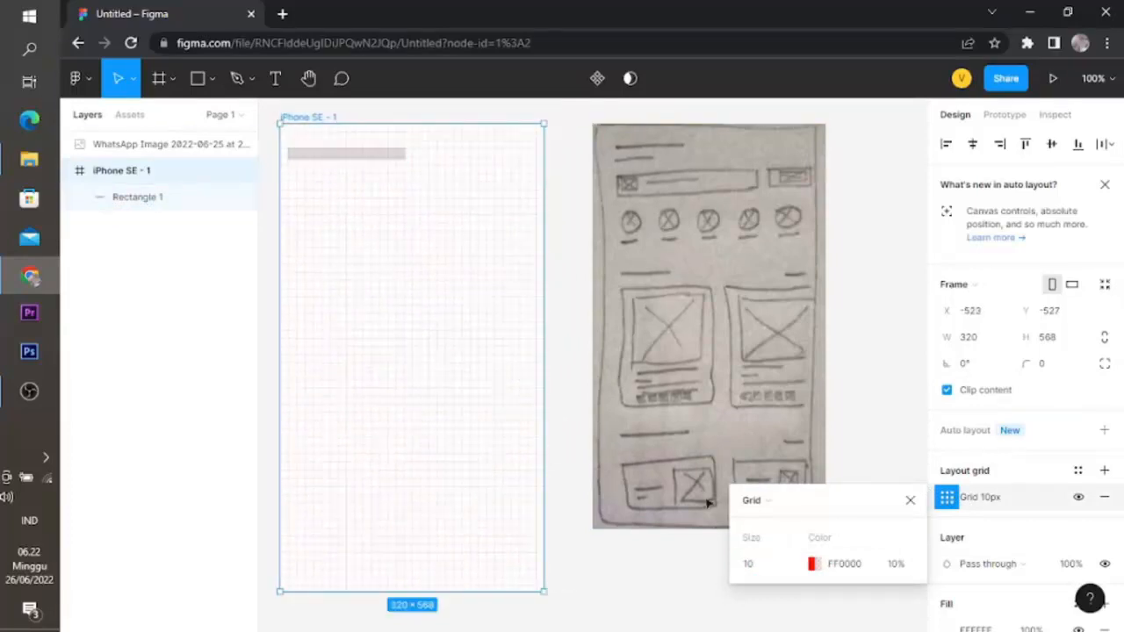
pyautogui.click(753, 501)
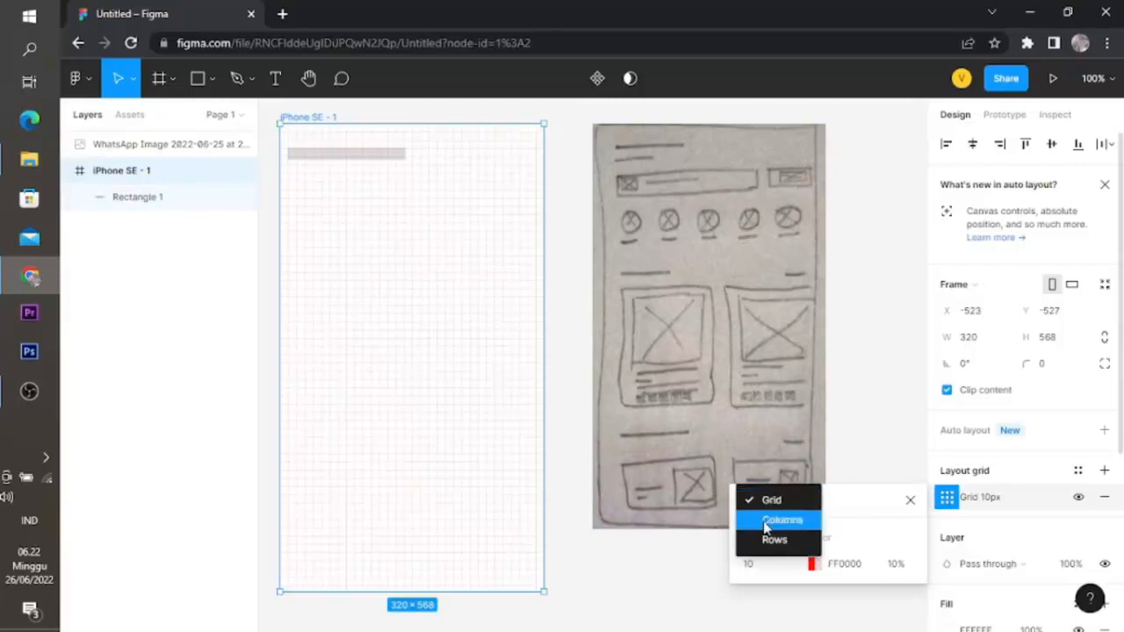
pyautogui.click(762, 520)
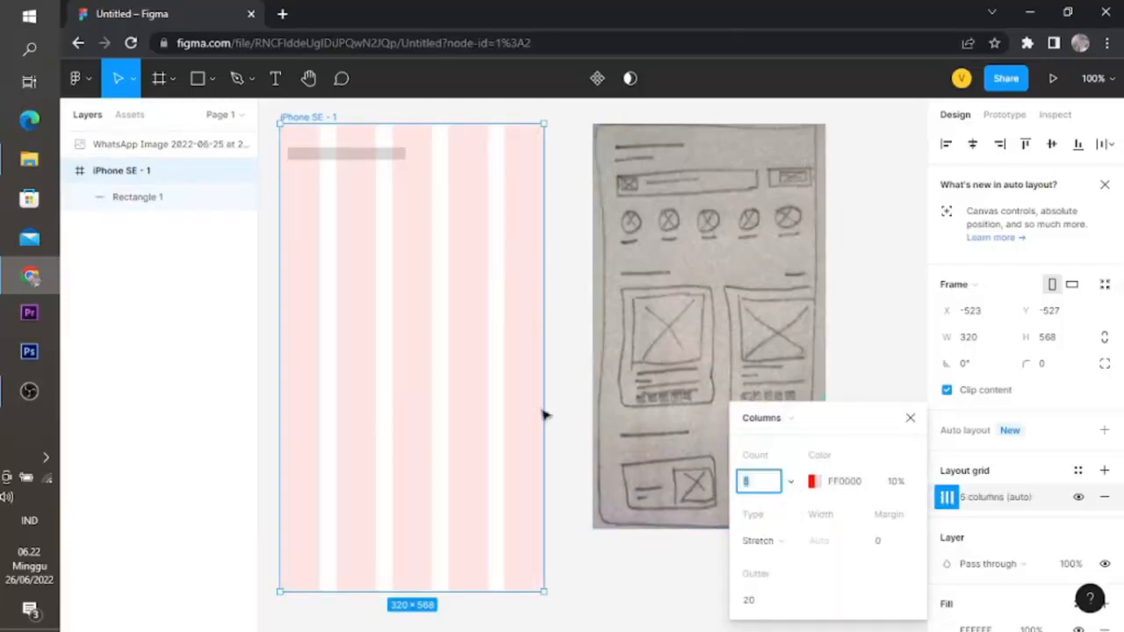
# Step: Set the column count of the iPhone SE frame's layout grid to 13, trying 12 first
pyautogui.write('1')
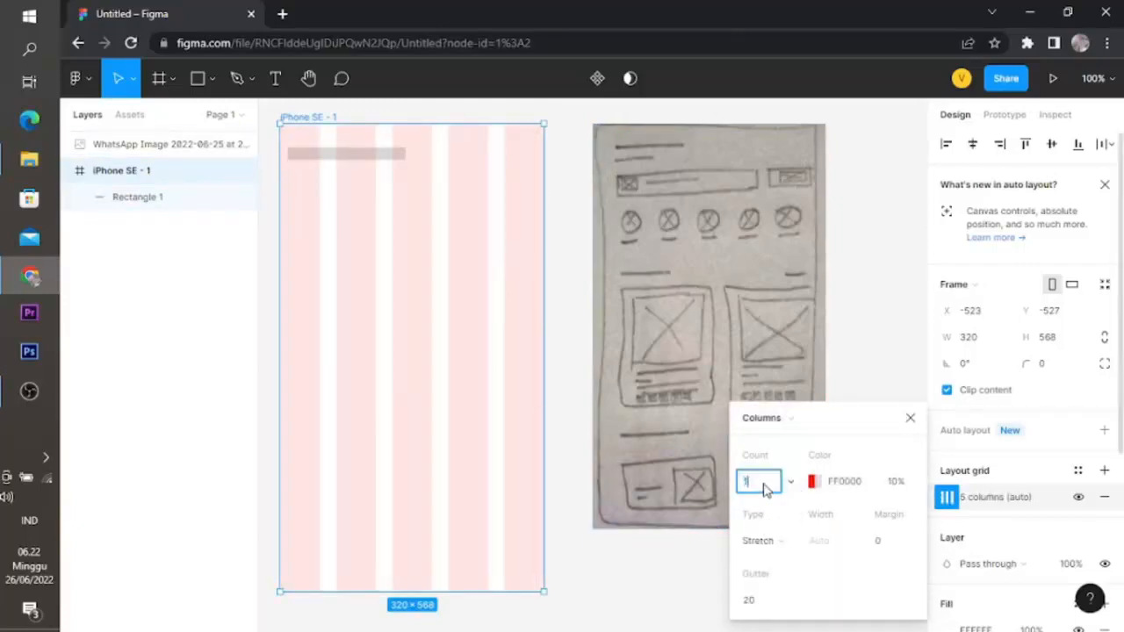
pyautogui.write('2')
pyautogui.press('Return')
pyautogui.click(763, 489)
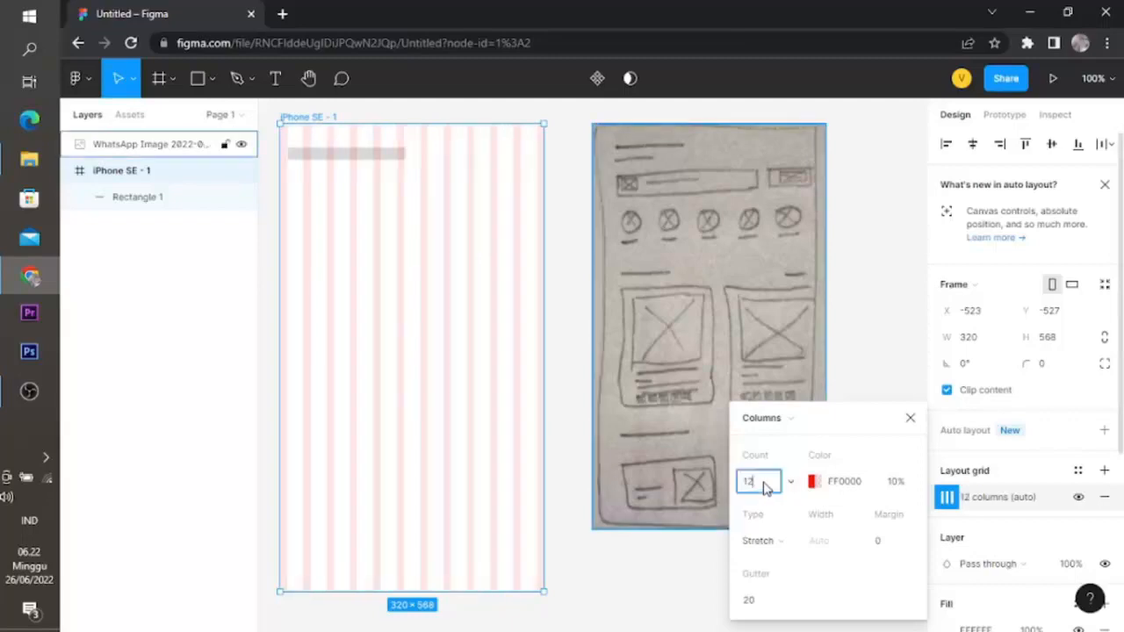
pyautogui.write('13')
pyautogui.press('Return')
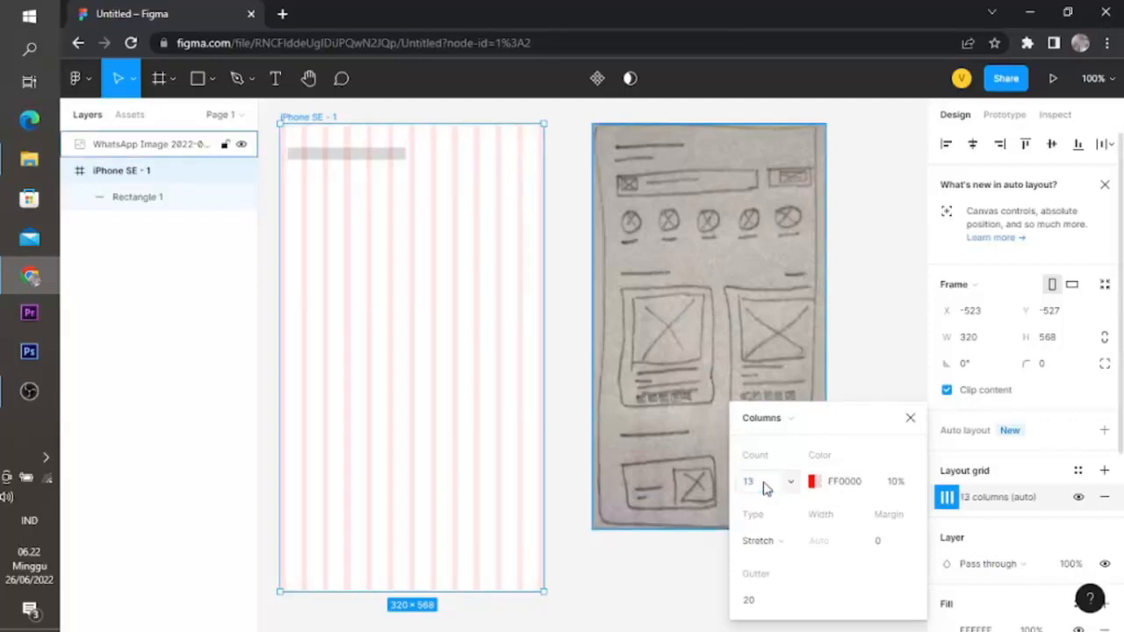
# Step: Shift the iPhone SE frame to about X -527, Y -522 and move the grey bar slightly higher, snapped to a column edge at about X 6
pyautogui.moveTo(376, 152); pyautogui.dragTo(358, 161)
pyautogui.click(357, 165)
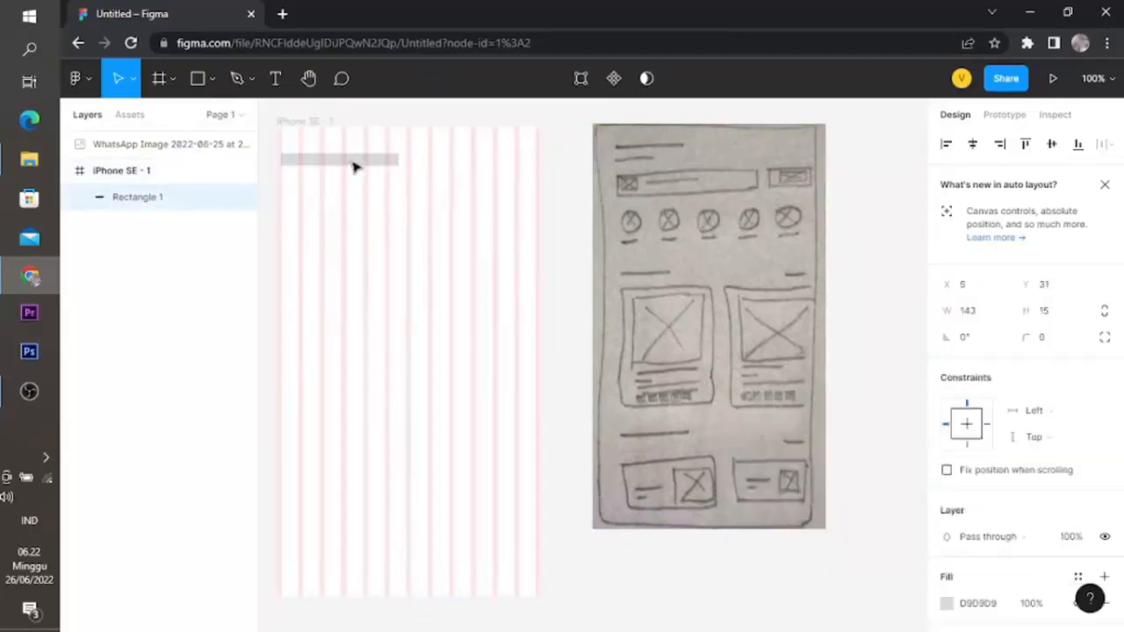
pyautogui.click(373, 206)
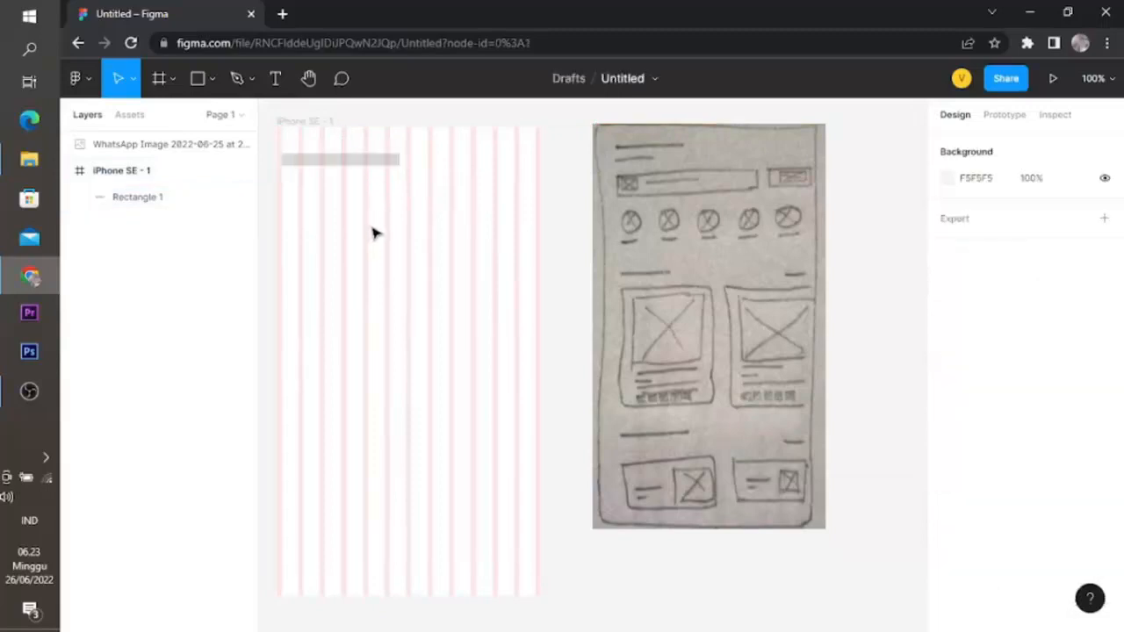
pyautogui.click(357, 164)
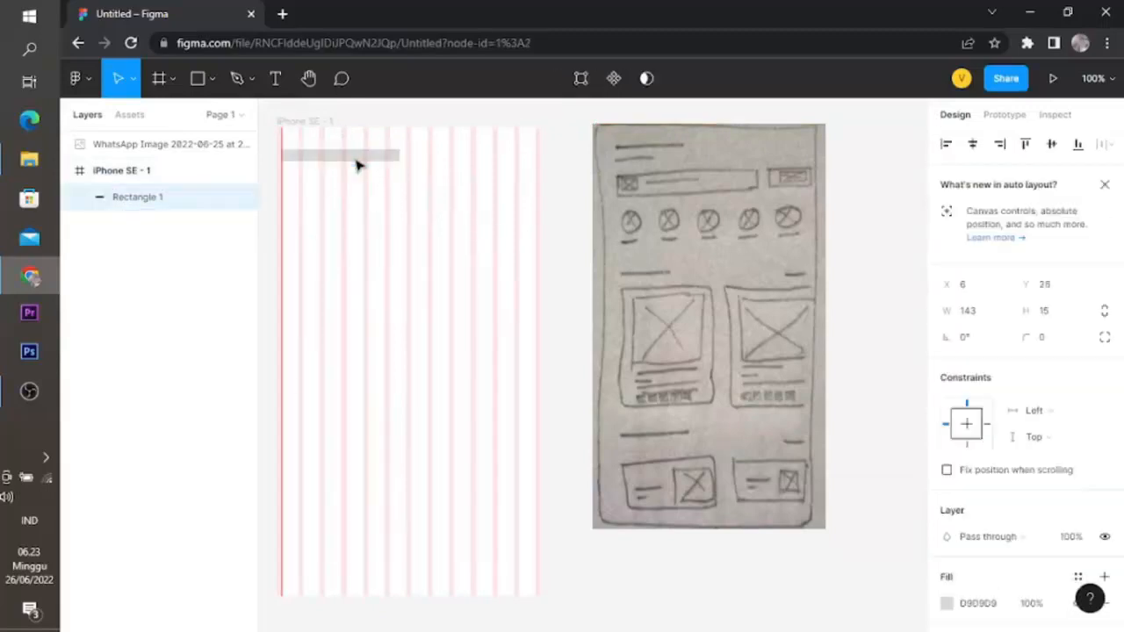
pyautogui.moveTo(357, 163); pyautogui.dragTo(359, 158)
pyautogui.click(367, 191)
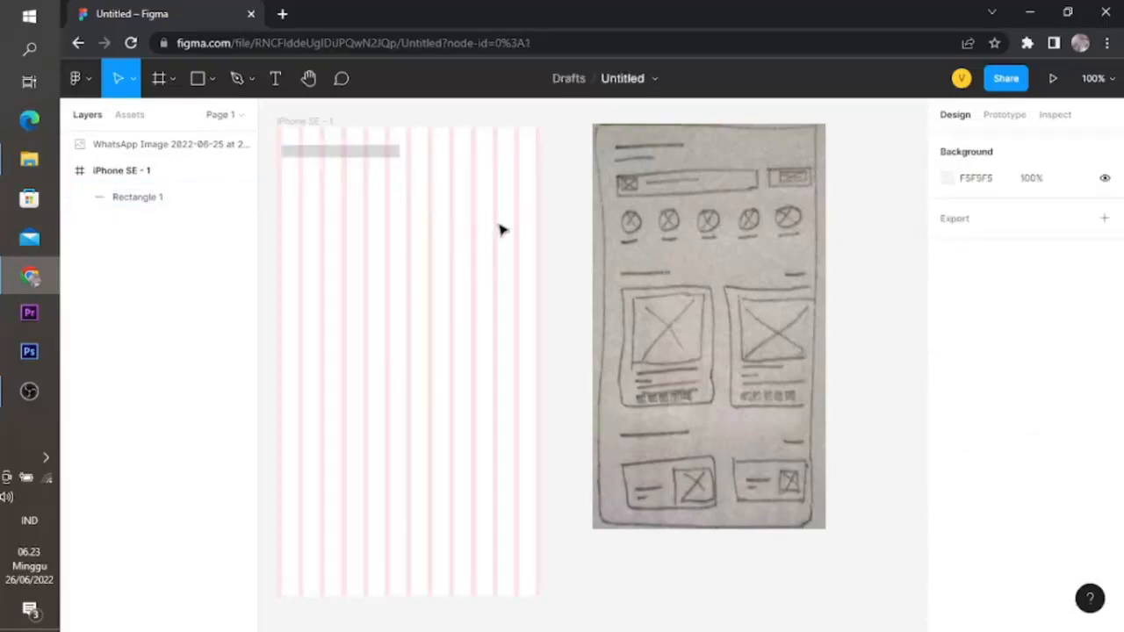
# Step: Toggle the visibility of the iPhone SE frame's column layout grid and leave it hidden
pyautogui.click(168, 179)
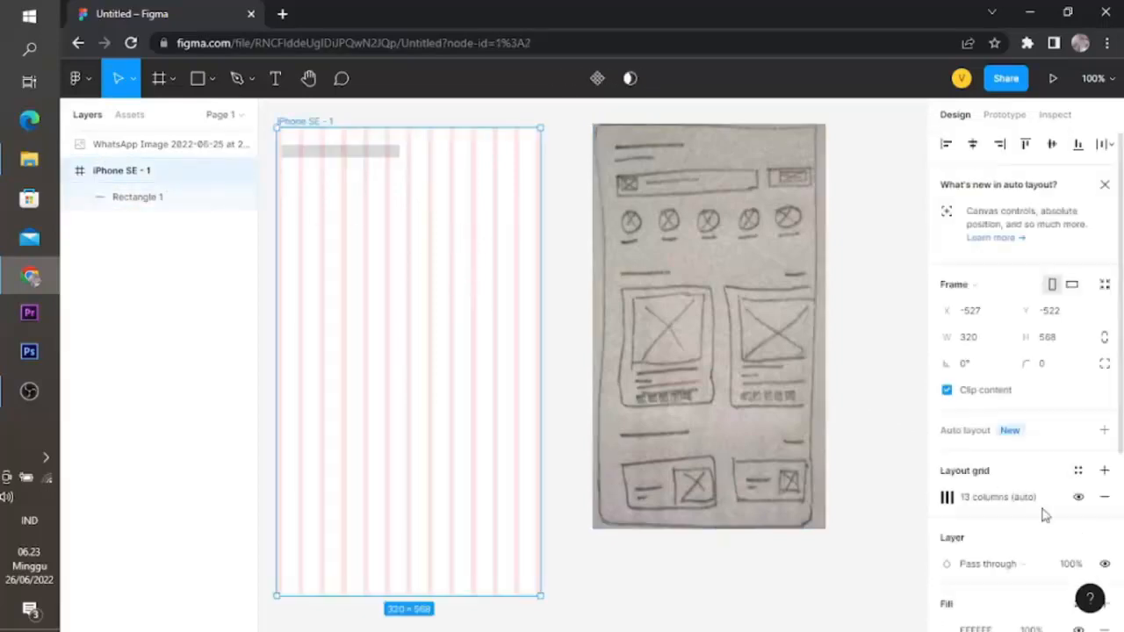
pyautogui.click(1077, 503)
pyautogui.click(1077, 503)
pyautogui.click(1077, 503)
pyautogui.click(1077, 503)
pyautogui.click(1078, 503)
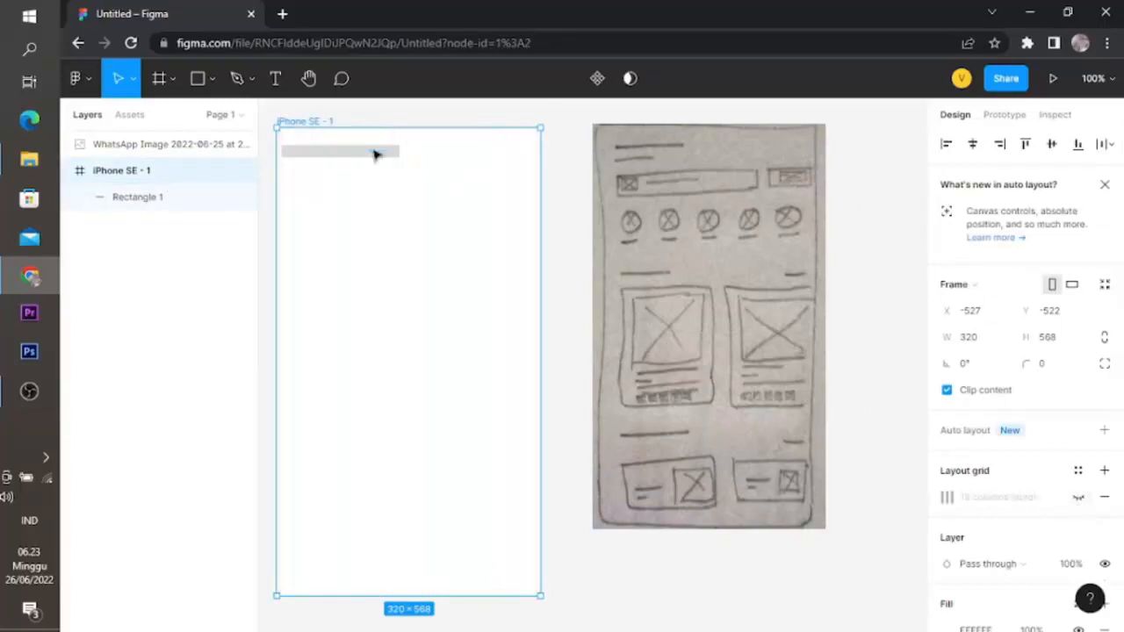
# Step: Duplicate the grey bar in the iPhone SE frame and shrink the copy to about 66 × 10, placed below it at X 6, Y 44
pyautogui.click(389, 286)
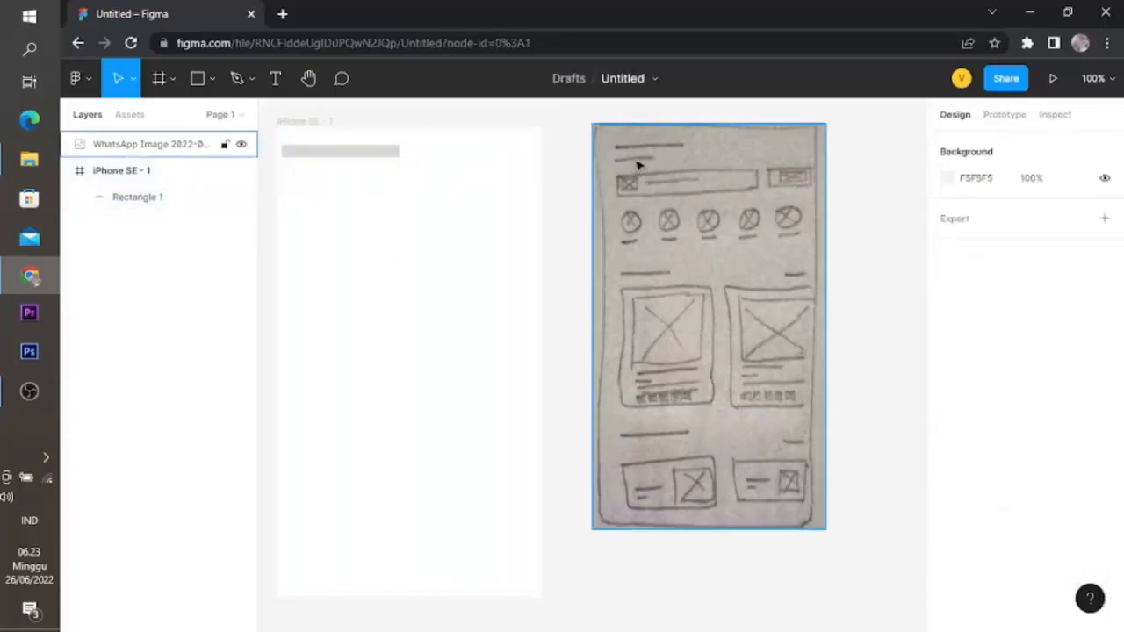
pyautogui.click(393, 155)
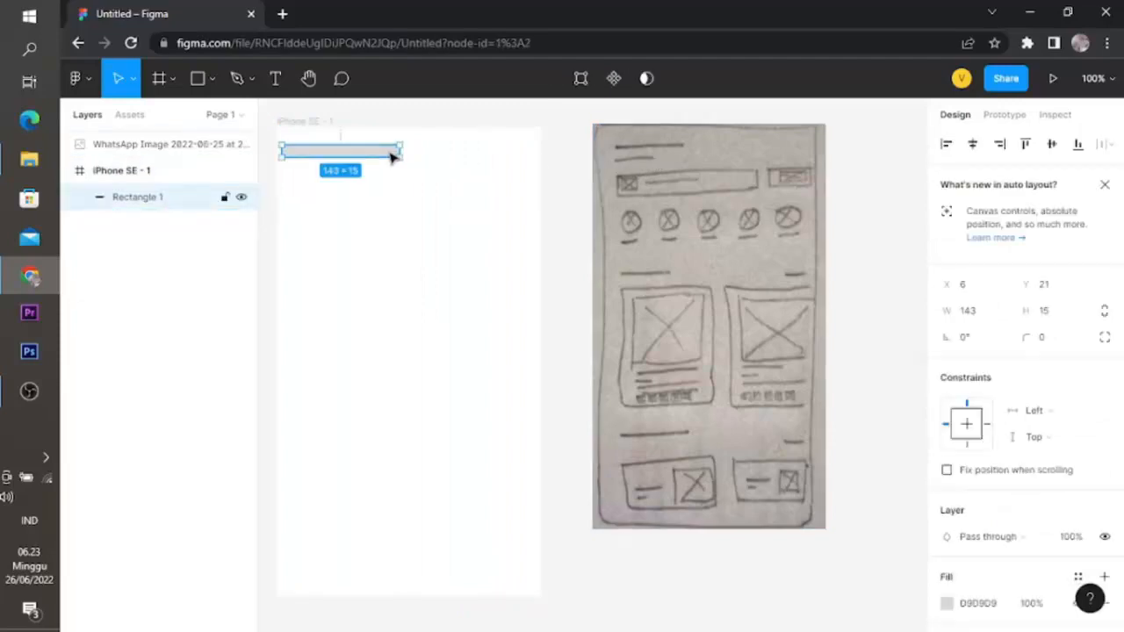
pyautogui.hotkey('ctrl', 'v')
pyautogui.moveTo(369, 156); pyautogui.dragTo(349, 170)
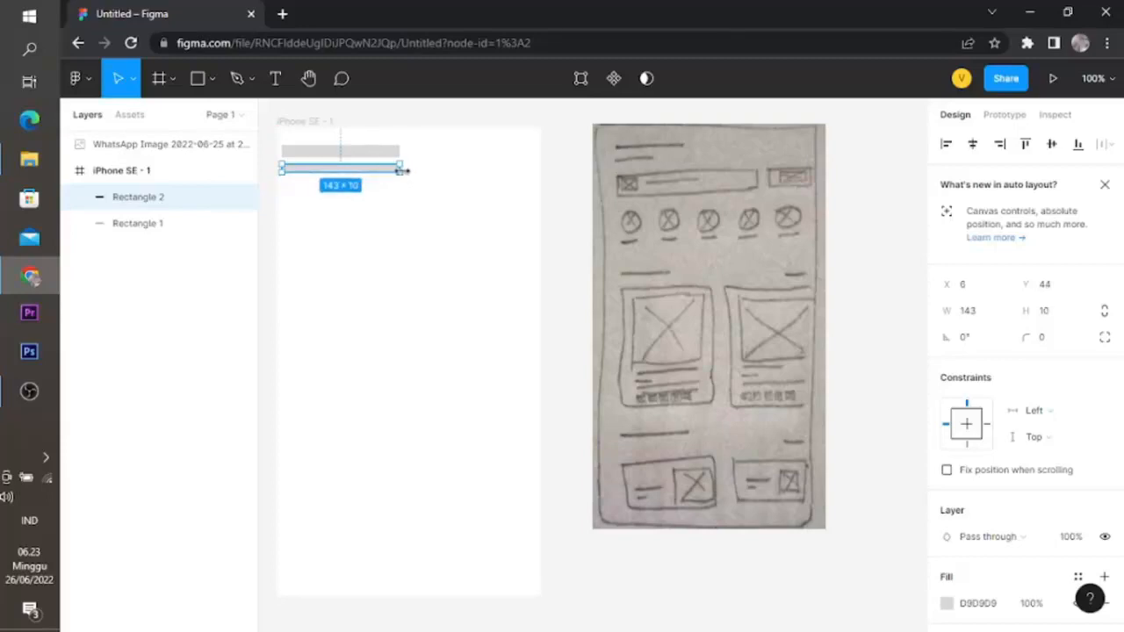
pyautogui.moveTo(399, 169); pyautogui.dragTo(336, 168)
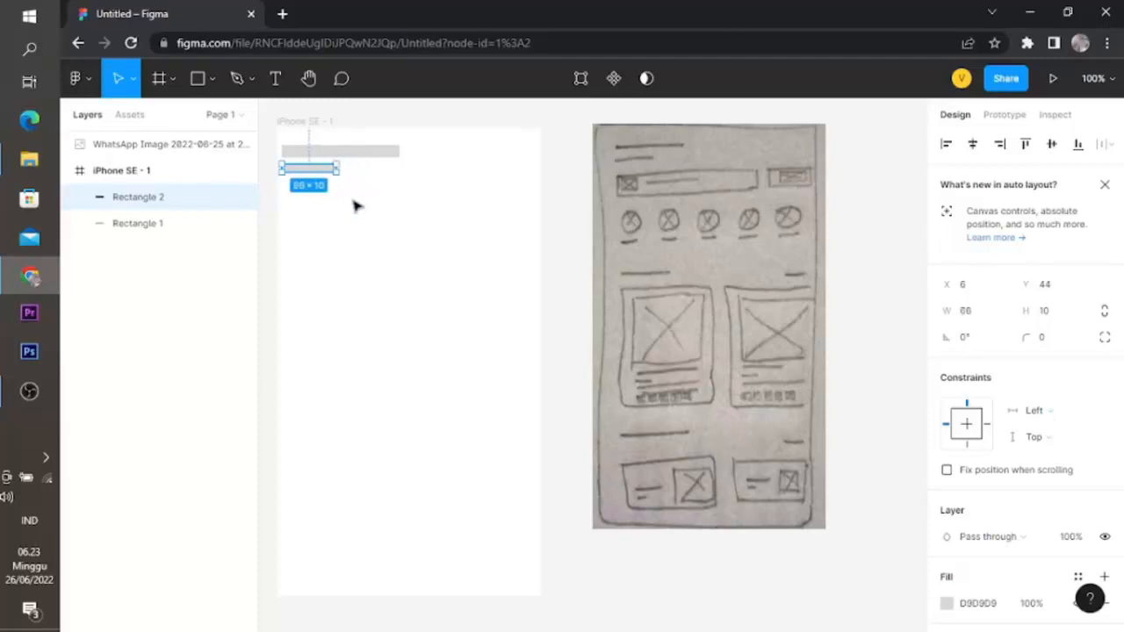
pyautogui.click(554, 268)
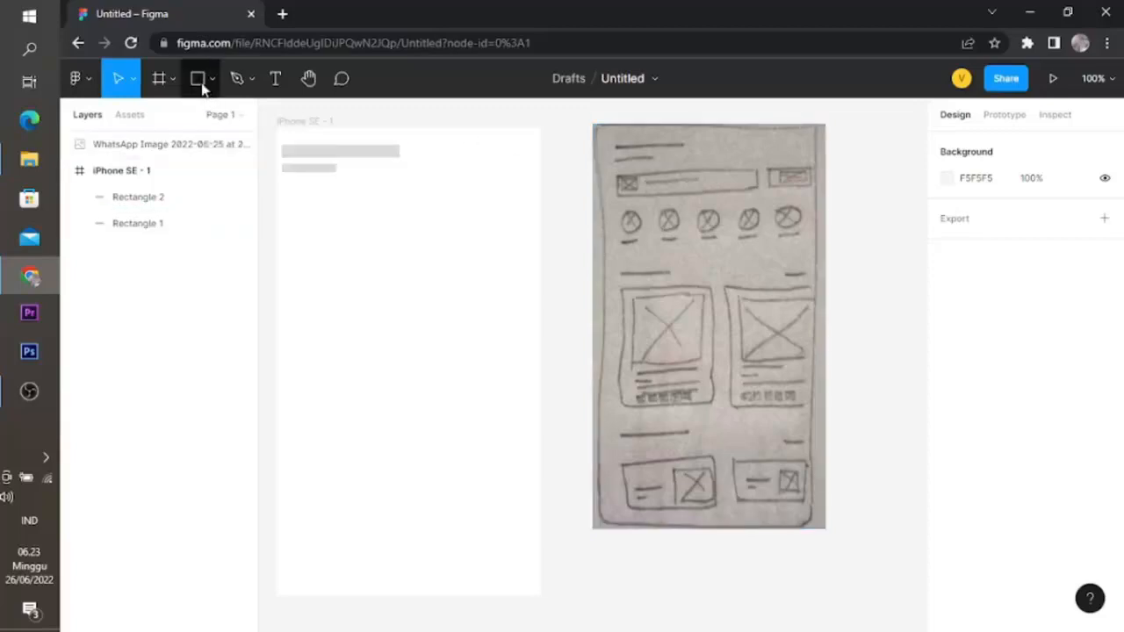
# Step: Draw a search bar rectangle about 242 × 39 below the two grey bars at X 6, Y 62, with matching 8 px vertical gaps
pyautogui.click(201, 83)
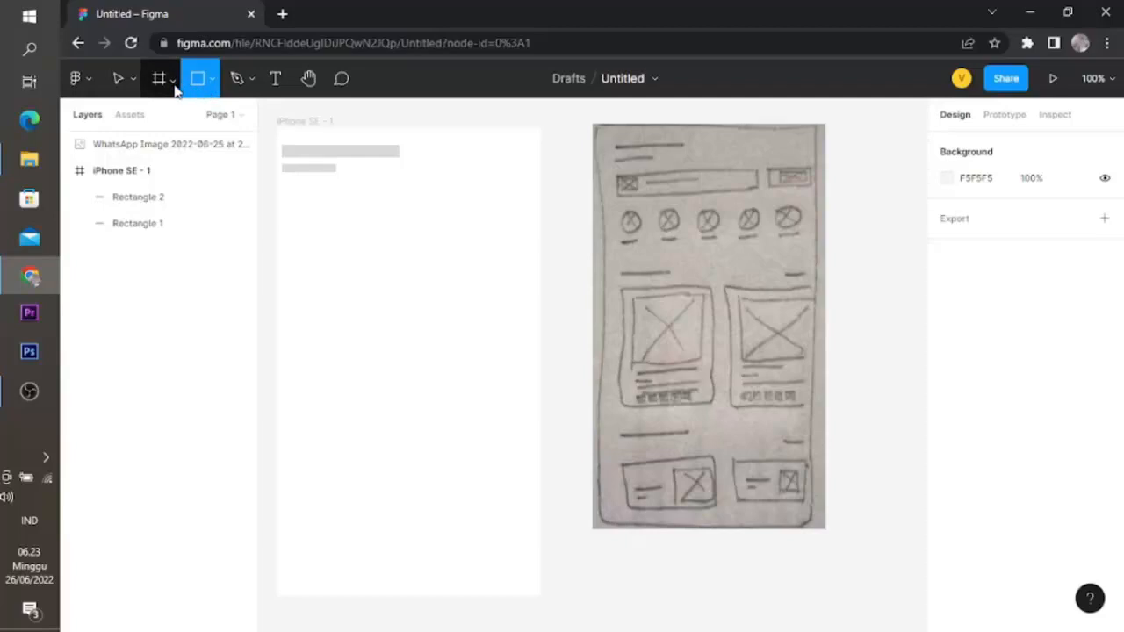
pyautogui.click(210, 81)
pyautogui.click(196, 117)
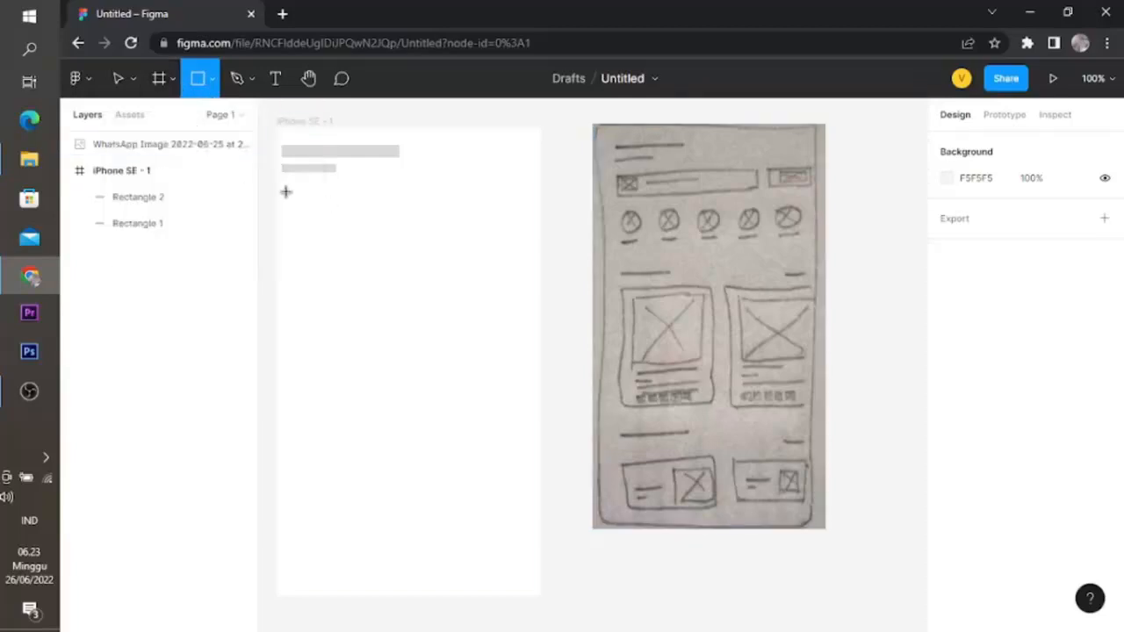
pyautogui.moveTo(283, 181); pyautogui.dragTo(485, 219)
pyautogui.click(475, 250)
pyautogui.click(391, 204)
pyautogui.moveTo(416, 211); pyautogui.dragTo(421, 215)
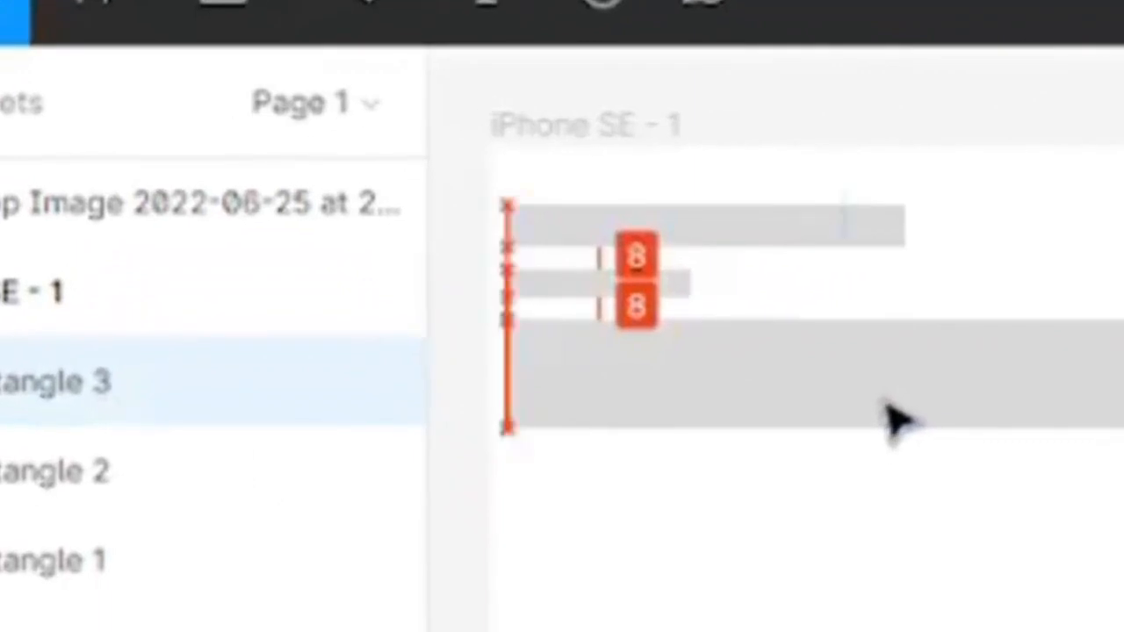
pyautogui.moveTo(895, 419); pyautogui.dragTo(896, 419)
pyautogui.click(900, 597)
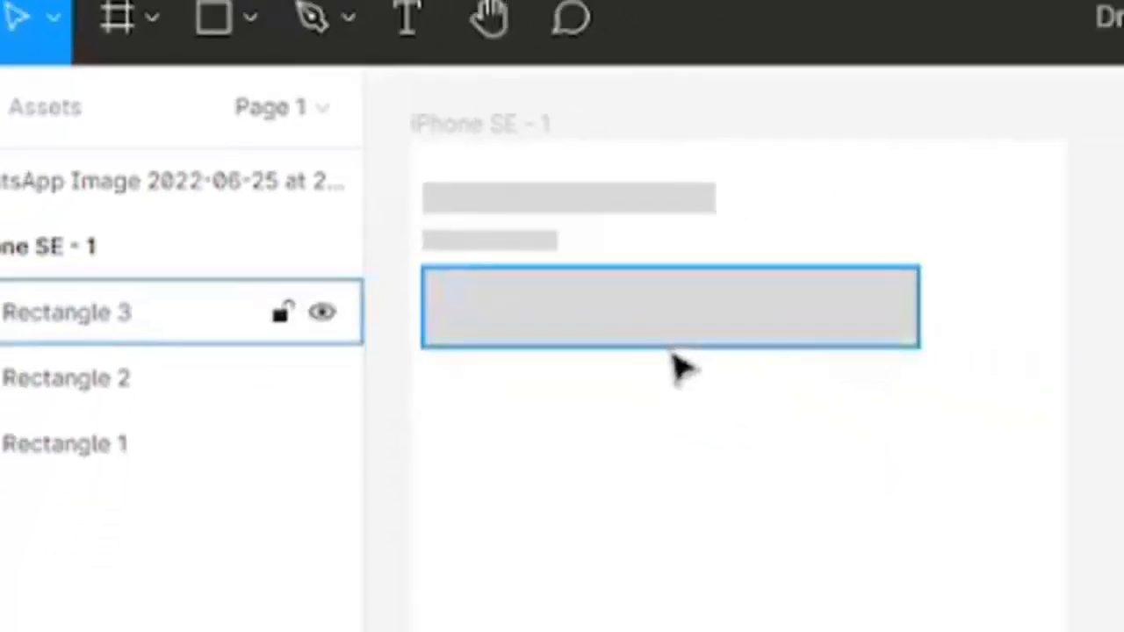
pyautogui.click(647, 187)
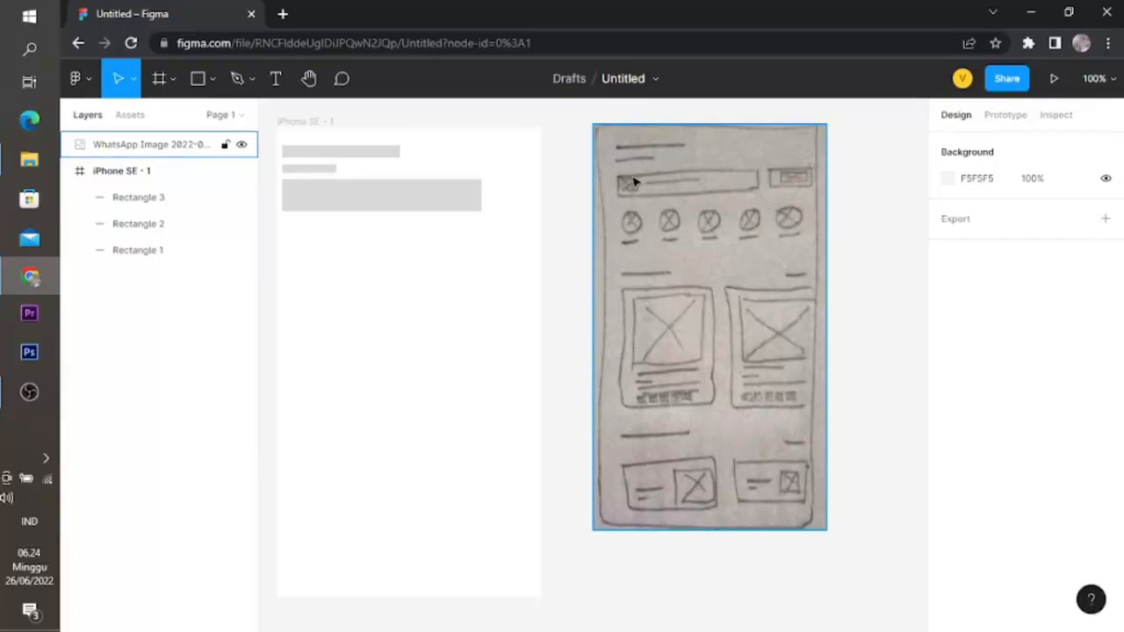
pyautogui.click(534, 161)
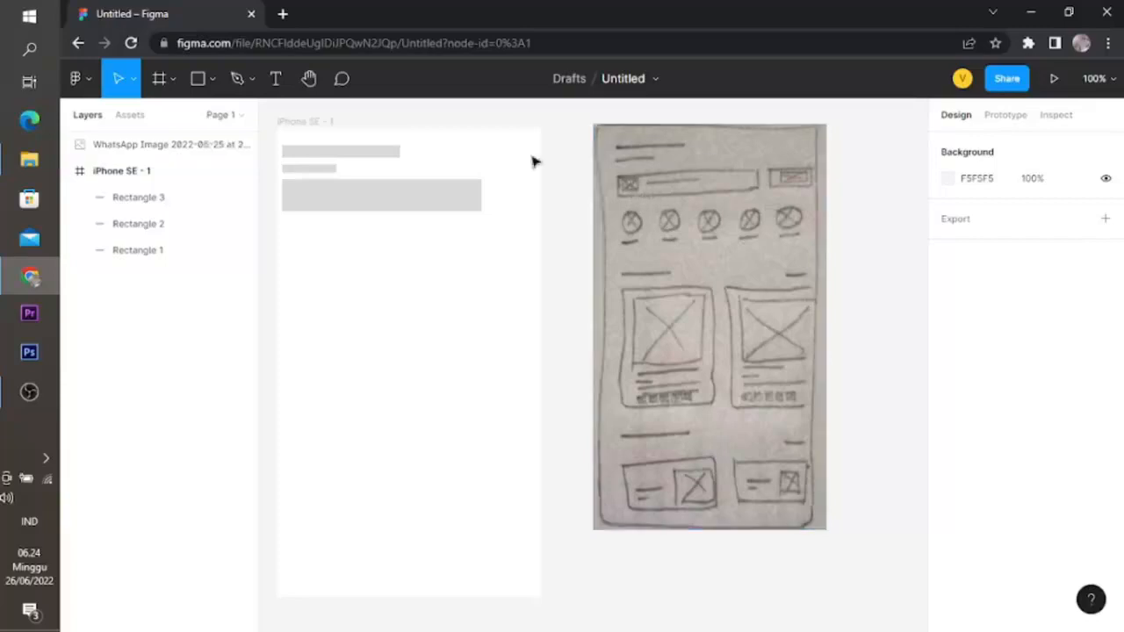
# Step: Draw a small icon rectangle about 35 × 29 inside the left end of the search bar at about X 13, Y 67
pyautogui.click(204, 87)
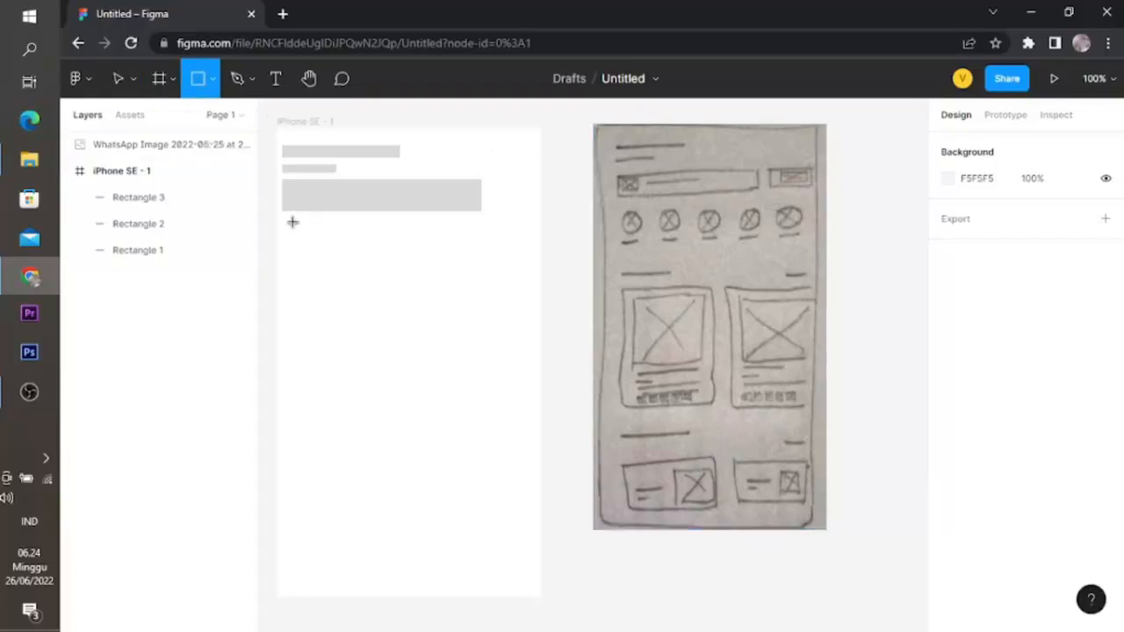
pyautogui.moveTo(287, 184)
pyautogui.mouseDown()
pyautogui.moveTo(320, 211)
pyautogui.moveTo(308, 213)
pyautogui.moveTo(319, 210)
pyautogui.mouseUp()
pyautogui.click(343, 267)
pyautogui.click(313, 201)
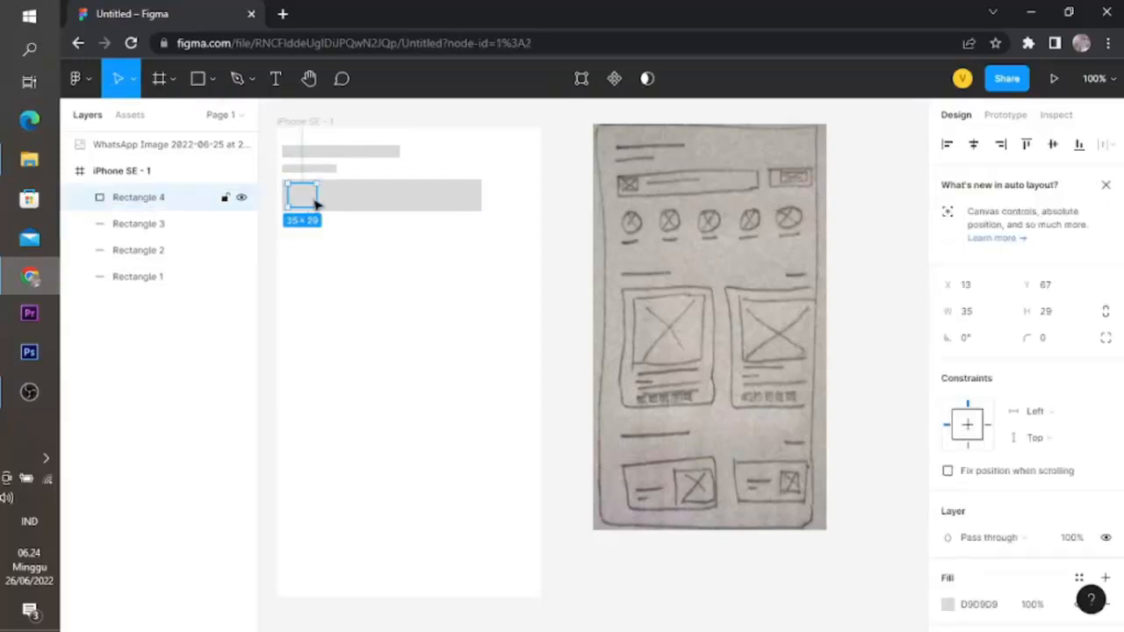
# Step: Set the small icon rectangle's fill to CABFBF and nudge it left to X 12
pyautogui.click(947, 604)
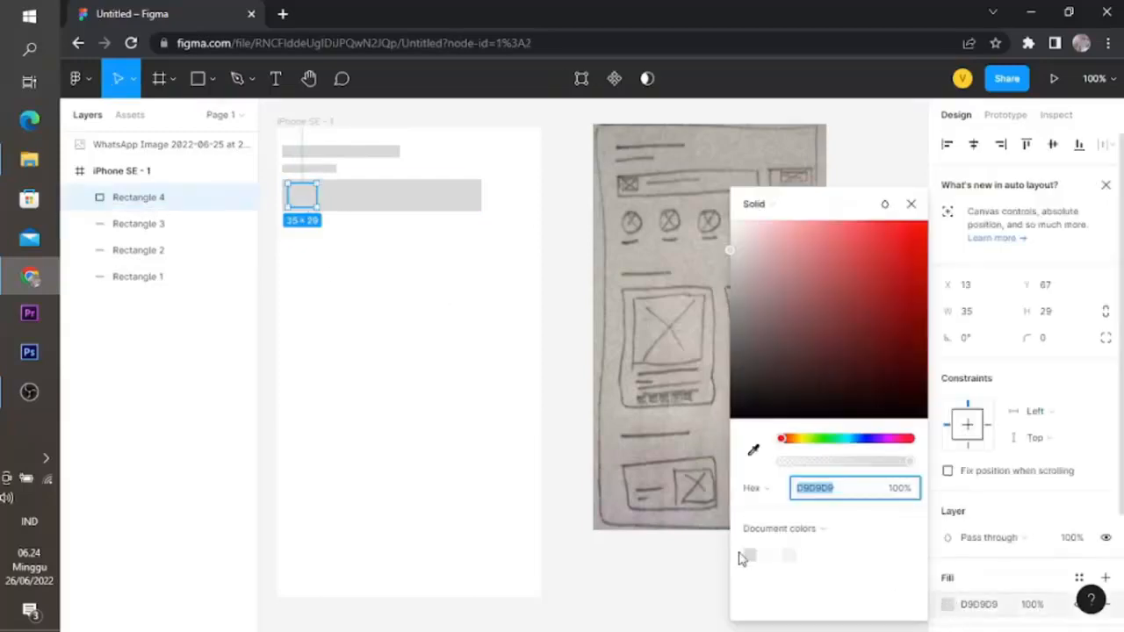
pyautogui.click(738, 275)
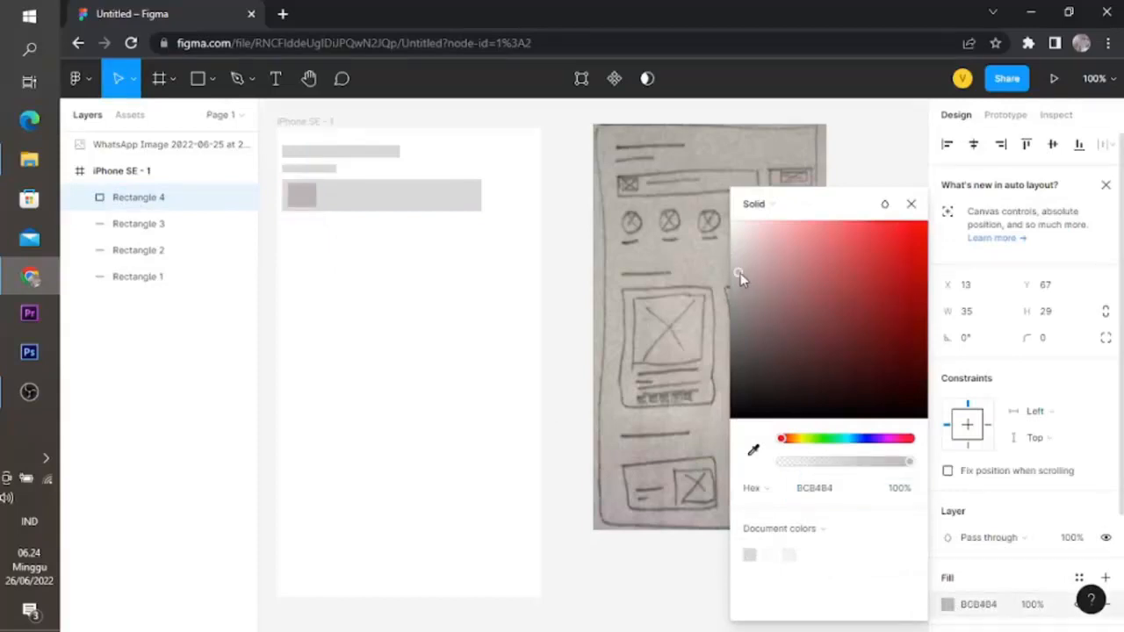
pyautogui.click(740, 262)
pyautogui.click(741, 267)
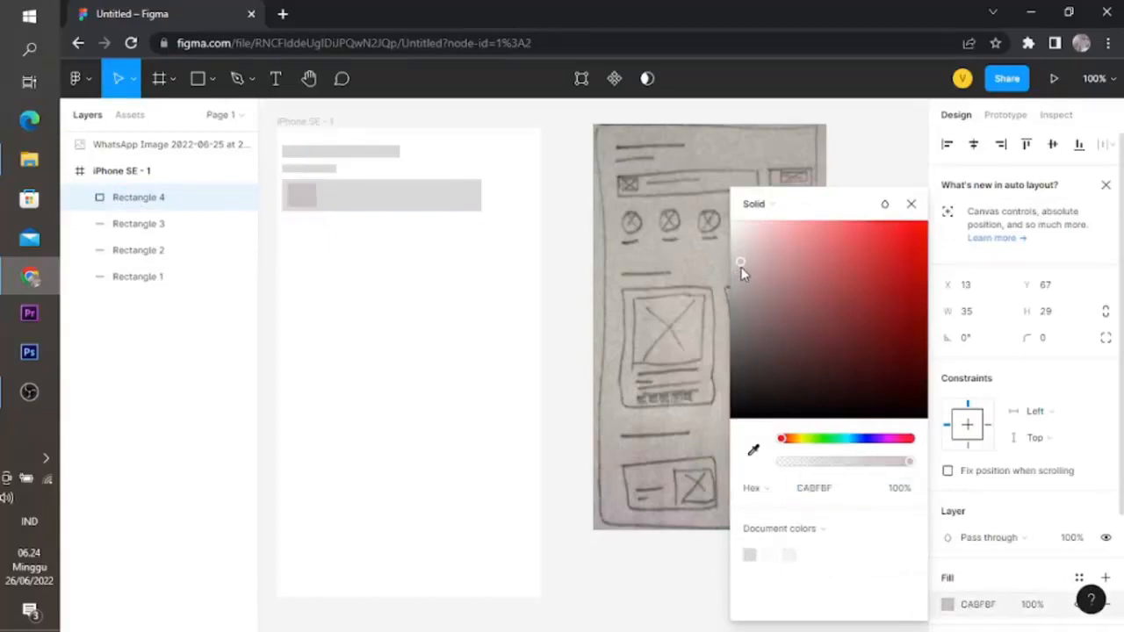
pyautogui.click(369, 368)
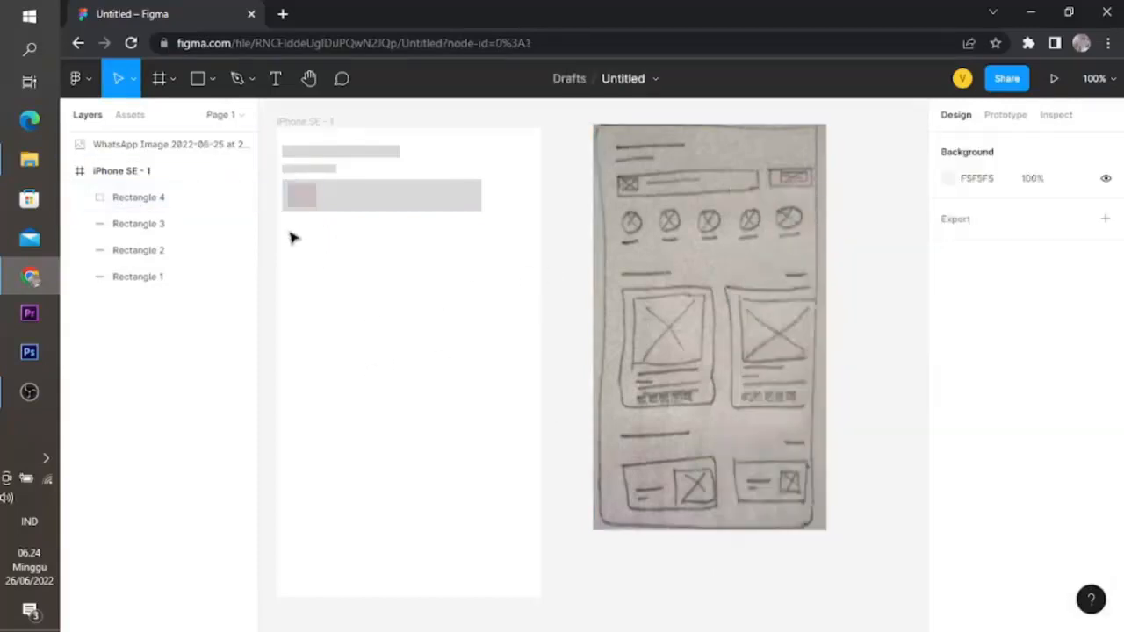
pyautogui.click(301, 202)
pyautogui.press('Left')
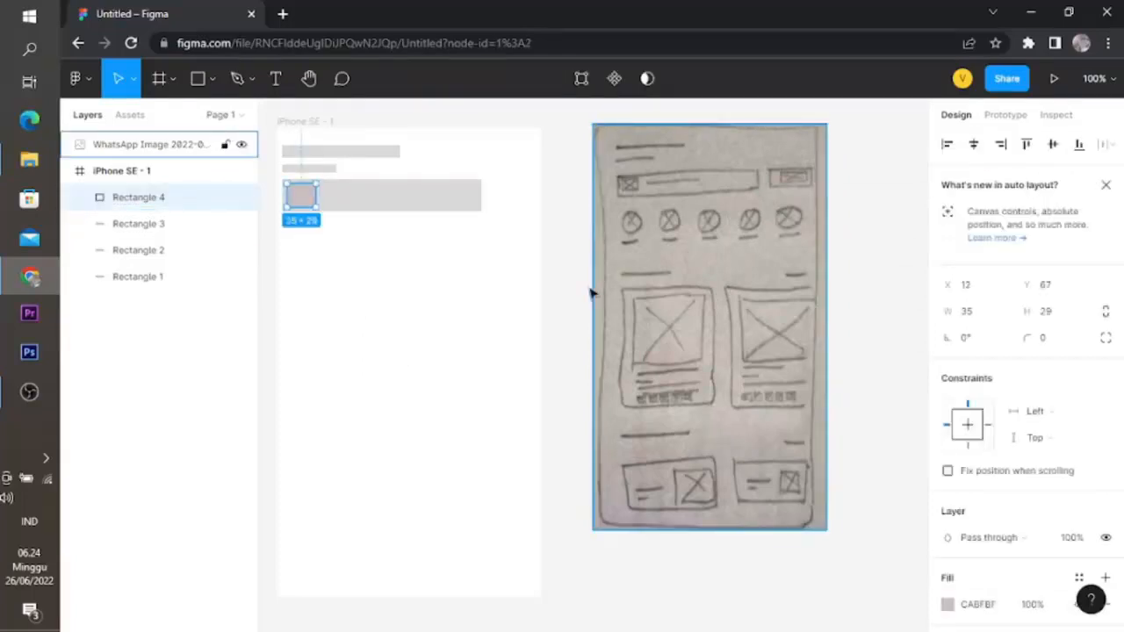
pyautogui.click(386, 343)
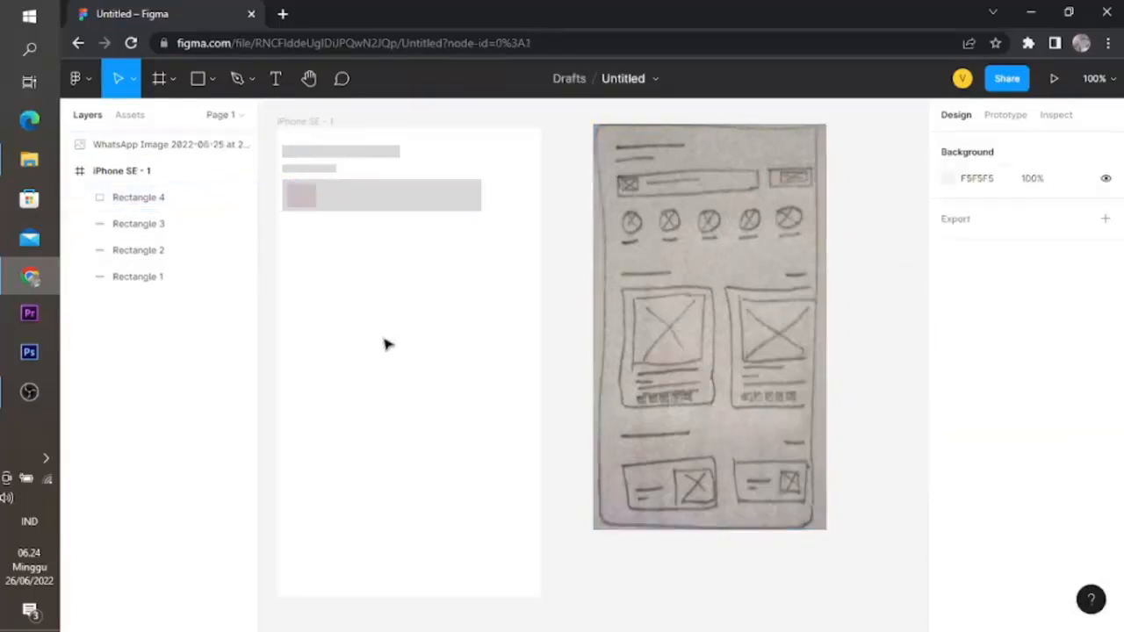
# Step: Draw a diagonal line about 45 long from the upper-left to the lower-right corner of the icon rectangle and fine-tune its placement
pyautogui.click(211, 81)
pyautogui.click(181, 142)
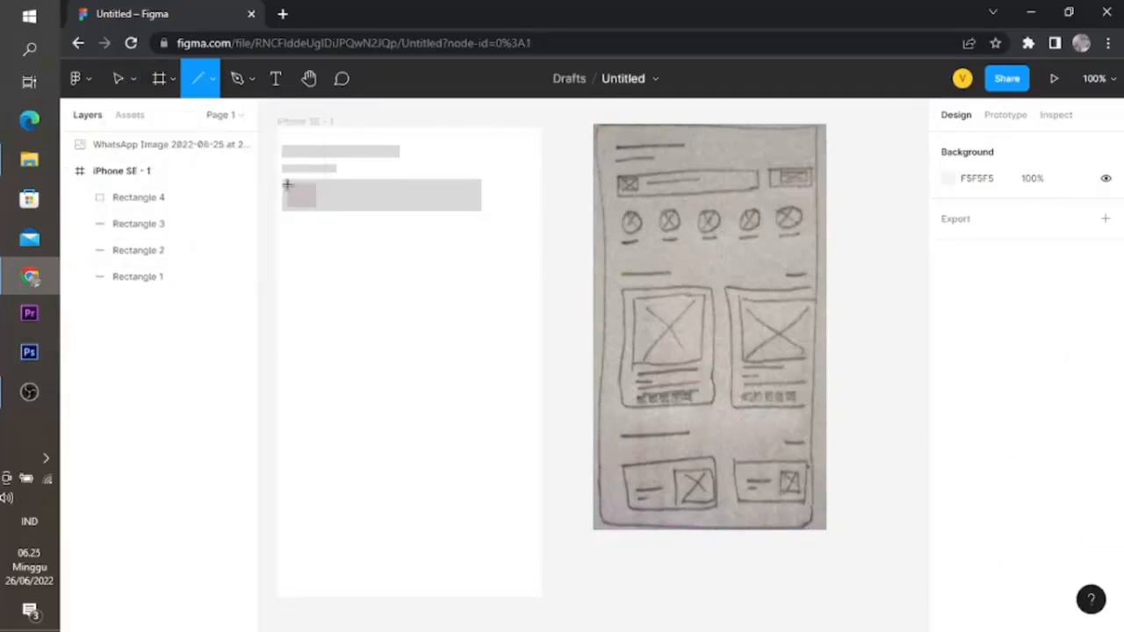
pyautogui.moveTo(287, 183); pyautogui.dragTo(318, 217)
pyautogui.click(313, 232)
pyautogui.click(293, 188)
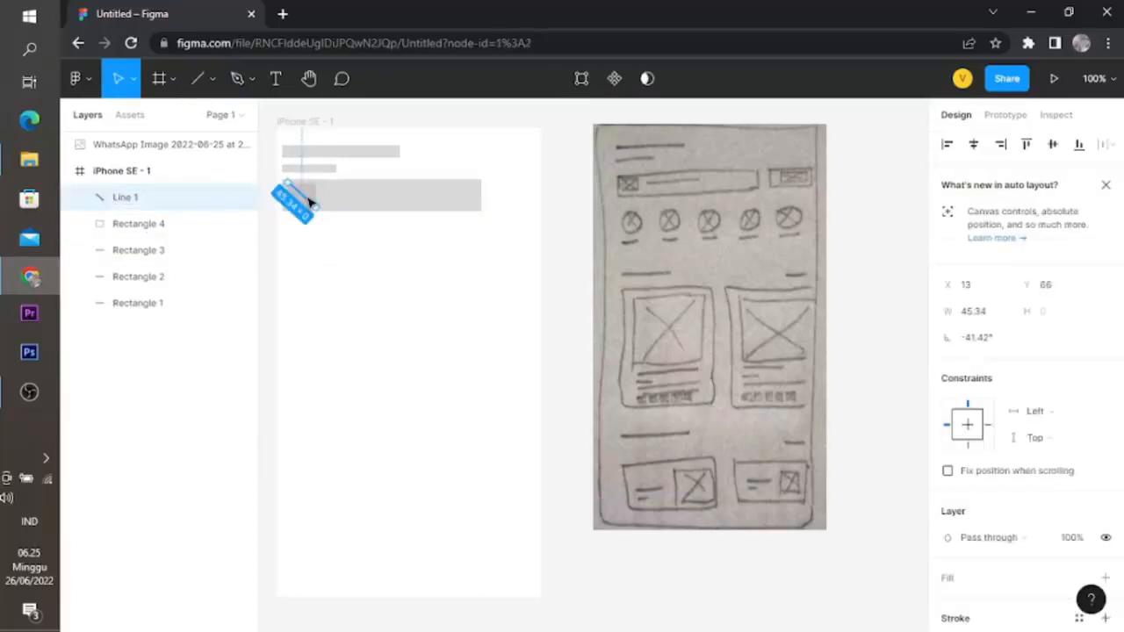
pyautogui.moveTo(286, 183); pyautogui.dragTo(283, 182)
pyautogui.click(297, 244)
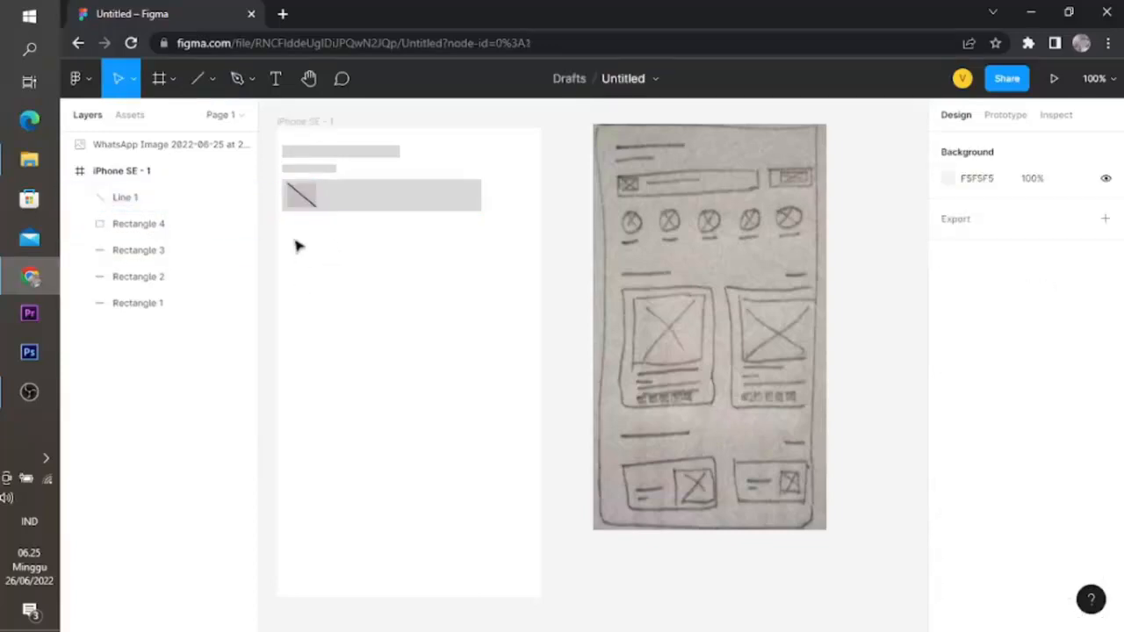
# Step: Draw a second diagonal line from the icon rectangle's lower-left to its upper-right corner to complete the X
pyautogui.click(189, 83)
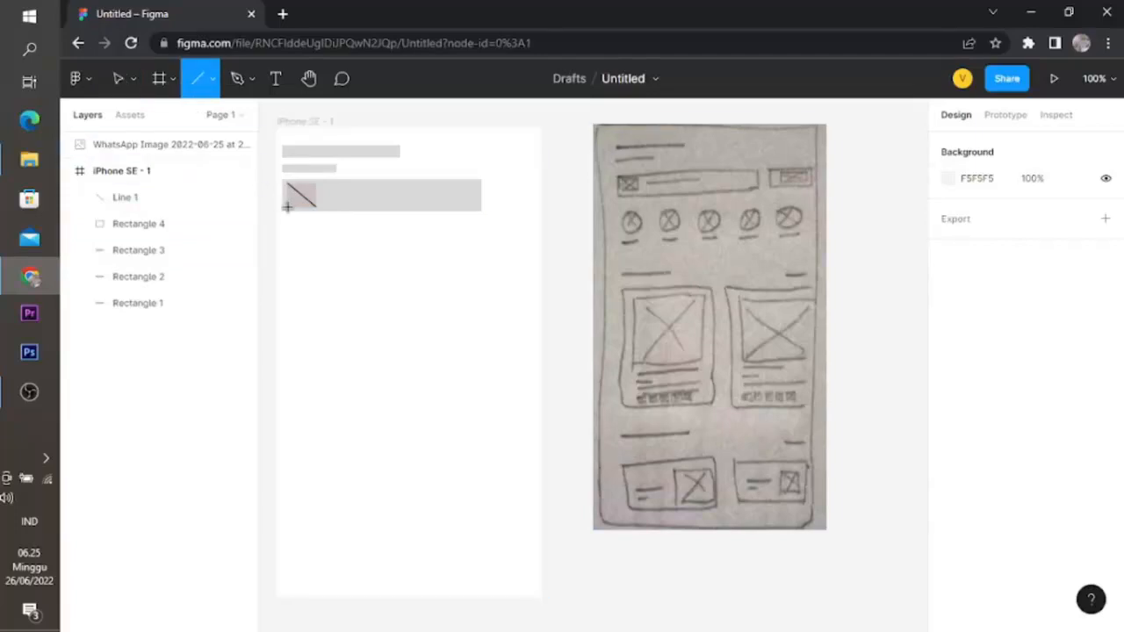
pyautogui.moveTo(287, 208)
pyautogui.mouseDown()
pyautogui.moveTo(318, 185)
pyautogui.moveTo(290, 205)
pyautogui.mouseUp()
pyautogui.click(311, 266)
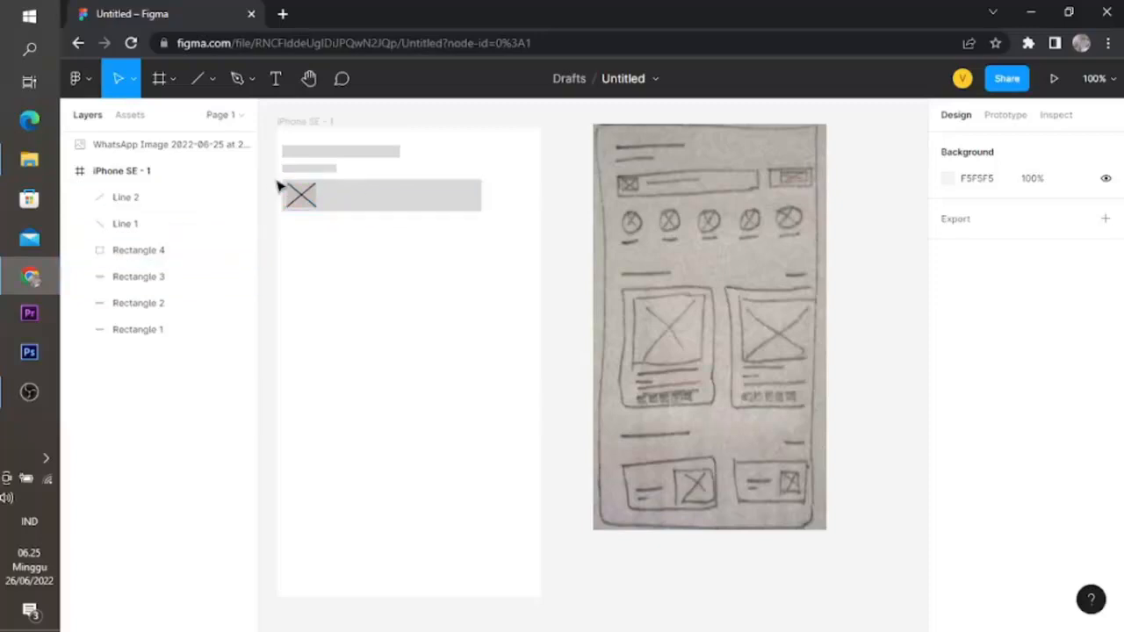
# Step: Group the search bar rectangle, the icon rectangle and its two crossing lines, and check the group's contents
pyautogui.moveTo(279, 179); pyautogui.dragTo(490, 219)
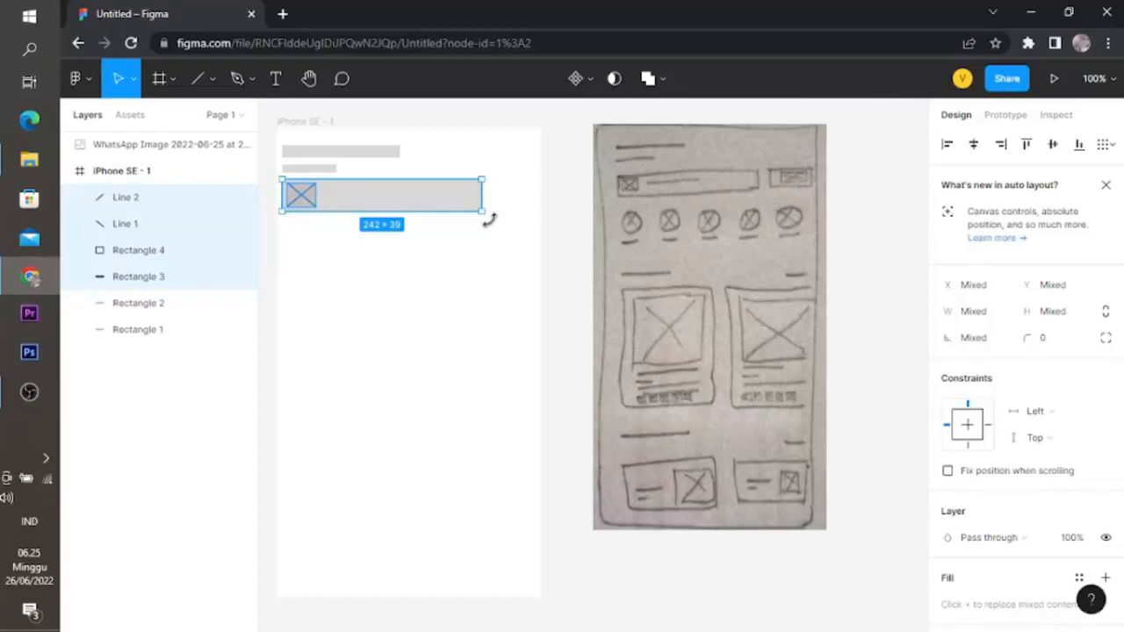
pyautogui.hotkey('ctrl', 'g')
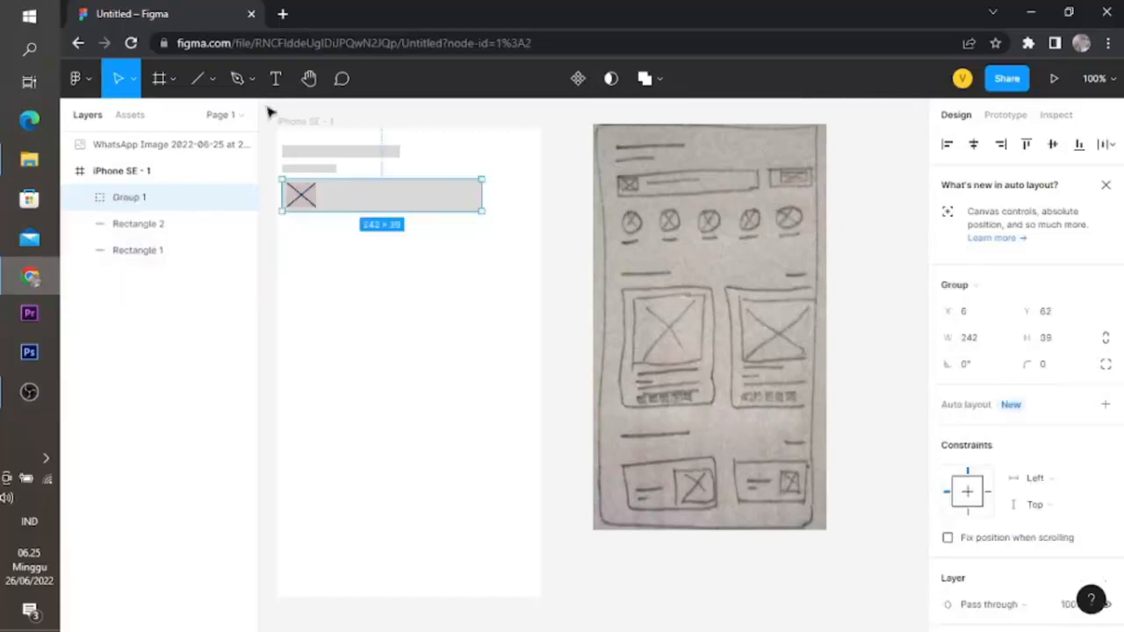
pyautogui.click(79, 198)
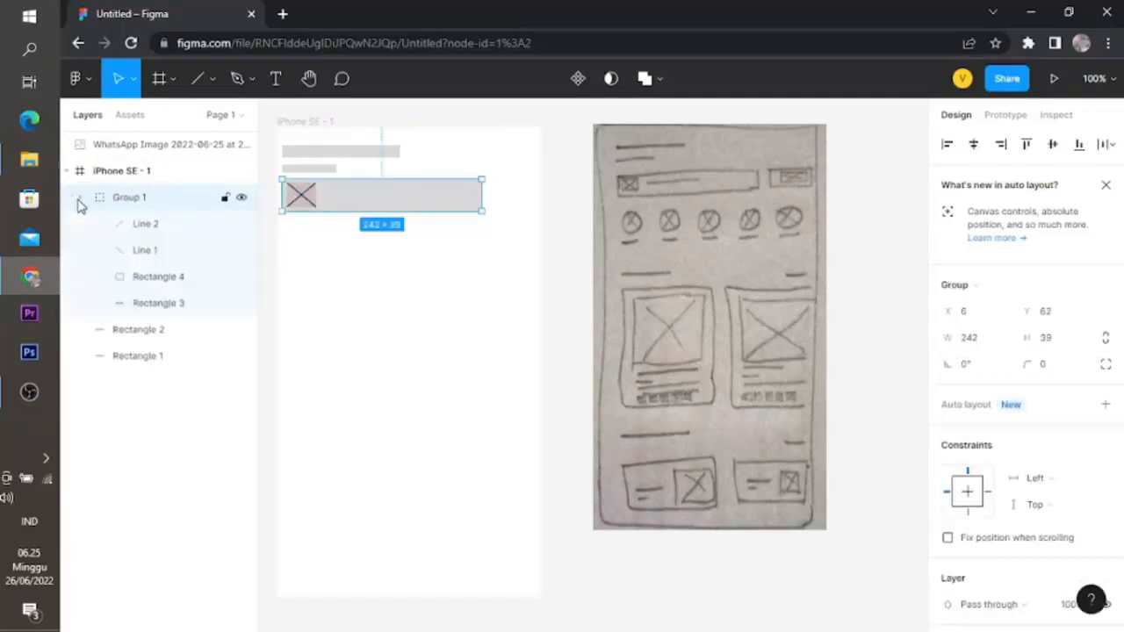
pyautogui.click(78, 201)
pyautogui.click(734, 143)
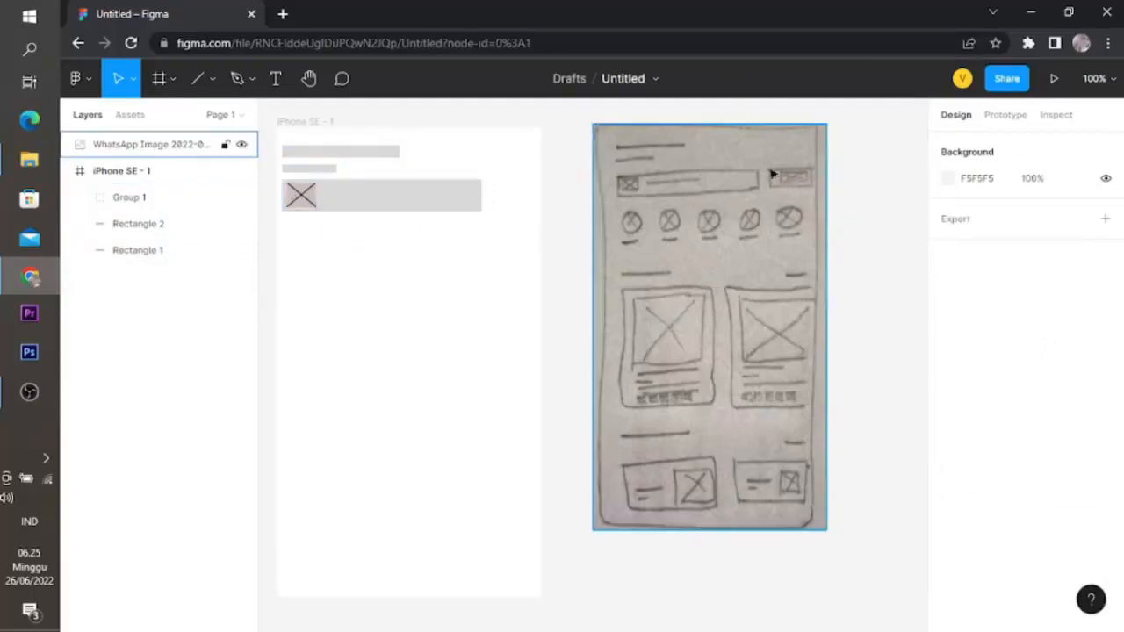
# Step: Draw a small button rectangle to the right of the search bar, level with it and matching its height
pyautogui.click(211, 79)
pyautogui.click(179, 118)
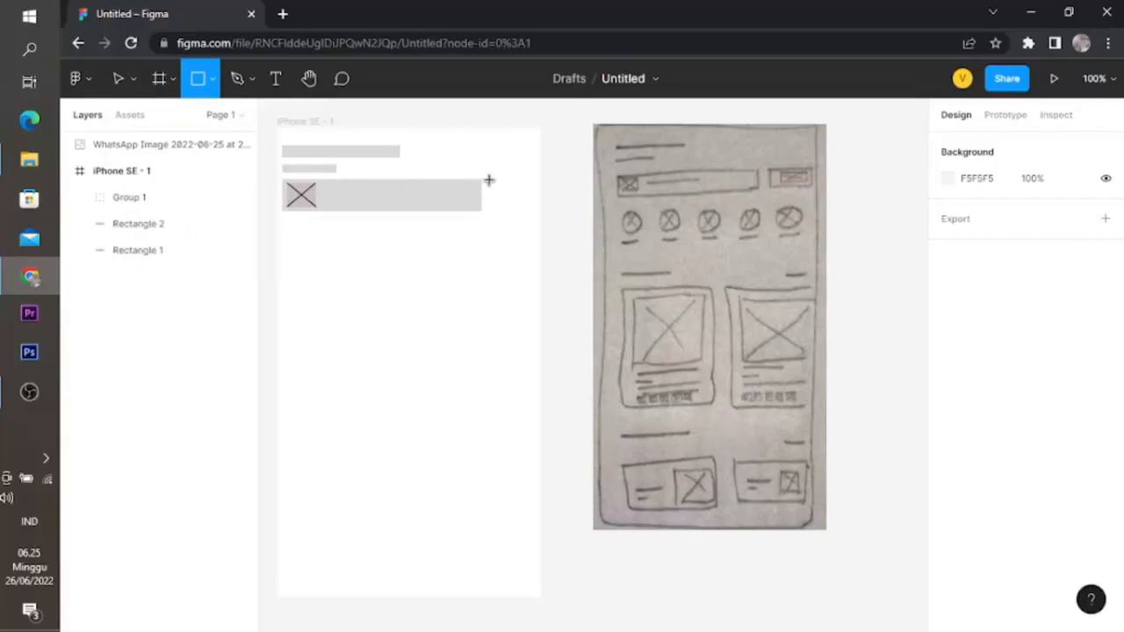
pyautogui.moveTo(489, 180); pyautogui.dragTo(537, 220)
pyautogui.click(446, 289)
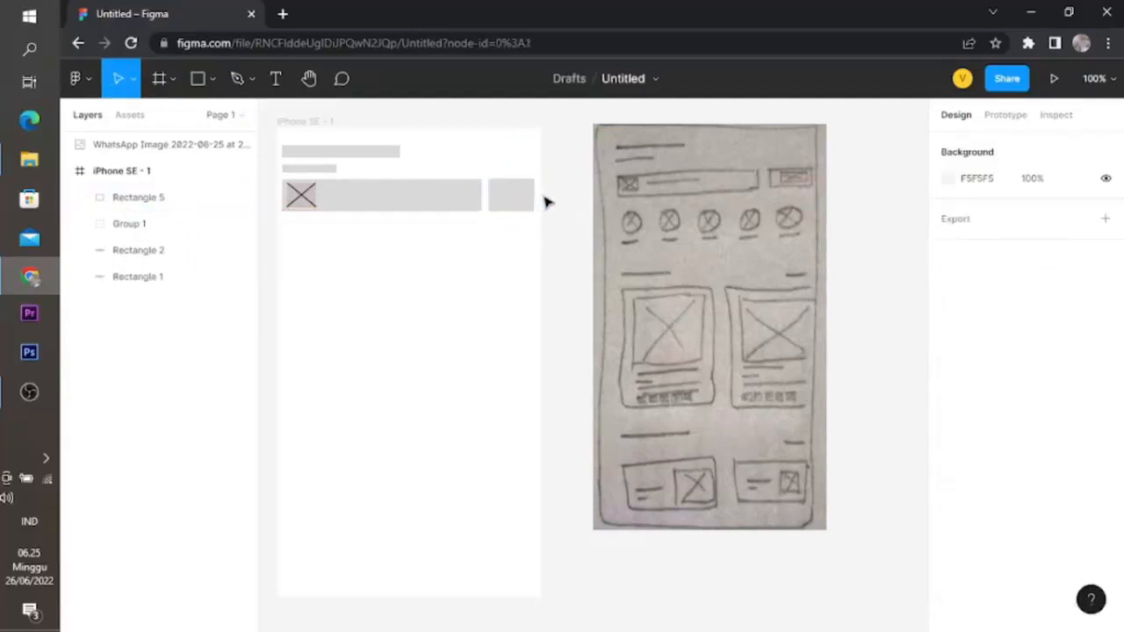
# Step: With the column grid shown, fit the button rectangle to the last columns, leaving a 14 px gap, and shift the frame to X -528, Y -521
pyautogui.click(158, 170)
pyautogui.click(1078, 524)
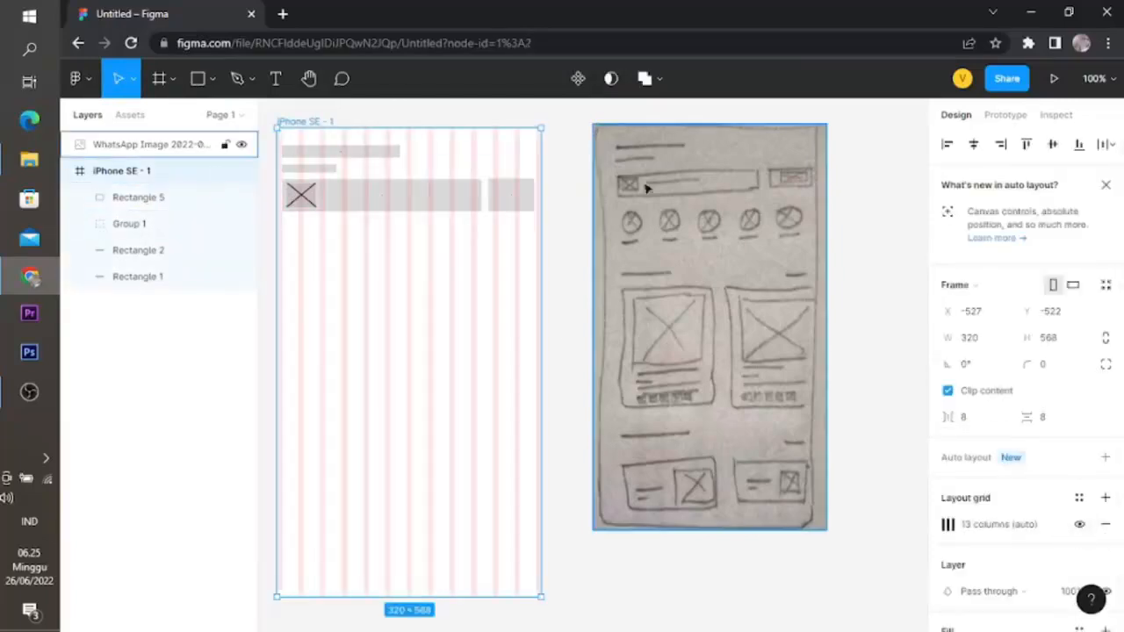
pyautogui.moveTo(514, 203); pyautogui.dragTo(489, 179)
pyautogui.click(514, 208)
pyautogui.click(488, 248)
pyautogui.click(519, 206)
pyautogui.click(476, 269)
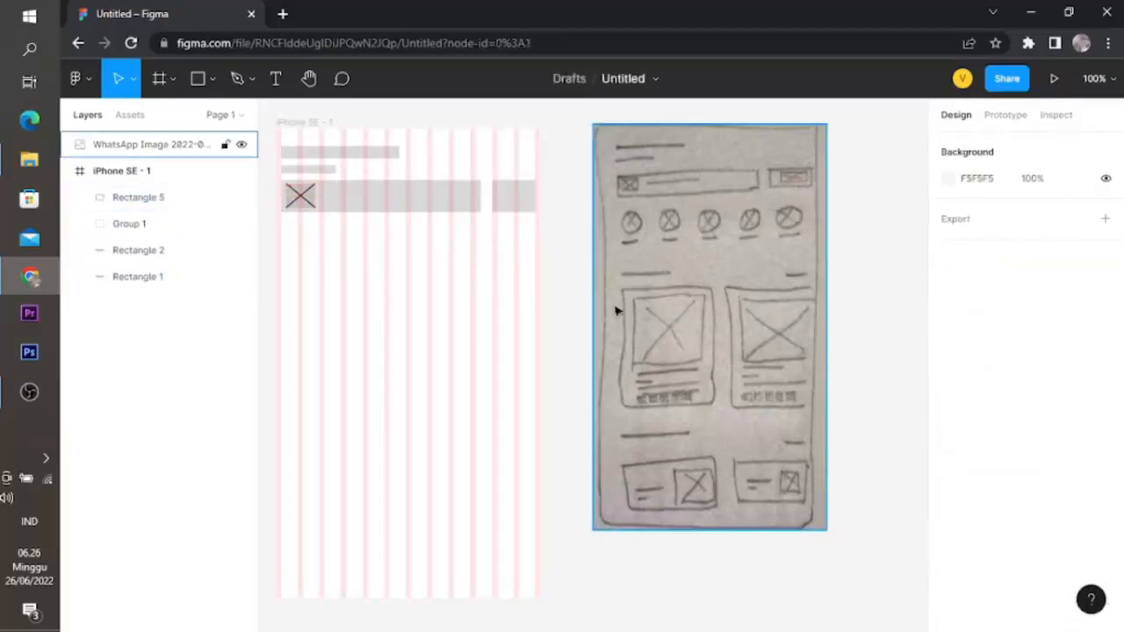
# Step: Hide the iPhone SE frame's 13-column layout grid
pyautogui.click(147, 170)
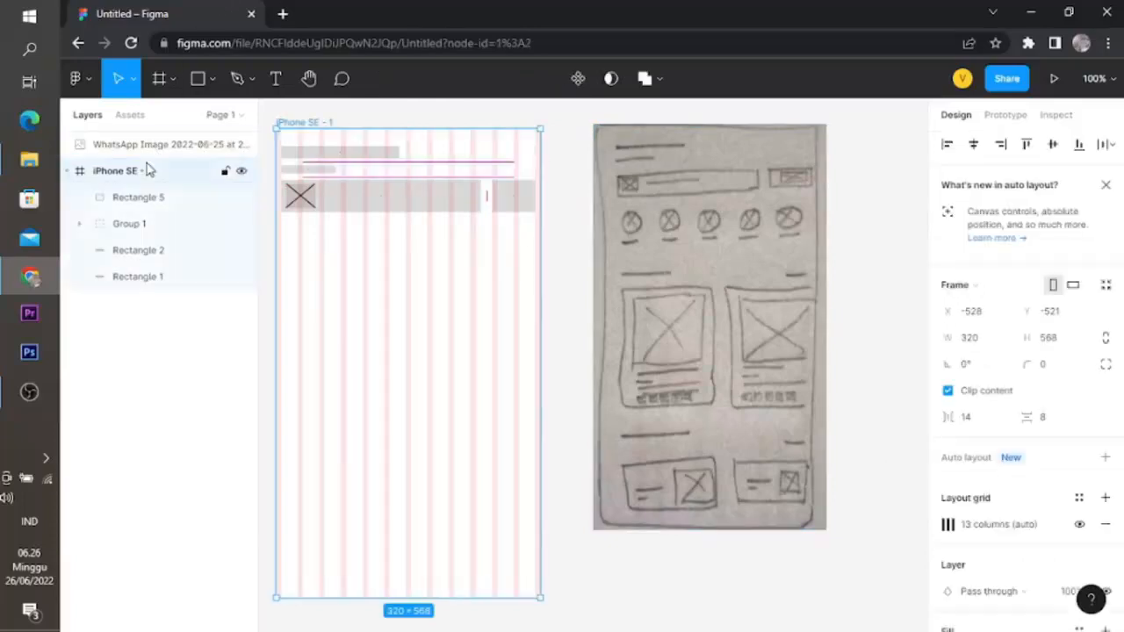
pyautogui.click(1079, 524)
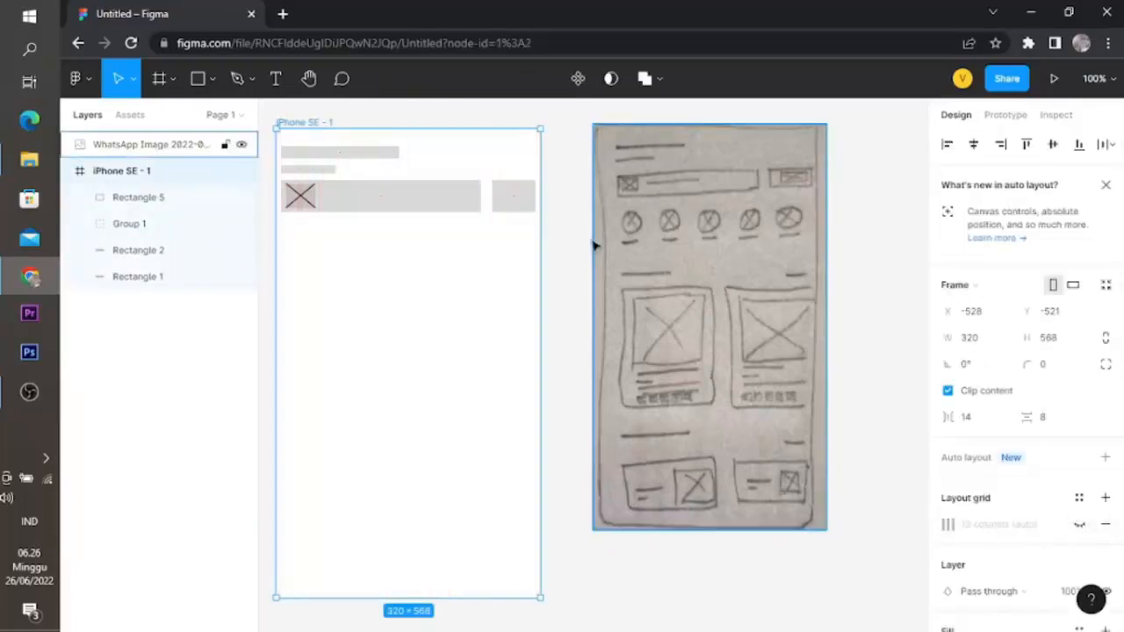
pyautogui.click(526, 269)
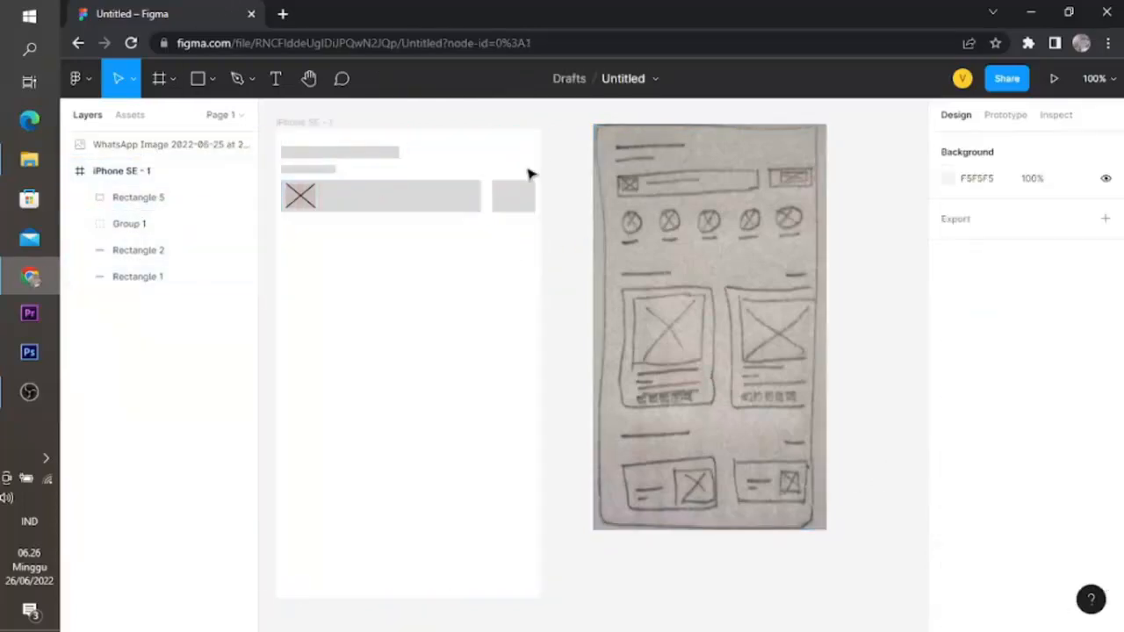
# Step: Draw an icon rectangle about 37 × 27 px inside the button rectangle beside the search bar
pyautogui.click(198, 79)
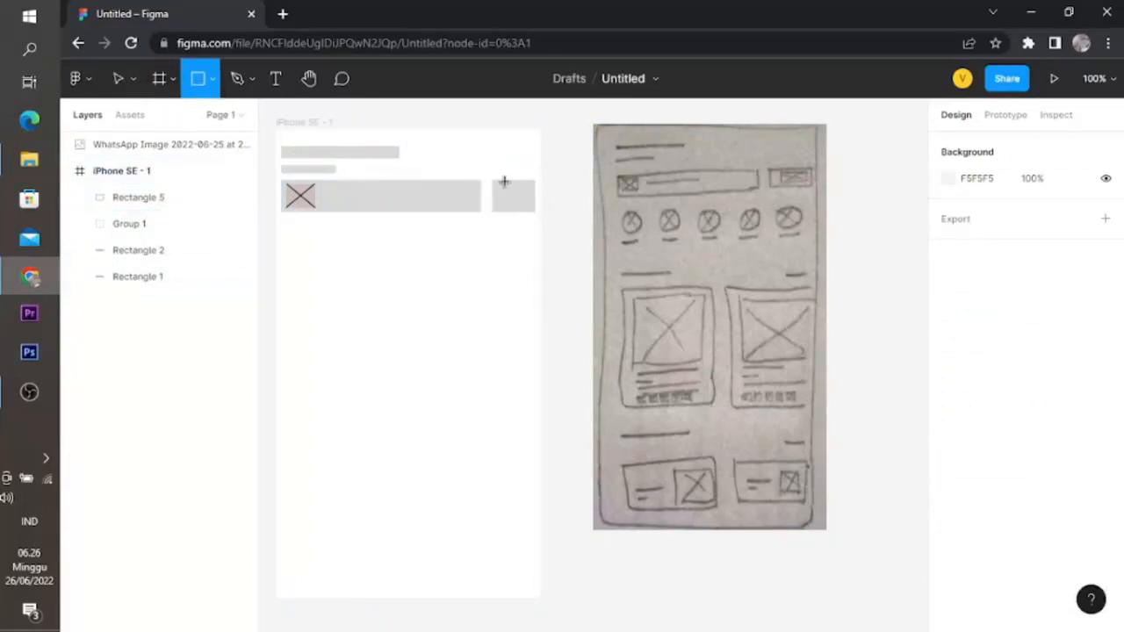
pyautogui.moveTo(497, 186); pyautogui.dragTo(532, 215)
pyautogui.click(494, 281)
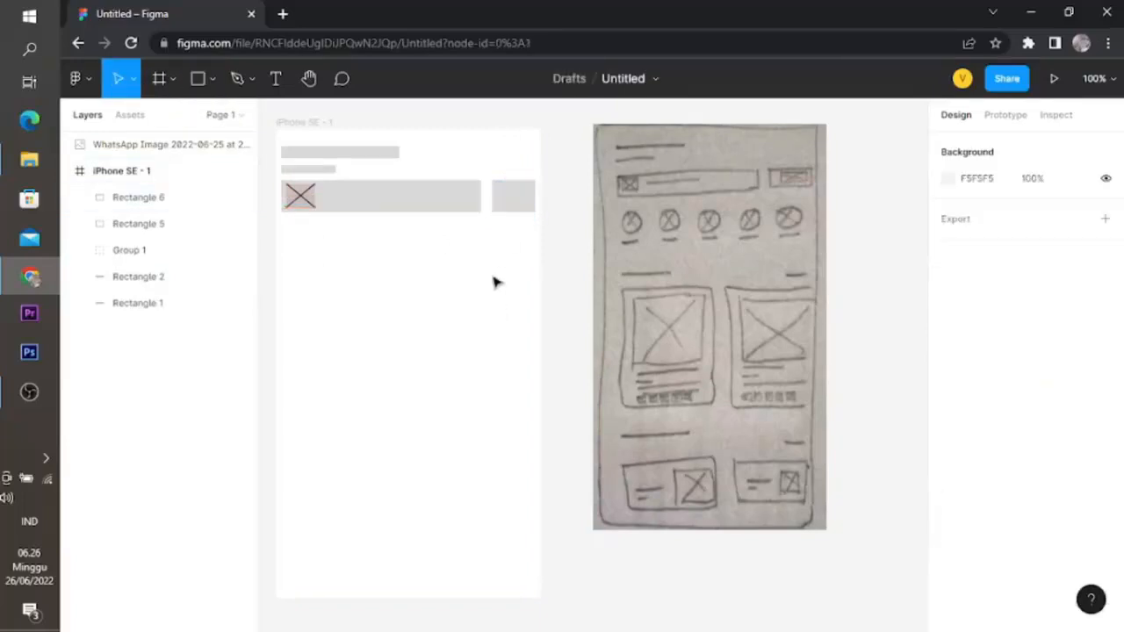
# Step: Fill the button's inner icon rectangle with the darker grey document colour CABFBF
pyautogui.click(511, 198)
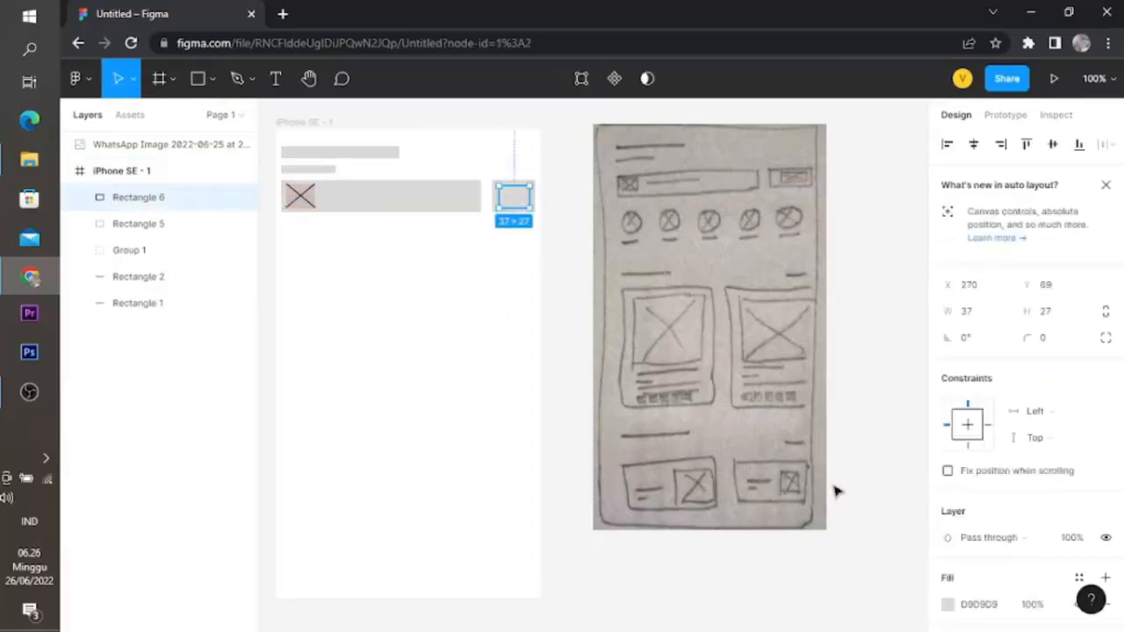
pyautogui.click(948, 605)
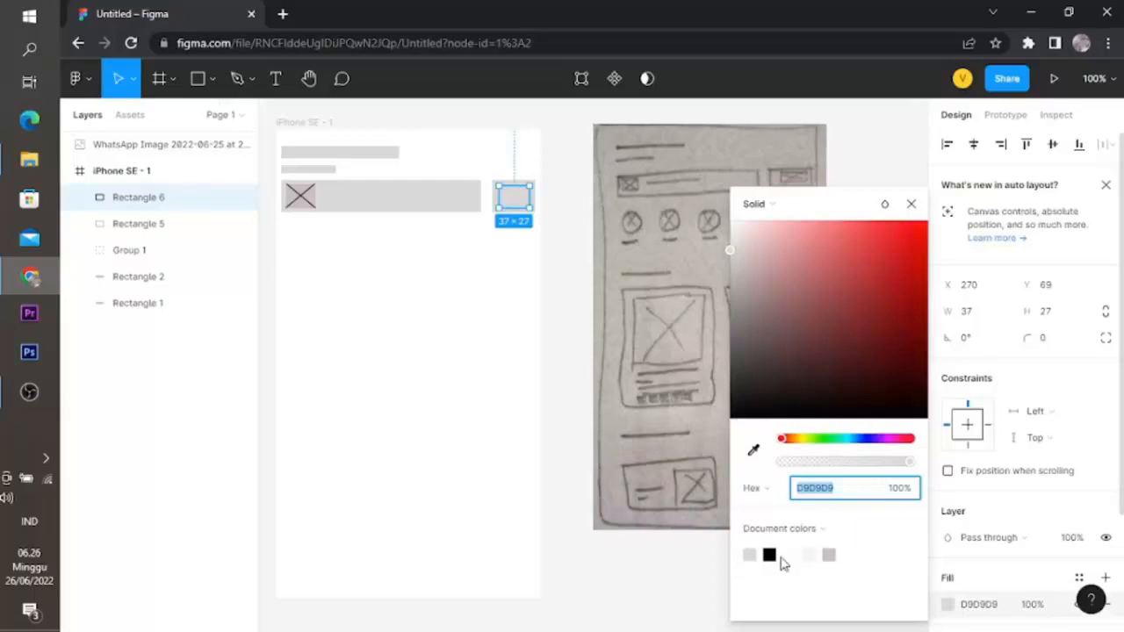
pyautogui.click(830, 555)
pyautogui.click(383, 446)
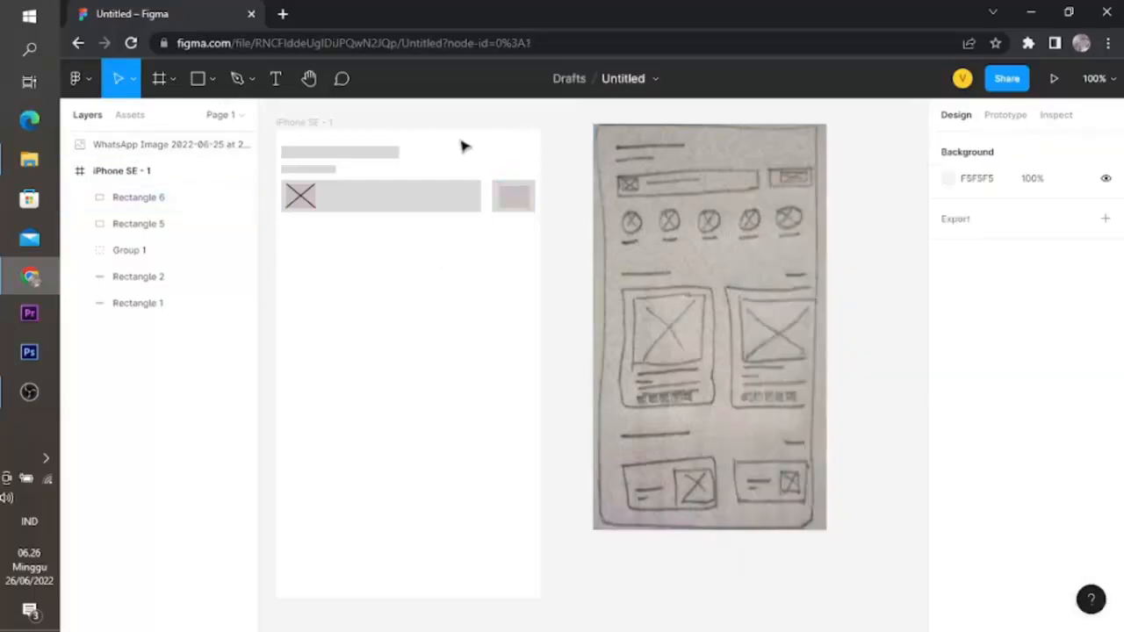
# Step: Nudge the button's inner icon rectangle 1 px left to X 269
pyautogui.click(525, 207)
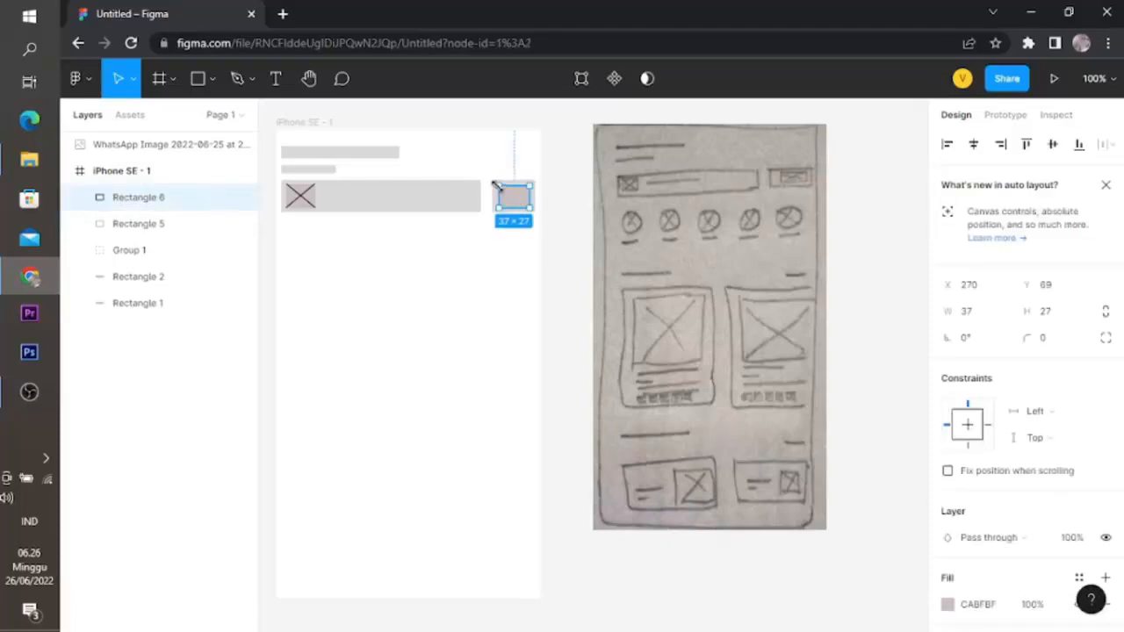
pyautogui.click(439, 304)
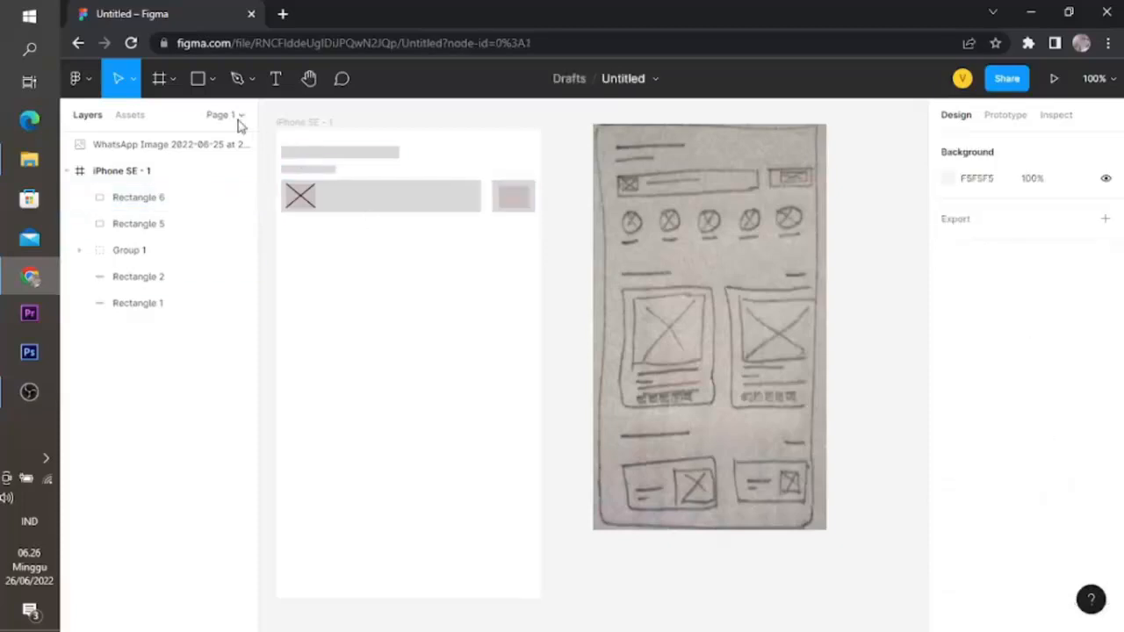
pyautogui.click(527, 209)
pyautogui.press('Left')
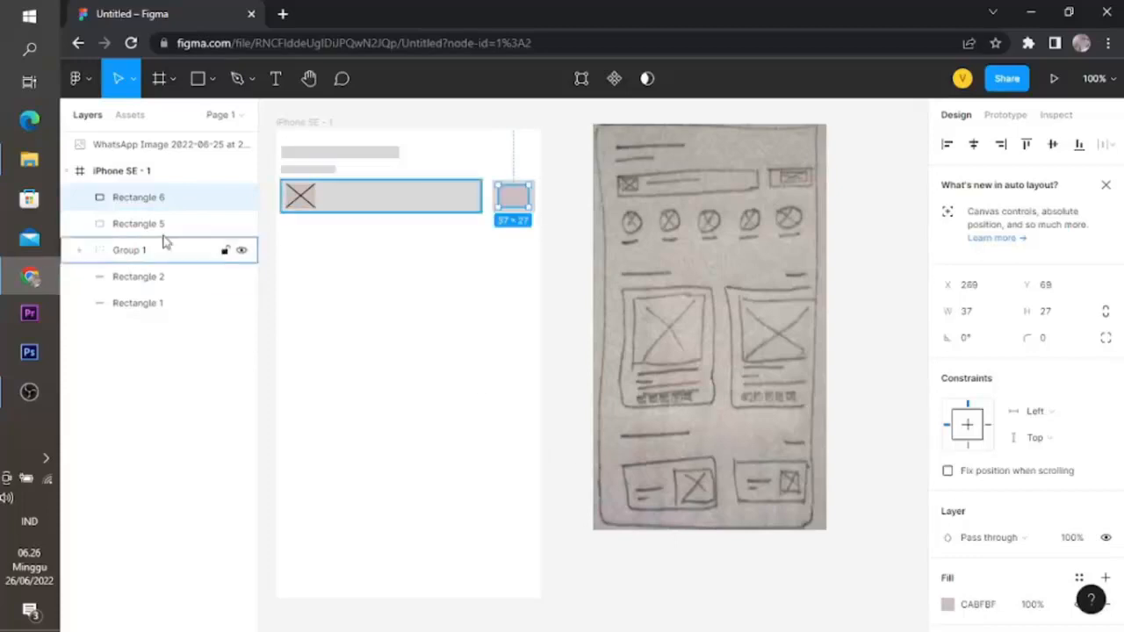
pyautogui.click(441, 310)
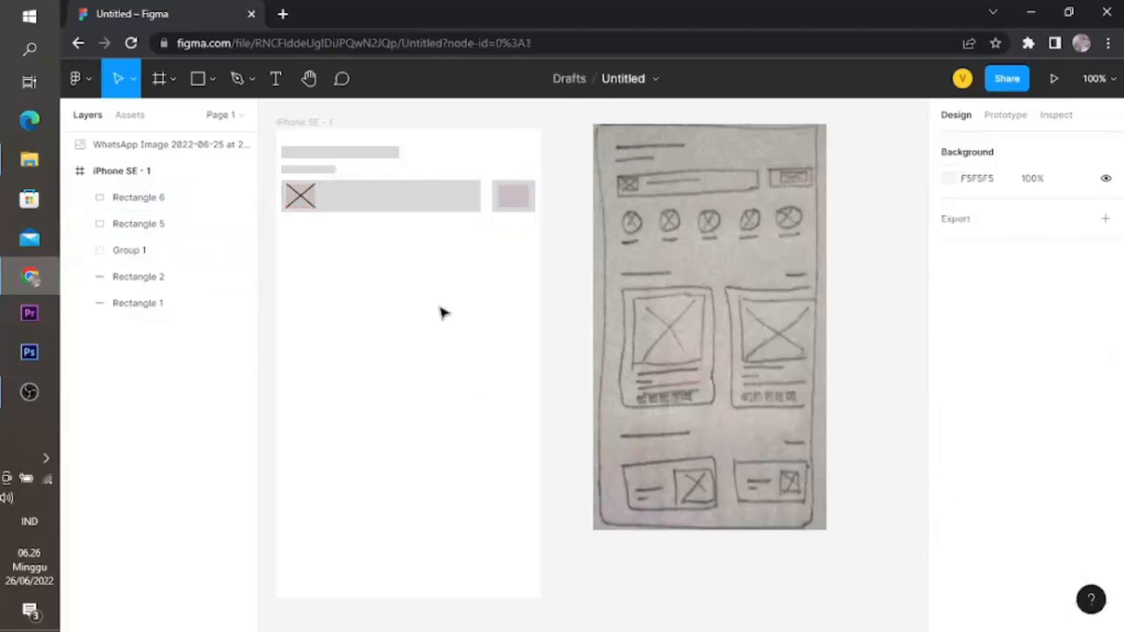
# Step: Draw two crossing diagonal lines from corner to corner of the button's inner icon rectangle
pyautogui.click(212, 81)
pyautogui.click(186, 135)
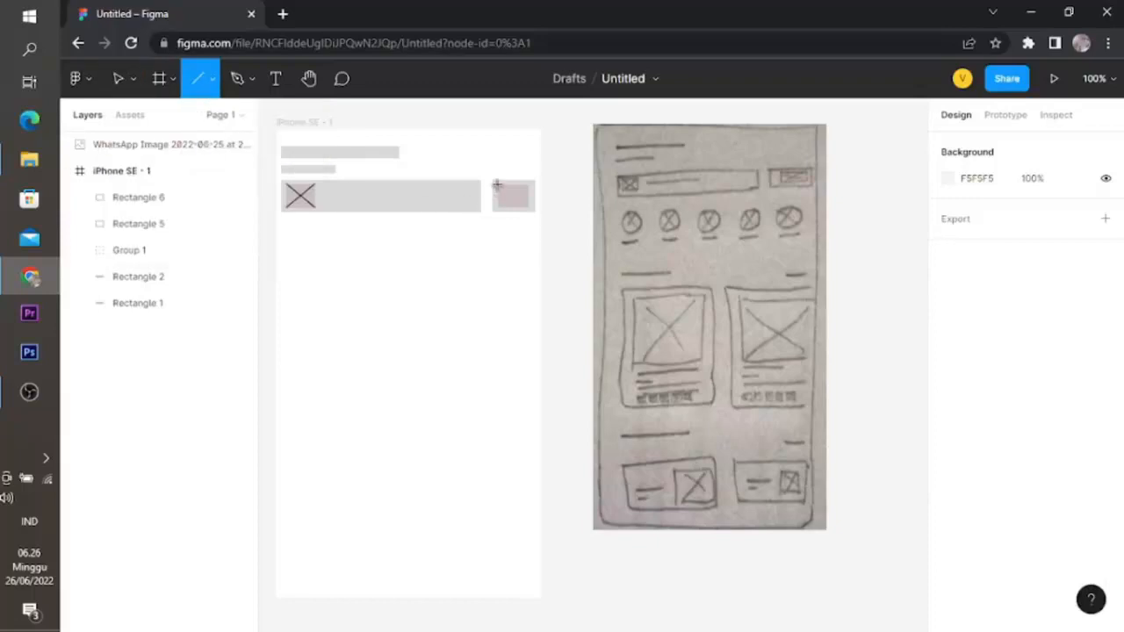
pyautogui.moveTo(497, 184)
pyautogui.mouseDown()
pyautogui.moveTo(529, 208)
pyautogui.moveTo(496, 184)
pyautogui.mouseUp()
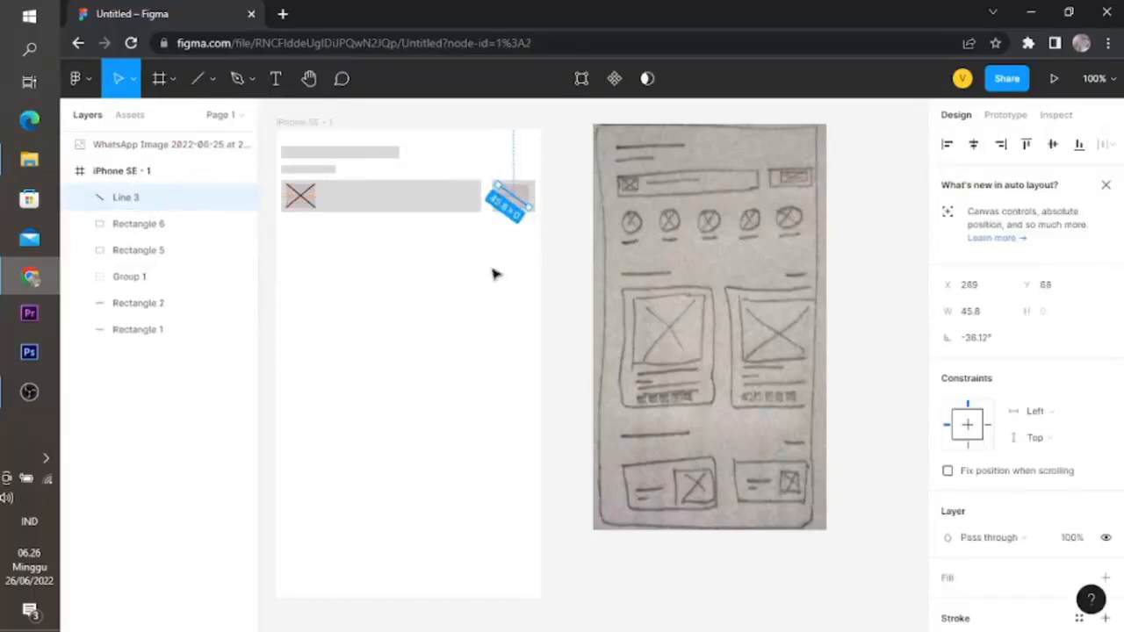
pyautogui.click(493, 274)
pyautogui.click(199, 81)
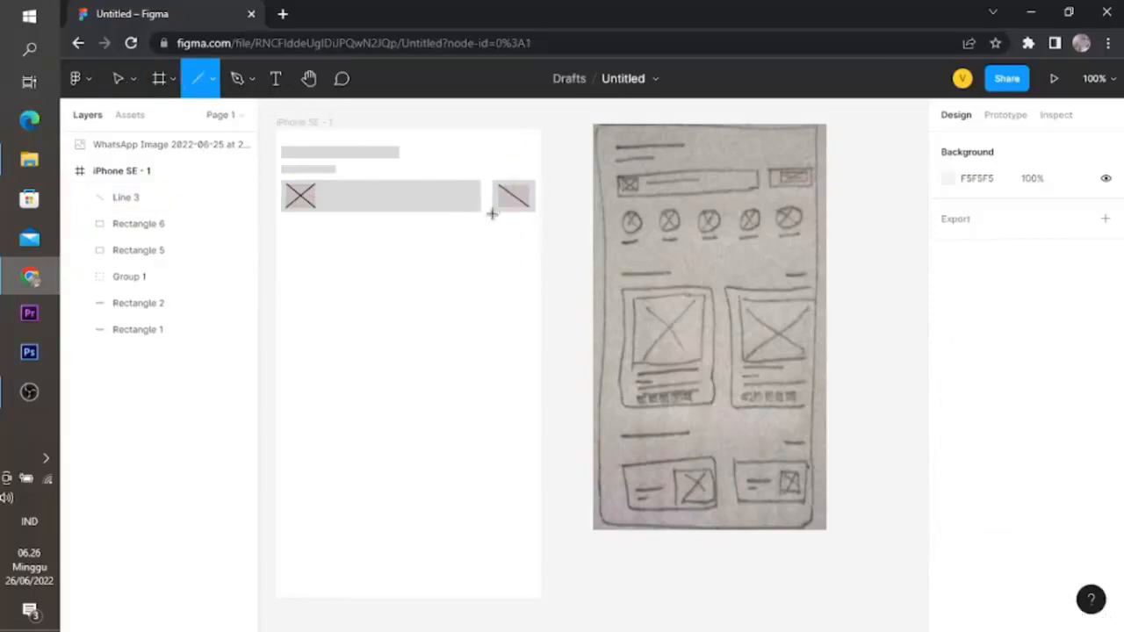
pyautogui.moveTo(501, 206)
pyautogui.mouseDown()
pyautogui.moveTo(531, 185)
pyautogui.moveTo(500, 208)
pyautogui.mouseUp()
pyautogui.click(451, 313)
pyautogui.click(511, 202)
pyautogui.click(477, 304)
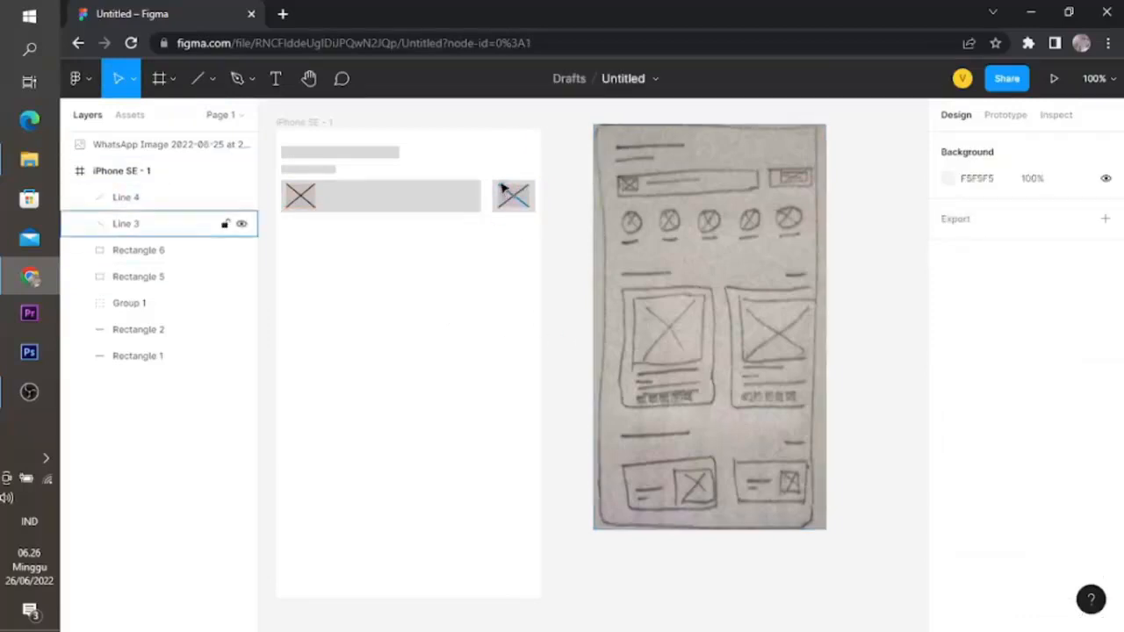
# Step: Group the button rectangle, its inner icon rectangle and the two crossing lines, and check the group's contents
pyautogui.moveTo(488, 171); pyautogui.dragTo(537, 225)
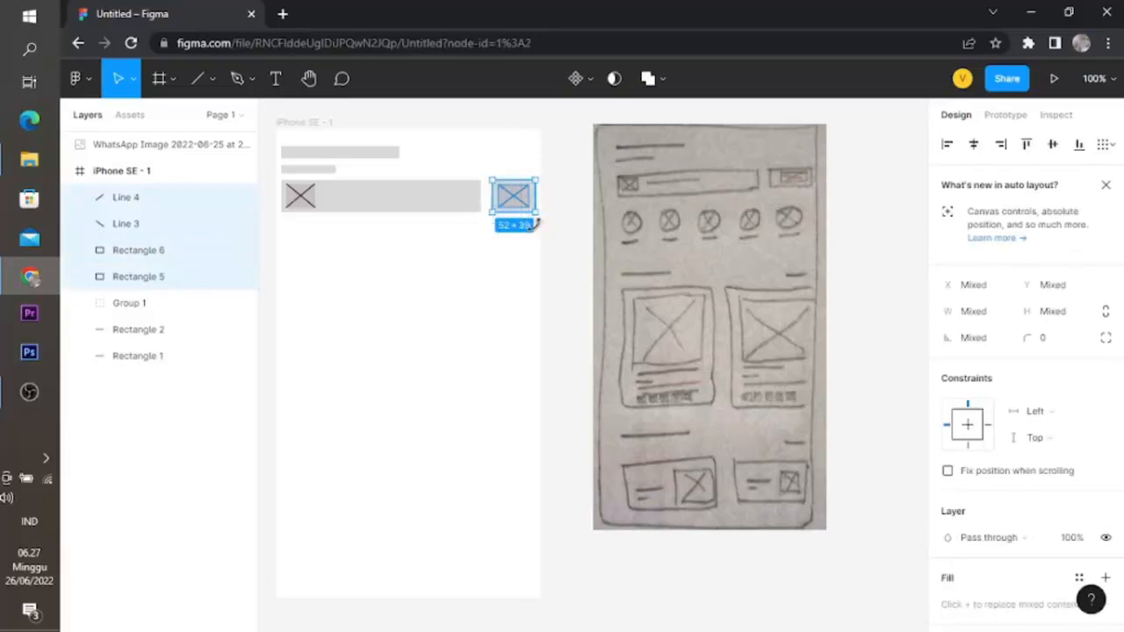
pyautogui.hotkey('ctrl', 'g')
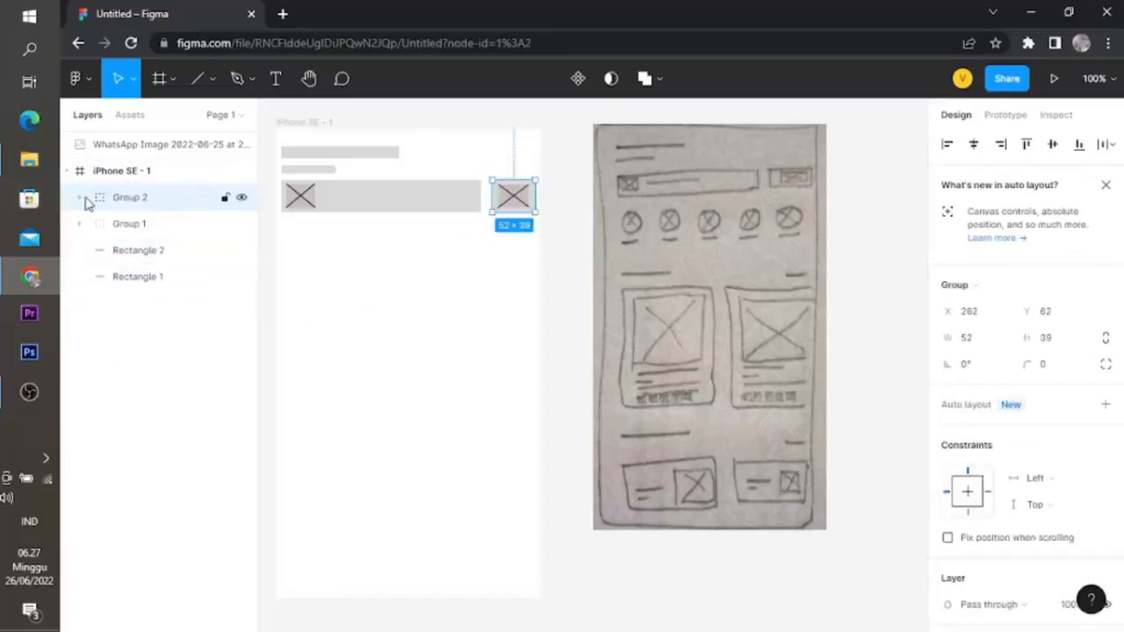
pyautogui.click(86, 201)
pyautogui.click(273, 263)
pyautogui.click(77, 204)
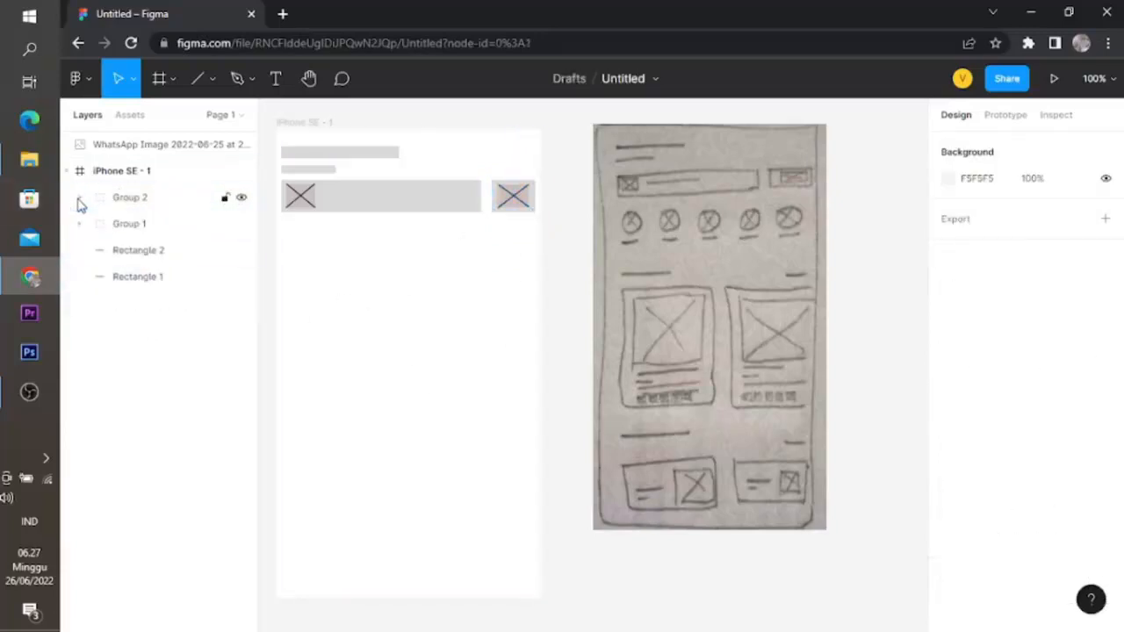
pyautogui.click(713, 230)
# Step: Draw an ellipse about 56 × 52 px below the search bar at X 6, Y 127, aligned with the bar's left edge
pyautogui.click(198, 83)
pyautogui.click(212, 85)
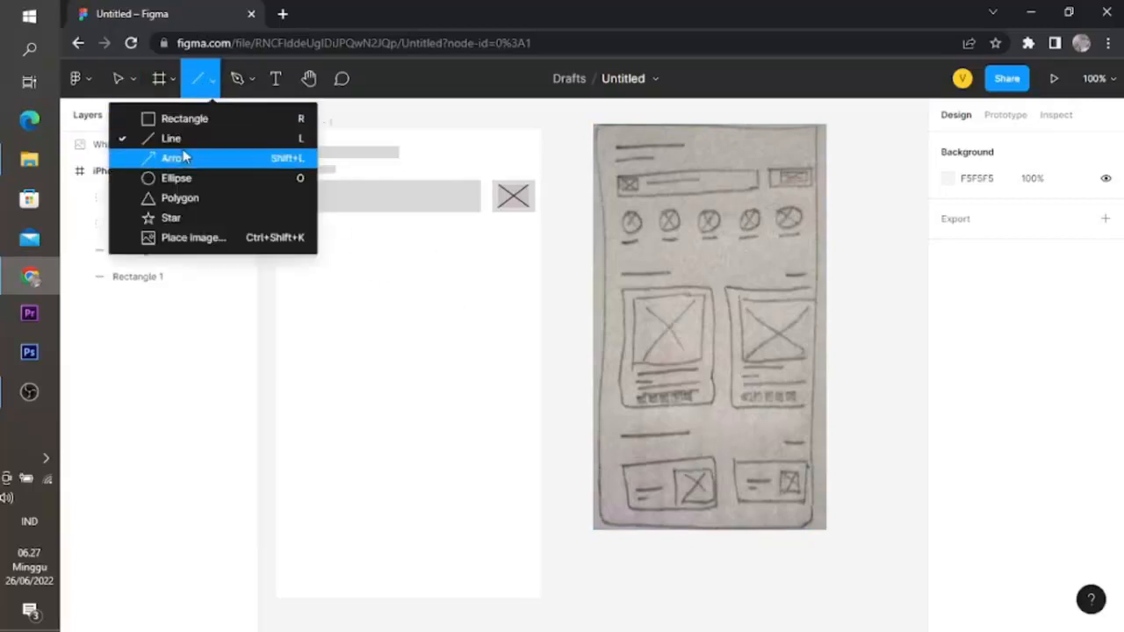
pyautogui.click(176, 180)
pyautogui.moveTo(289, 235)
pyautogui.mouseDown()
pyautogui.moveTo(361, 294)
pyautogui.moveTo(336, 293)
pyautogui.moveTo(301, 252)
pyautogui.mouseUp()
pyautogui.click(394, 311)
pyautogui.click(371, 268)
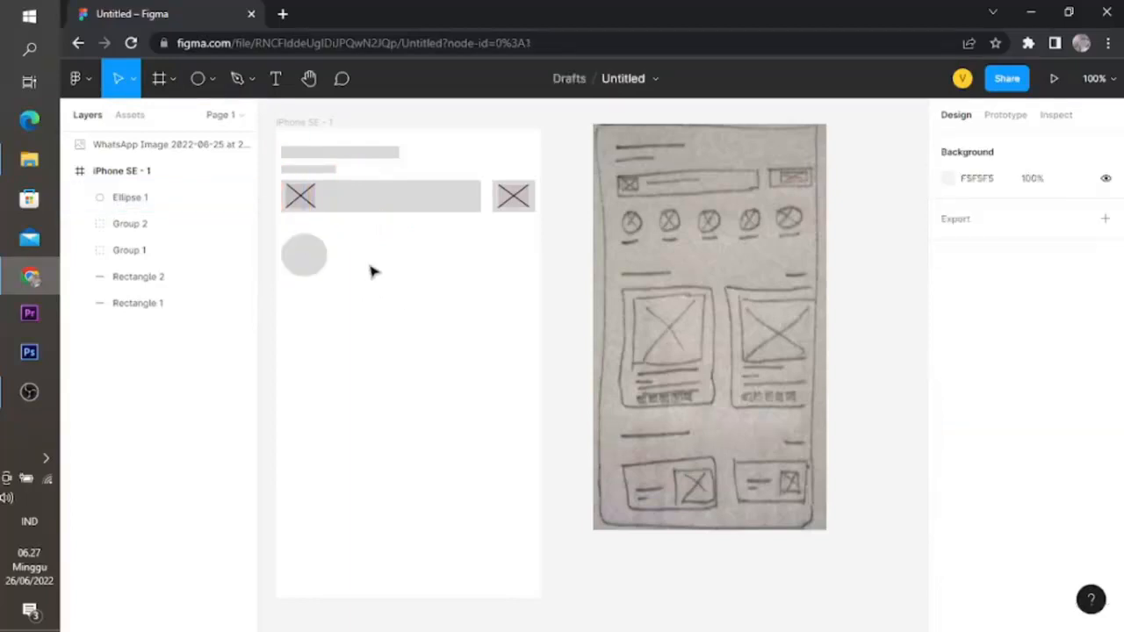
pyautogui.click(290, 269)
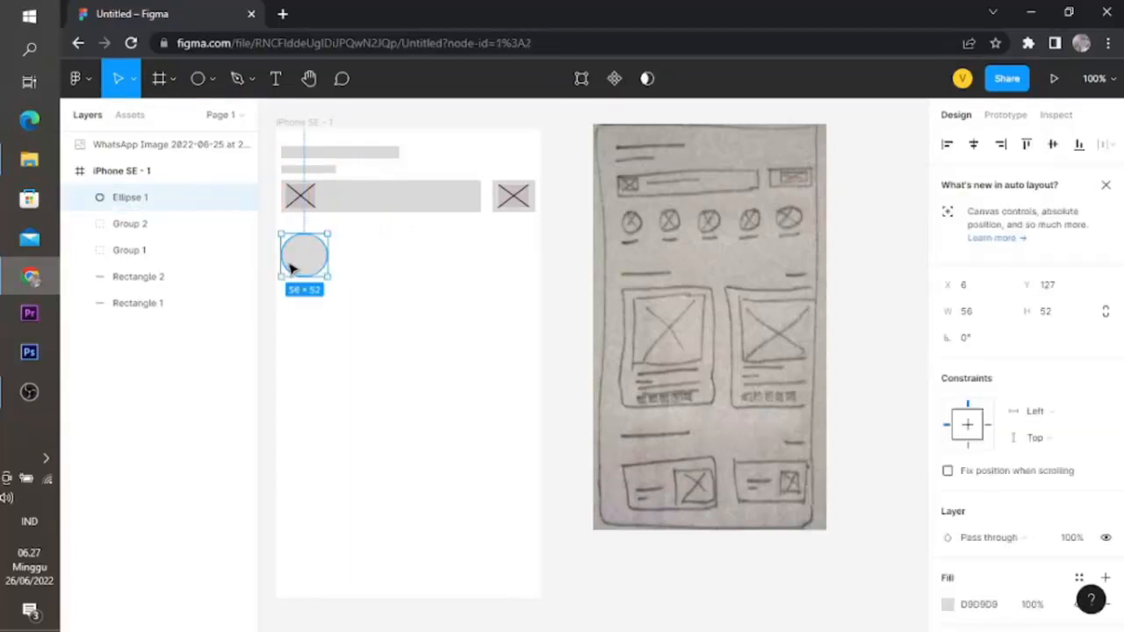
pyautogui.click(401, 289)
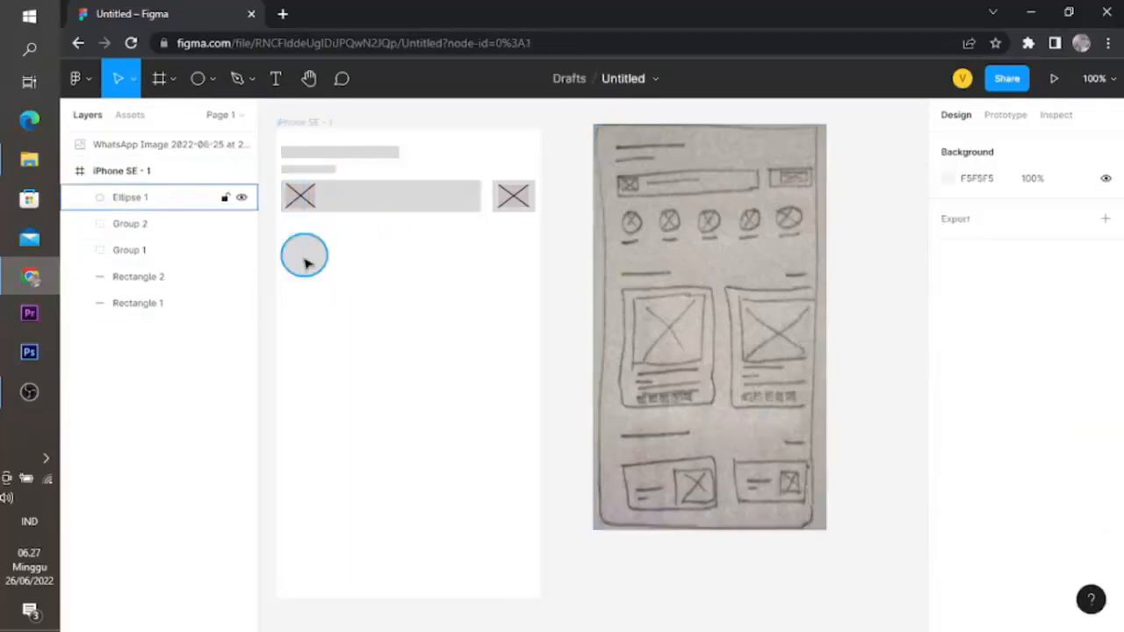
pyautogui.moveTo(301, 256); pyautogui.dragTo(307, 263)
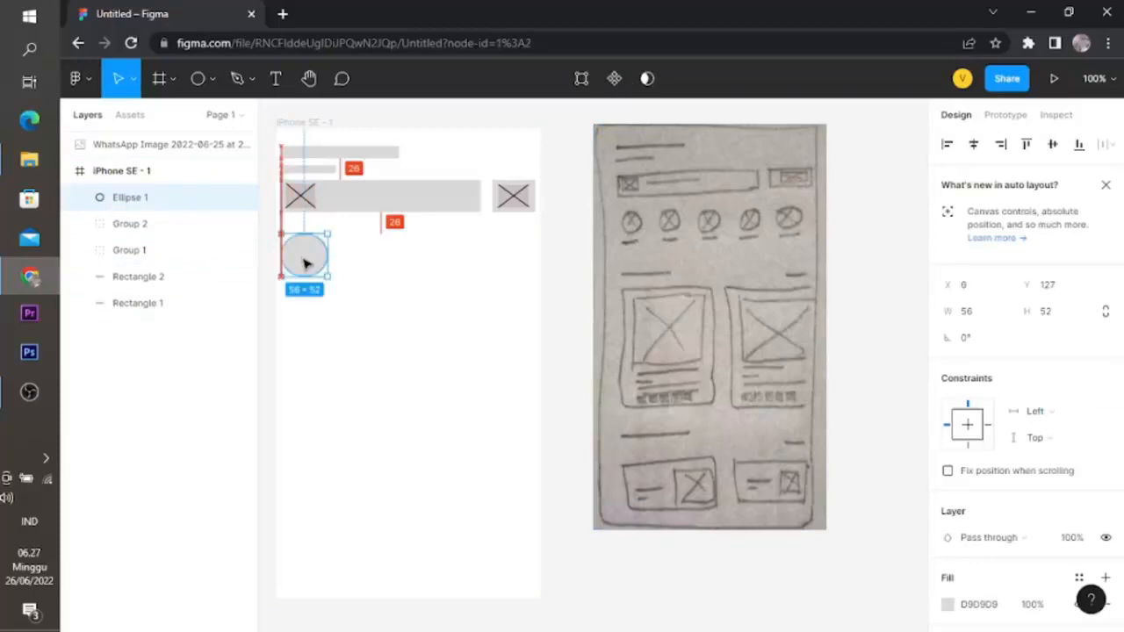
pyautogui.click(392, 288)
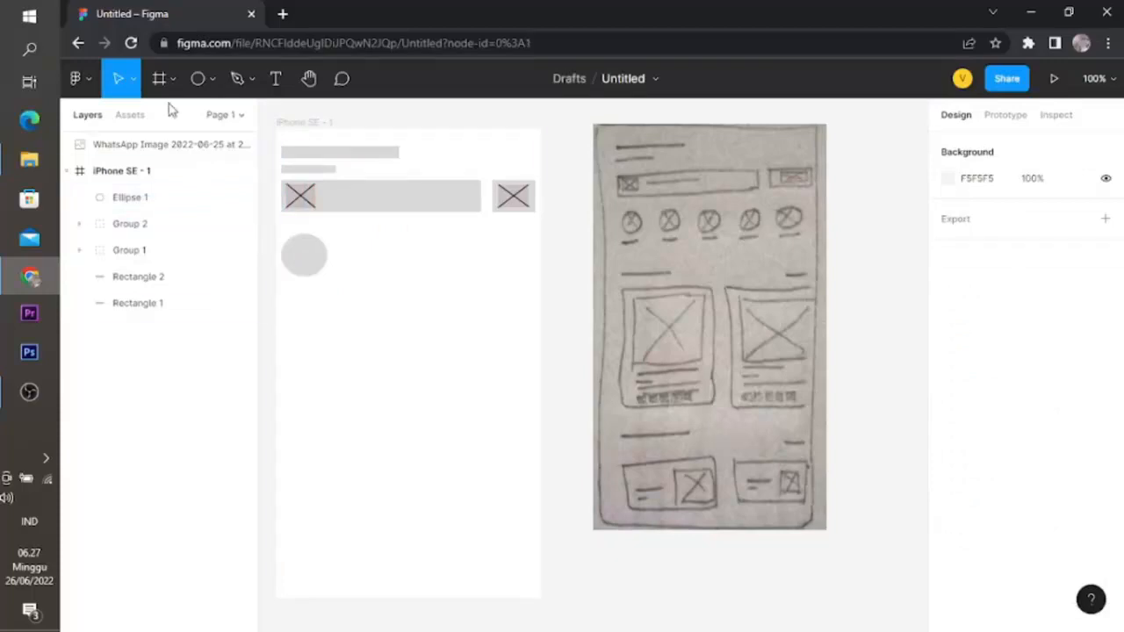
pyautogui.click(211, 79)
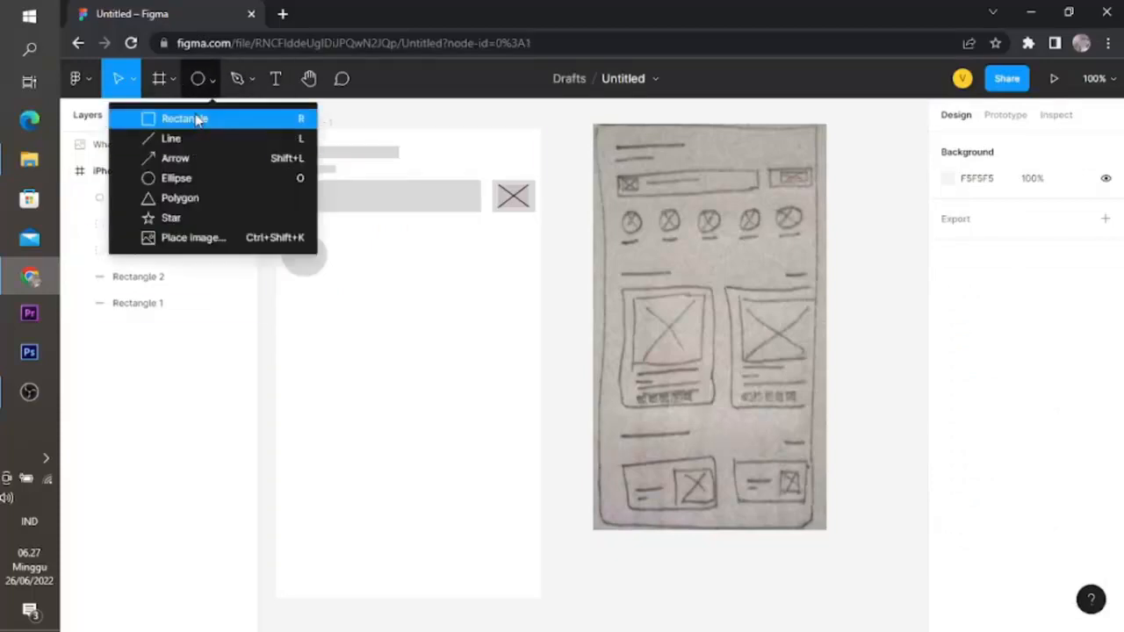
pyautogui.press('Escape')
pyautogui.moveTo(288, 283); pyautogui.dragTo(335, 297)
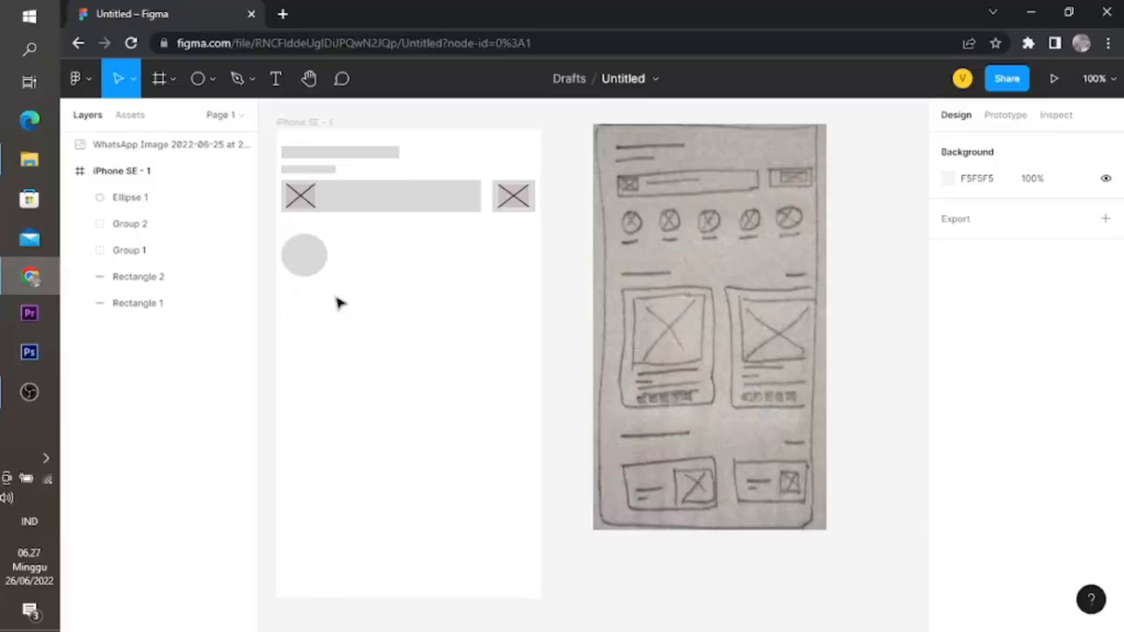
# Step: Draw a thin label rectangle 8 px high beneath the ellipse and narrow it to the ellipse's 56 px width
pyautogui.click(212, 79)
pyautogui.click(156, 117)
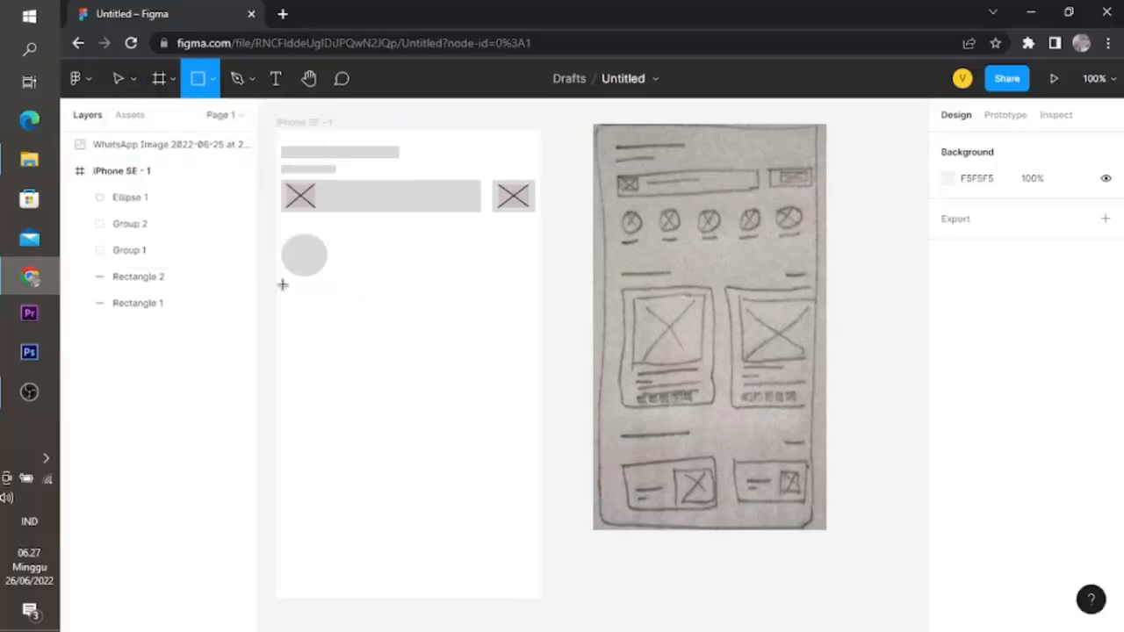
pyautogui.moveTo(283, 284)
pyautogui.mouseDown()
pyautogui.moveTo(331, 303)
pyautogui.moveTo(319, 289)
pyautogui.moveTo(330, 284)
pyautogui.mouseUp()
pyautogui.click(388, 298)
pyautogui.click(379, 298)
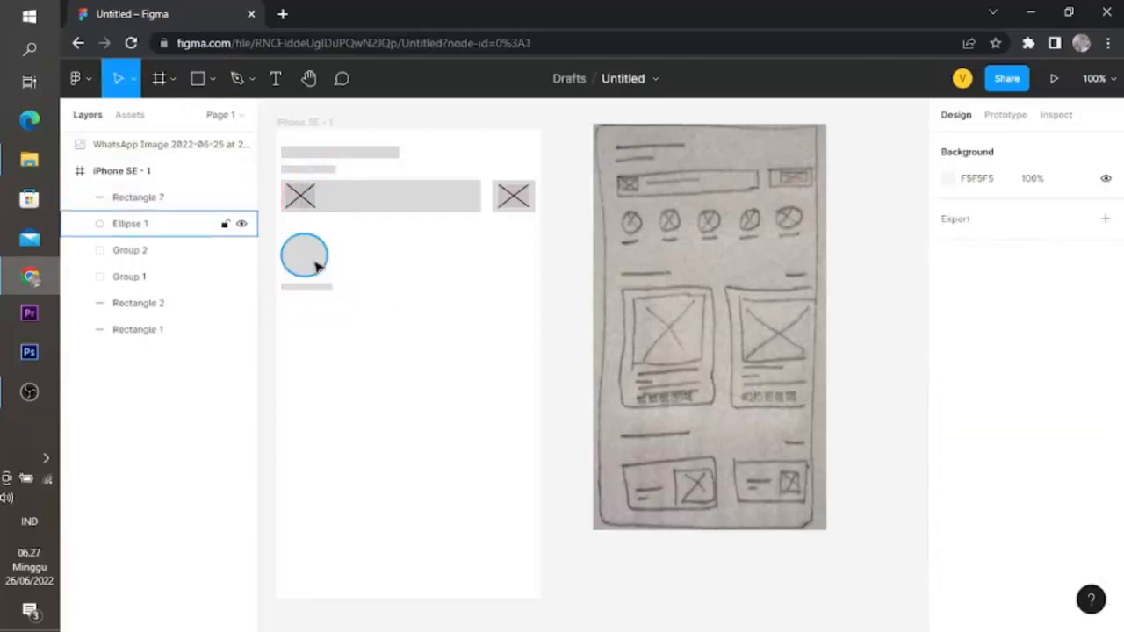
pyautogui.click(330, 288)
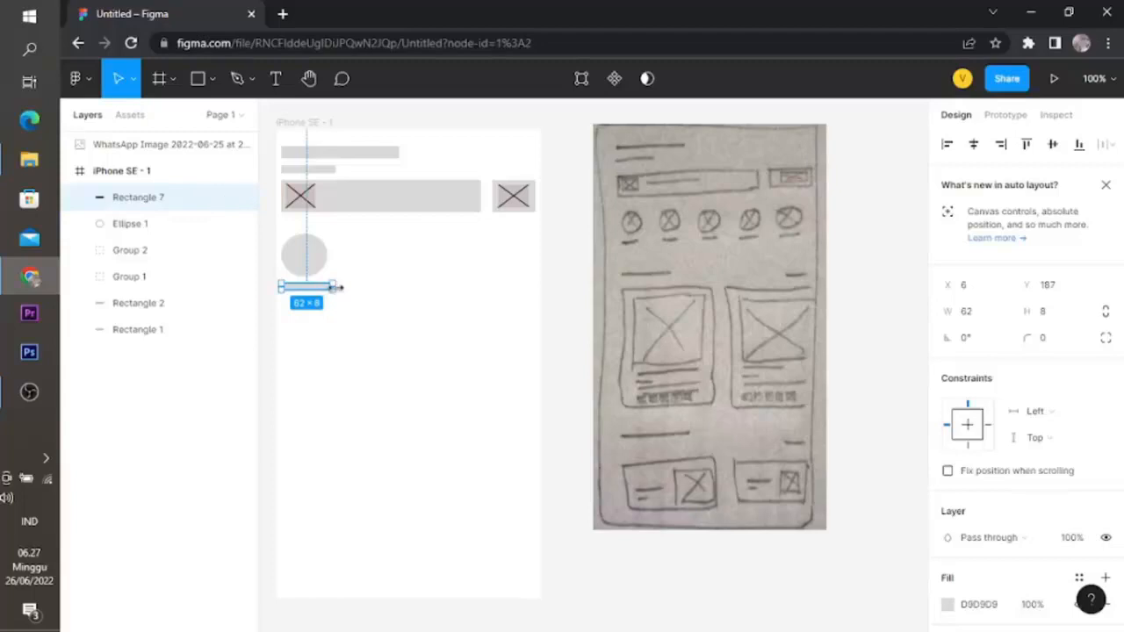
pyautogui.moveTo(331, 287); pyautogui.dragTo(327, 287)
pyautogui.click(378, 315)
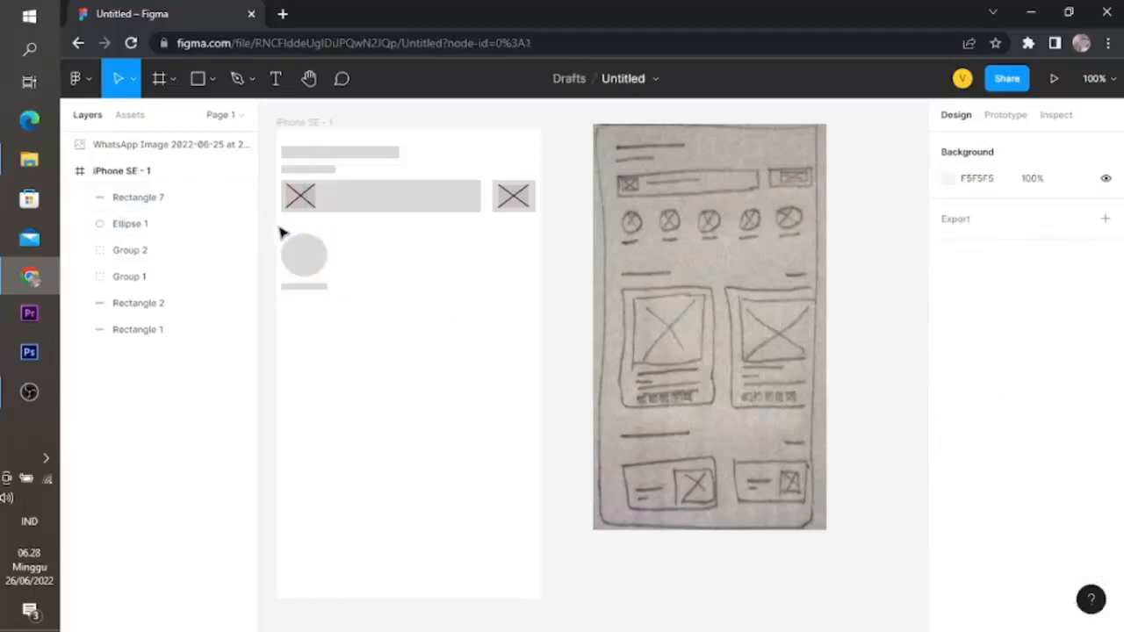
# Step: Group the ellipse with the label rectangle beneath it, and check the group's contents
pyautogui.moveTo(281, 233); pyautogui.dragTo(355, 303)
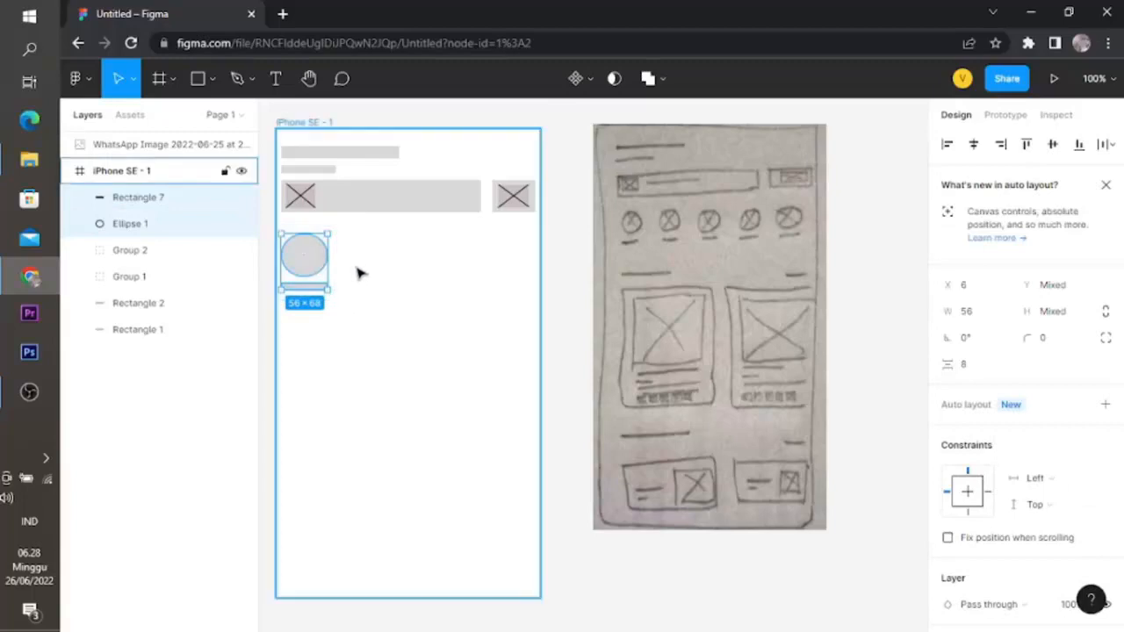
pyautogui.hotkey('ctrl', 'g')
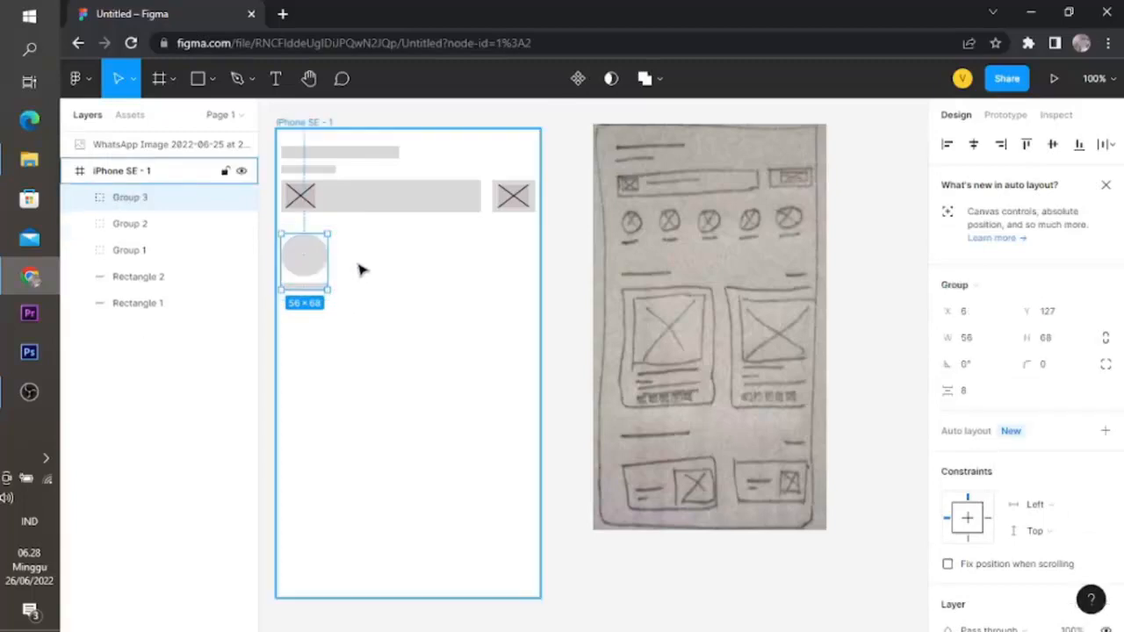
pyautogui.click(360, 312)
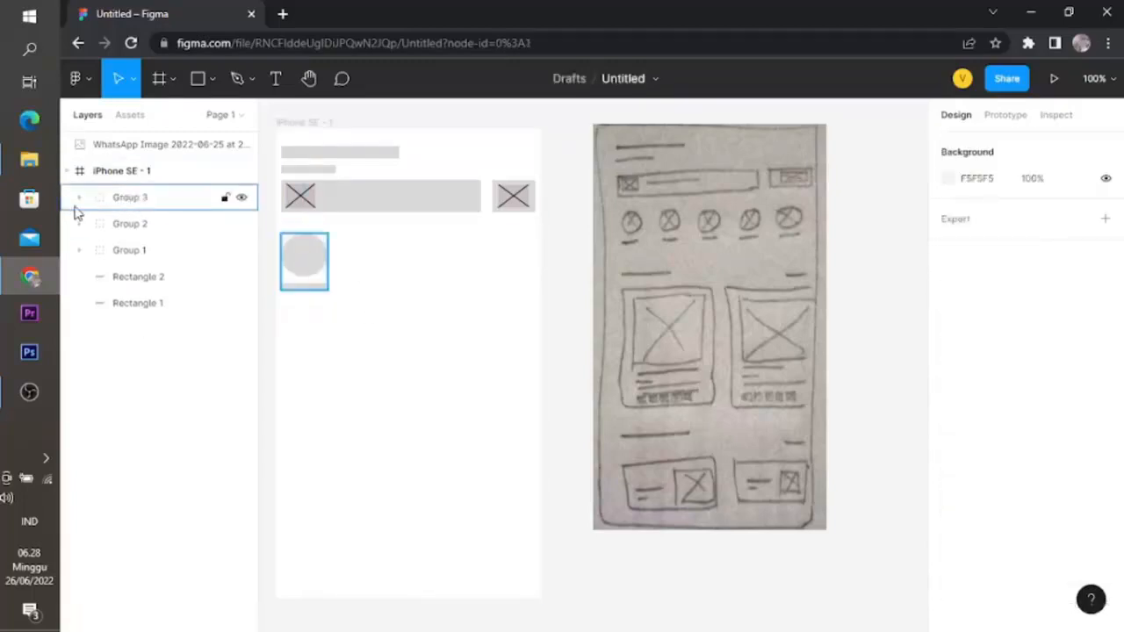
pyautogui.click(79, 197)
pyautogui.click(79, 198)
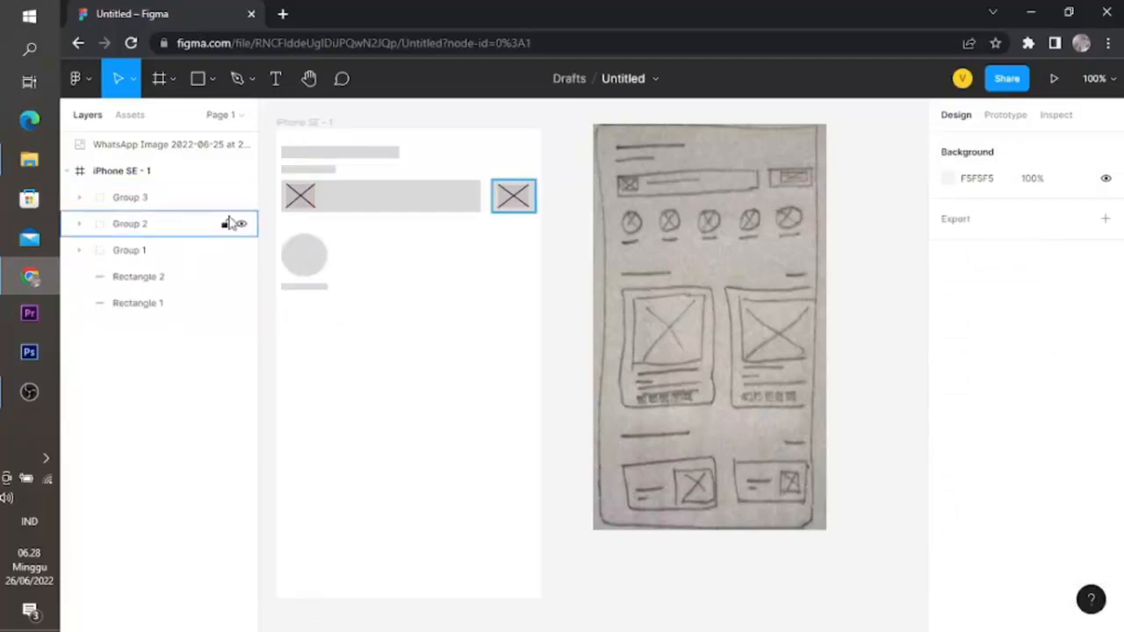
pyautogui.click(336, 318)
# Step: Undo the grouping of the ellipse and its label rectangle
pyautogui.hotkey('ctrl', 'z')
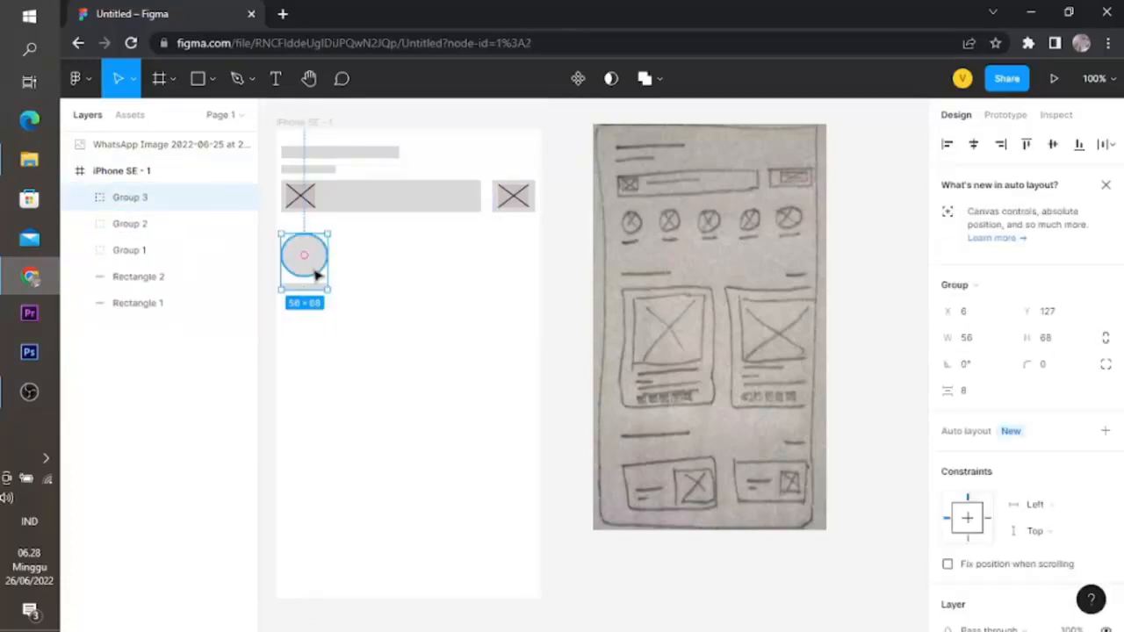
pyautogui.hotkey('ctrl', 'z')
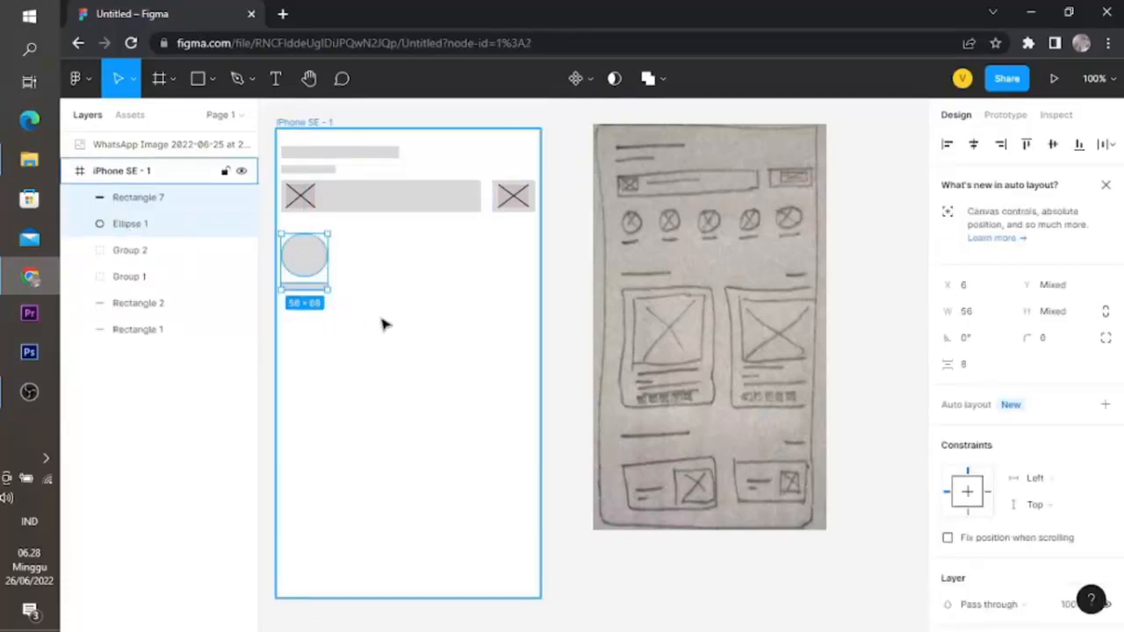
pyautogui.click(378, 296)
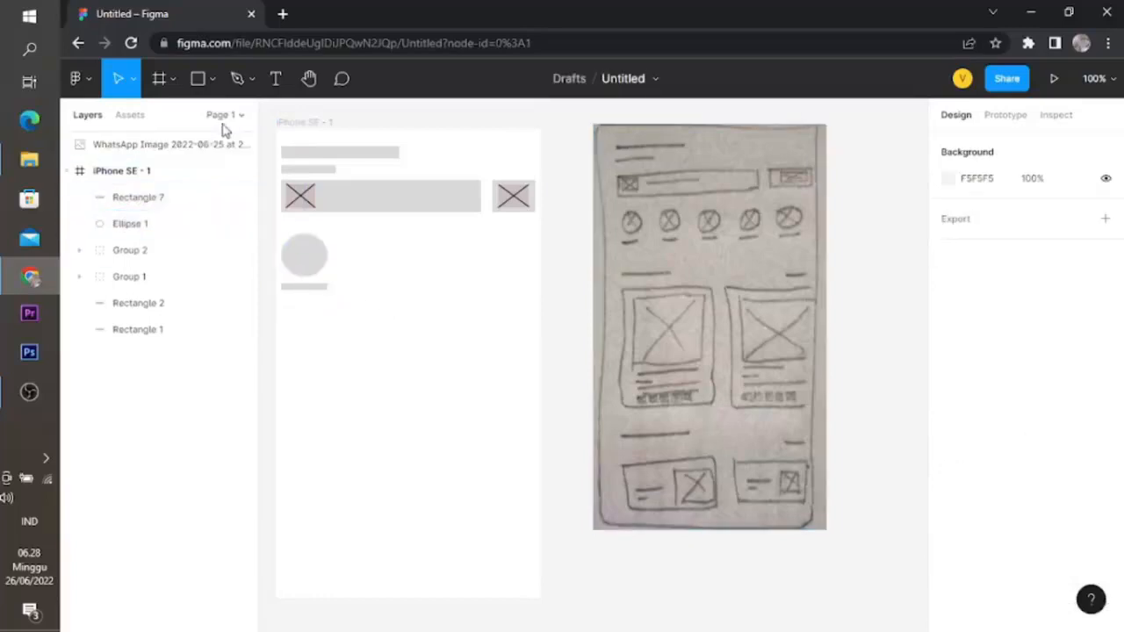
# Step: Draw two crossing diagonal lines over the ellipse below the search bar to mark it as an image placeholder
pyautogui.click(212, 80)
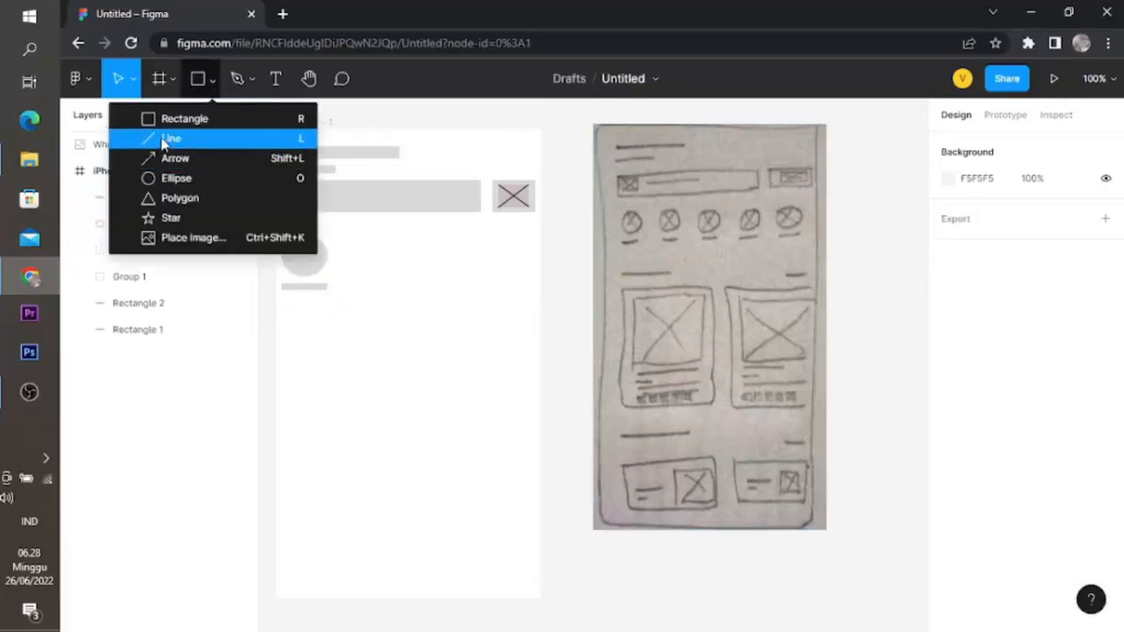
pyautogui.click(459, 328)
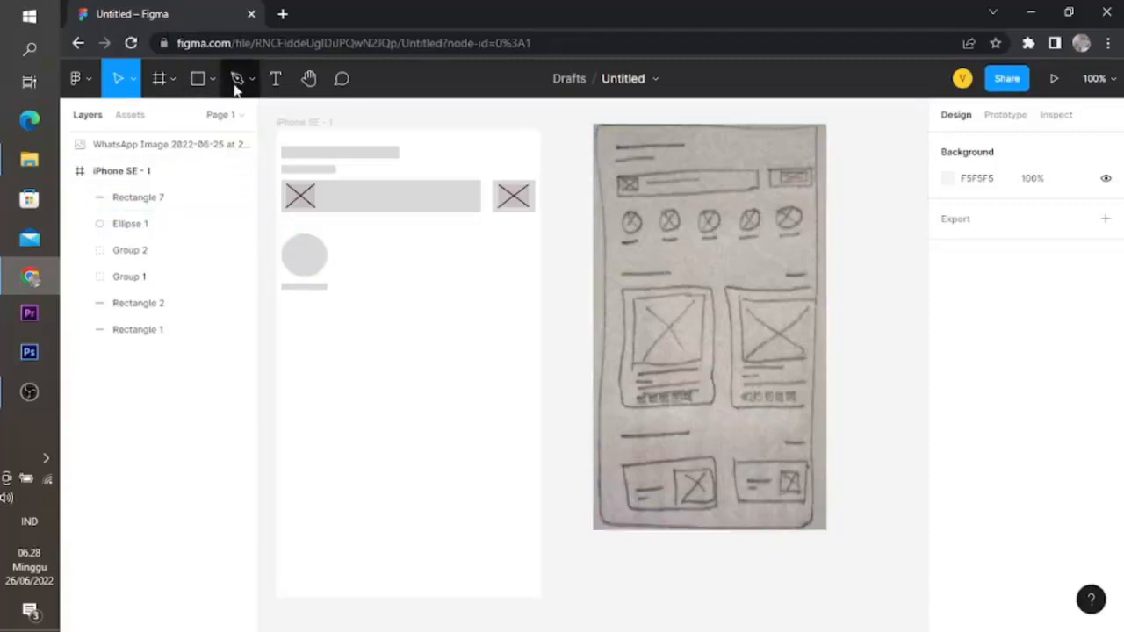
pyautogui.click(197, 78)
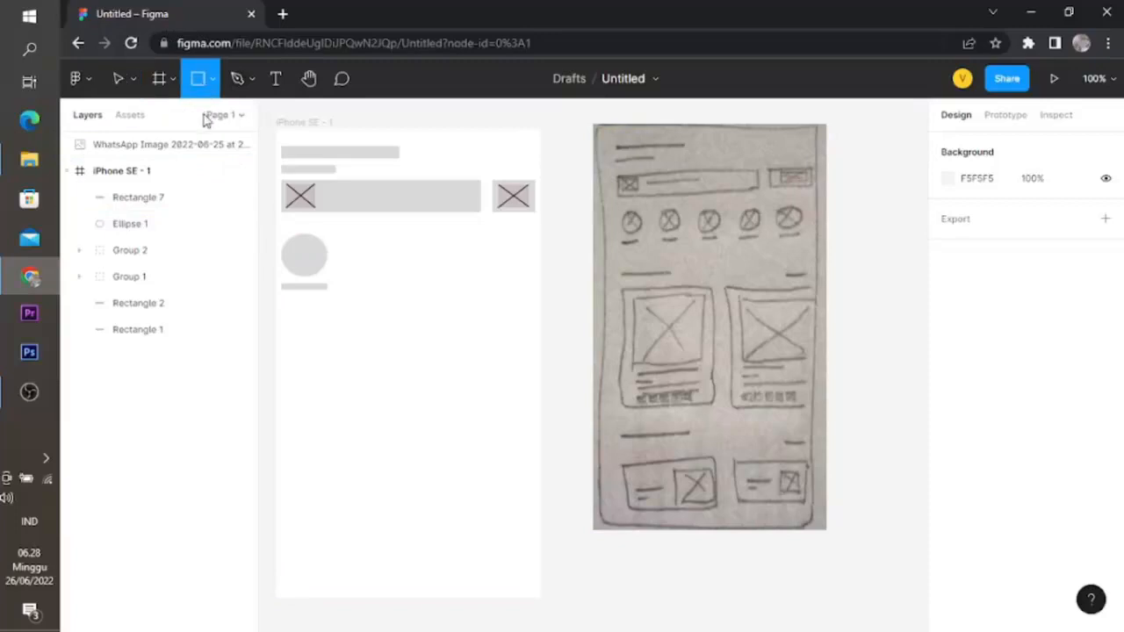
pyautogui.click(211, 81)
pyautogui.click(169, 140)
pyautogui.moveTo(291, 244); pyautogui.dragTo(322, 278)
pyautogui.click(374, 301)
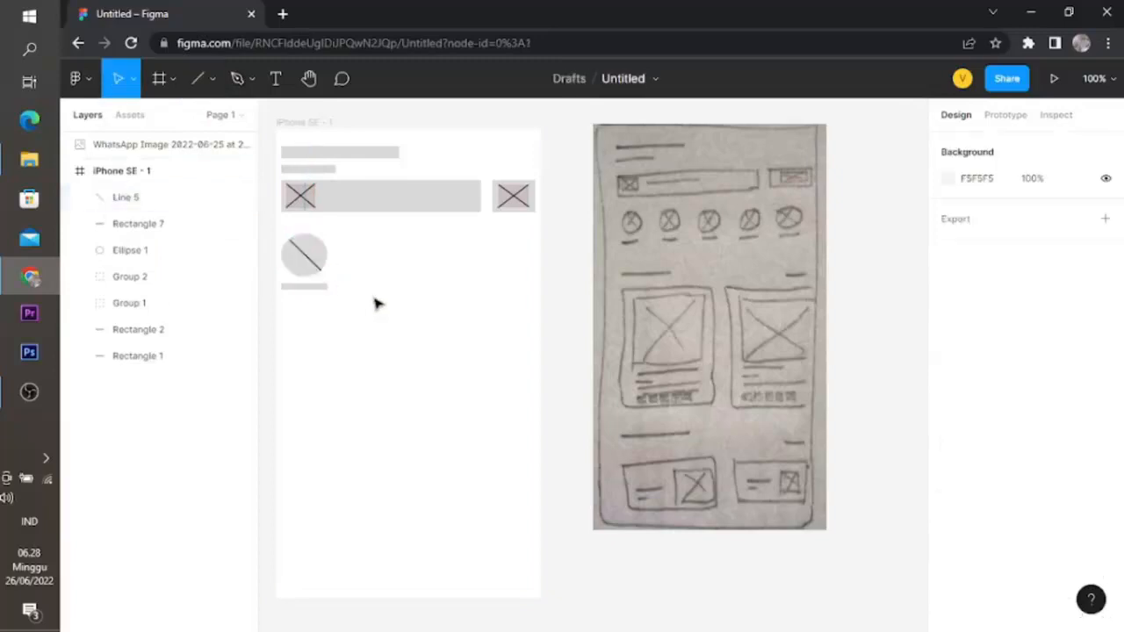
pyautogui.click(197, 83)
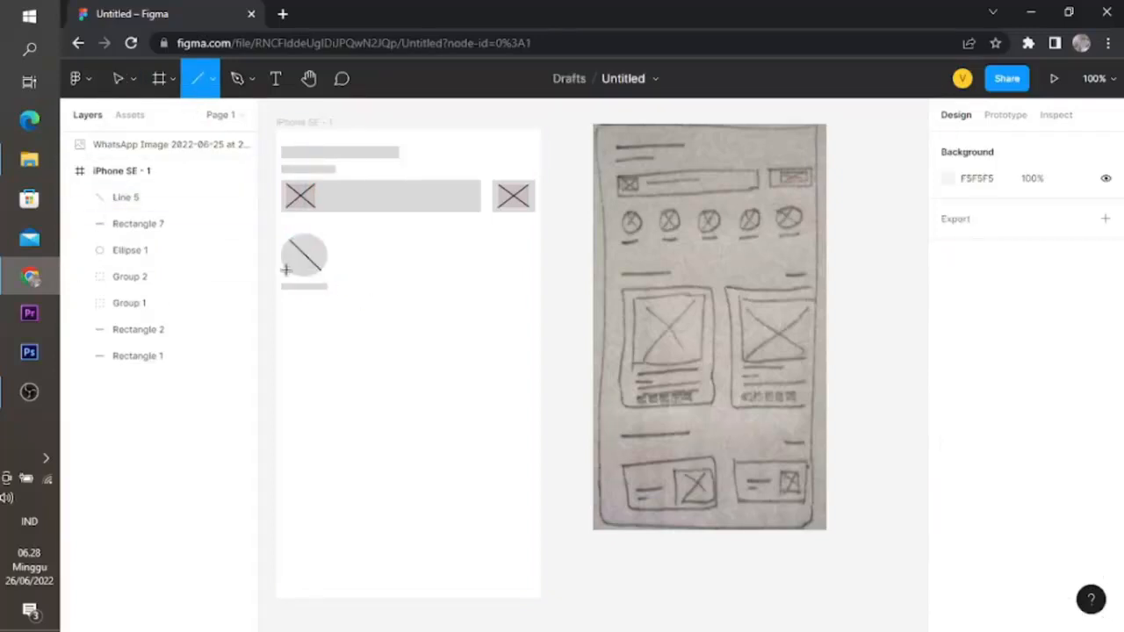
pyautogui.moveTo(285, 271); pyautogui.dragTo(323, 238)
pyautogui.click(318, 292)
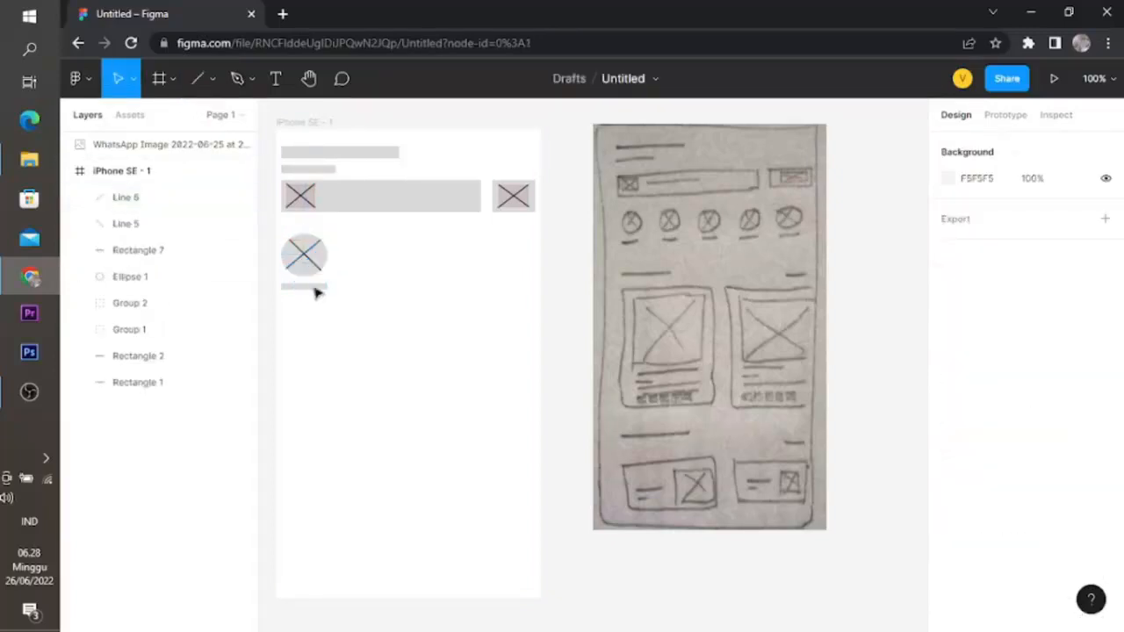
# Step: Nudge the diagonal lines so that their cross sits centred inside the ellipse
pyautogui.click(301, 254)
pyautogui.moveTo(288, 266); pyautogui.dragTo(294, 269)
pyautogui.click(439, 311)
pyautogui.click(297, 264)
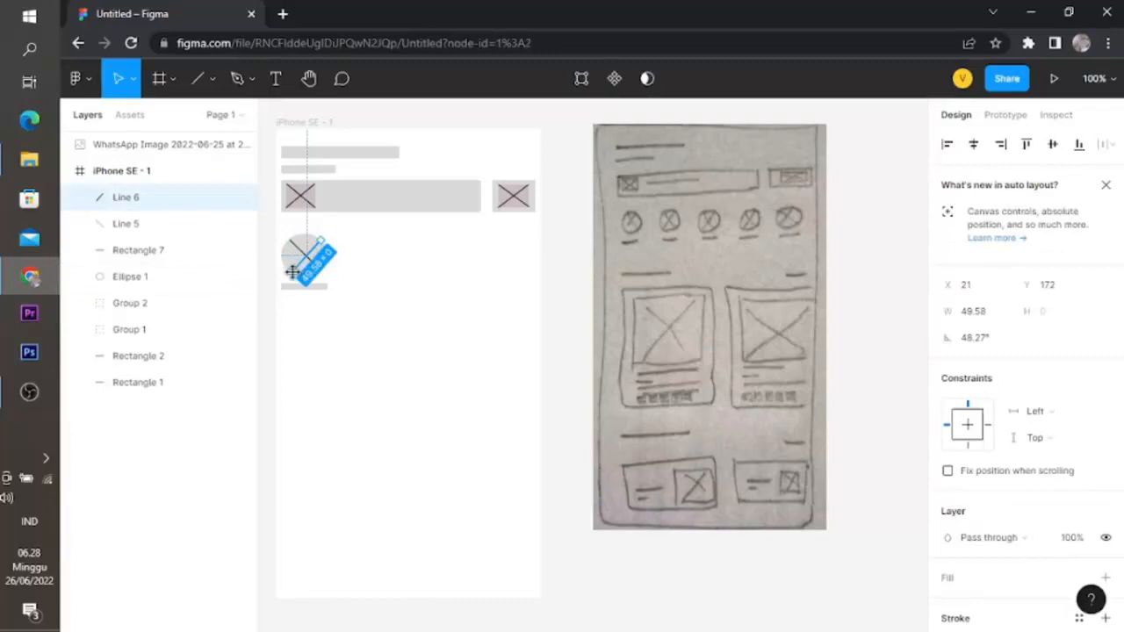
pyautogui.click(391, 303)
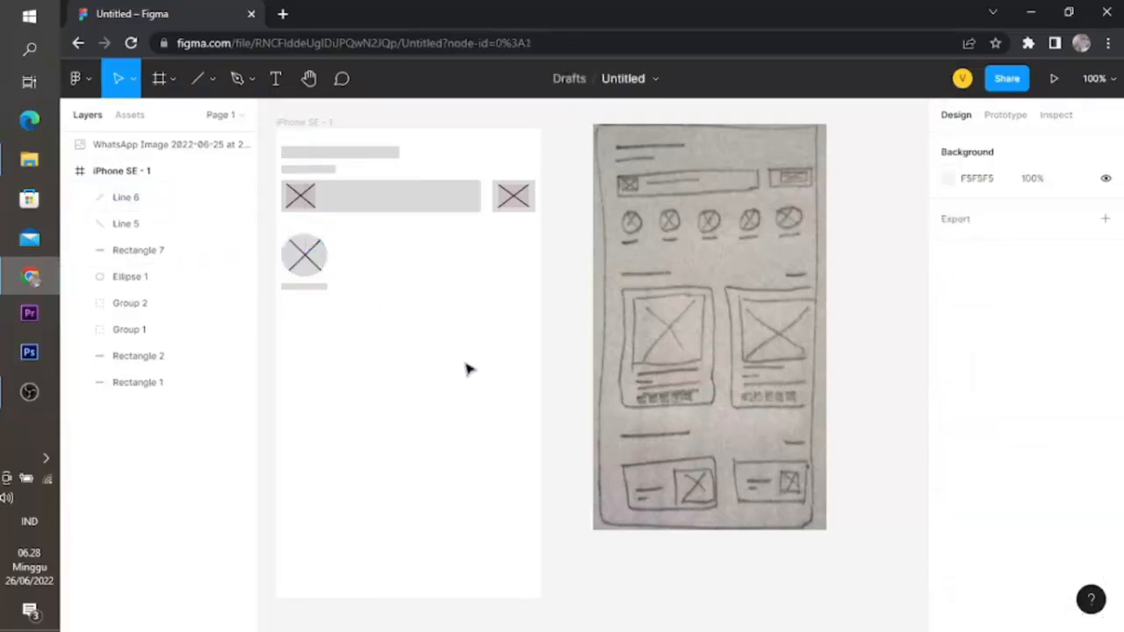
# Step: Group the ellipse, its two crossing lines and the label rectangle beneath it
pyautogui.moveTo(276, 228); pyautogui.dragTo(344, 317)
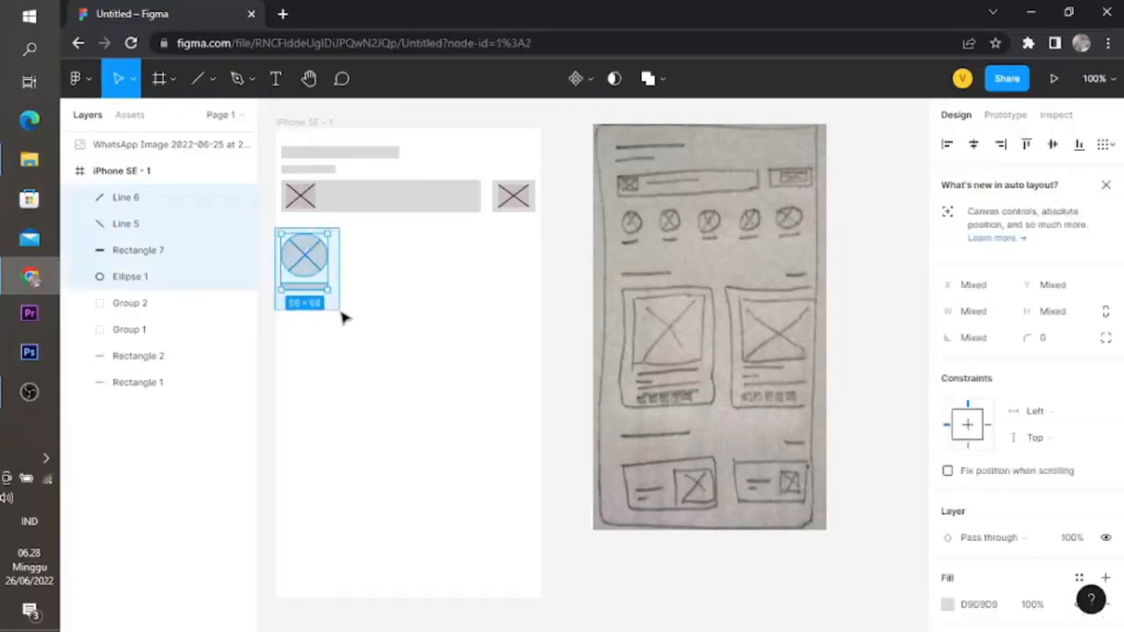
pyautogui.hotkey('ctrl', 'g')
pyautogui.click(416, 326)
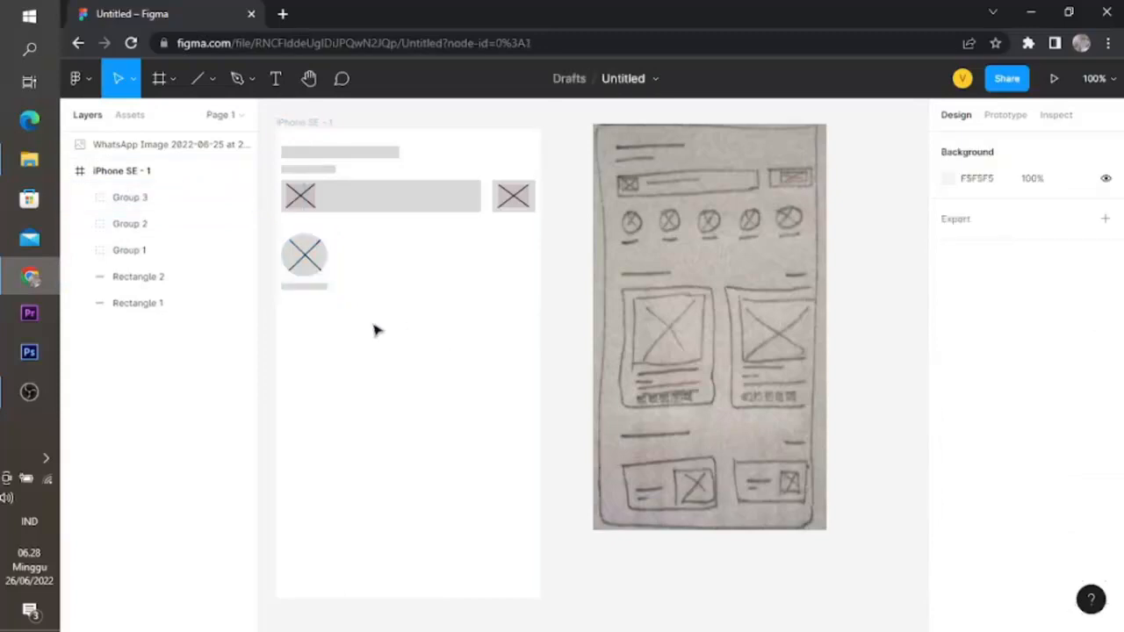
pyautogui.click(300, 279)
pyautogui.click(414, 301)
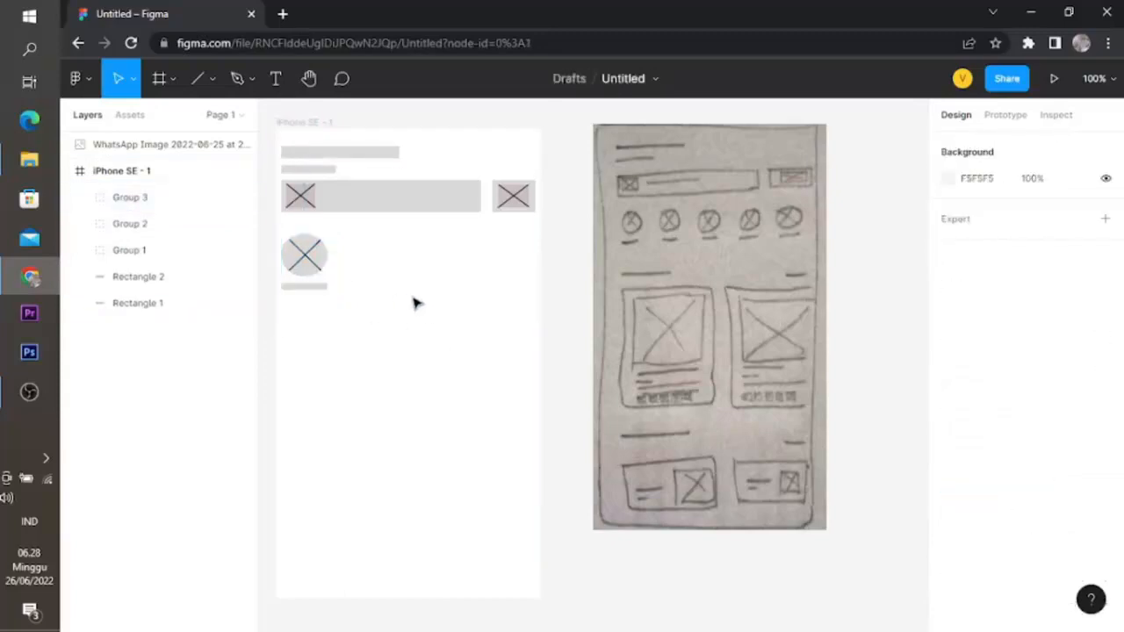
# Step: Add three copies of the category circle group in a row beside the original, the last one flush with the icon button's outer edge
pyautogui.click(317, 276)
pyautogui.hotkey('ctrl', 'c')
pyautogui.hotkey('ctrl', 'v')
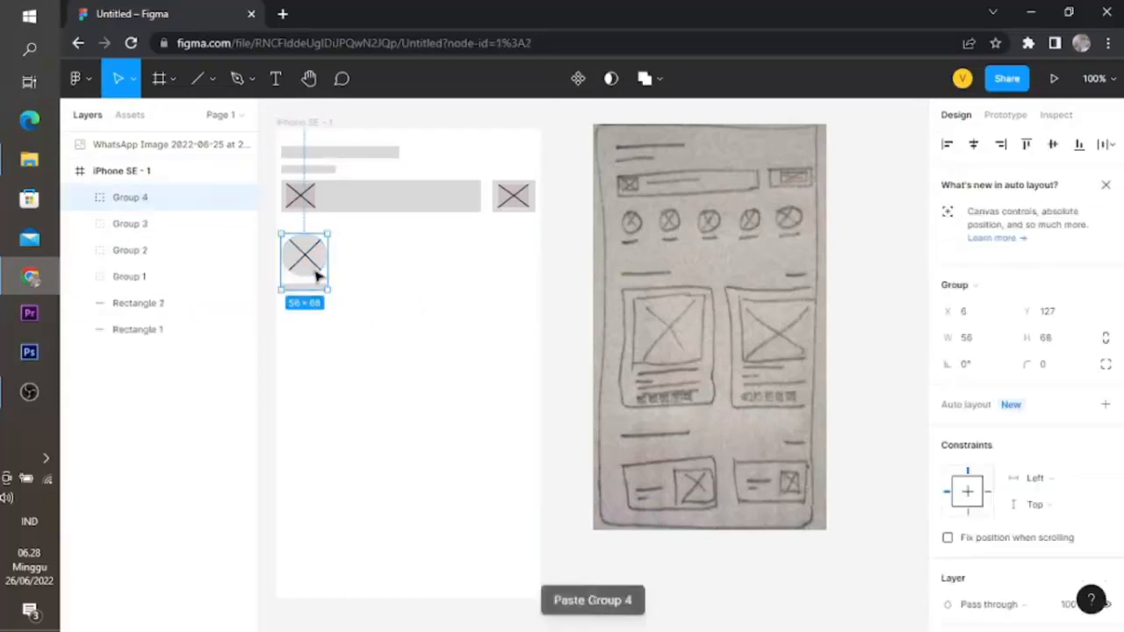
pyautogui.moveTo(318, 276); pyautogui.dragTo(521, 276)
pyautogui.hotkey('ctrl', 'v')
pyautogui.hotkey('ctrl', 'v')
pyautogui.moveTo(442, 275); pyautogui.dragTo(459, 279)
pyautogui.moveTo(383, 280); pyautogui.dragTo(384, 281)
pyautogui.click(434, 349)
# Step: Reposition the two middle category circles so that all four are spaced evenly with 28 px gaps
pyautogui.click(463, 276)
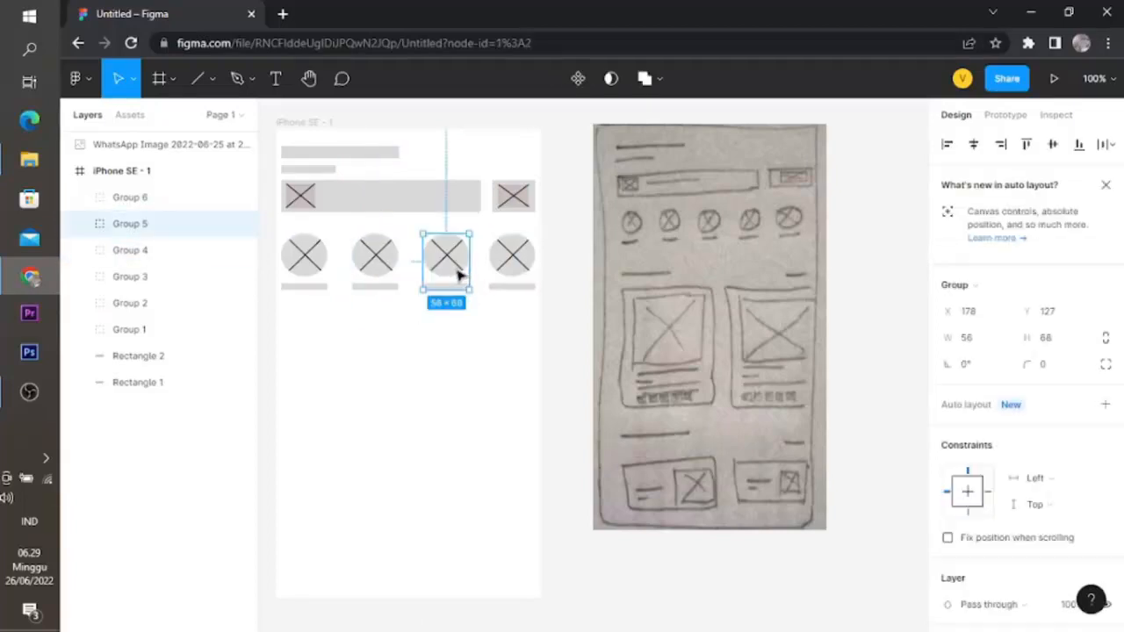
pyautogui.moveTo(458, 276); pyautogui.dragTo(456, 275)
pyautogui.moveTo(386, 275); pyautogui.dragTo(446, 281)
pyautogui.click(436, 371)
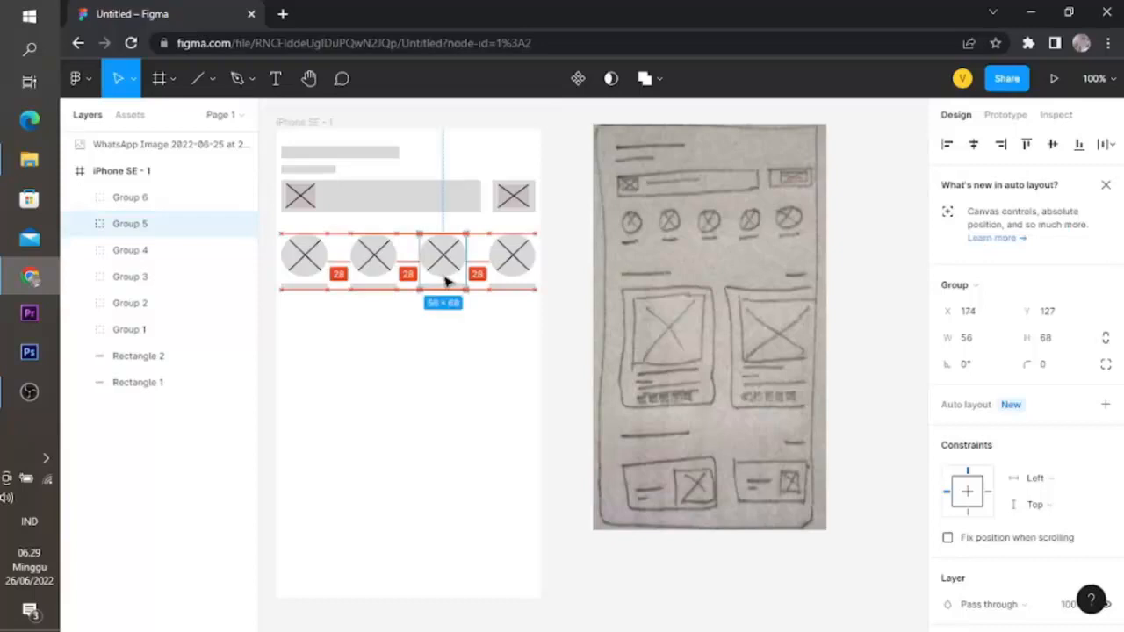
pyautogui.click(524, 322)
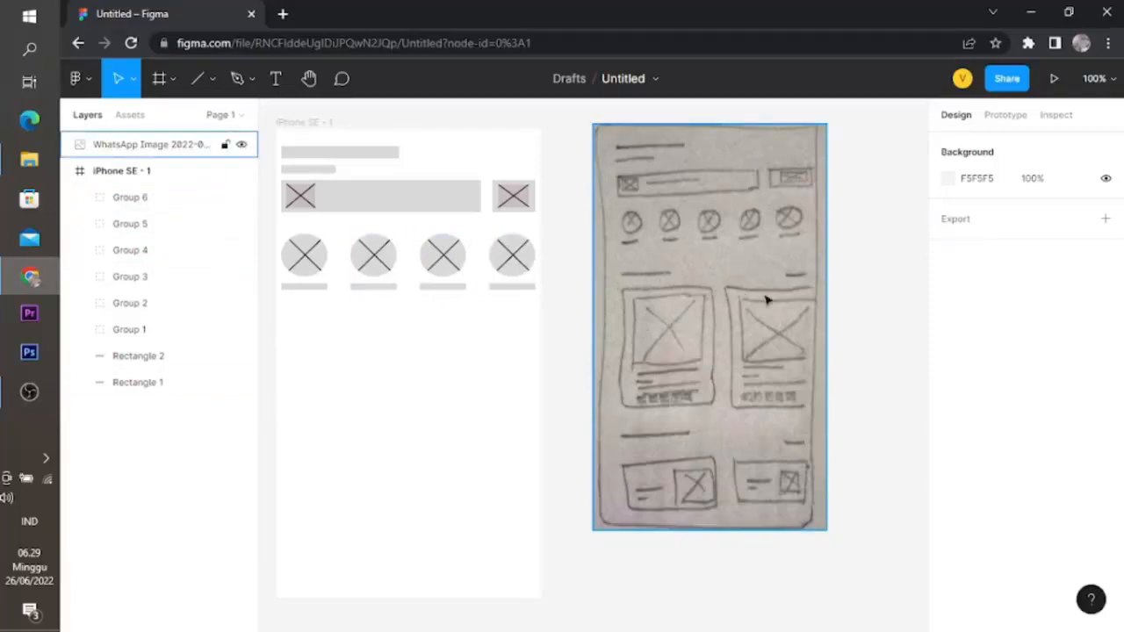
# Step: Duplicate the 143 × 15 px title bar and place the copy below the category circles at X 6, Y 231
pyautogui.hotkey('ctrl', 'v')
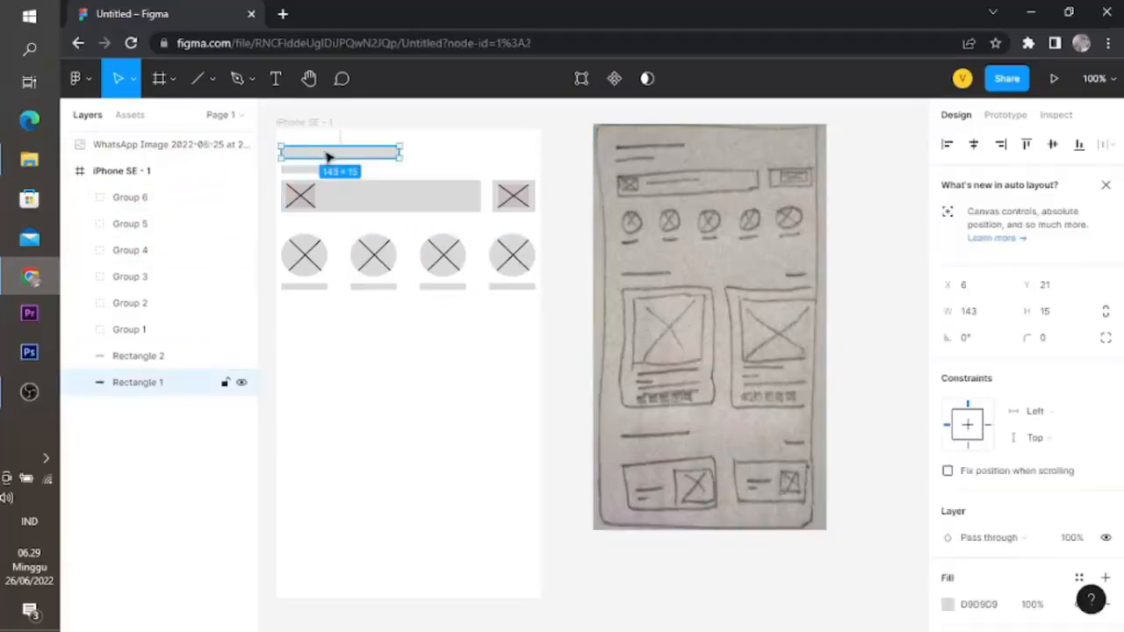
pyautogui.moveTo(326, 156); pyautogui.dragTo(328, 330)
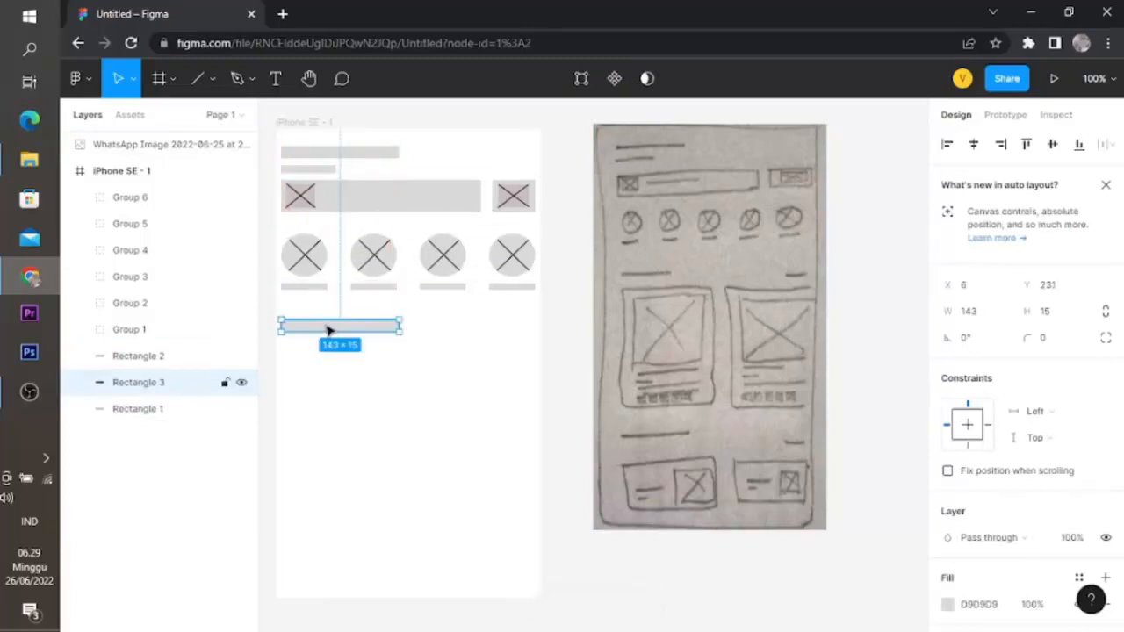
pyautogui.click(394, 367)
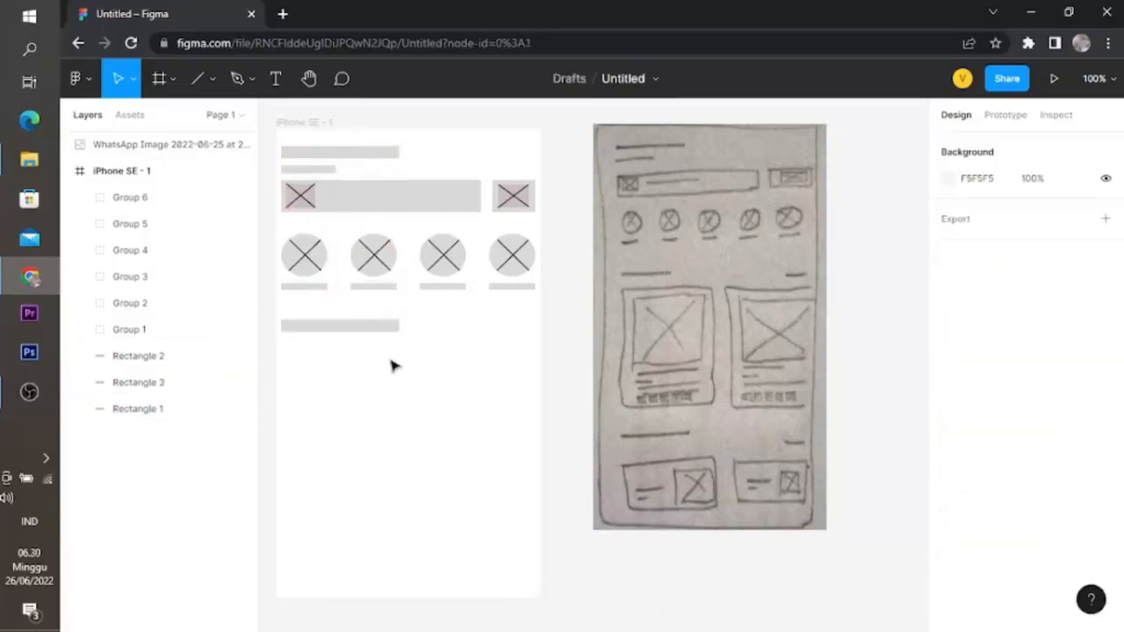
# Step: Reduce the copied heading bar's height to 9 px, shorten it and move it up closer to the category labels
pyautogui.click(338, 326)
pyautogui.moveTo(332, 314); pyautogui.dragTo(331, 321)
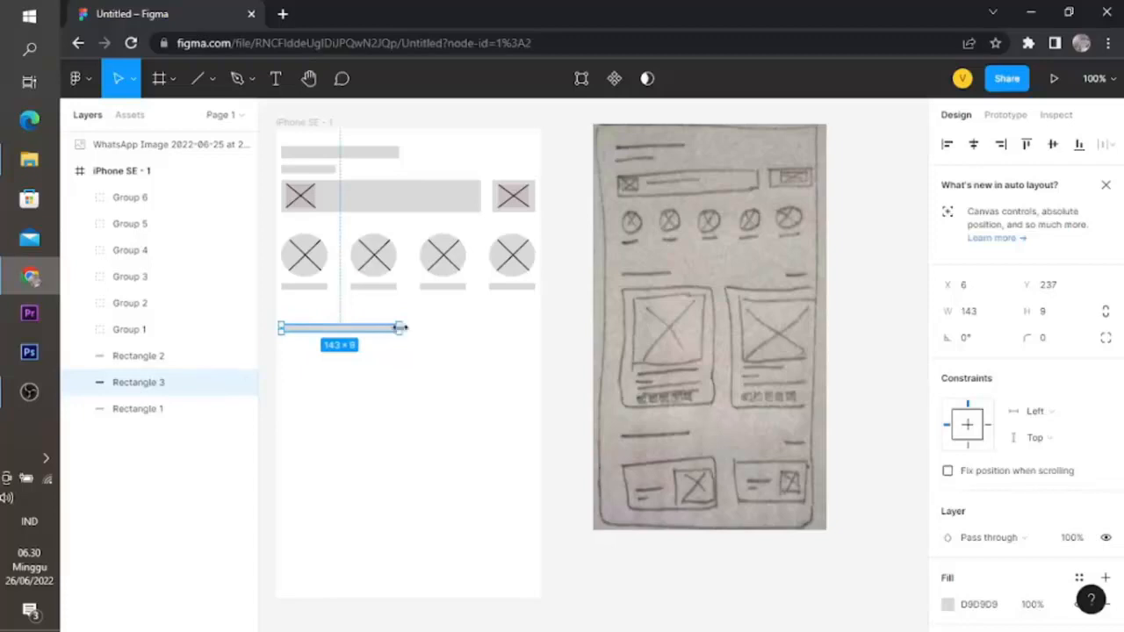
pyautogui.moveTo(399, 326); pyautogui.dragTo(319, 321)
pyautogui.click(365, 377)
pyautogui.click(316, 361)
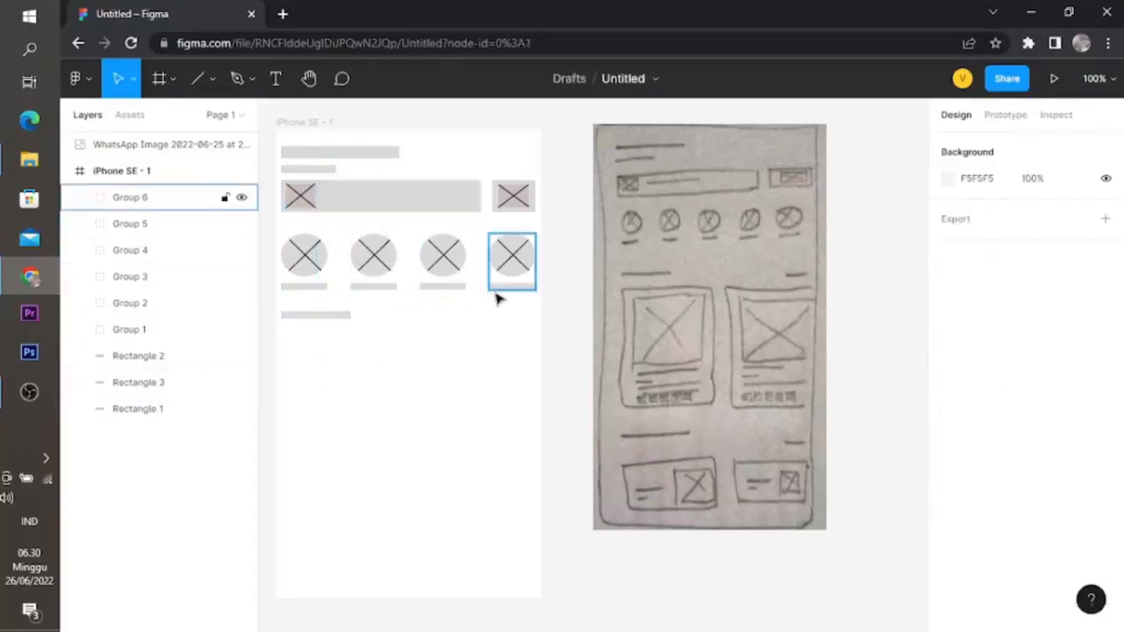
# Step: Duplicate the 66 × 10 px subtitle bar and place the copy opposite the section heading at X 248, Y 225
pyautogui.click(333, 174)
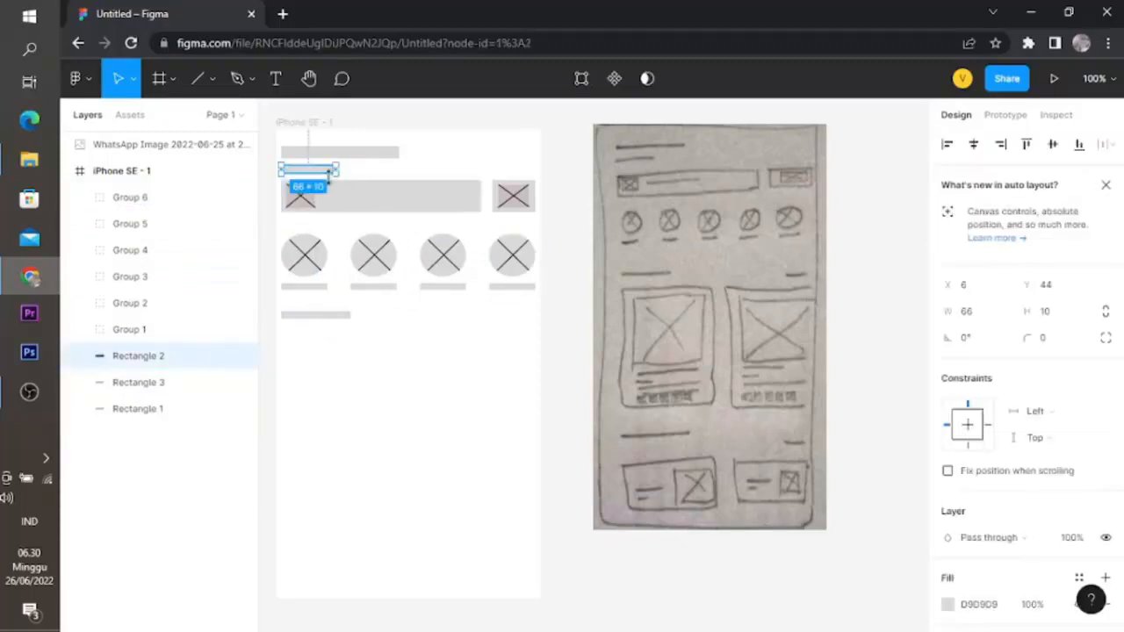
pyautogui.hotkey('ctrl', 'v')
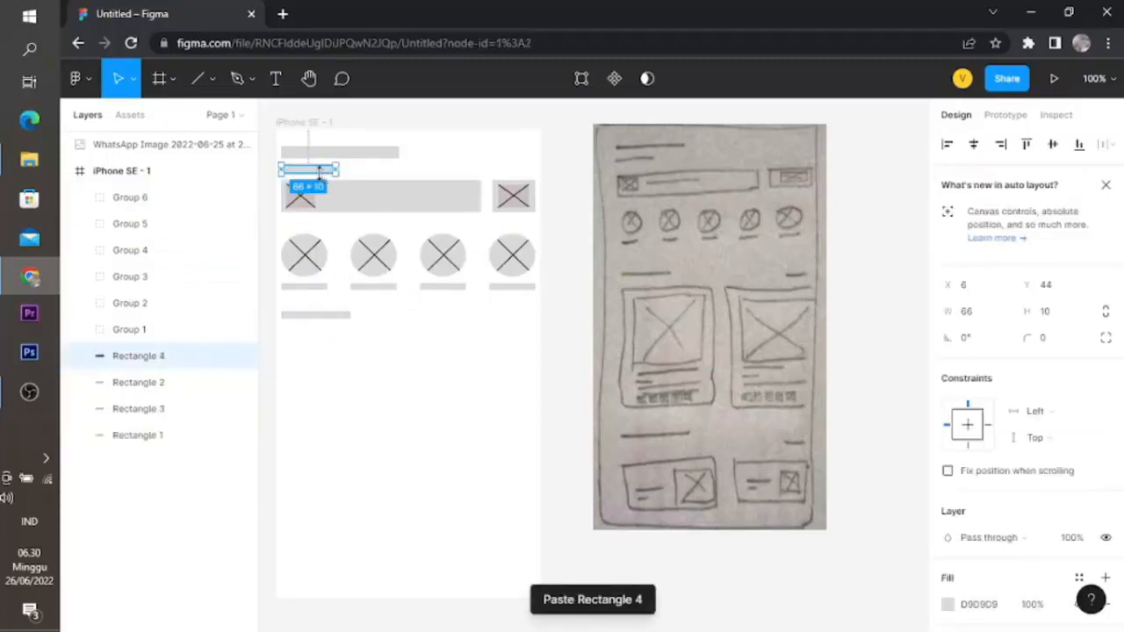
pyautogui.moveTo(319, 172); pyautogui.dragTo(519, 322)
pyautogui.click(456, 350)
# Step: Reduce the copied bar's height to 9 px, align it with the section heading at Y 221, and narrow it to about the icon button's width
pyautogui.click(501, 319)
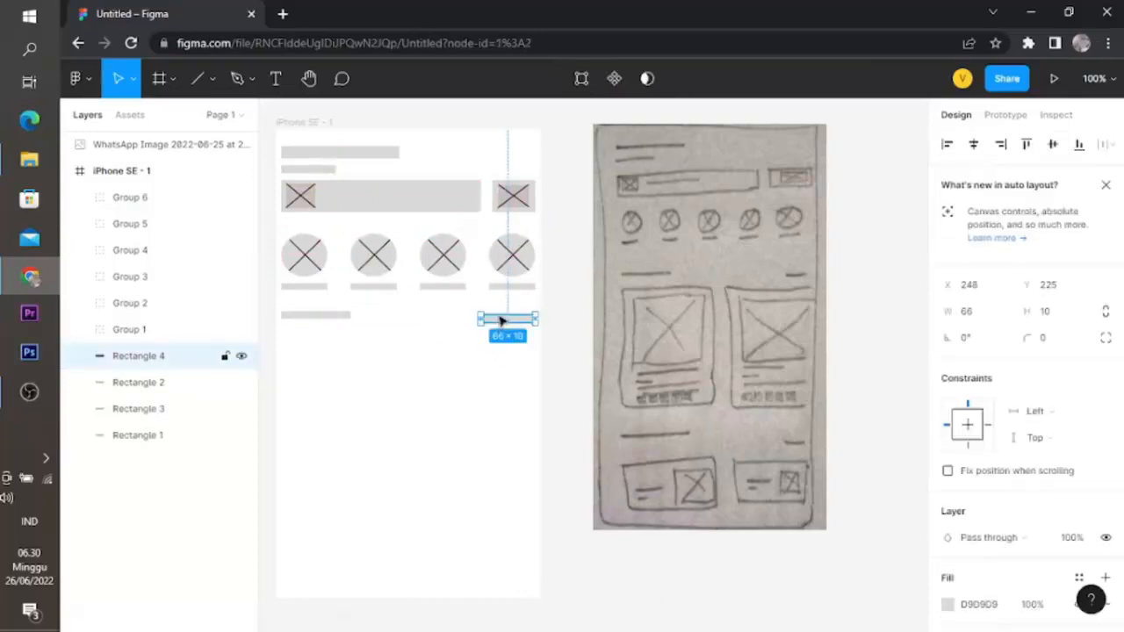
pyautogui.moveTo(498, 314); pyautogui.dragTo(491, 312)
pyautogui.click(436, 396)
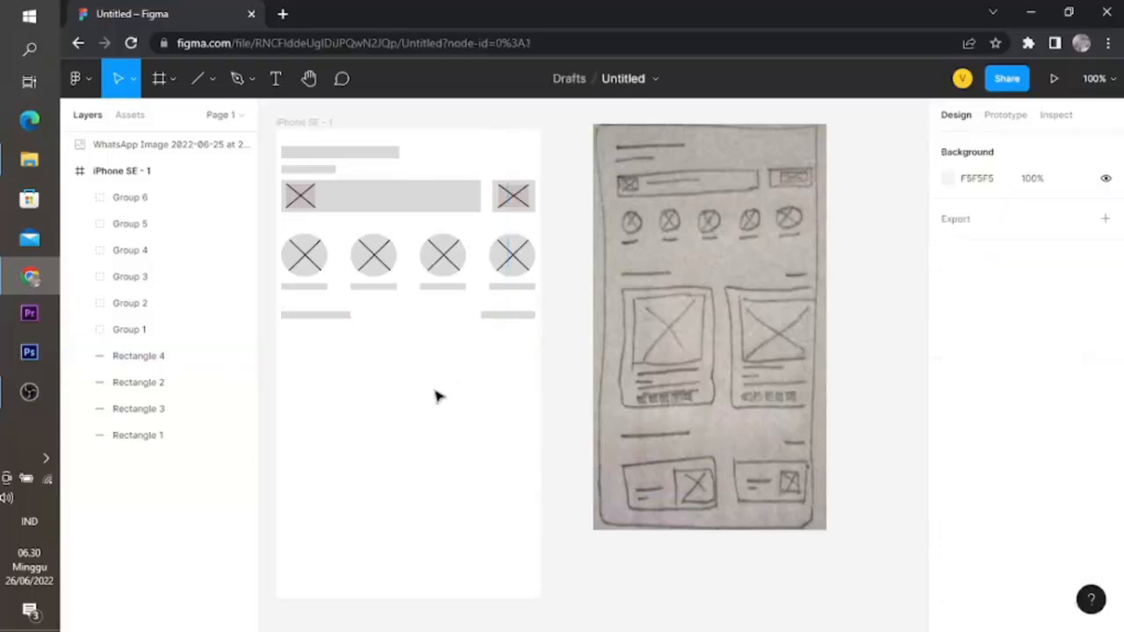
pyautogui.click(516, 315)
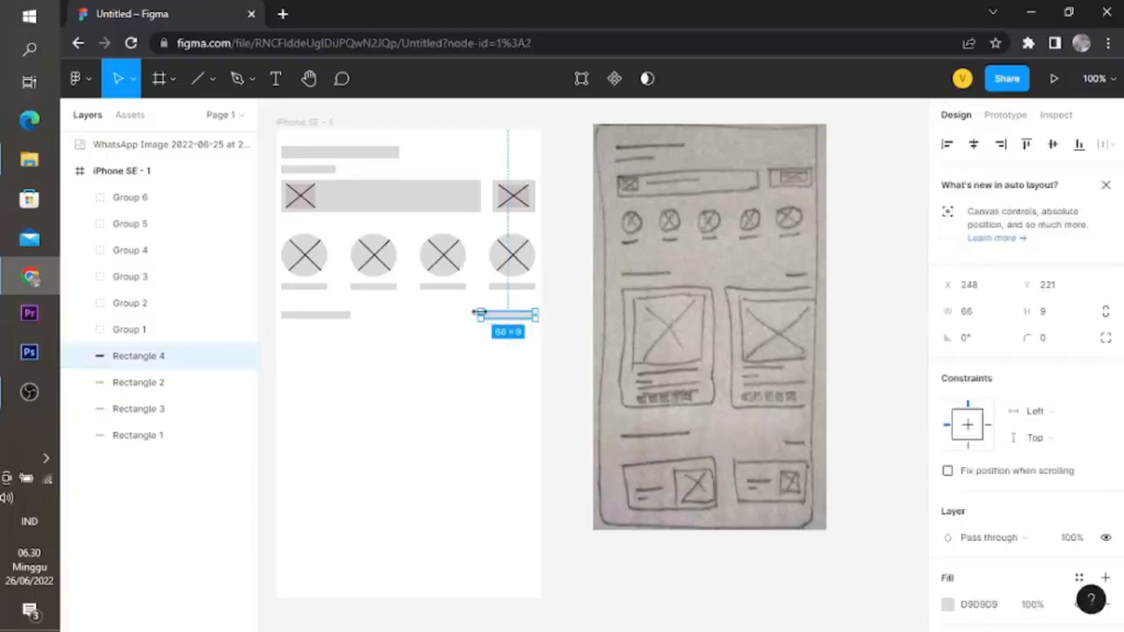
pyautogui.moveTo(478, 315); pyautogui.dragTo(490, 313)
pyautogui.click(433, 436)
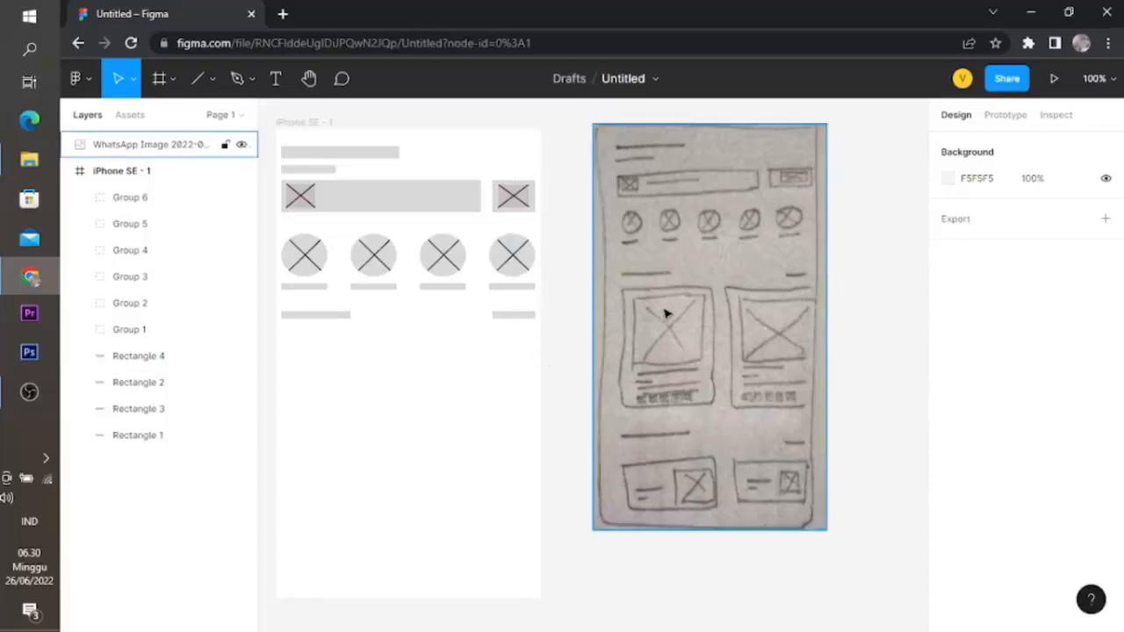
# Step: Draw a card rectangle about 141 × 163 px below the section heading and align it at X 6, Y 244
pyautogui.click(198, 79)
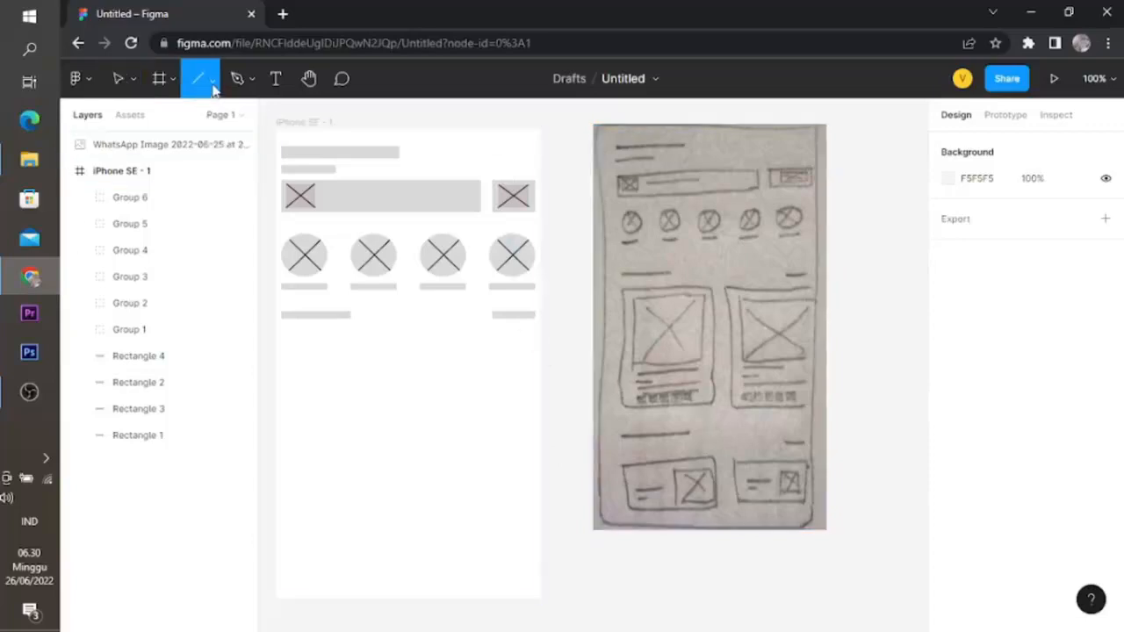
pyautogui.click(212, 83)
pyautogui.click(190, 118)
pyautogui.moveTo(283, 333)
pyautogui.mouseDown()
pyautogui.moveTo(428, 429)
pyautogui.moveTo(407, 470)
pyautogui.moveTo(391, 468)
pyautogui.moveTo(401, 475)
pyautogui.mouseUp()
pyautogui.click(449, 512)
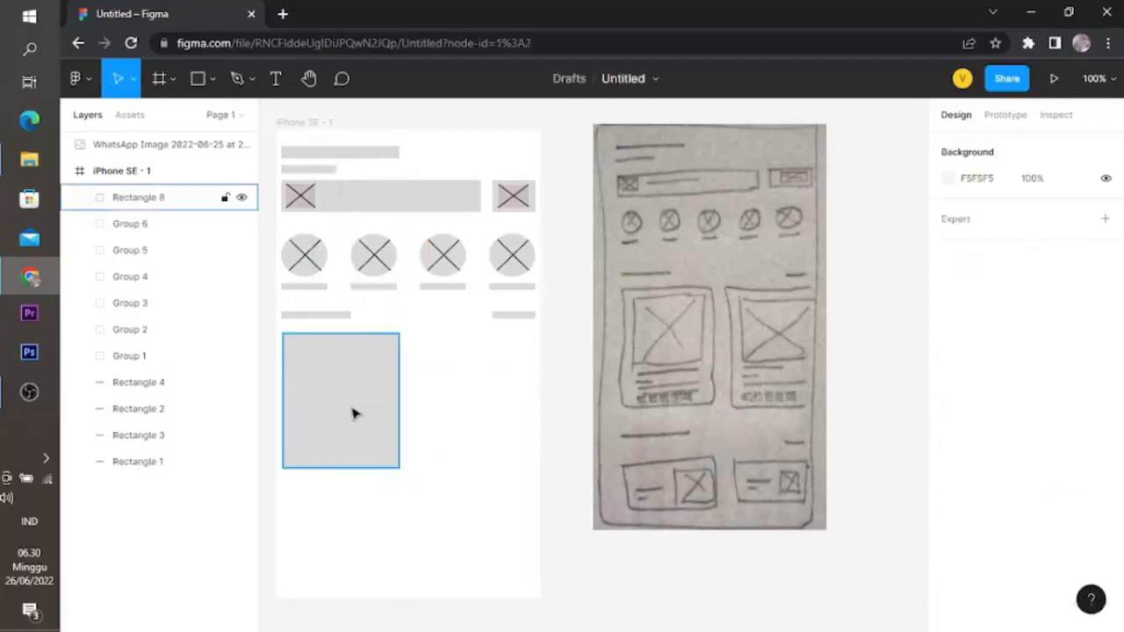
pyautogui.click(353, 412)
pyautogui.moveTo(355, 393); pyautogui.dragTo(356, 389)
pyautogui.click(404, 372)
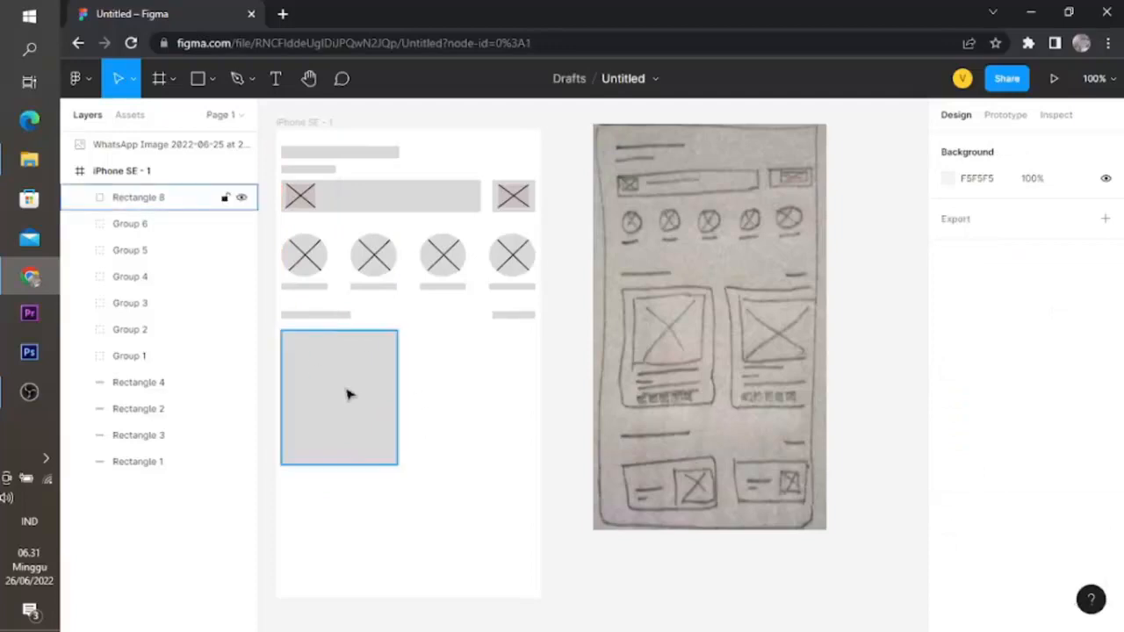
# Step: Round the card rectangle's corners with a corner radius of 11
pyautogui.click(316, 402)
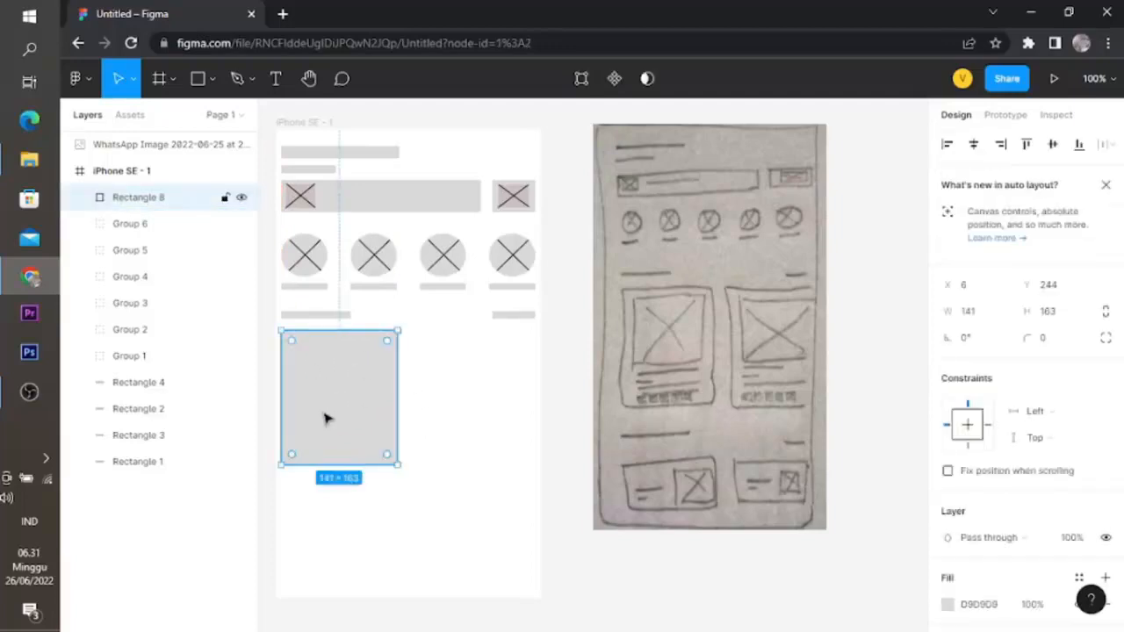
pyautogui.click(1044, 347)
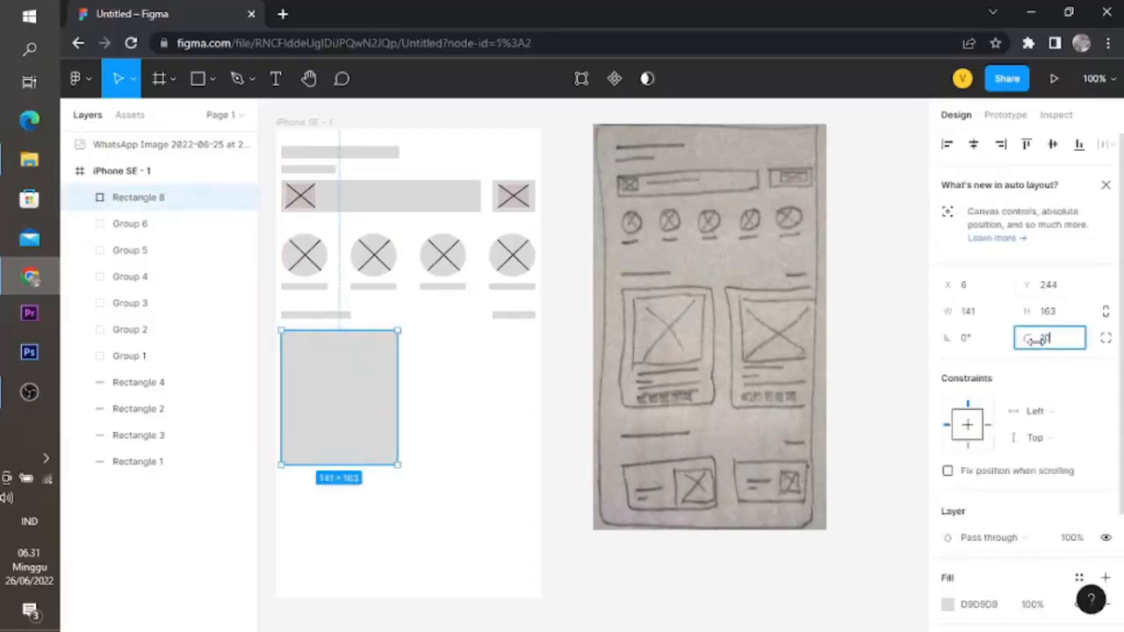
pyautogui.press('Return')
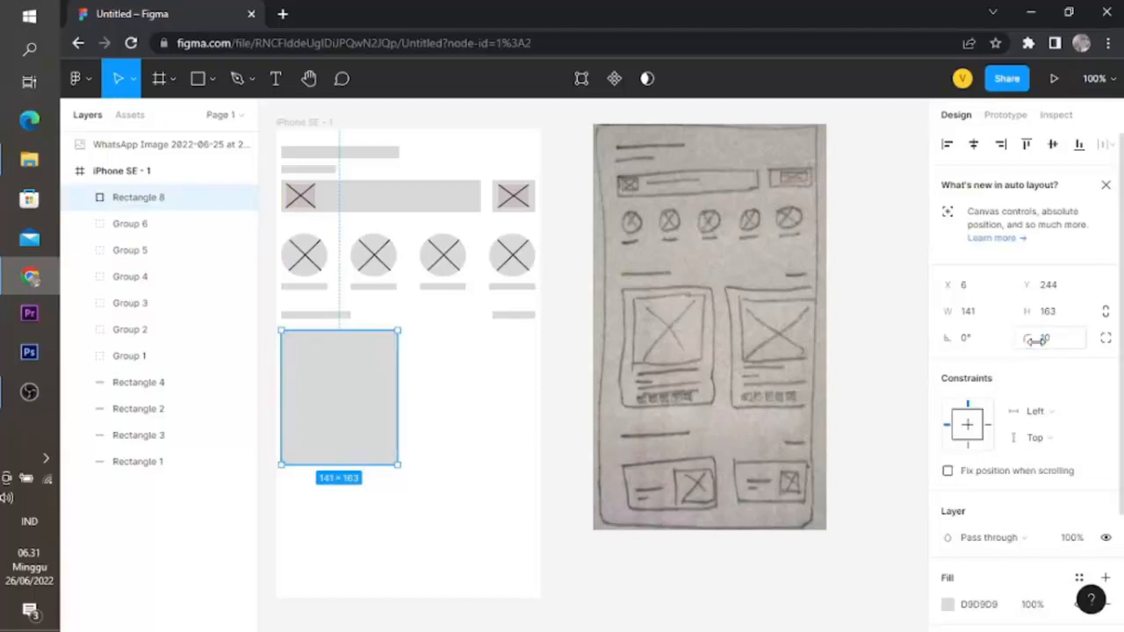
pyautogui.click(478, 382)
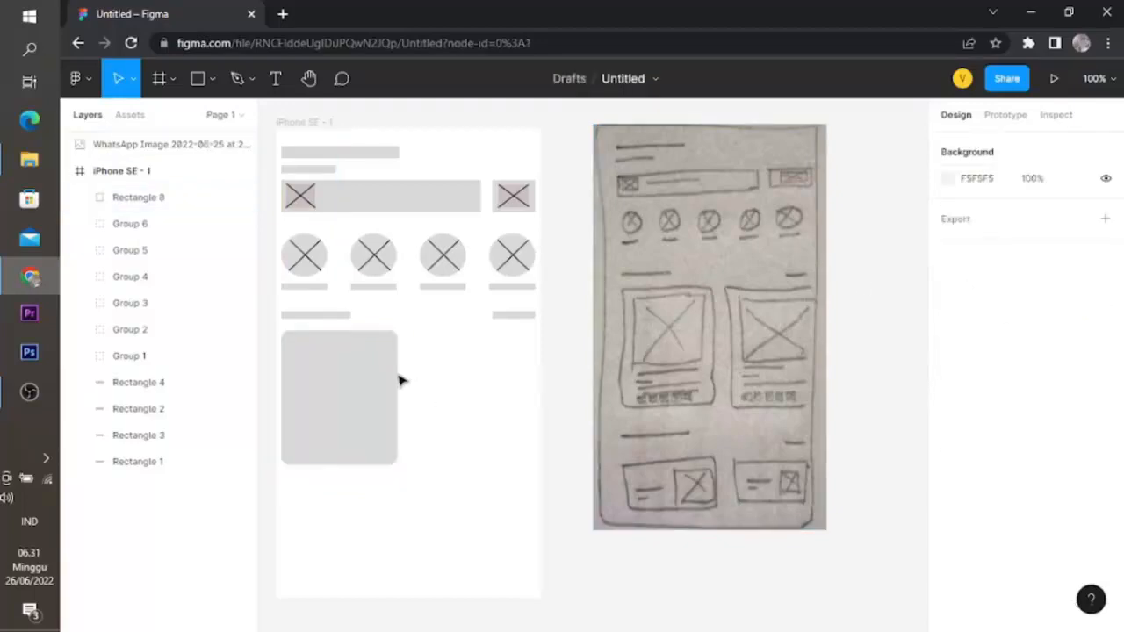
pyautogui.click(354, 401)
pyautogui.click(1043, 342)
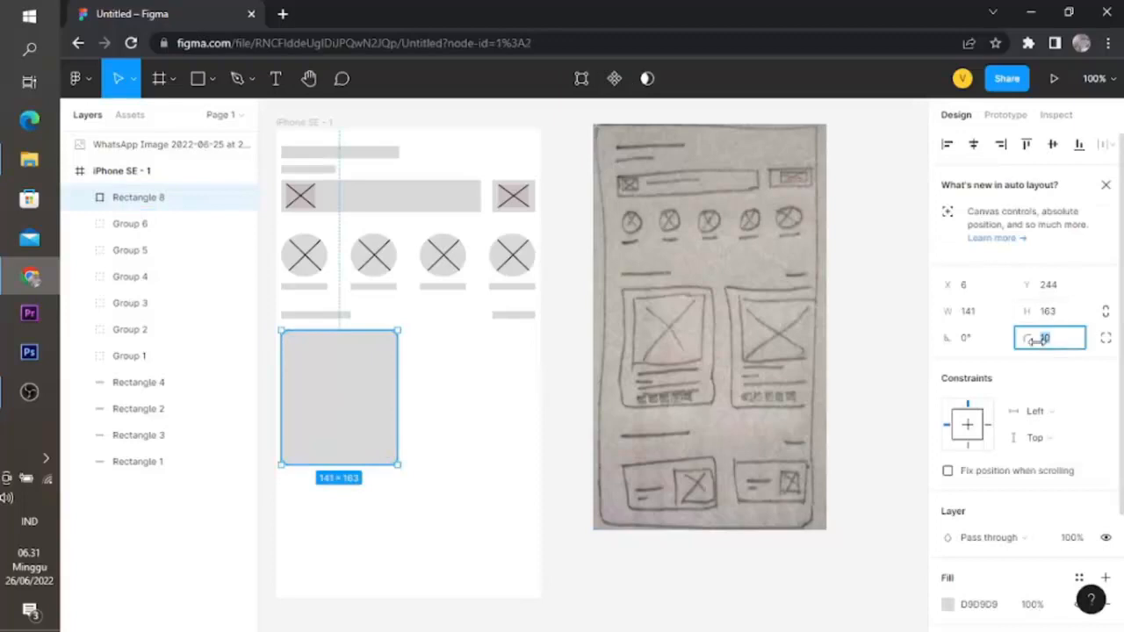
pyautogui.press('Return')
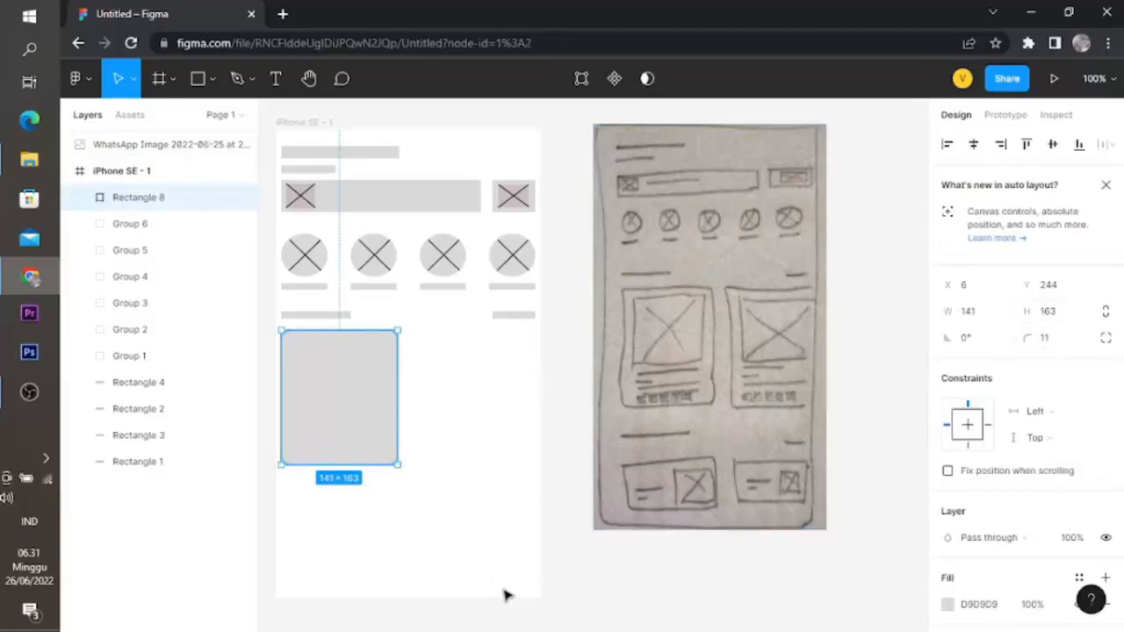
# Step: Extend the rounded card rectangle downward to a height of 195 px
pyautogui.click(492, 572)
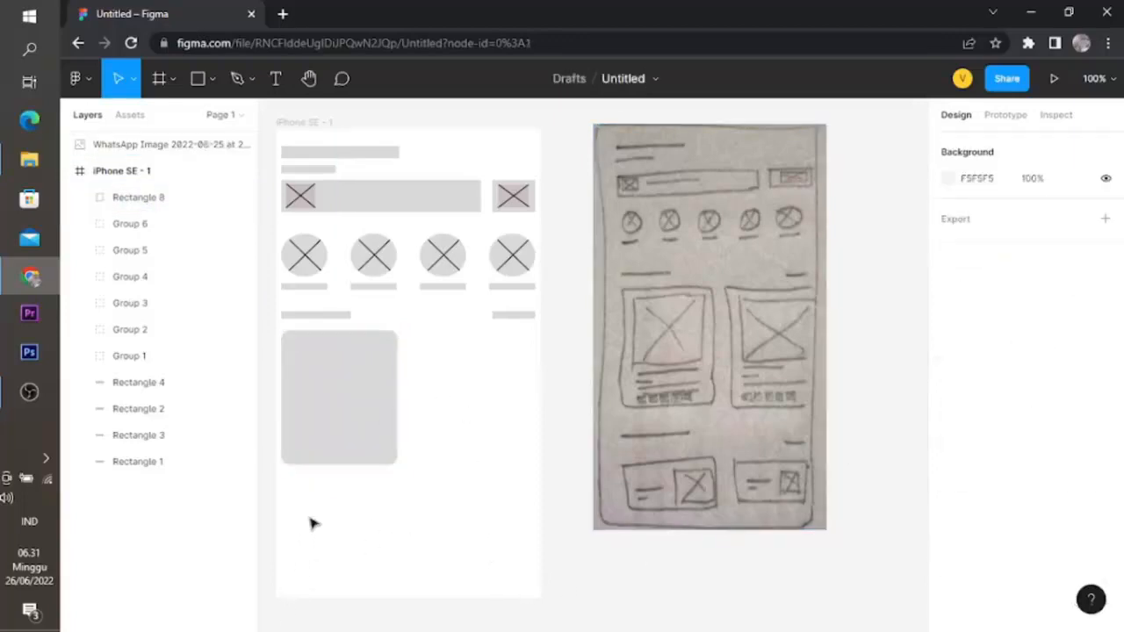
pyautogui.click(345, 391)
pyautogui.moveTo(338, 463); pyautogui.dragTo(332, 489)
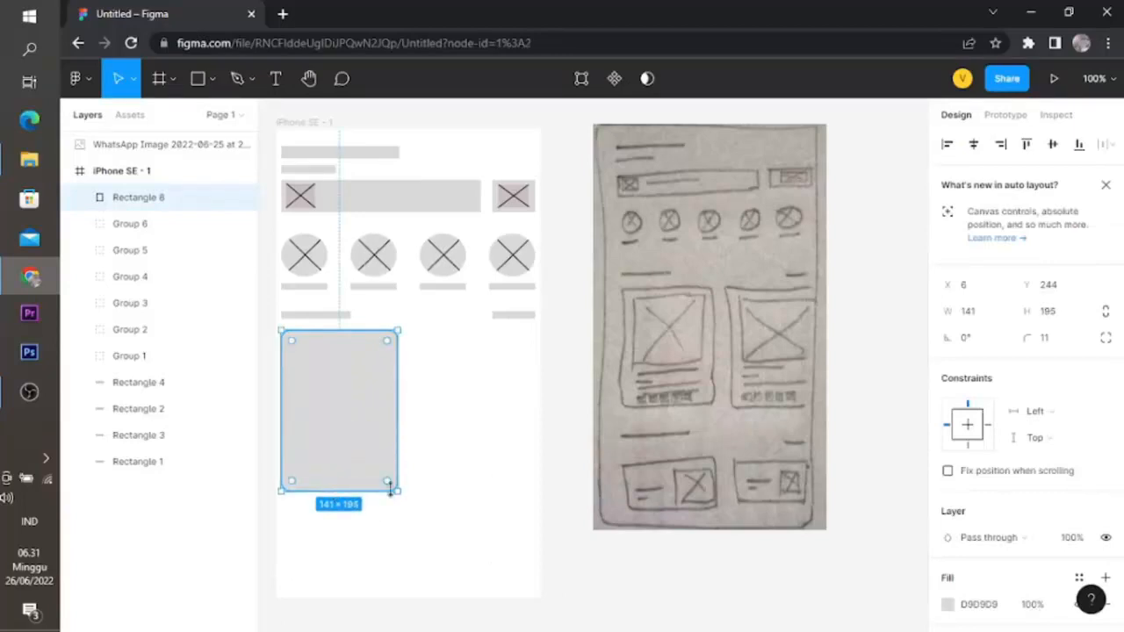
pyautogui.click(461, 496)
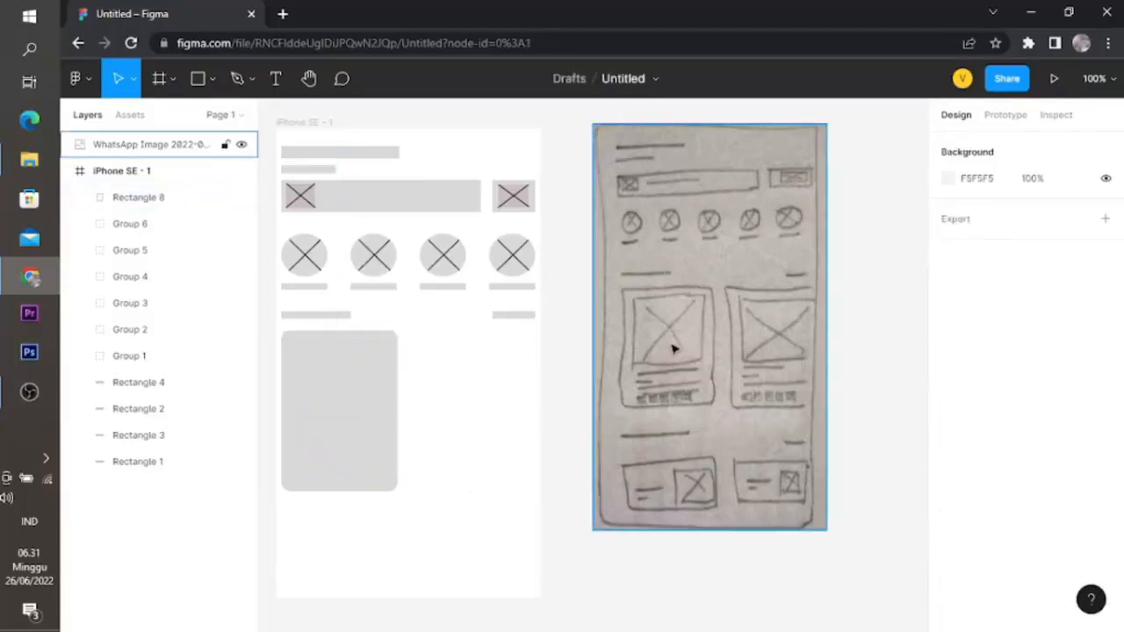
# Step: Draw an image placeholder rectangle about 121 × 105 px inside the card and position it at X 17, Y 251
pyautogui.click(197, 78)
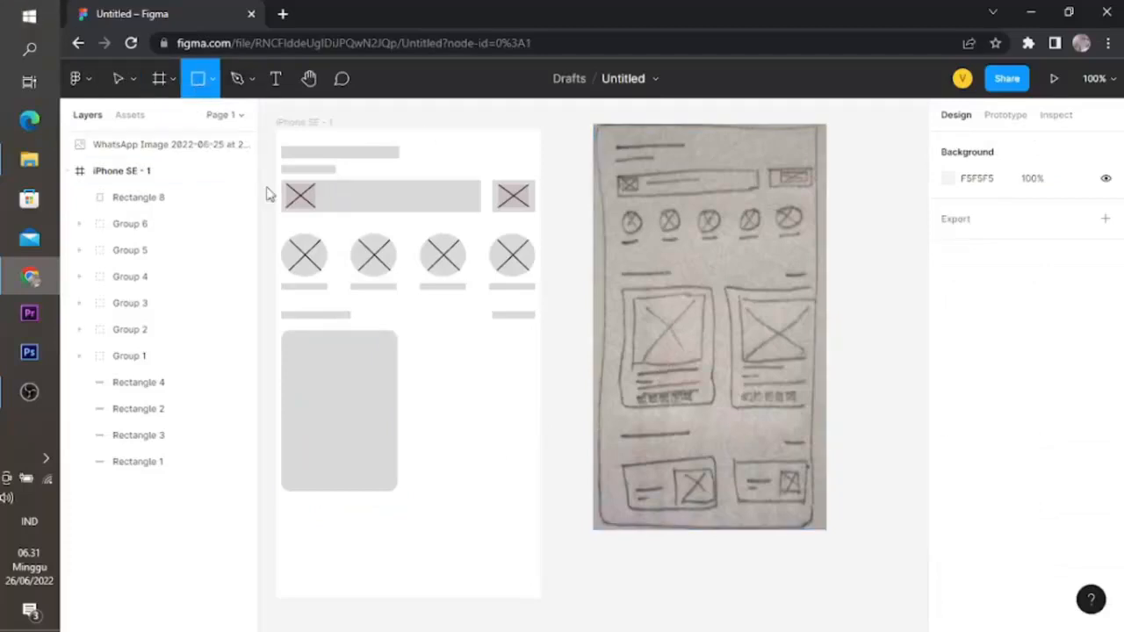
pyautogui.moveTo(289, 344); pyautogui.dragTo(393, 437)
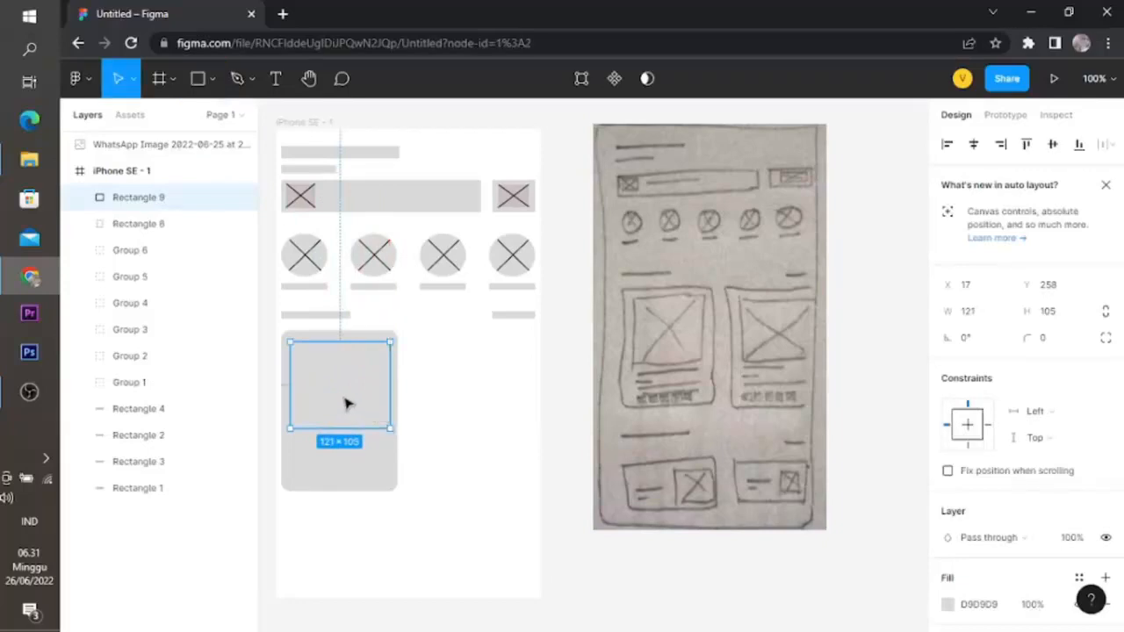
pyautogui.moveTo(347, 404); pyautogui.dragTo(345, 397)
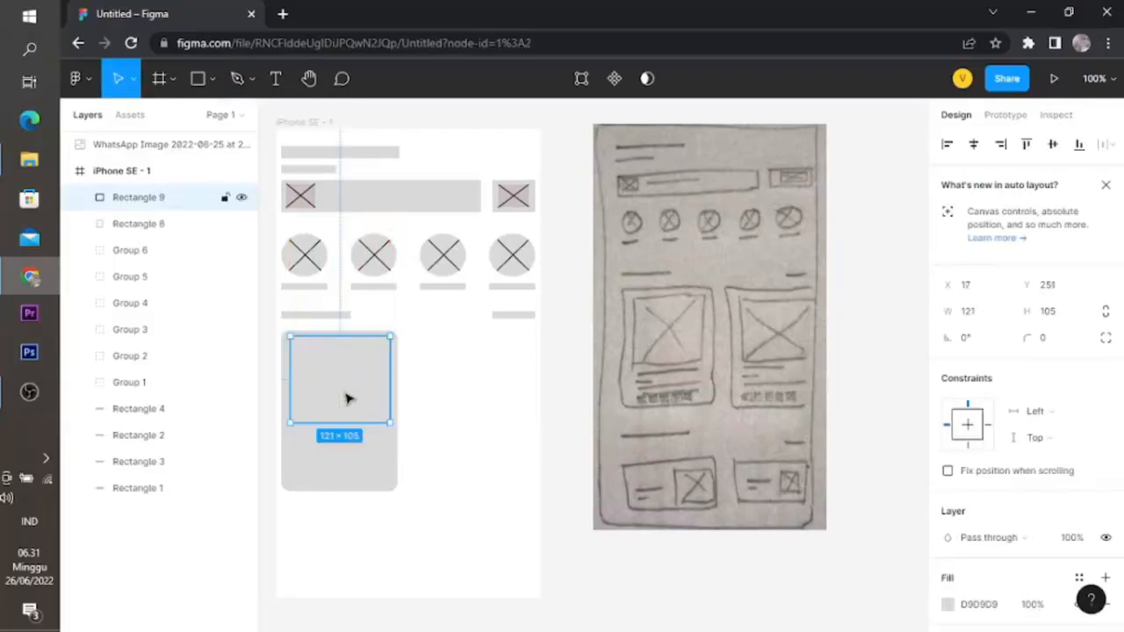
# Step: Fill the image placeholder with the document color CABFBF and nudge it slightly left within the card
pyautogui.click(947, 604)
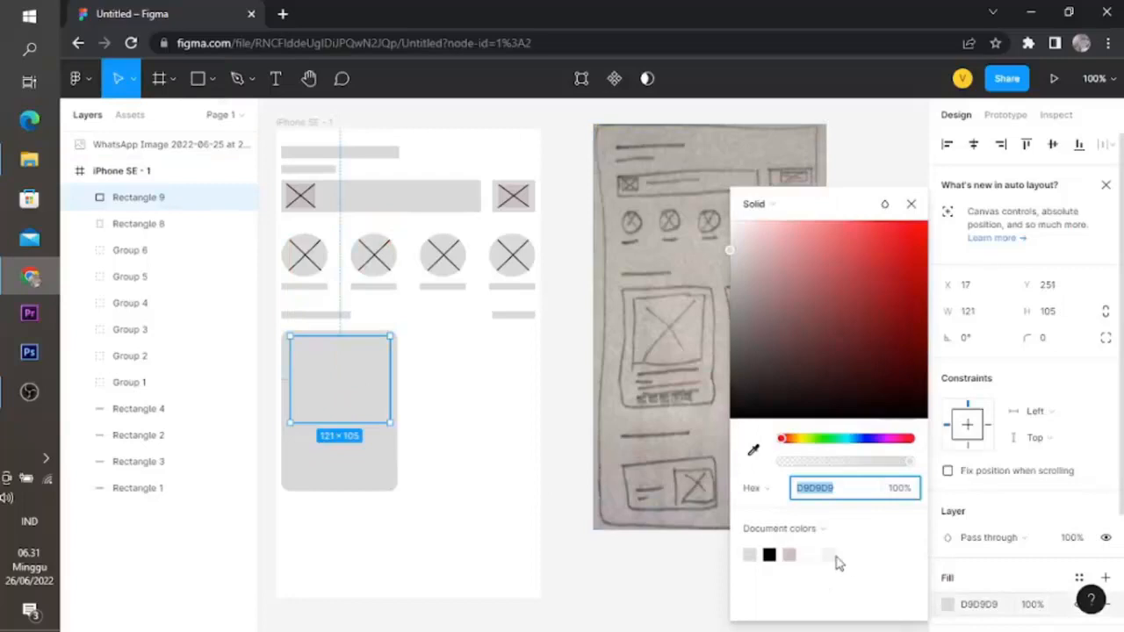
pyautogui.click(788, 555)
pyautogui.click(501, 499)
pyautogui.click(346, 392)
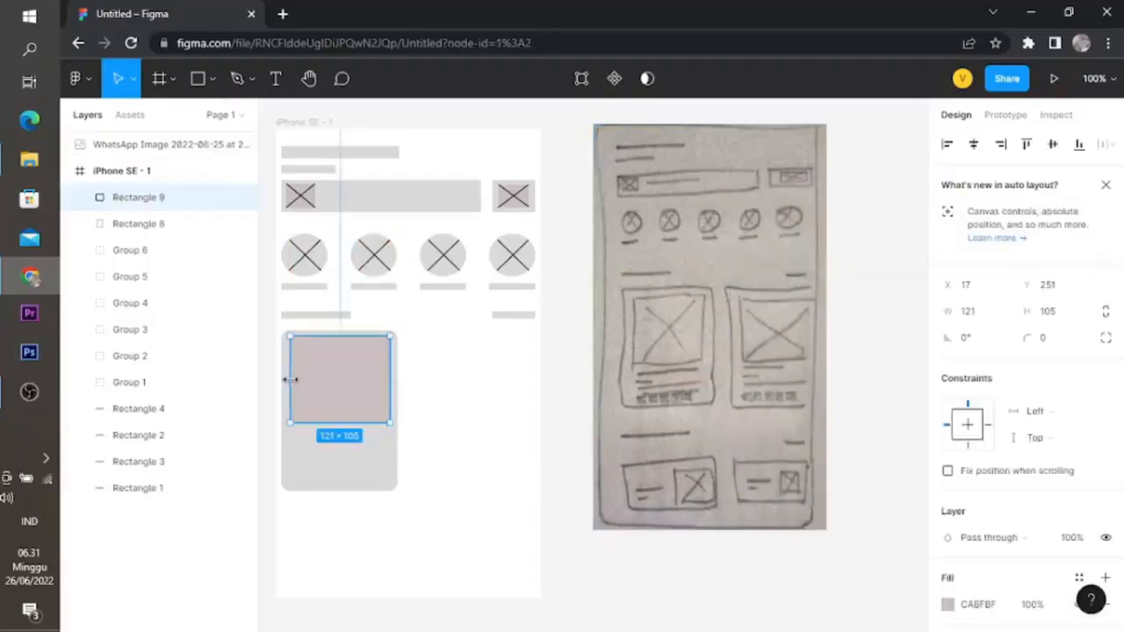
pyautogui.moveTo(291, 379); pyautogui.dragTo(292, 380)
pyautogui.click(531, 427)
pyautogui.click(334, 400)
pyautogui.moveTo(335, 398); pyautogui.dragTo(334, 398)
pyautogui.click(456, 447)
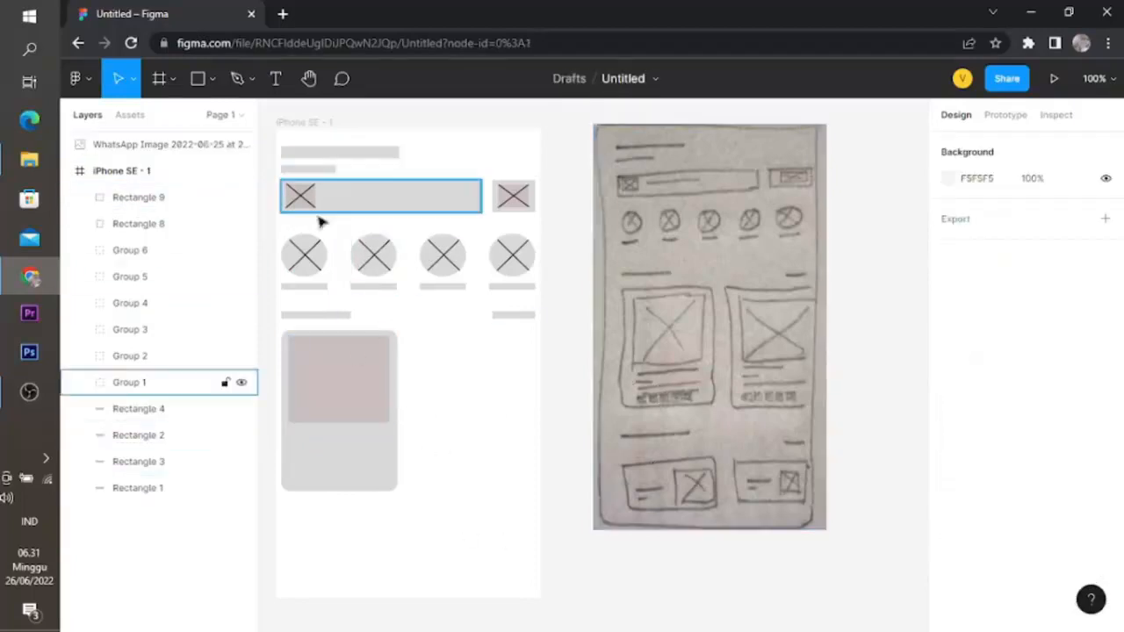
# Step: Duplicate the 84 × 9 px section heading bar, place the copy below the image placeholder at X 16, Y 364, and bring it above the card
pyautogui.click(320, 315)
pyautogui.hotkey('ctrl', 'v')
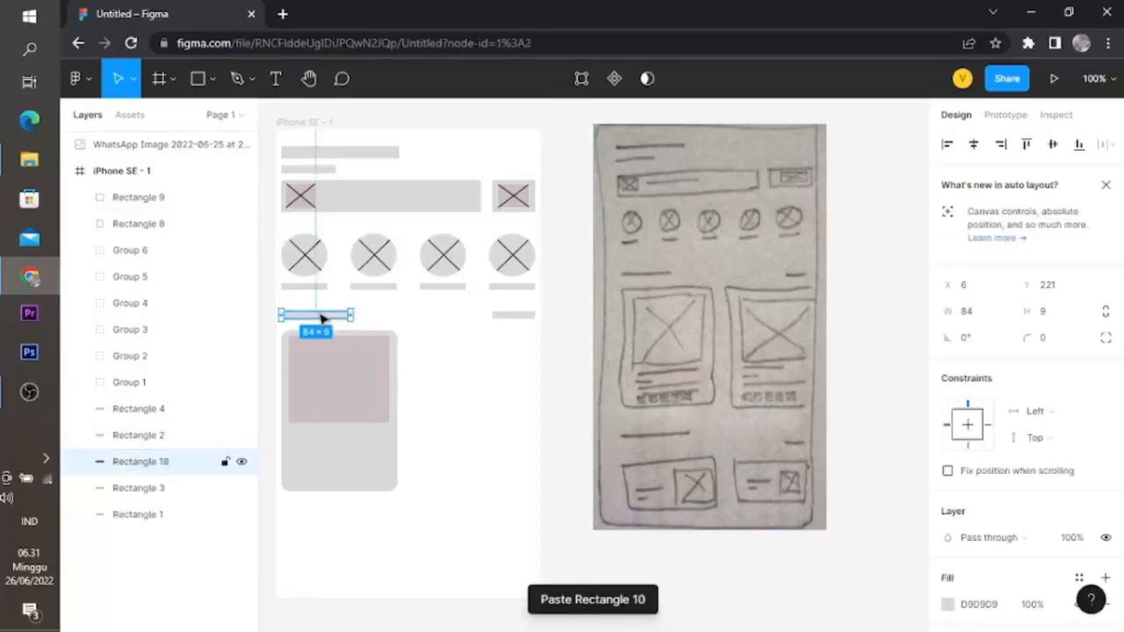
pyautogui.moveTo(320, 316); pyautogui.dragTo(315, 440)
pyautogui.hotkey('ctrl', 'x')
pyautogui.hotkey('ctrl', 'v')
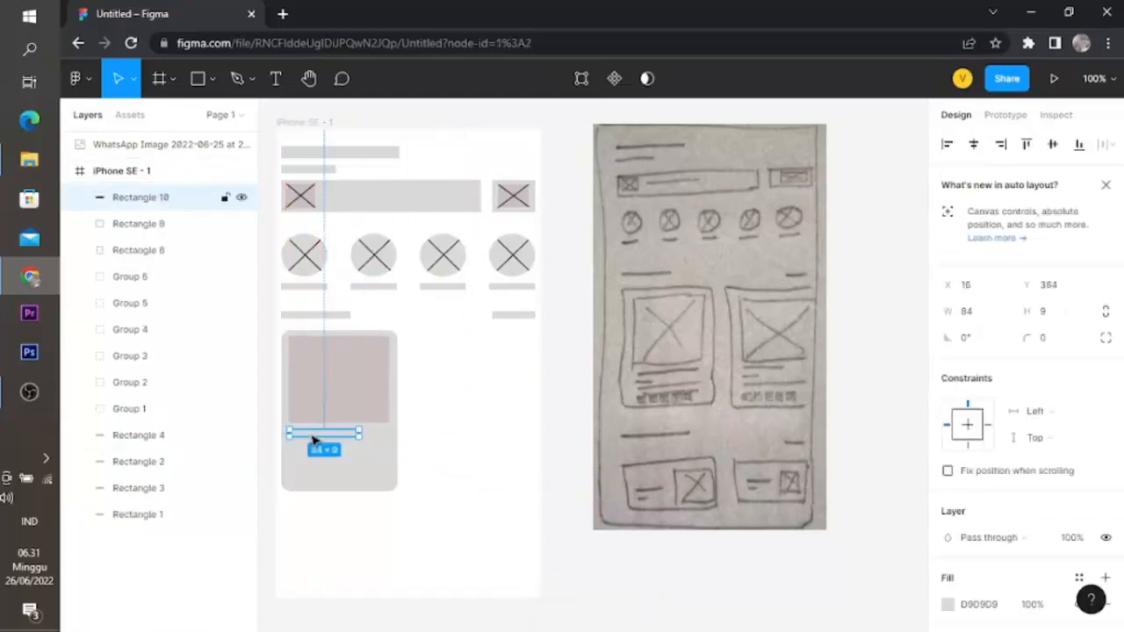
# Step: Fill the text bar below the image placeholder with the document color CABFBF
pyautogui.click(947, 604)
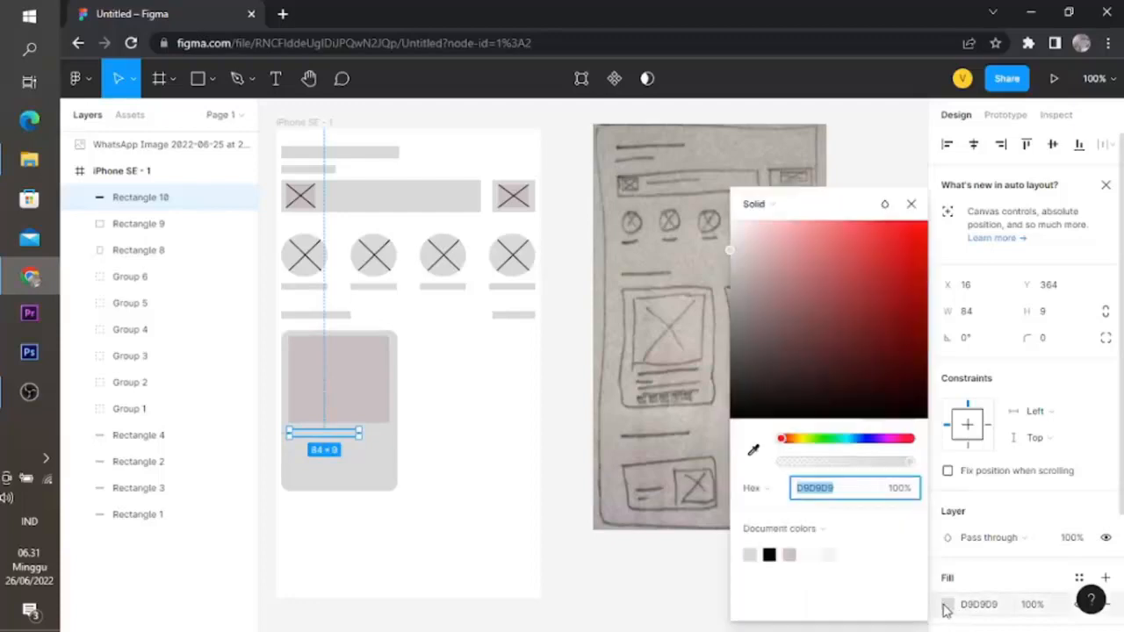
pyautogui.click(788, 555)
pyautogui.click(542, 523)
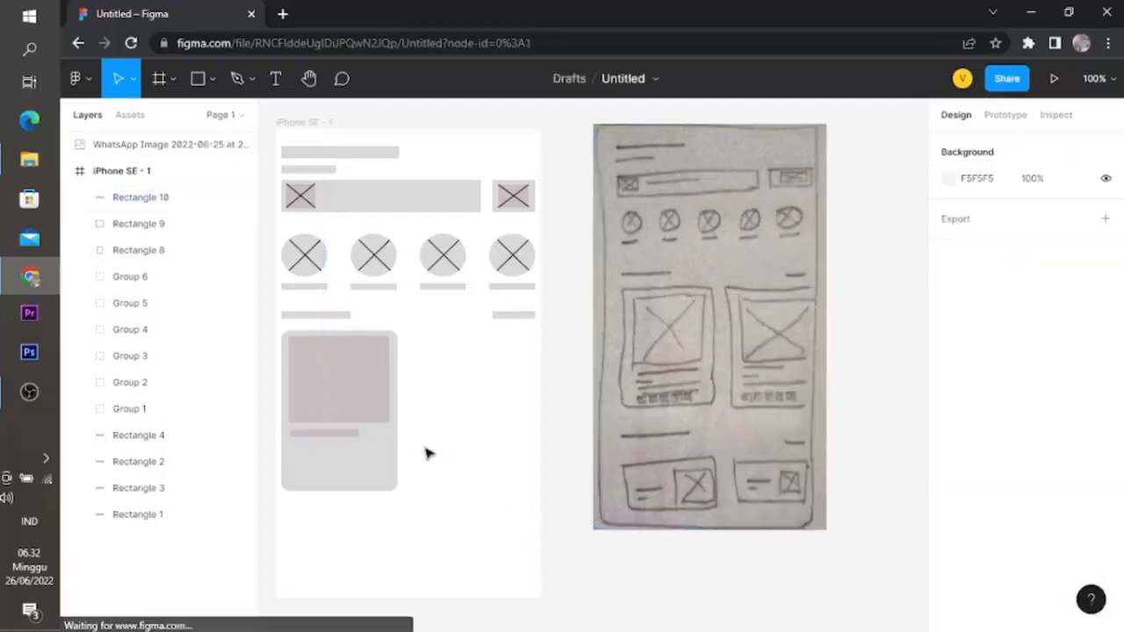
# Step: Duplicate the card's text bar, place the copy beneath it at X 16, Y 381, and narrow it to 56 px
pyautogui.click(351, 438)
pyautogui.hotkey('ctrl', 'v')
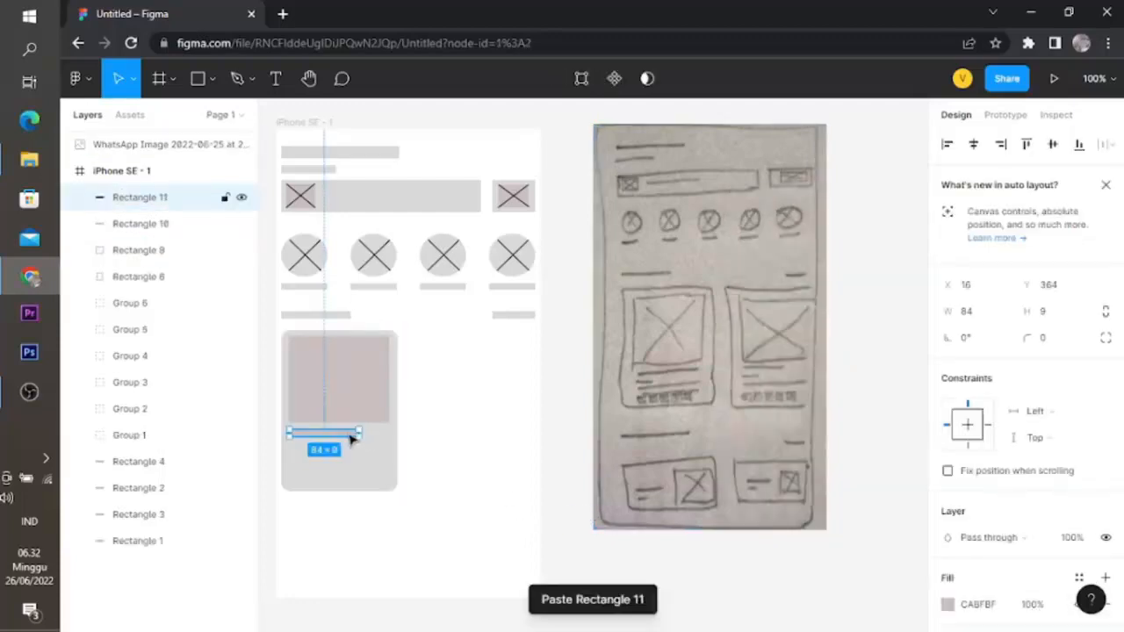
pyautogui.moveTo(351, 434)
pyautogui.mouseDown()
pyautogui.moveTo(343, 447)
pyautogui.moveTo(356, 454)
pyautogui.moveTo(341, 445)
pyautogui.mouseUp()
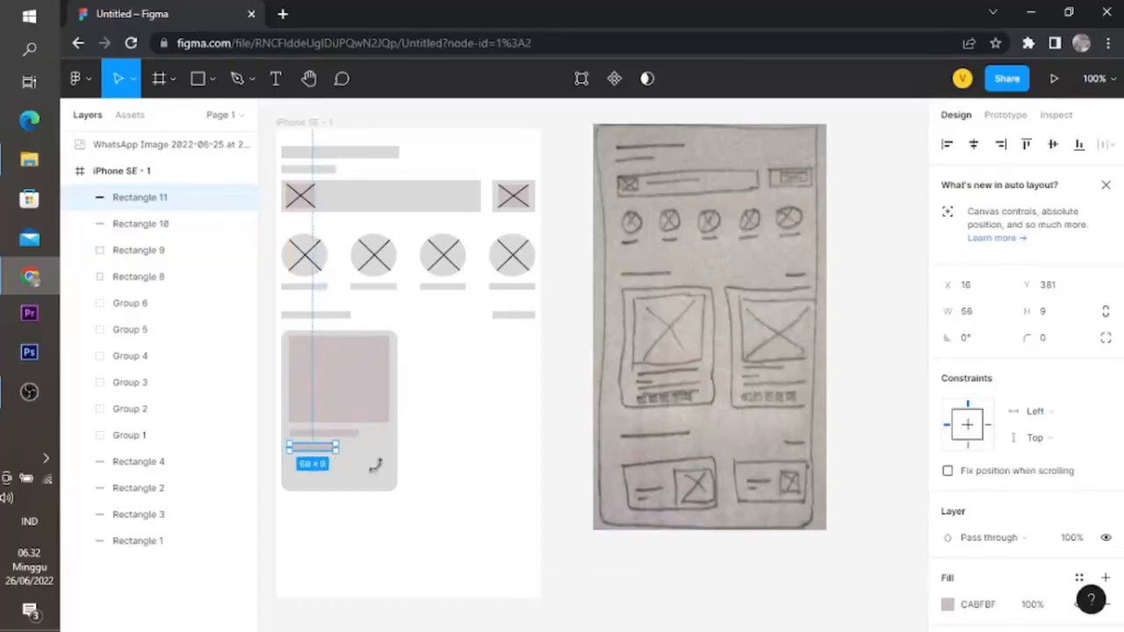
pyautogui.click(484, 489)
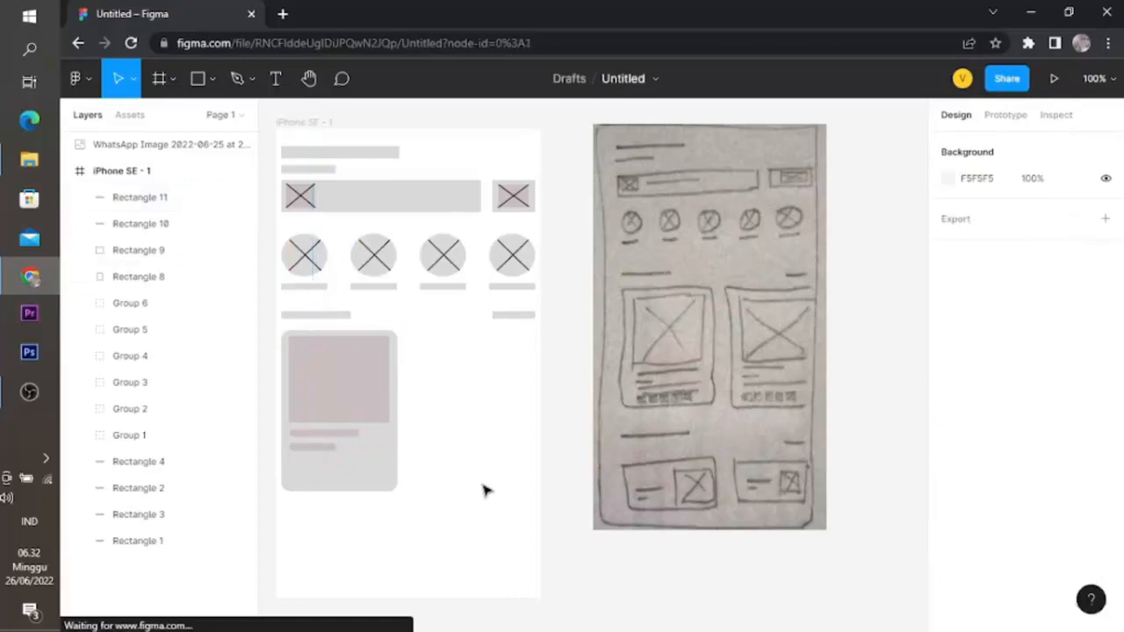
# Step: Duplicate the card's first text bar, place the copy as a third line at X 16, Y 398, and widen it to 121 px
pyautogui.click(327, 433)
pyautogui.hotkey('ctrl', 'c')
pyautogui.hotkey('ctrl', 'v')
pyautogui.moveTo(327, 433); pyautogui.dragTo(389, 462)
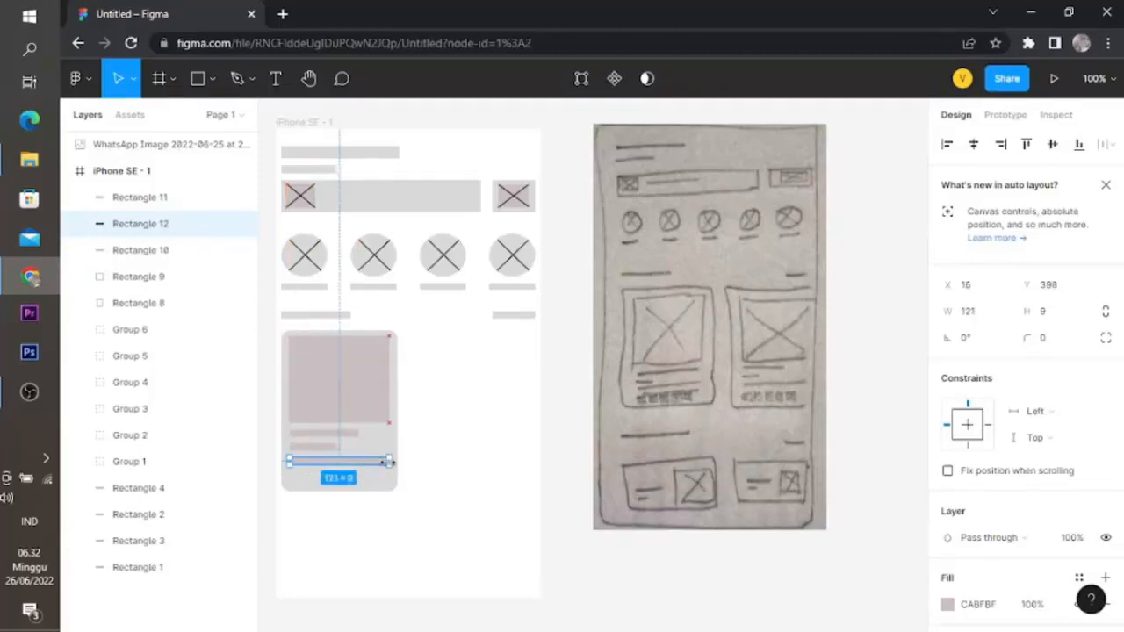
pyautogui.click(457, 470)
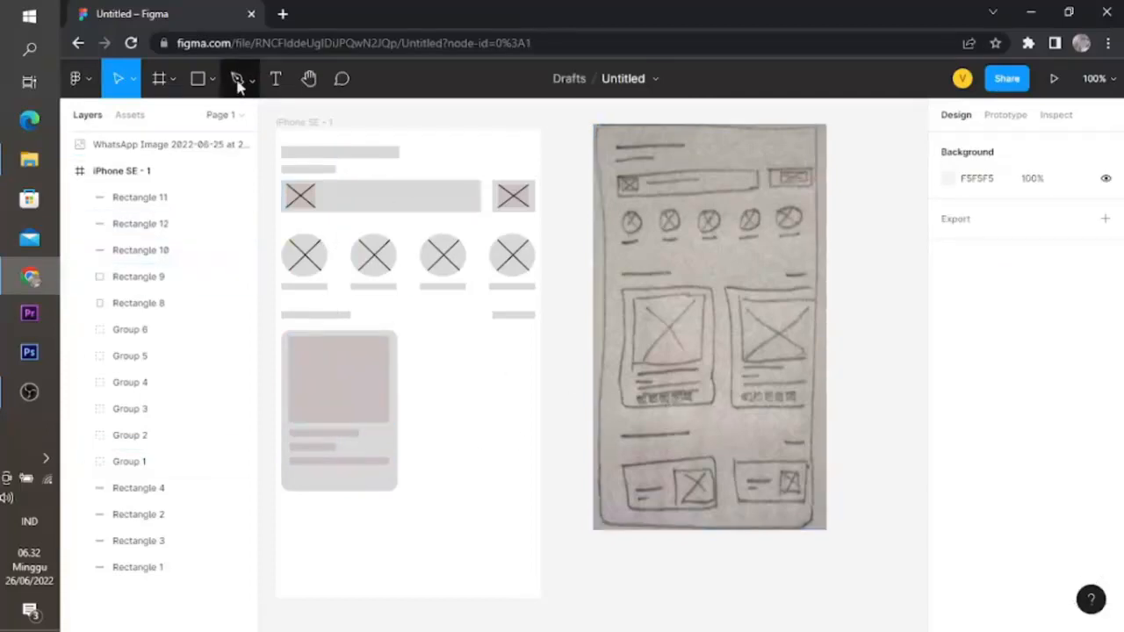
# Step: Draw a five-pointed star about 14 × 15 px below the text bars at X 15, Y 417 and fill it with CABFBF
pyautogui.click(197, 82)
pyautogui.click(212, 84)
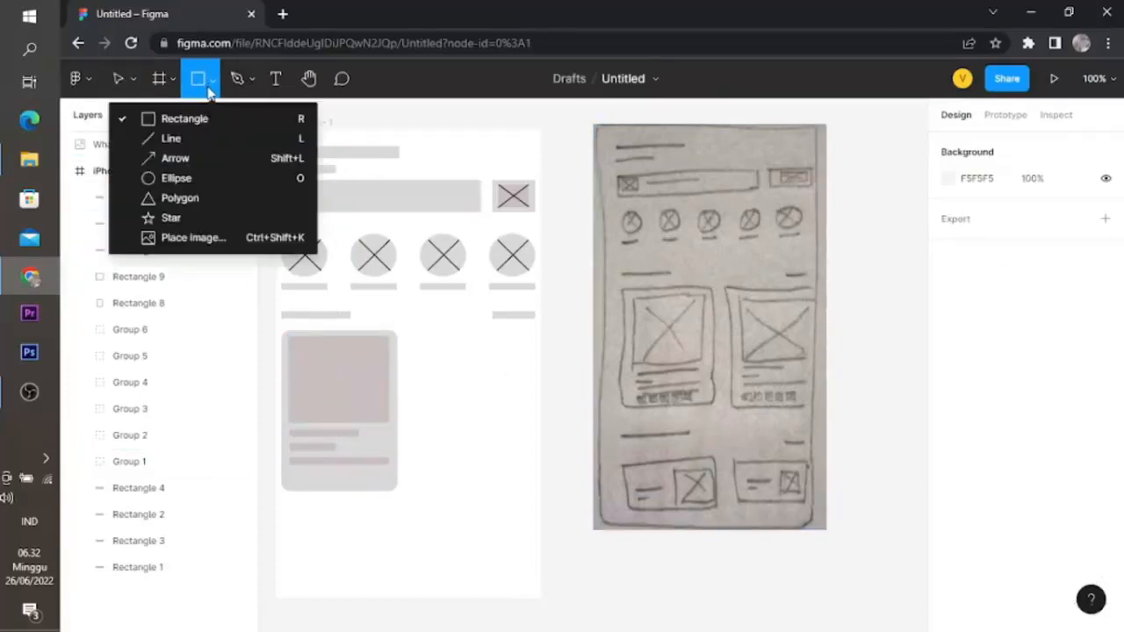
pyautogui.click(171, 219)
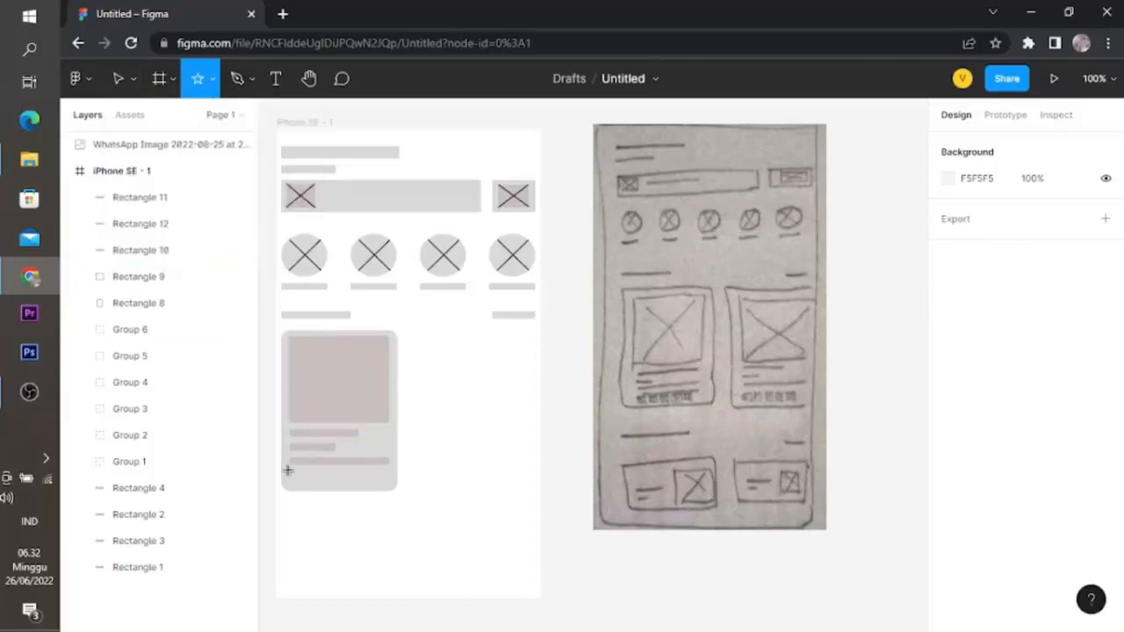
pyautogui.moveTo(288, 474); pyautogui.dragTo(303, 494)
pyautogui.click(351, 512)
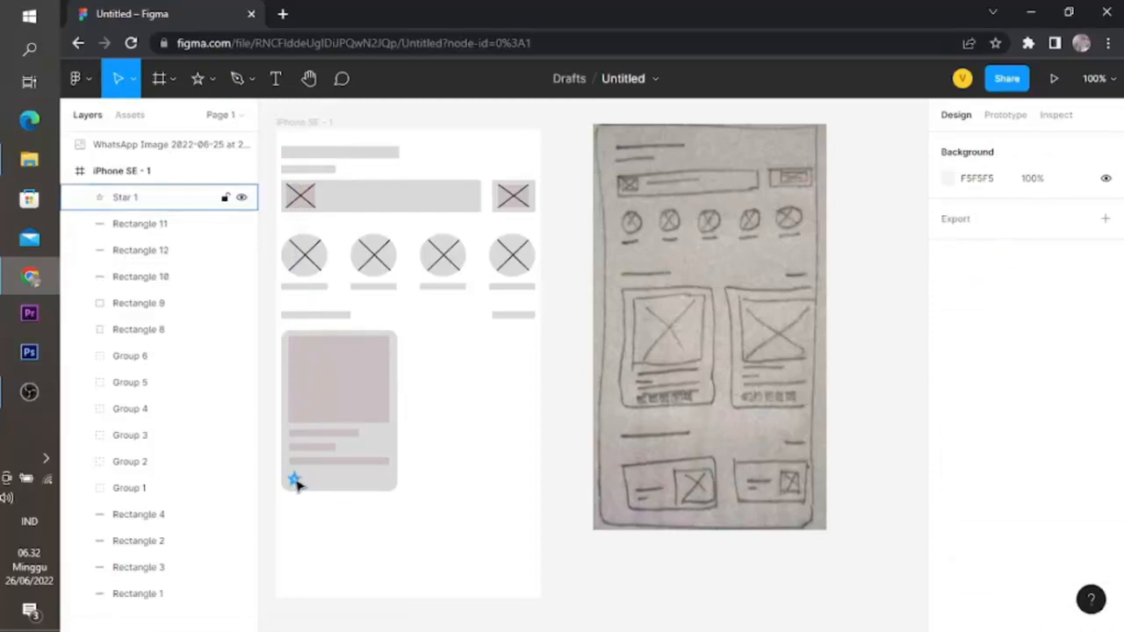
pyautogui.click(294, 478)
pyautogui.click(948, 629)
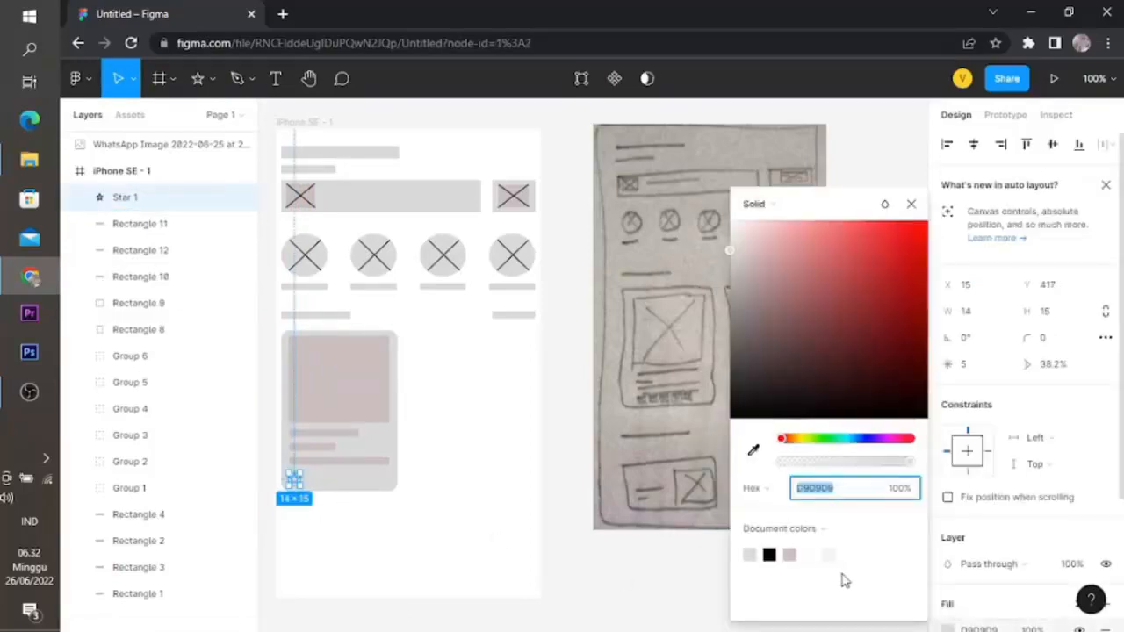
pyautogui.click(381, 557)
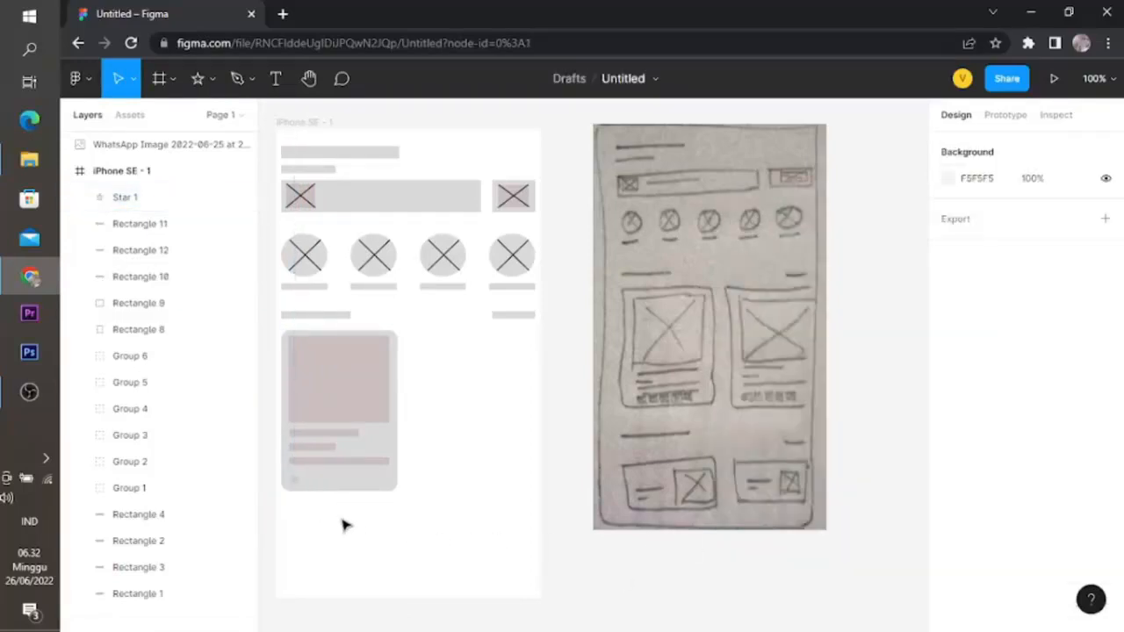
# Step: Duplicate the star four times and place the copies beside it to form a row of five rating stars
pyautogui.hotkey('ctrl', '+')
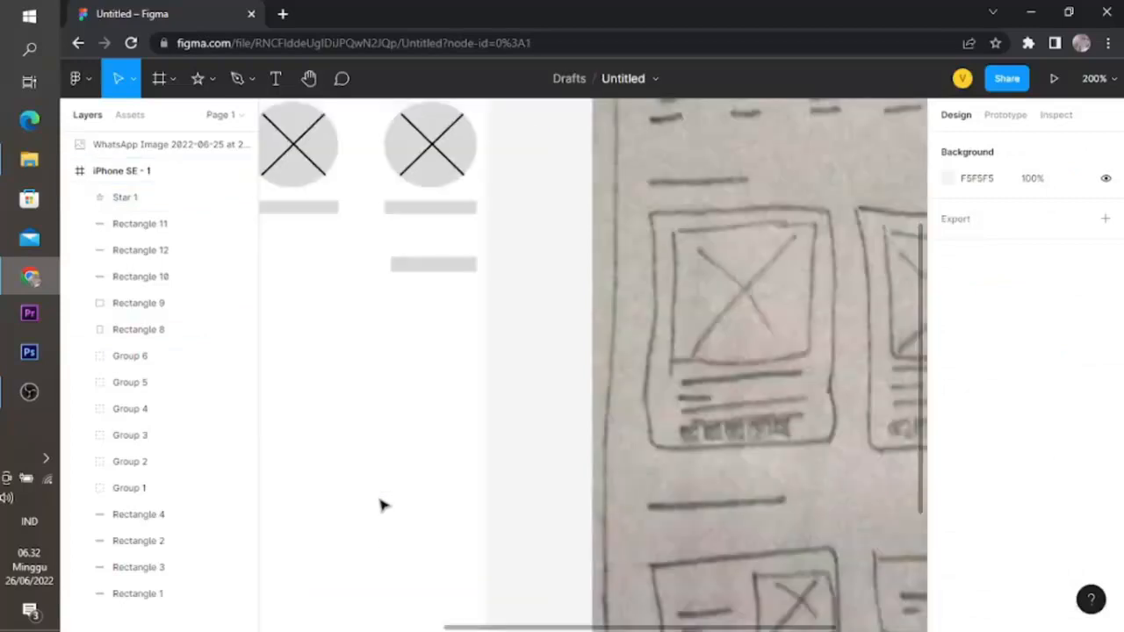
pyautogui.scroll(-1, 379, 554)
pyautogui.hscroll(-5, 341, 572)
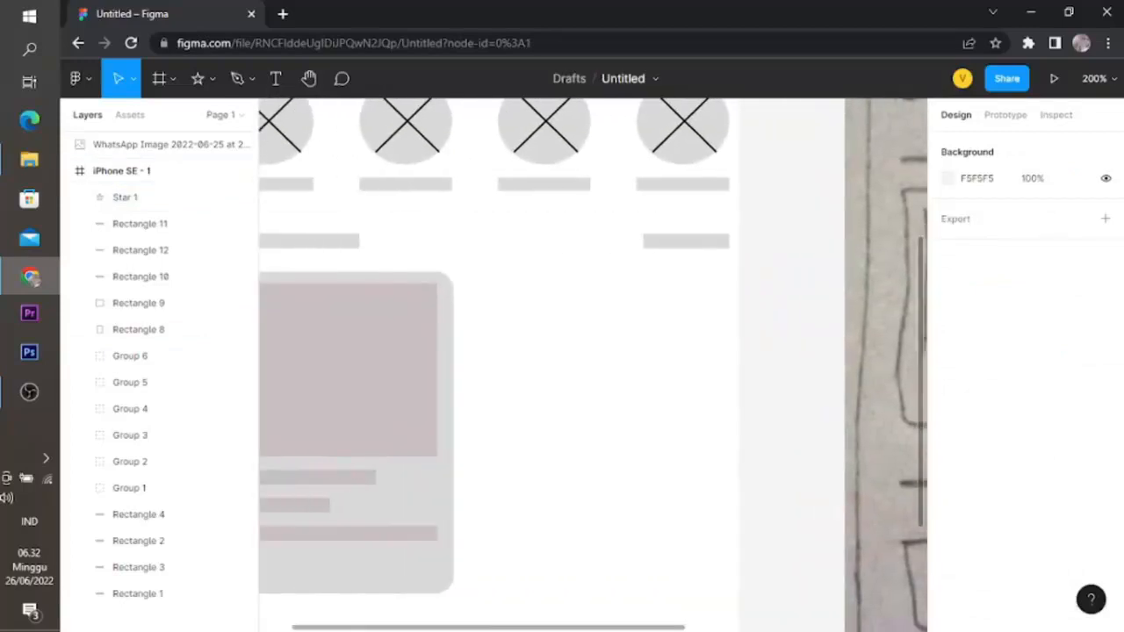
pyautogui.click(339, 571)
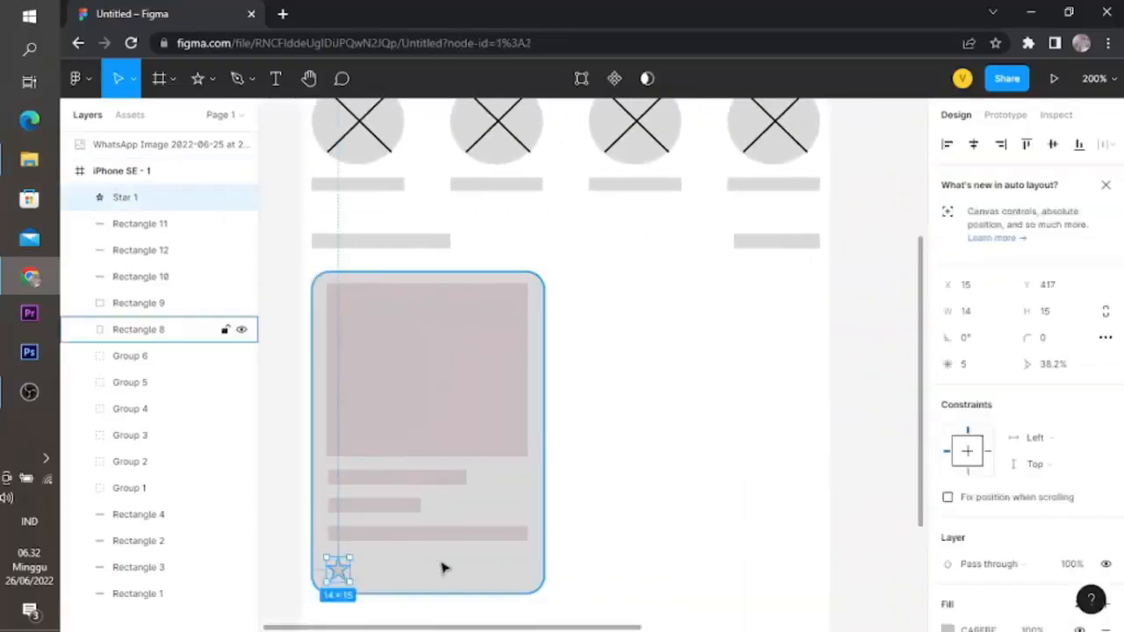
pyautogui.hotkey('ctrl', 'v')
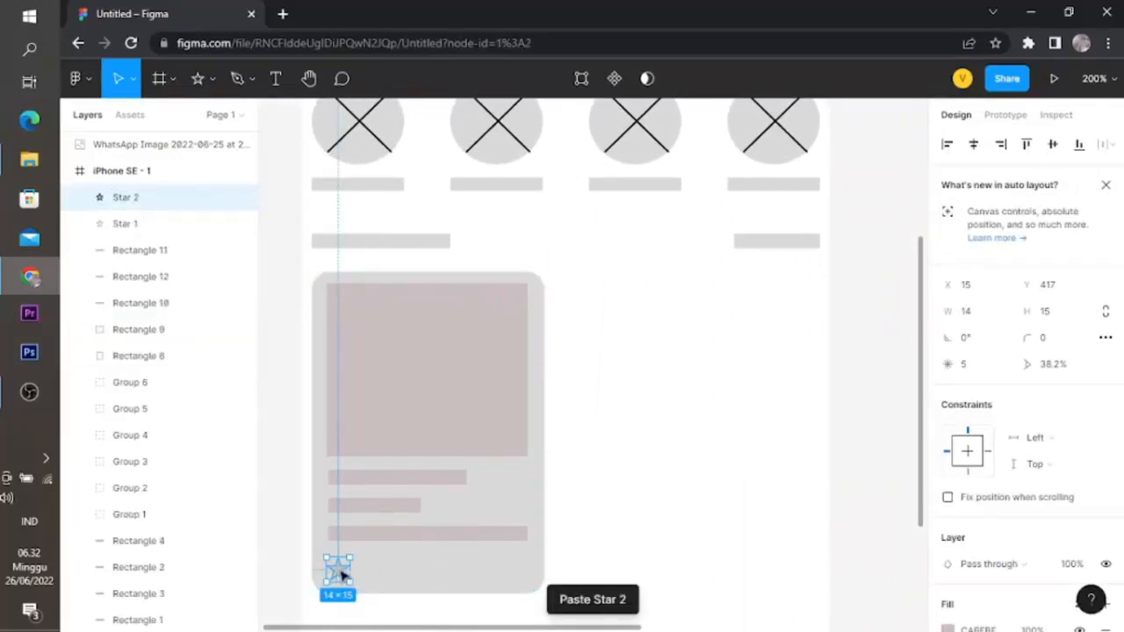
pyautogui.moveTo(337, 569); pyautogui.dragTo(427, 577)
pyautogui.hotkey('ctrl', 'v')
pyautogui.hotkey('ctrl', 'v')
pyautogui.hotkey('ctrl', 'v')
pyautogui.click(664, 521)
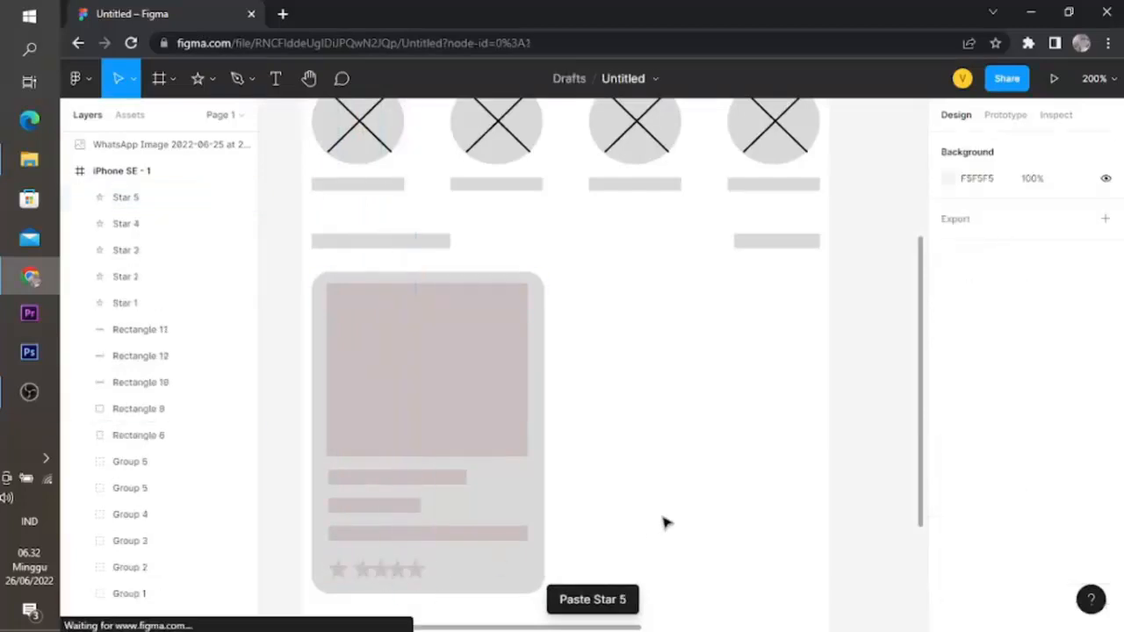
# Step: Even out the star row's spacing by shifting the second star to X 27 and the third and fourth stars slightly left
pyautogui.click(363, 573)
pyautogui.moveTo(360, 576); pyautogui.dragTo(357, 577)
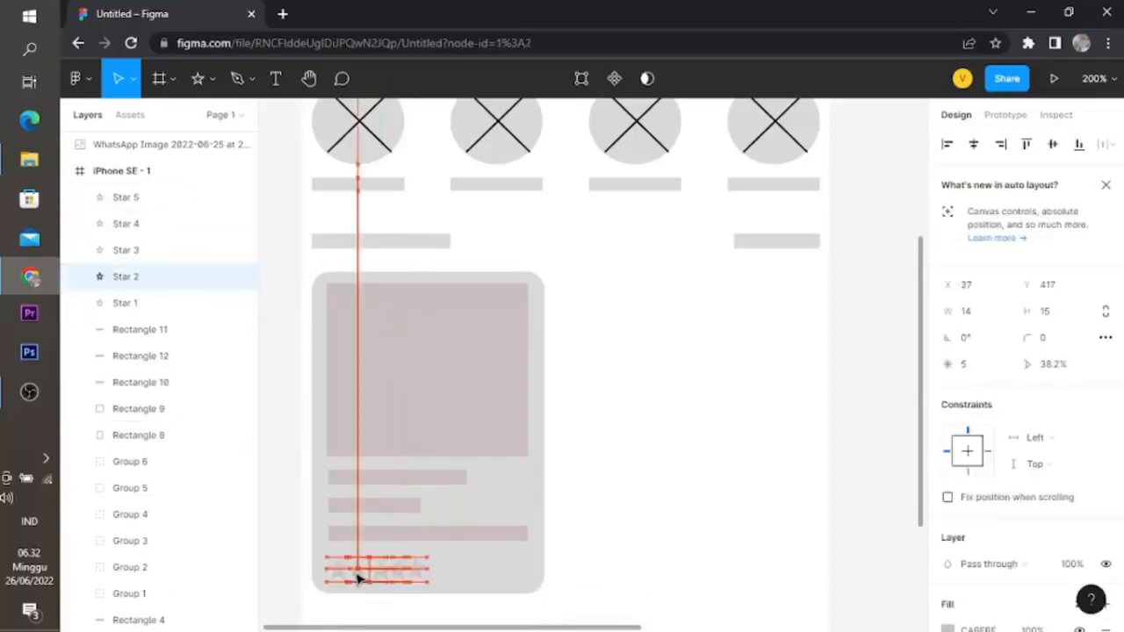
pyautogui.click(376, 623)
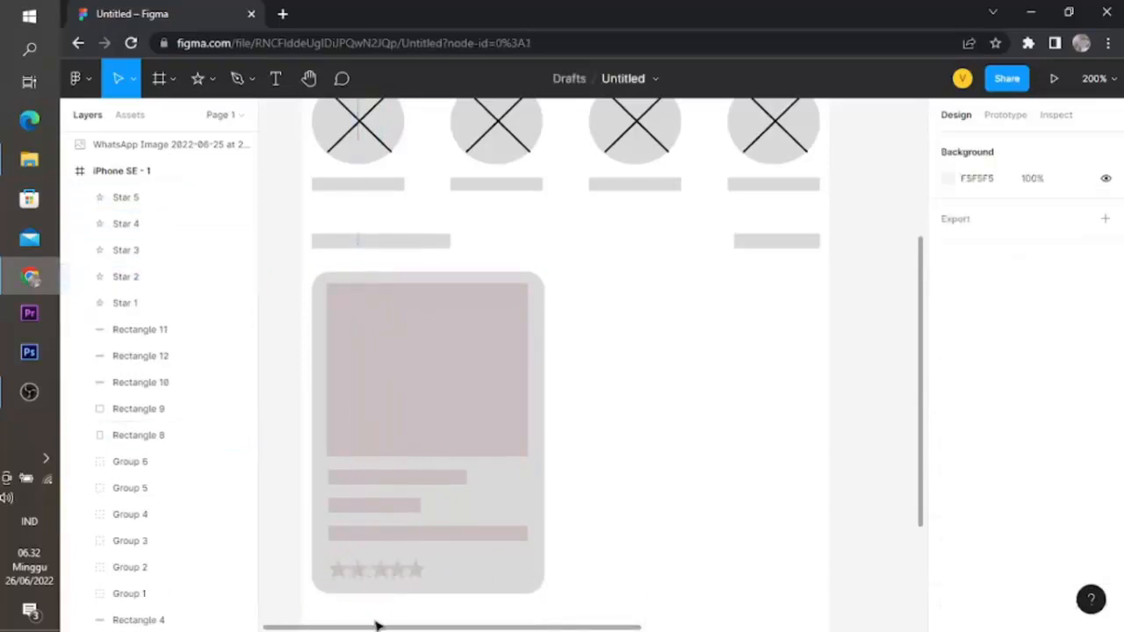
pyautogui.click(380, 574)
pyautogui.moveTo(381, 575); pyautogui.dragTo(399, 577)
pyautogui.click(381, 612)
pyautogui.click(402, 575)
pyautogui.click(409, 612)
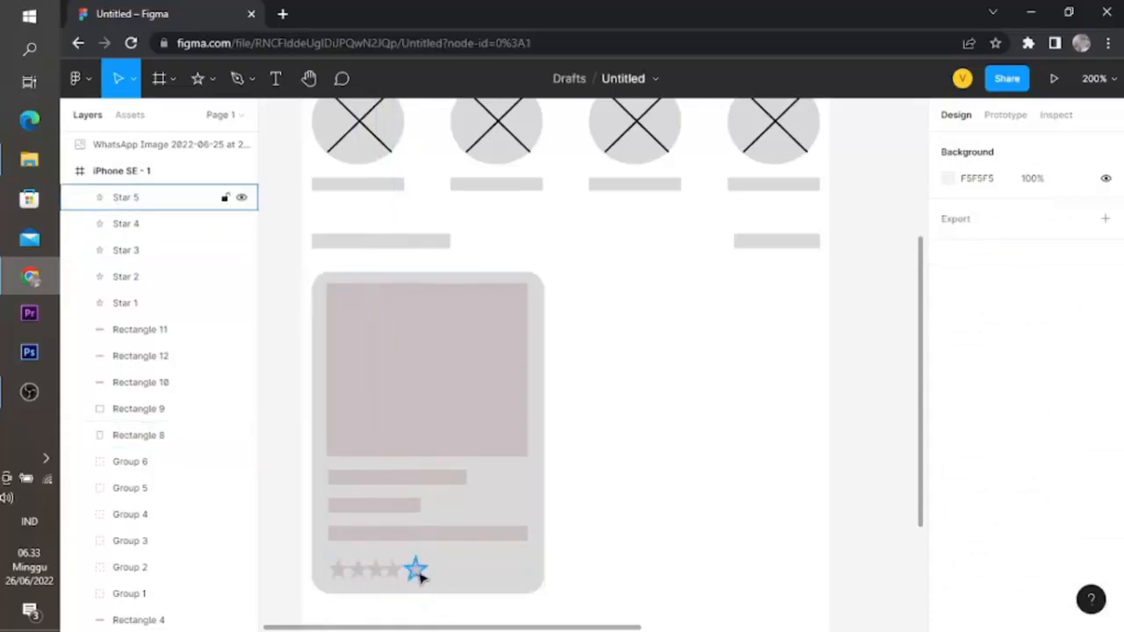
pyautogui.click(417, 575)
pyautogui.click(640, 564)
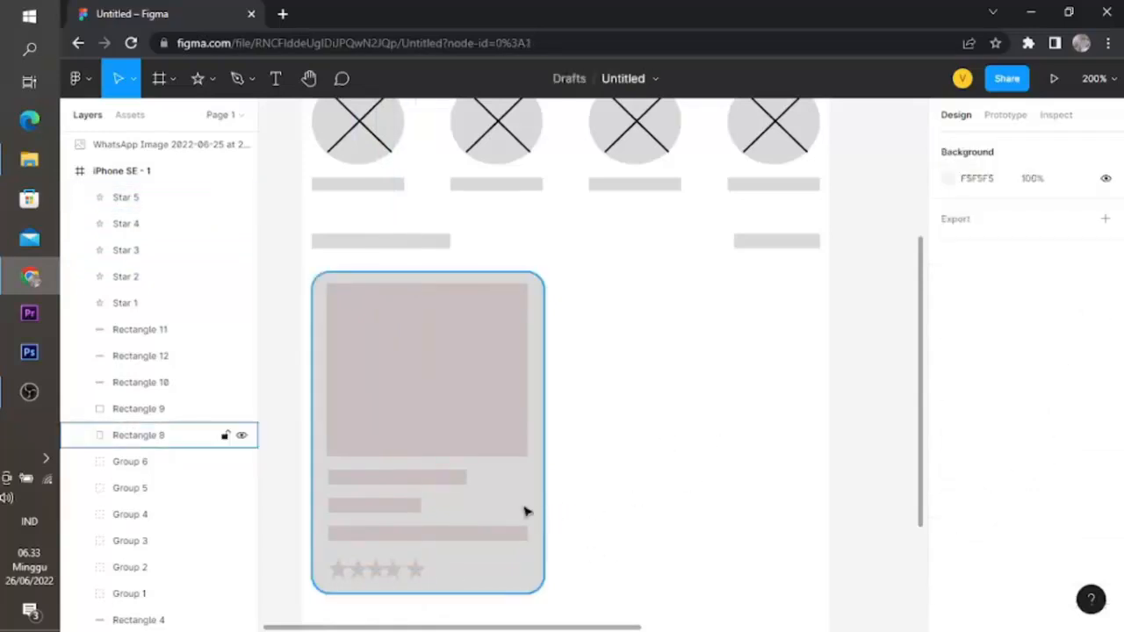
# Step: Move the lower two text bars and the star row up, with the longest bar at Y 388, and shorten the card to 174 px high
pyautogui.moveTo(389, 506); pyautogui.dragTo(394, 525)
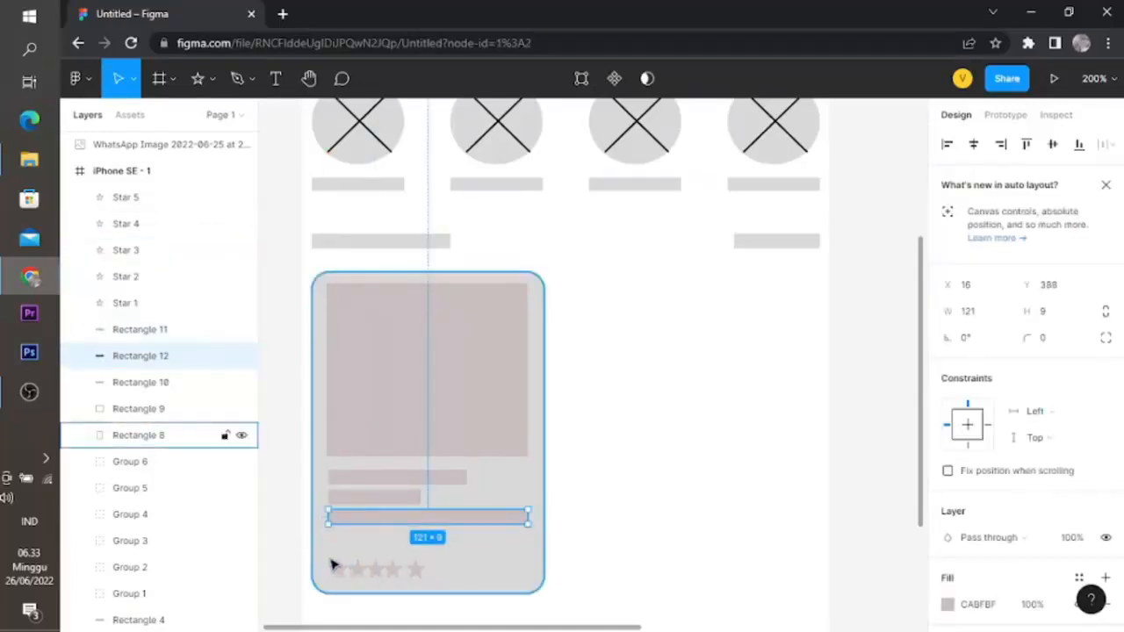
pyautogui.moveTo(326, 562); pyautogui.dragTo(634, 556)
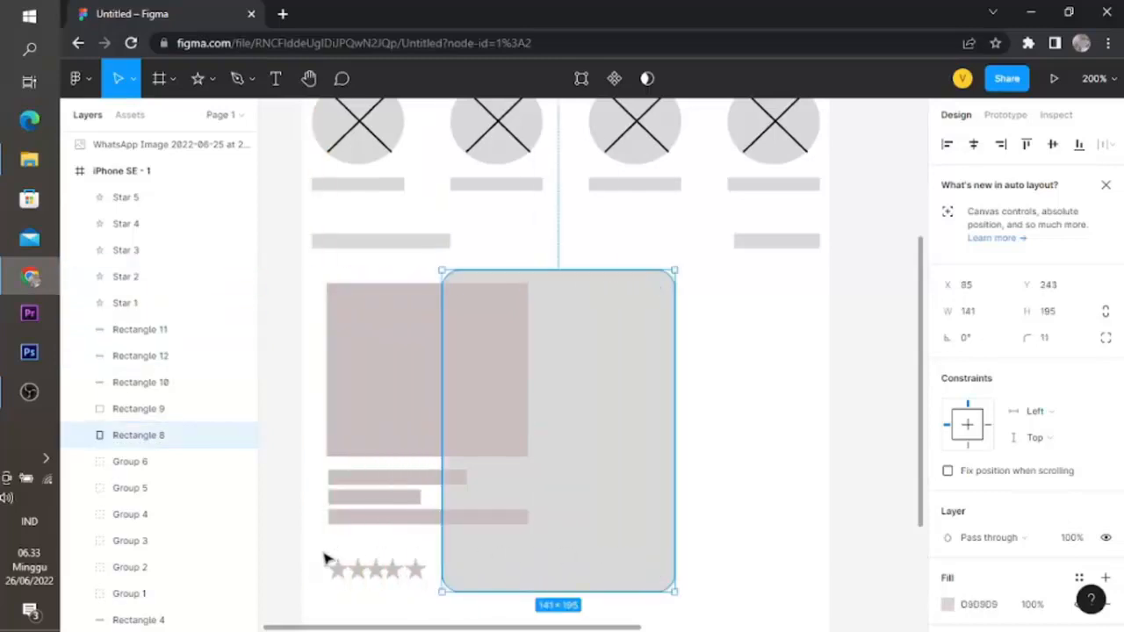
pyautogui.moveTo(321, 552); pyautogui.dragTo(381, 554)
pyautogui.click(377, 588)
pyautogui.moveTo(609, 562); pyautogui.dragTo(453, 560)
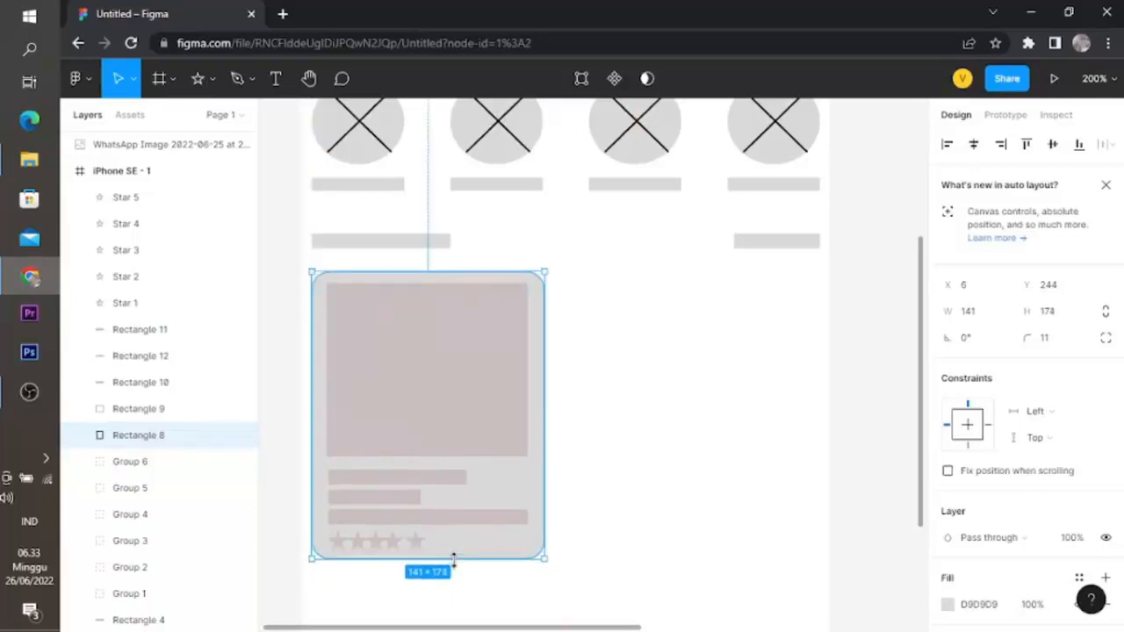
pyautogui.click(596, 567)
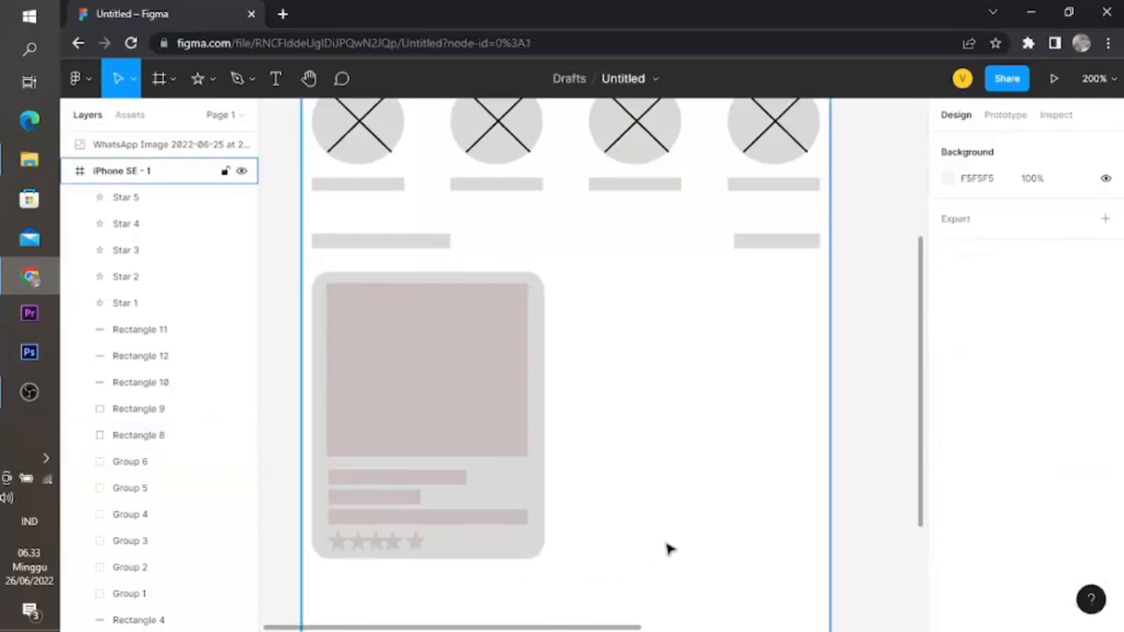
pyautogui.hotkey('shift', '0')
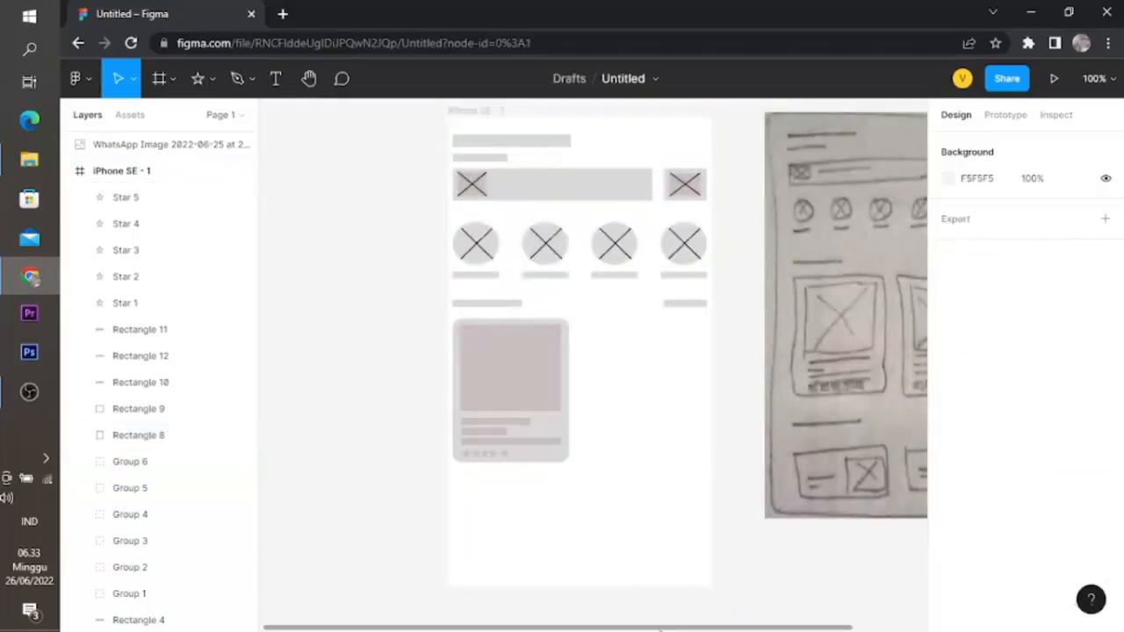
pyautogui.hscroll(3, 663, 614)
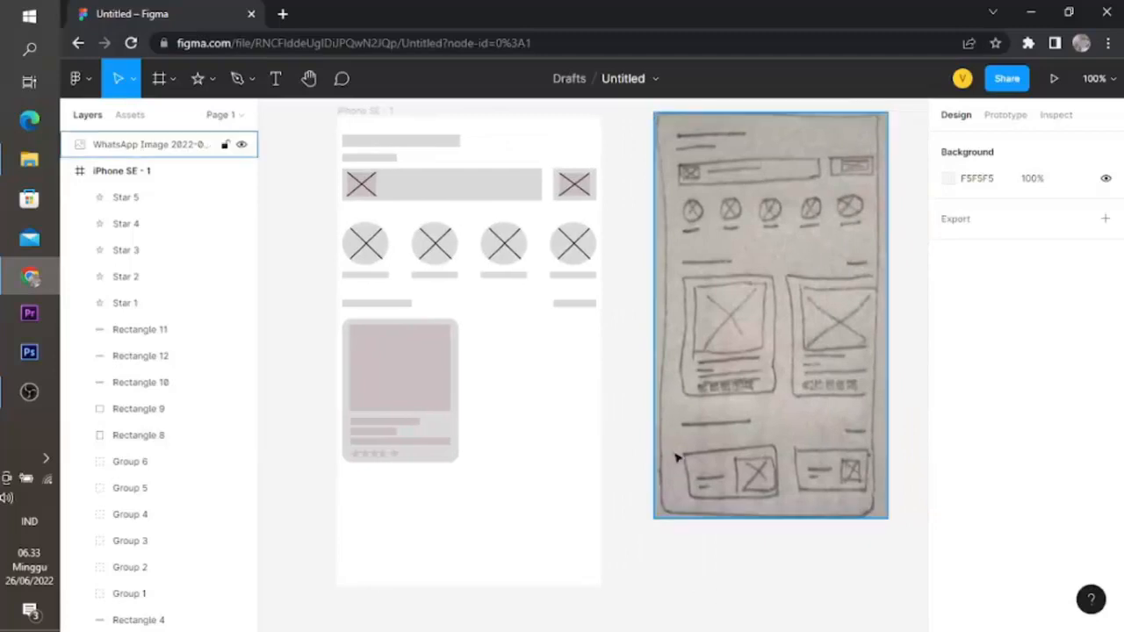
pyautogui.moveTo(336, 321); pyautogui.dragTo(488, 494)
pyautogui.hotkey('ctrl', 'g')
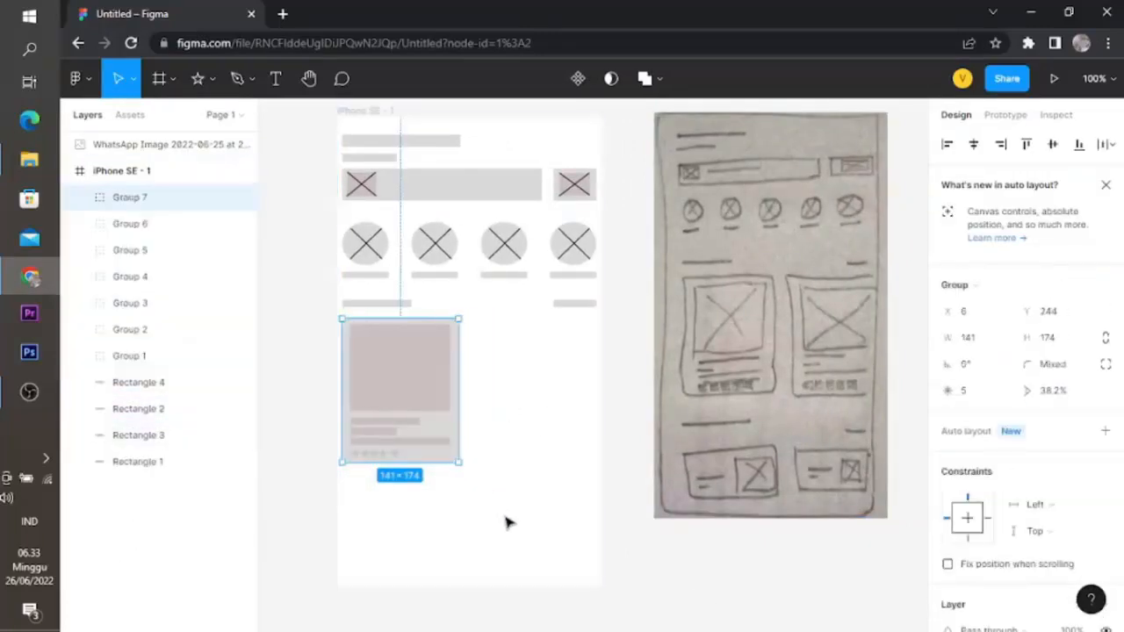
pyautogui.click(507, 522)
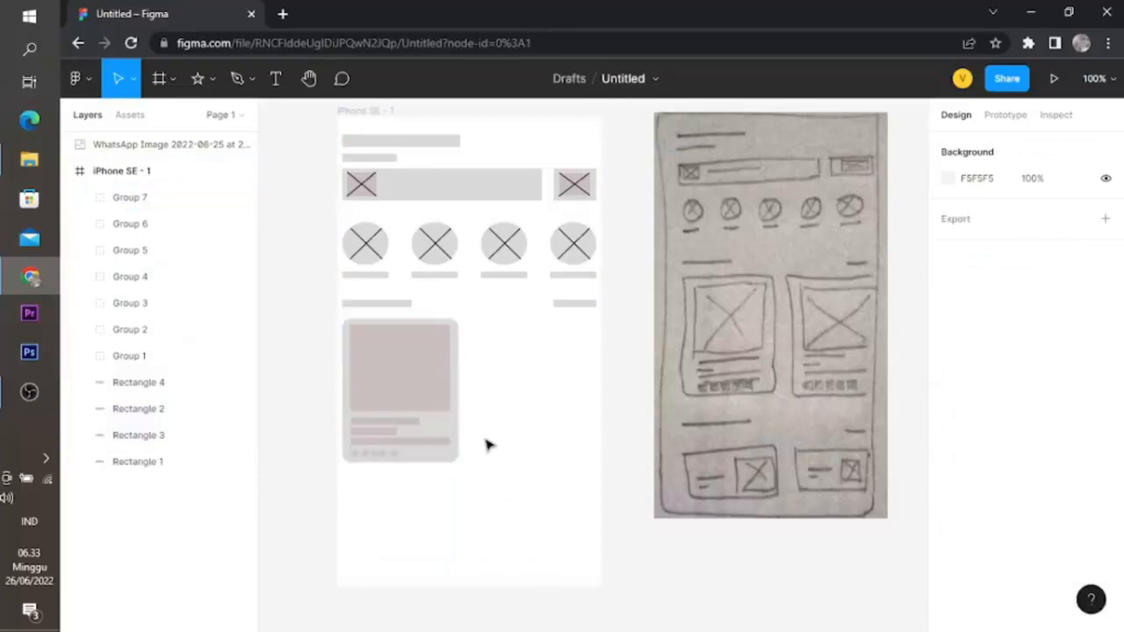
pyautogui.hotkey('ctrl', 'z')
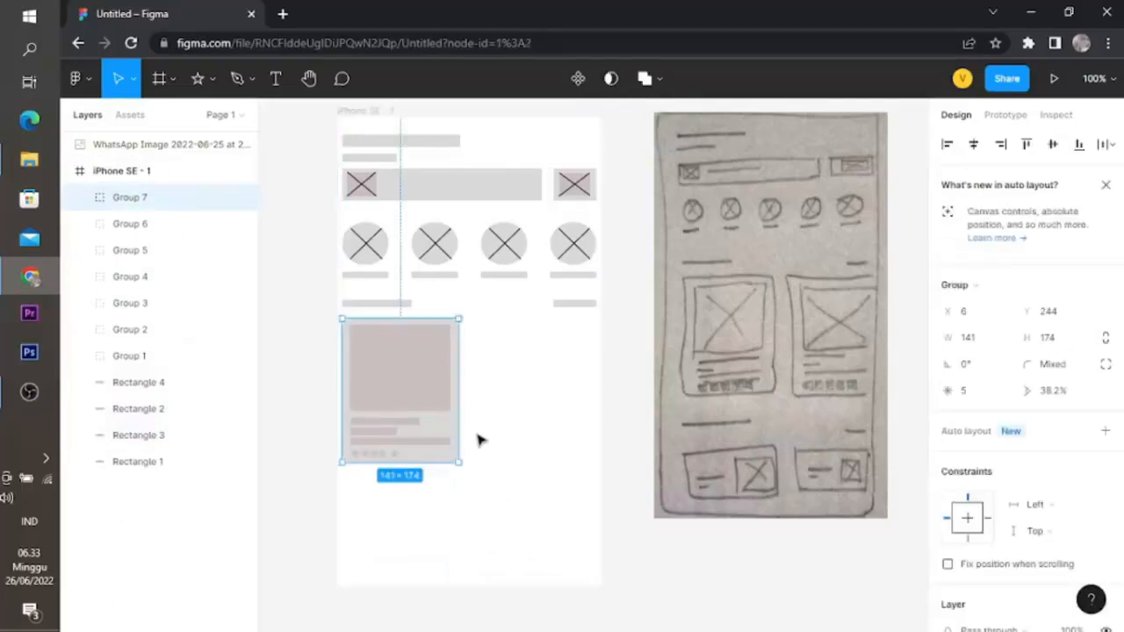
pyautogui.hotkey('ctrl', 'z')
pyautogui.click(496, 439)
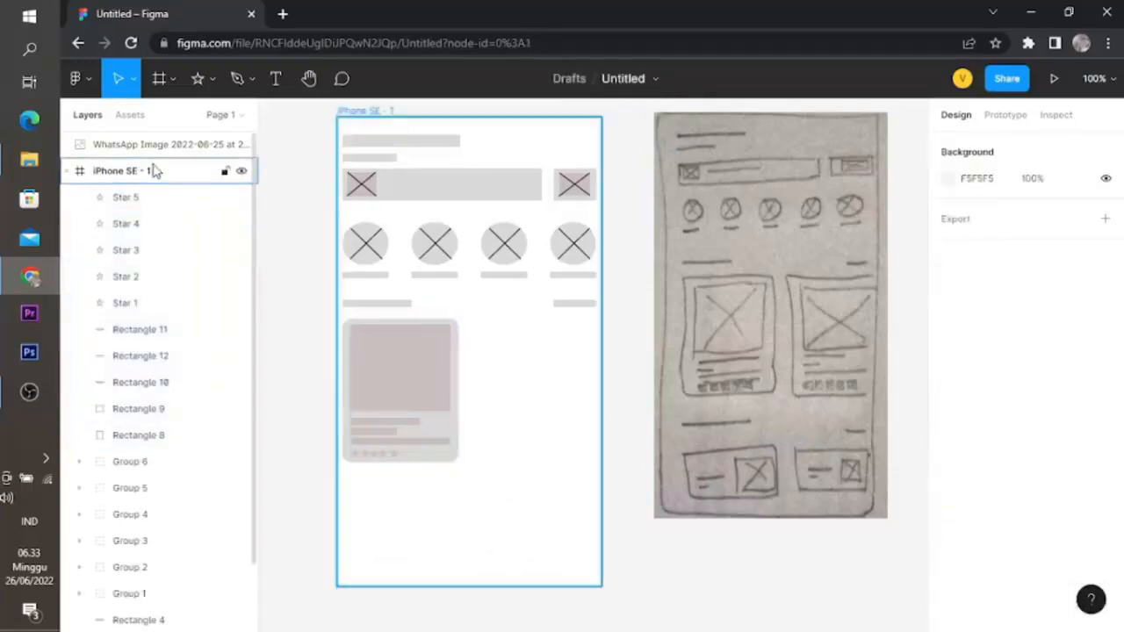
# Step: Draw a diagonal line about 161 px long from the upper-left to the lower-right corner of the card's image placeholder
pyautogui.click(211, 79)
pyautogui.click(186, 143)
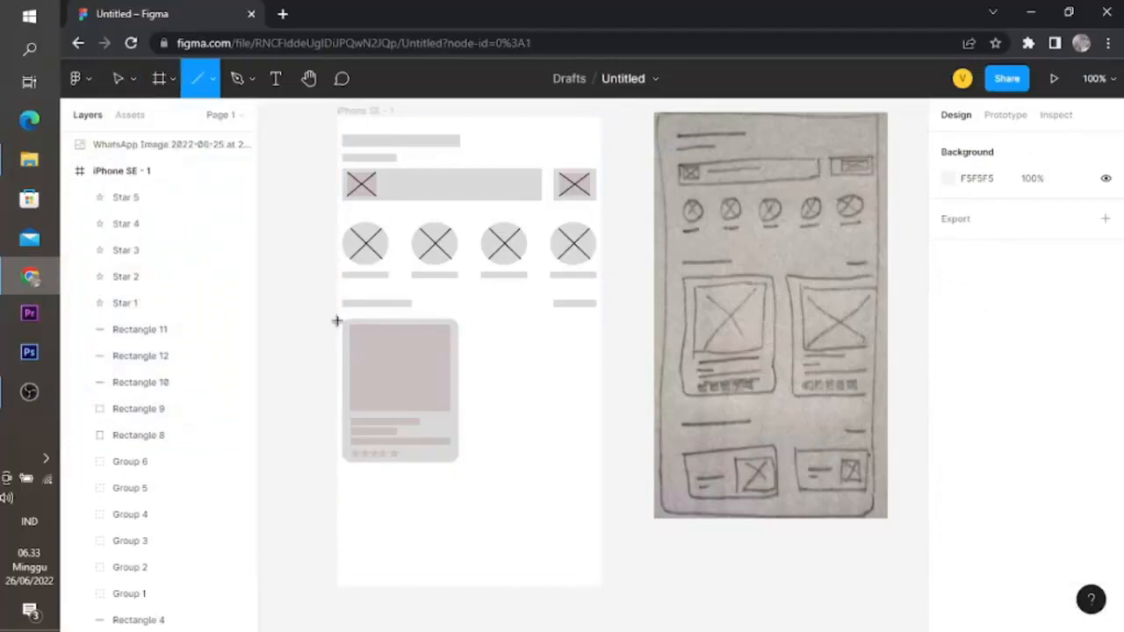
pyautogui.moveTo(351, 325)
pyautogui.mouseDown()
pyautogui.moveTo(459, 426)
pyautogui.moveTo(448, 410)
pyautogui.mouseUp()
pyautogui.click(517, 429)
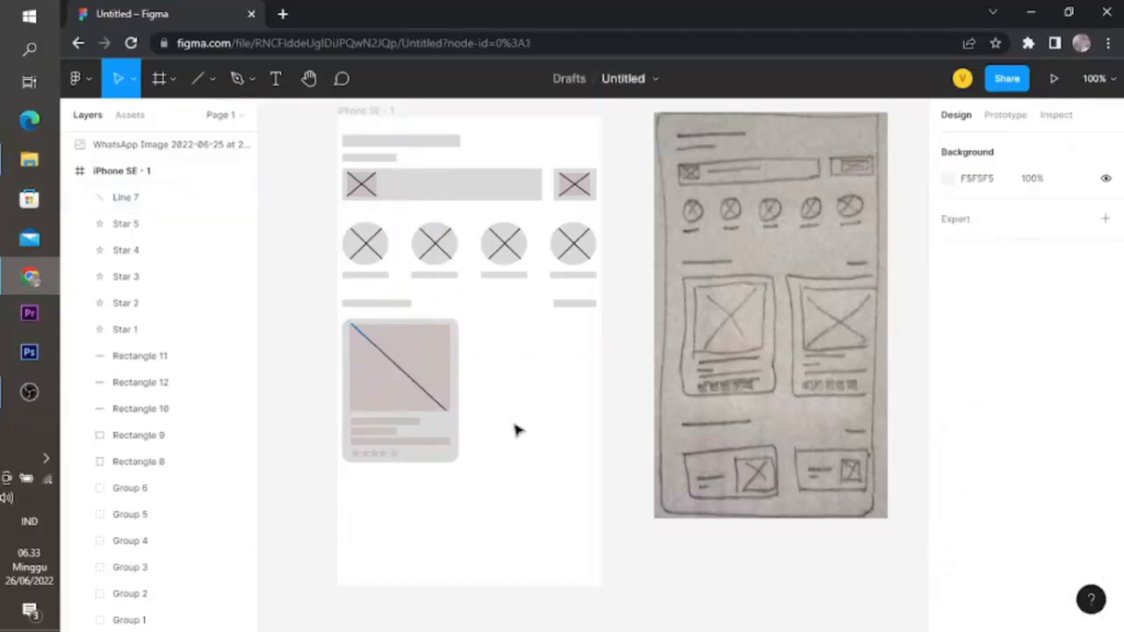
pyautogui.click(407, 377)
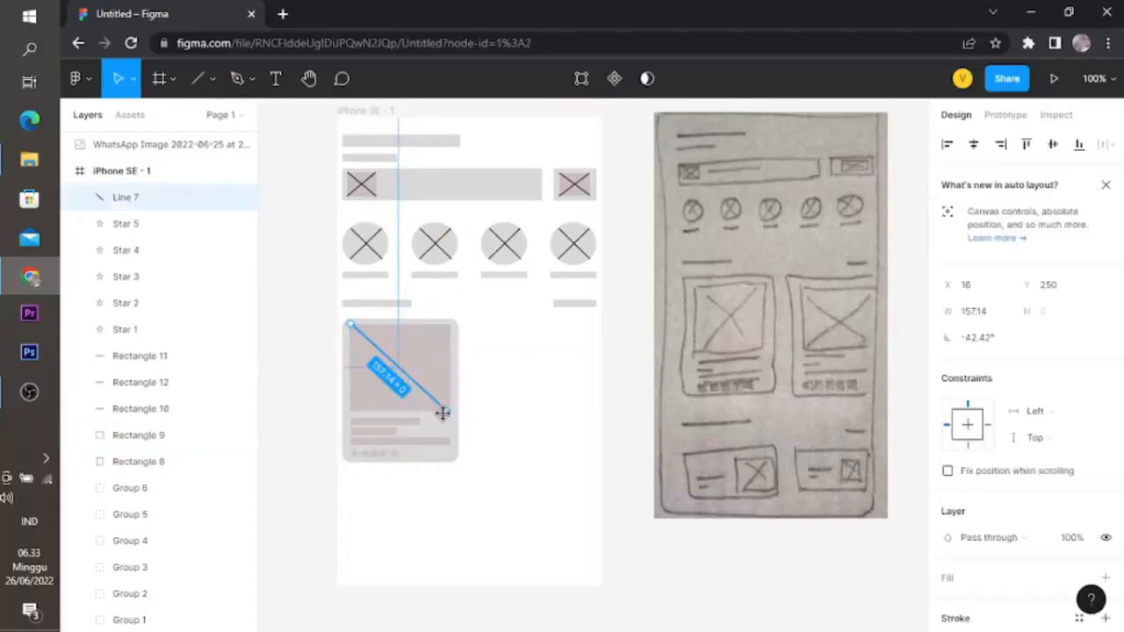
pyautogui.click(537, 417)
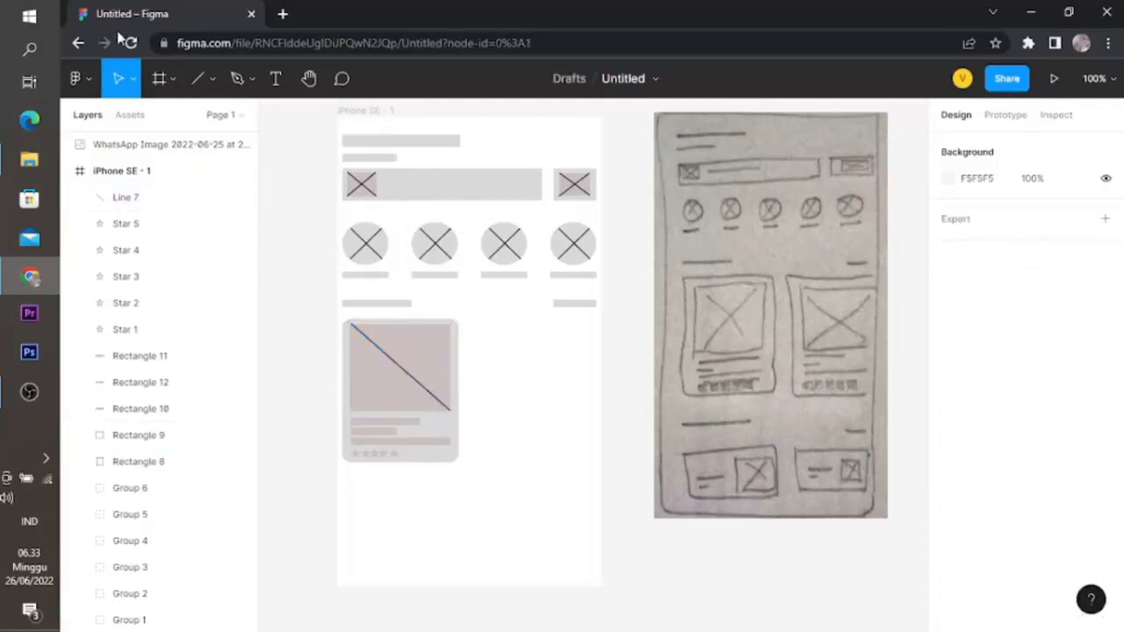
# Step: Draw a second diagonal line from the lower-left to the upper-right corner of the card's image placeholder to complete the cross
pyautogui.click(199, 88)
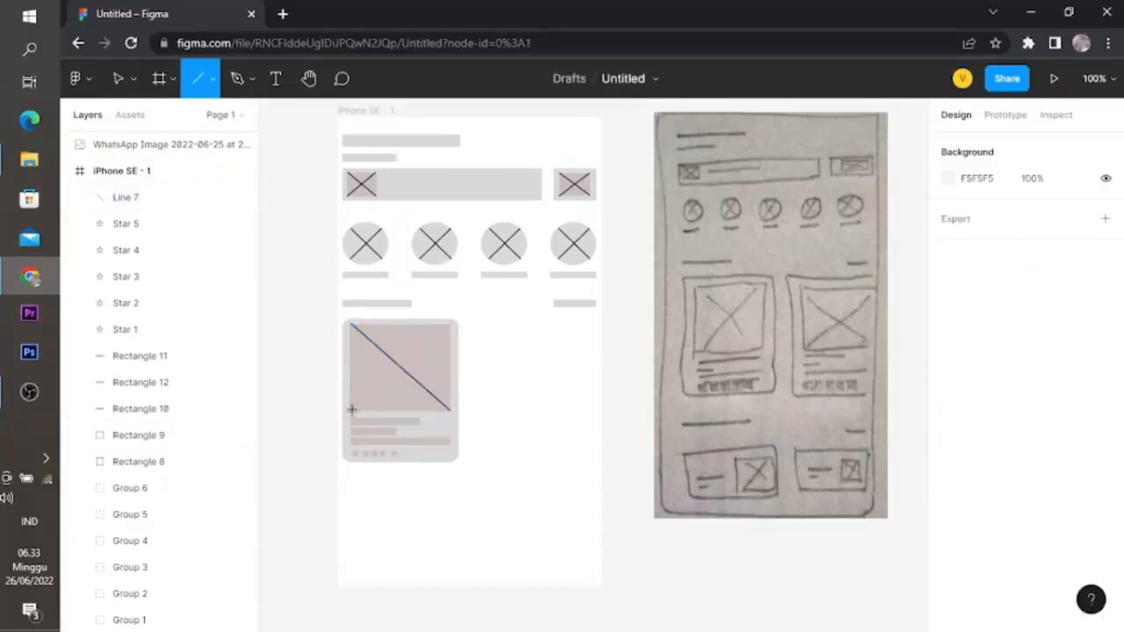
pyautogui.moveTo(350, 410); pyautogui.dragTo(451, 325)
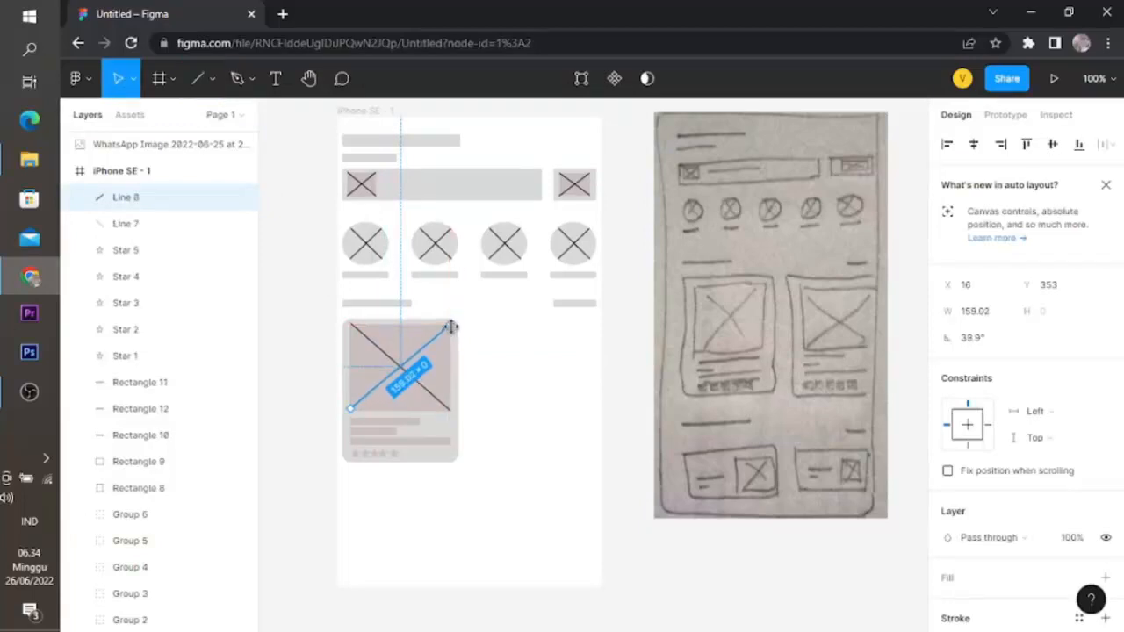
pyautogui.click(467, 380)
pyautogui.click(373, 394)
pyautogui.moveTo(352, 411); pyautogui.dragTo(349, 410)
pyautogui.click(509, 420)
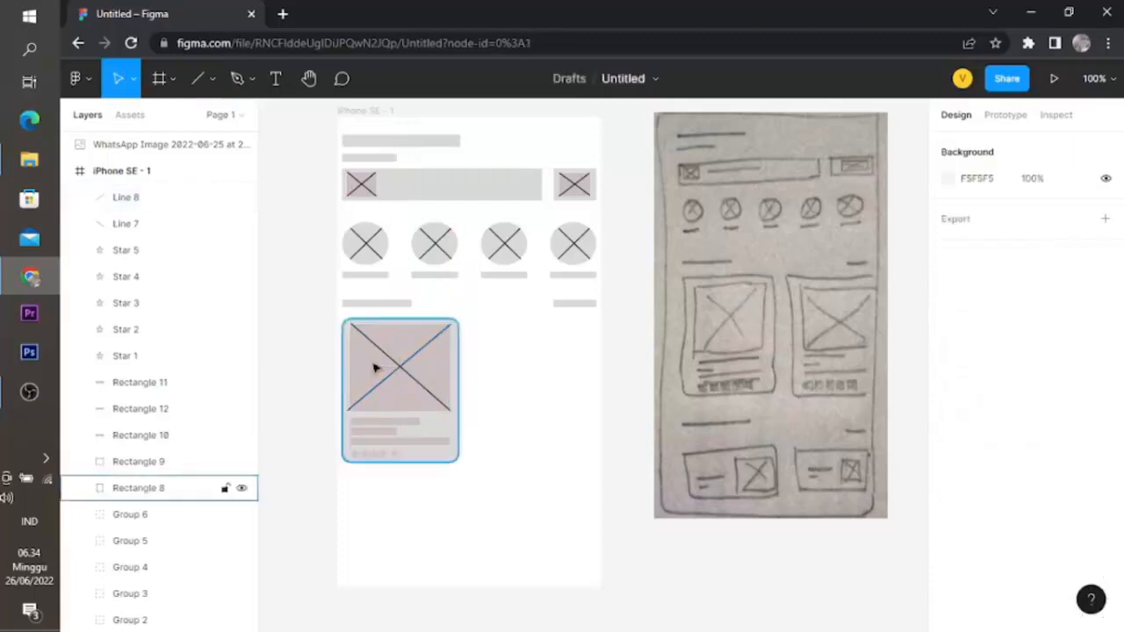
# Step: Adjust the left ends of both diagonals so they meet the left corners of the image placeholder
pyautogui.click(372, 344)
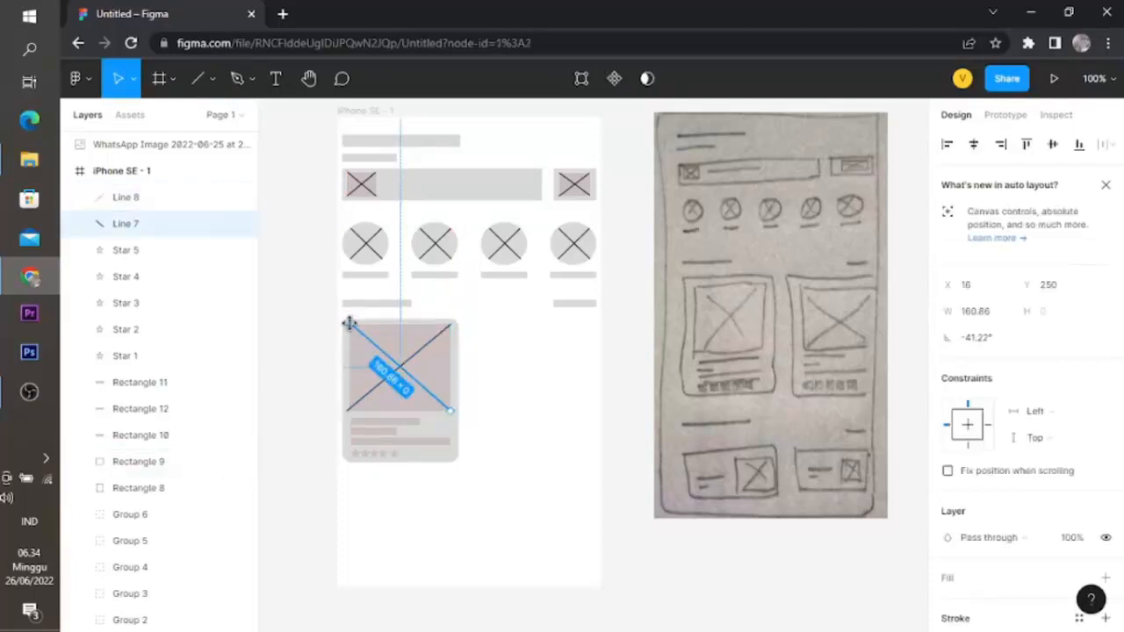
pyautogui.moveTo(349, 323); pyautogui.dragTo(351, 326)
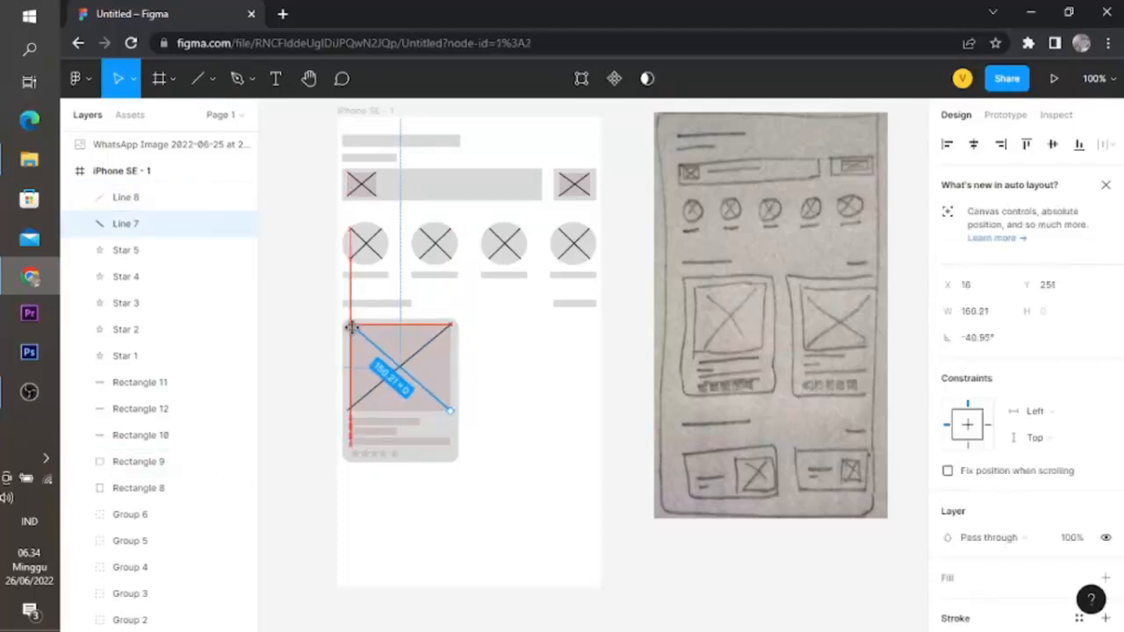
pyautogui.click(557, 399)
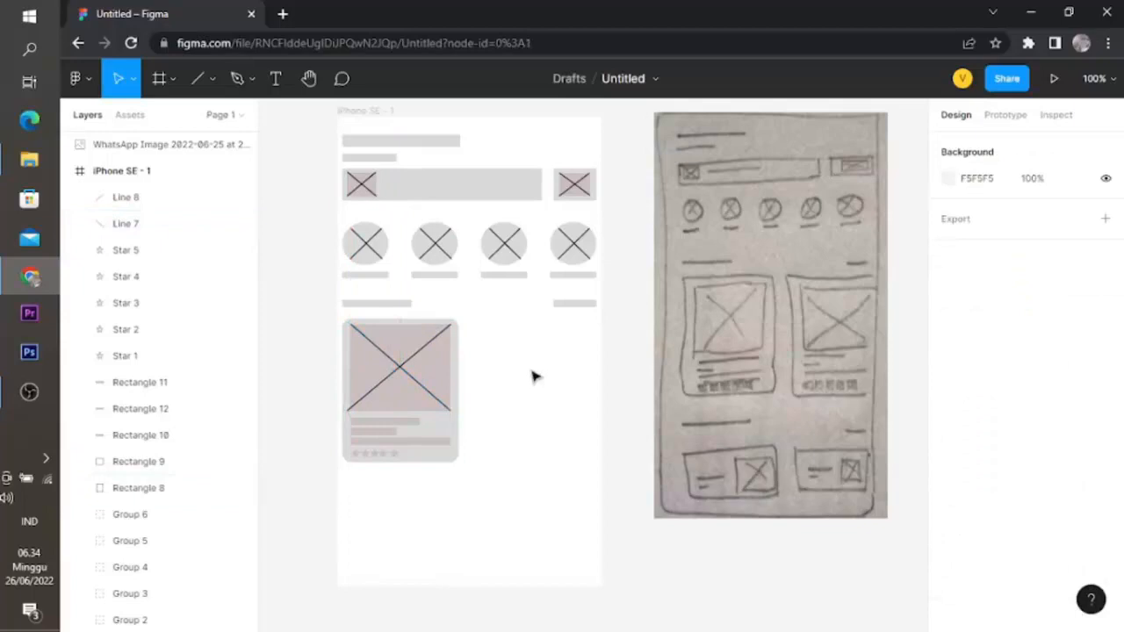
pyautogui.click(365, 395)
pyautogui.click(369, 394)
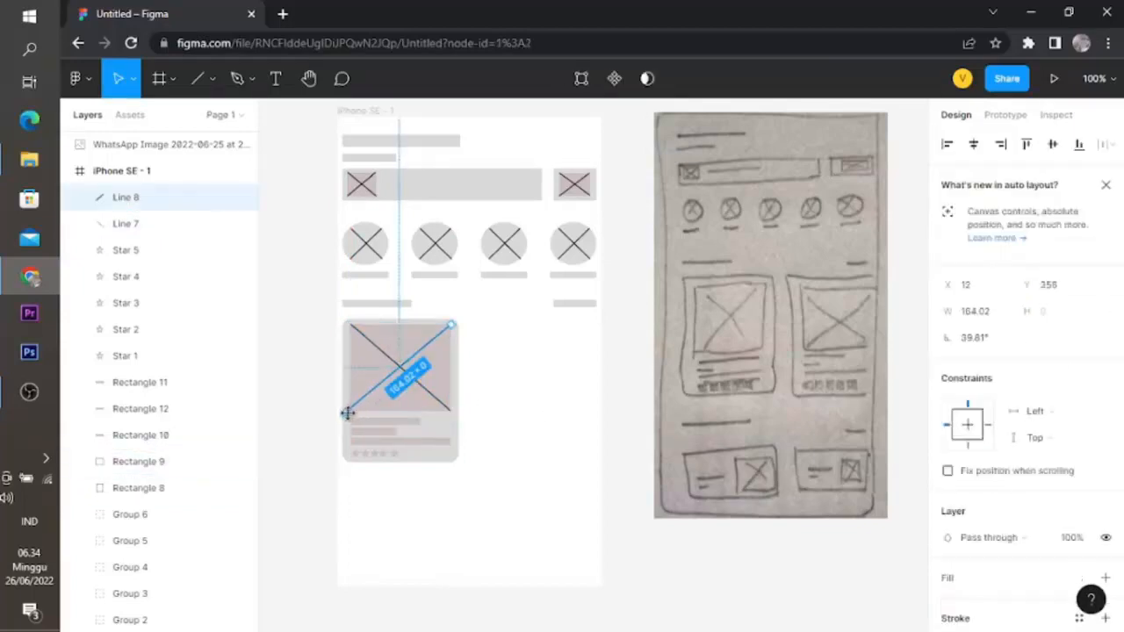
pyautogui.moveTo(348, 412); pyautogui.dragTo(351, 413)
pyautogui.click(602, 466)
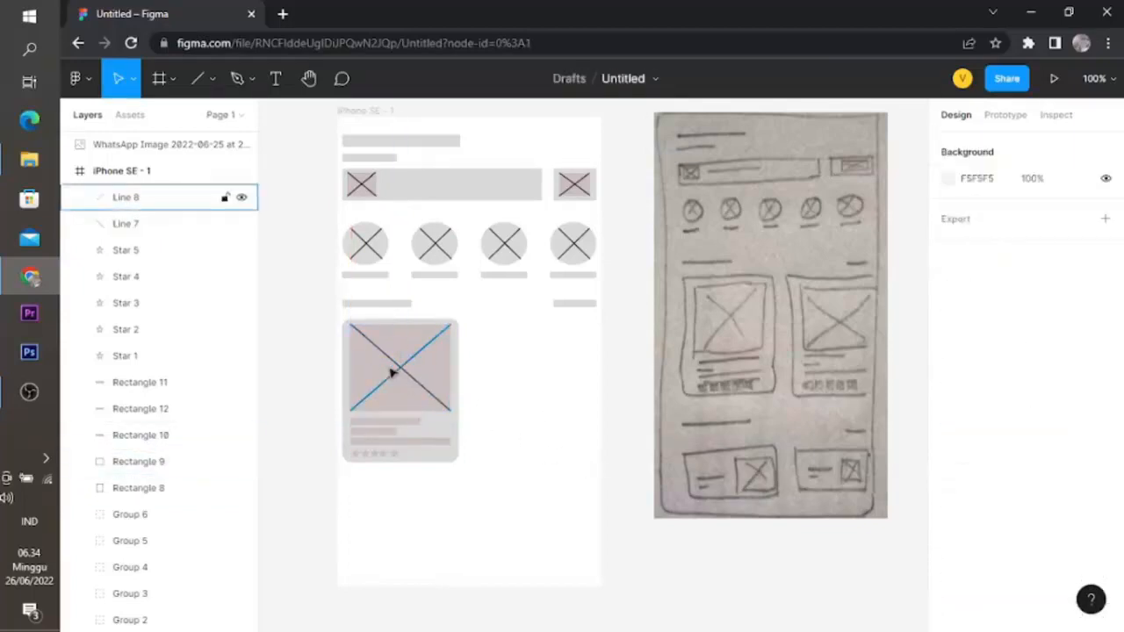
# Step: Group all elements of the card and place a duplicate of the group beside it at the same height, near the frame's right edge
pyautogui.moveTo(333, 321); pyautogui.dragTo(466, 469)
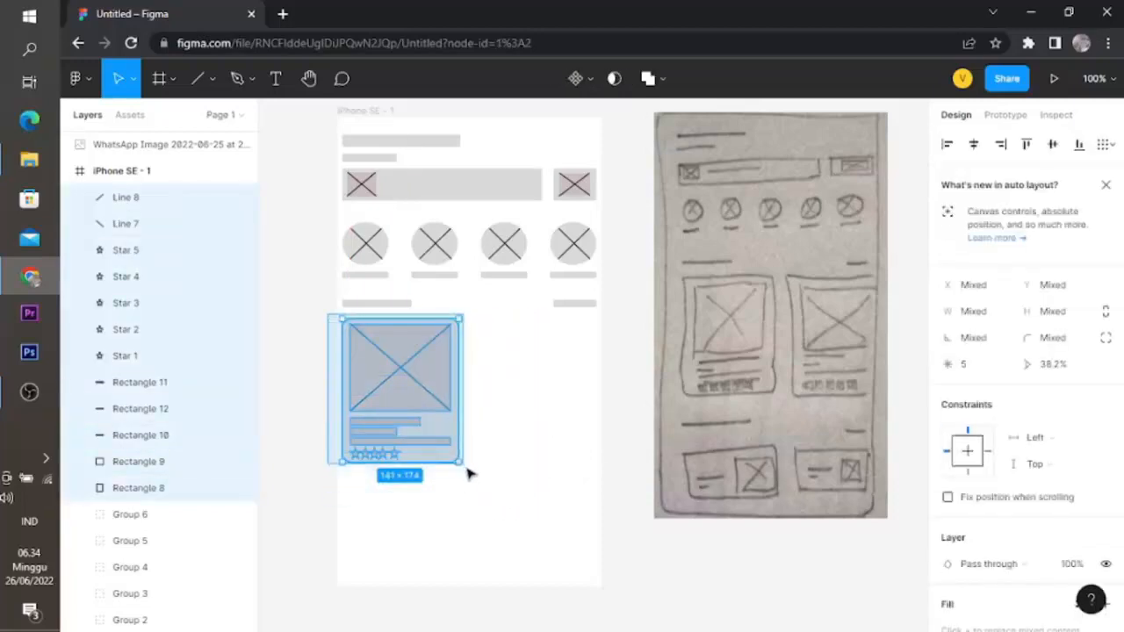
pyautogui.hotkey('ctrl', 'g')
pyautogui.click(461, 474)
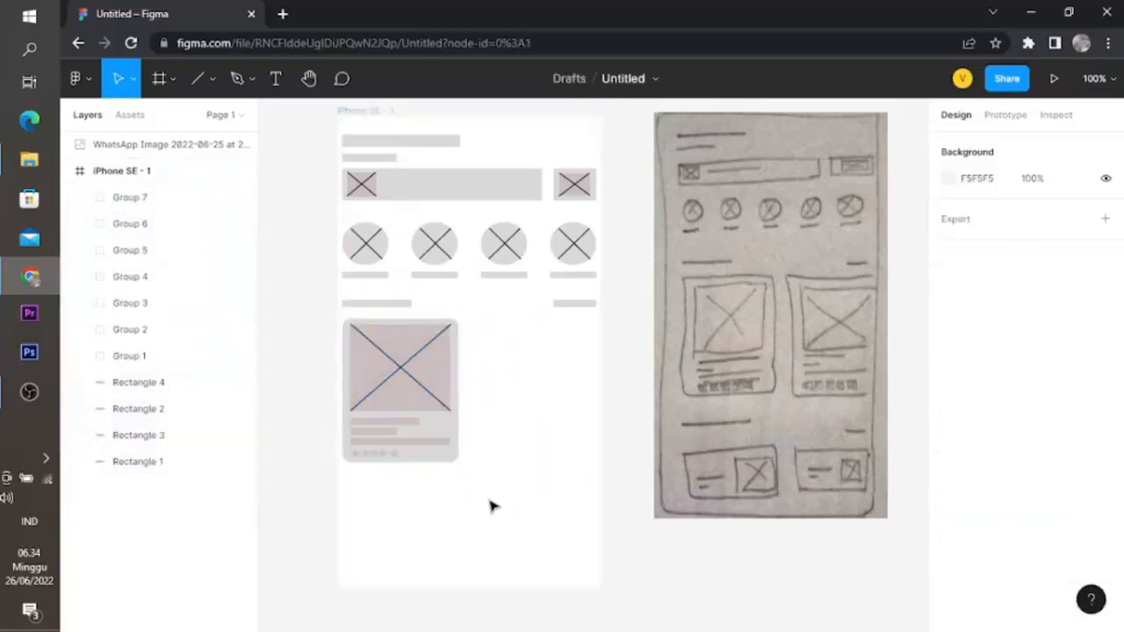
pyautogui.click(439, 401)
pyautogui.hotkey('ctrl', 'c')
pyautogui.hotkey('ctrl', 'v')
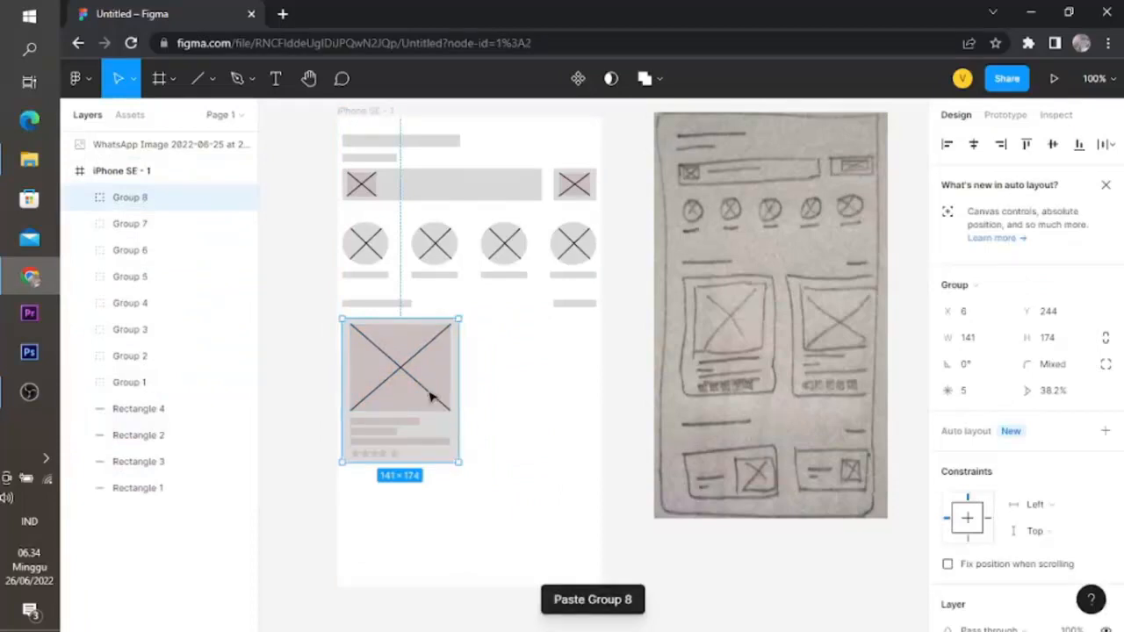
pyautogui.moveTo(437, 394); pyautogui.dragTo(566, 399)
pyautogui.click(478, 508)
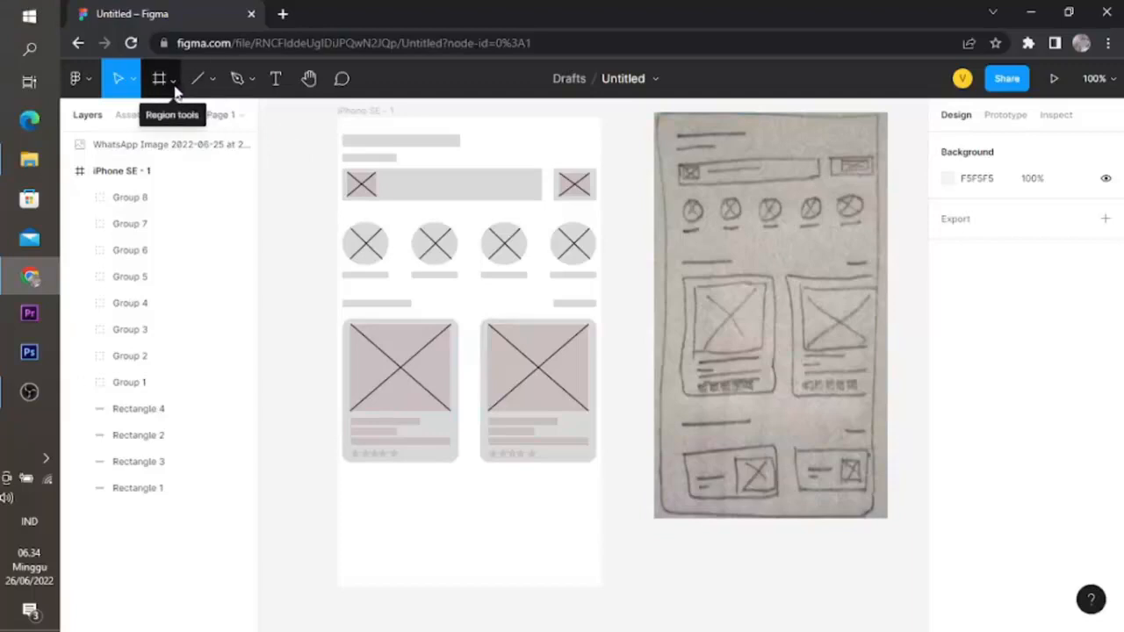
# Step: Draw a 320 × 46 px rectangle at X 0, Y 522 as a bar across the bottom of the iPhone SE frame
pyautogui.click(212, 85)
pyautogui.click(189, 119)
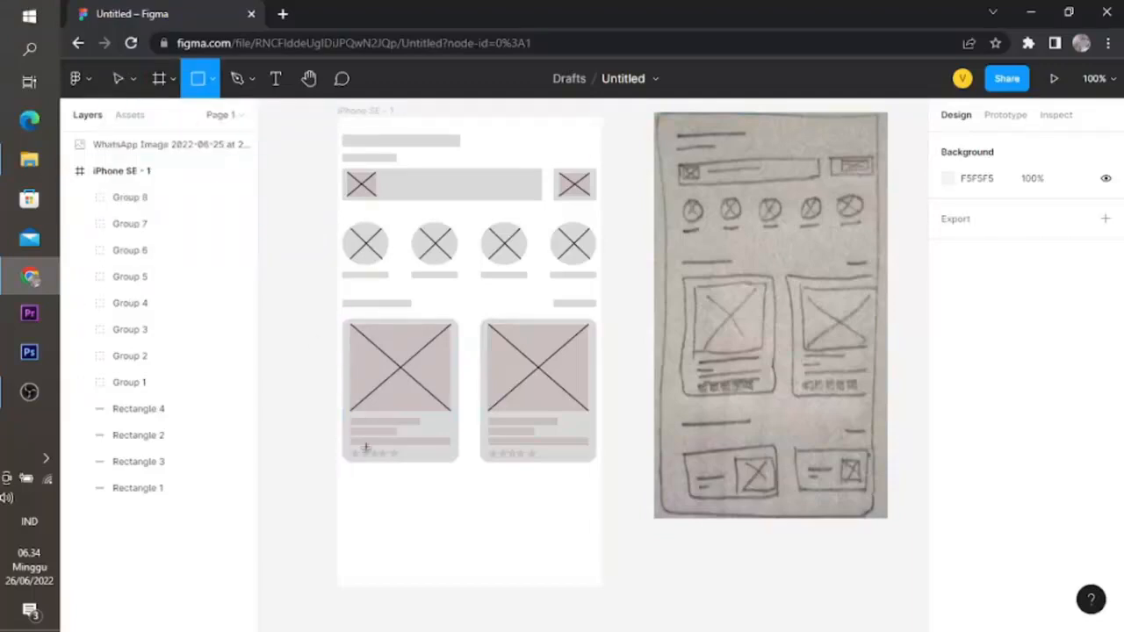
pyautogui.moveTo(339, 549)
pyautogui.mouseDown()
pyautogui.moveTo(479, 584)
pyautogui.moveTo(612, 593)
pyautogui.moveTo(603, 595)
pyautogui.mouseUp()
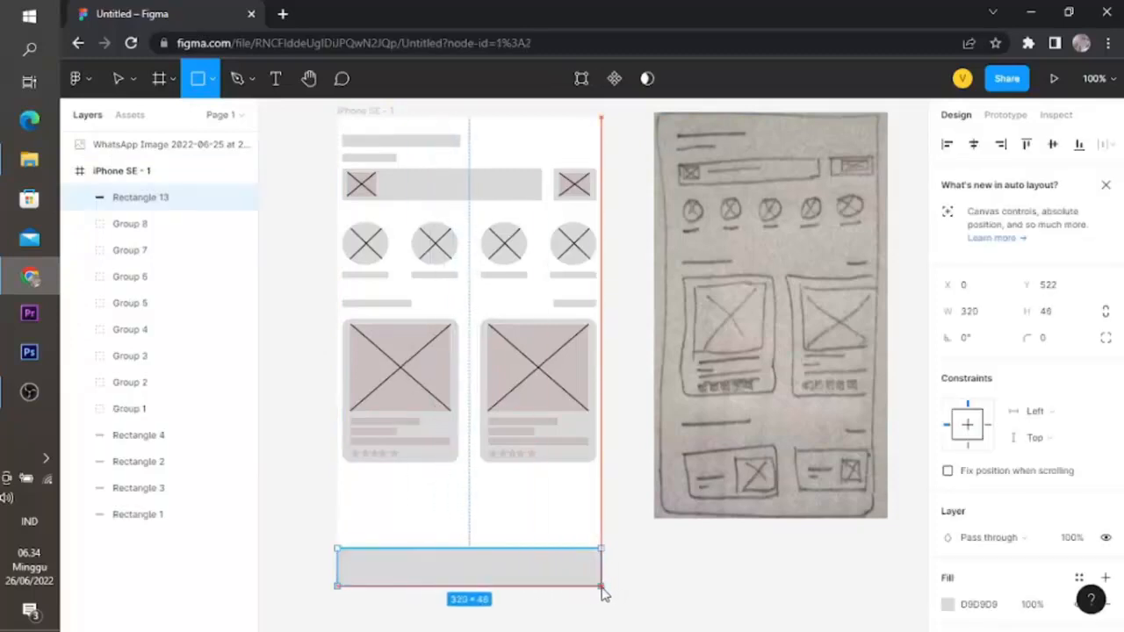
pyautogui.moveTo(338, 571); pyautogui.dragTo(337, 564)
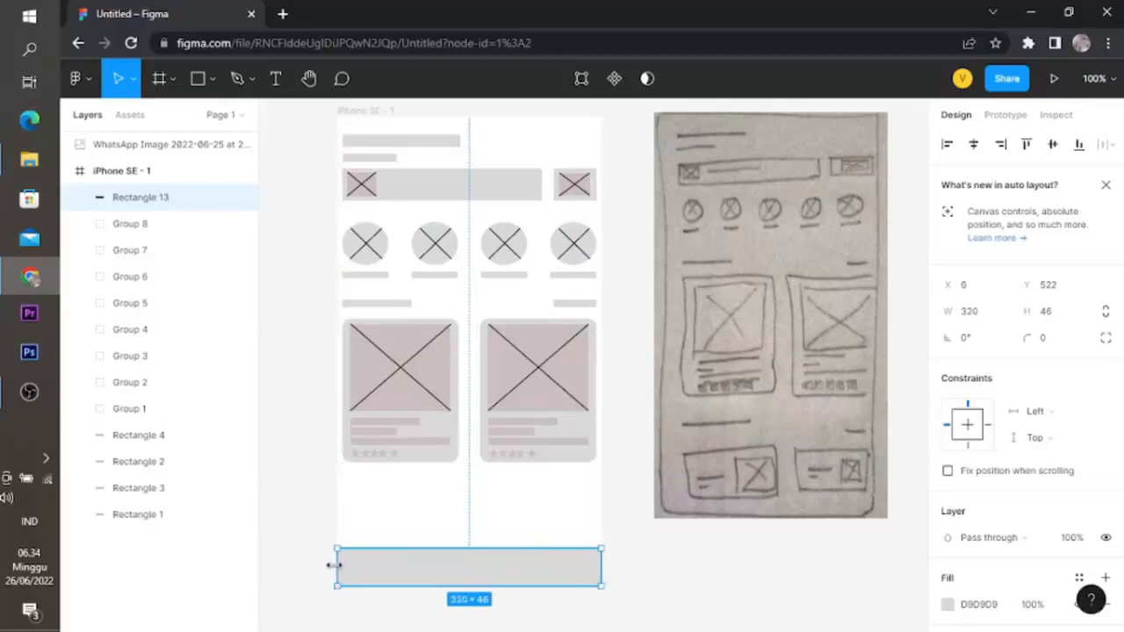
pyautogui.click(746, 597)
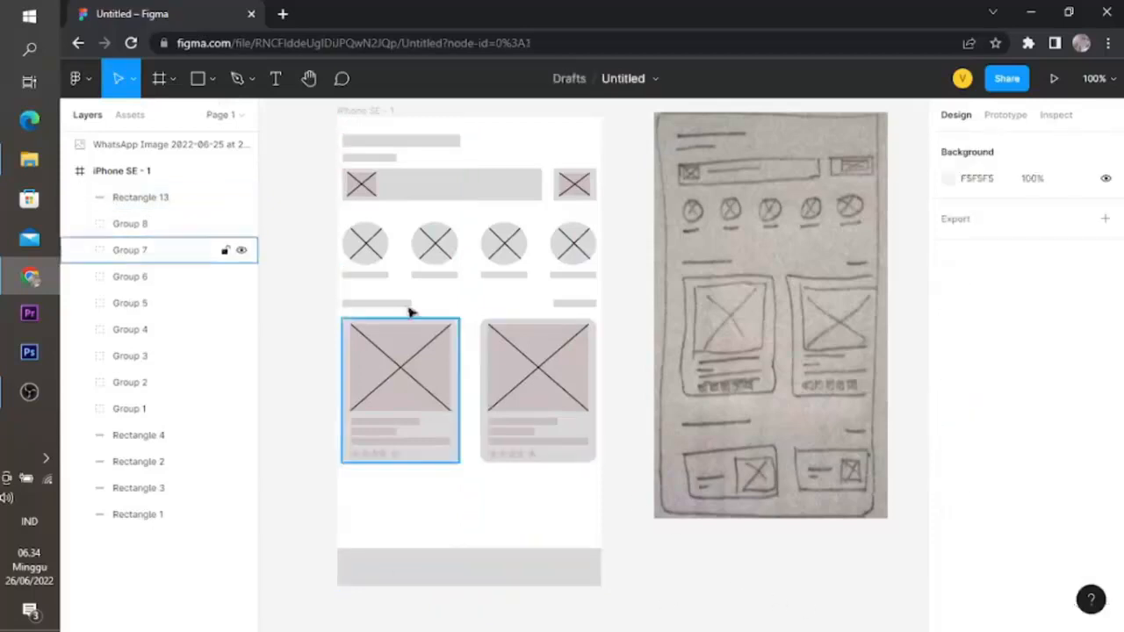
# Step: Draw a 50 × 39 px rectangle at X 8, Y 529 inside the bottom bar and fill it with CABFBF
pyautogui.click(199, 81)
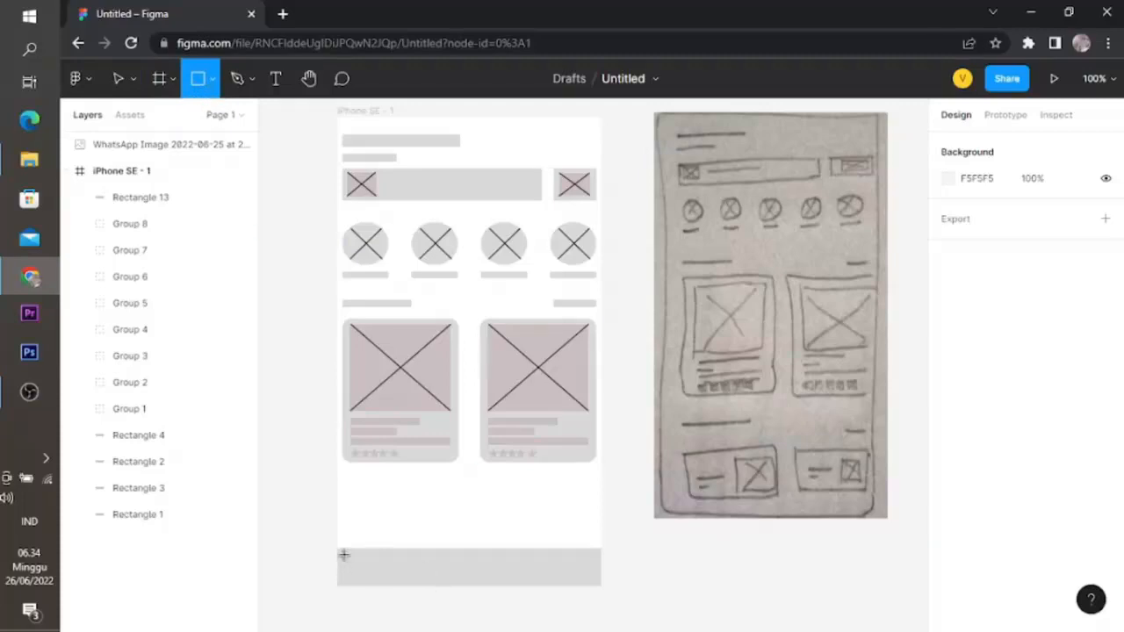
pyautogui.moveTo(343, 555); pyautogui.dragTo(386, 587)
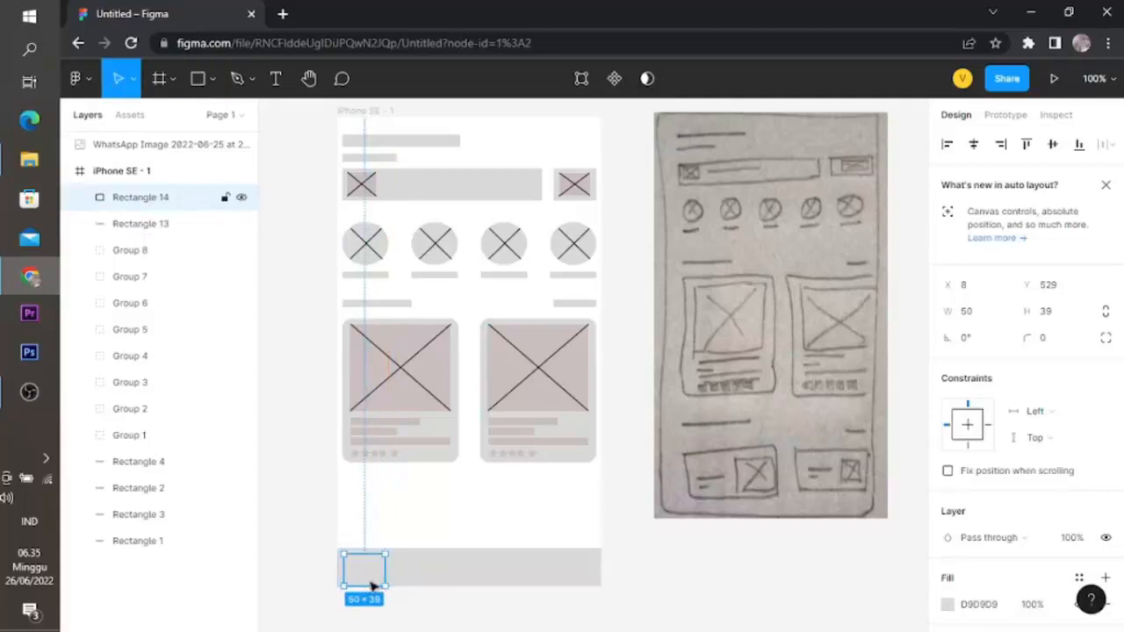
pyautogui.click(946, 604)
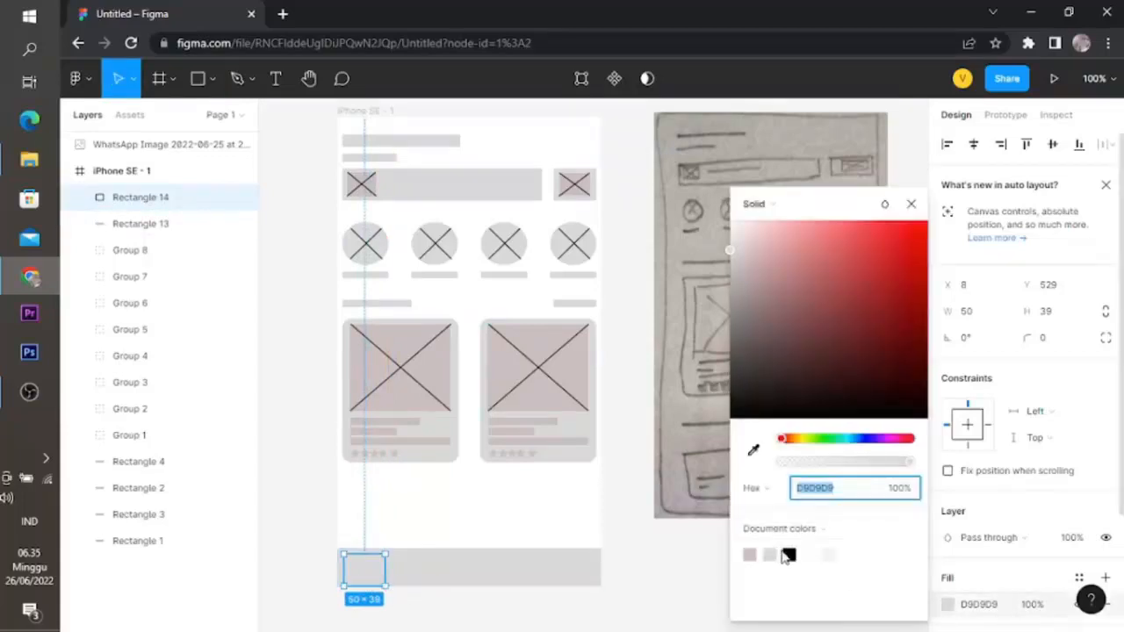
pyautogui.click(749, 555)
pyautogui.click(644, 612)
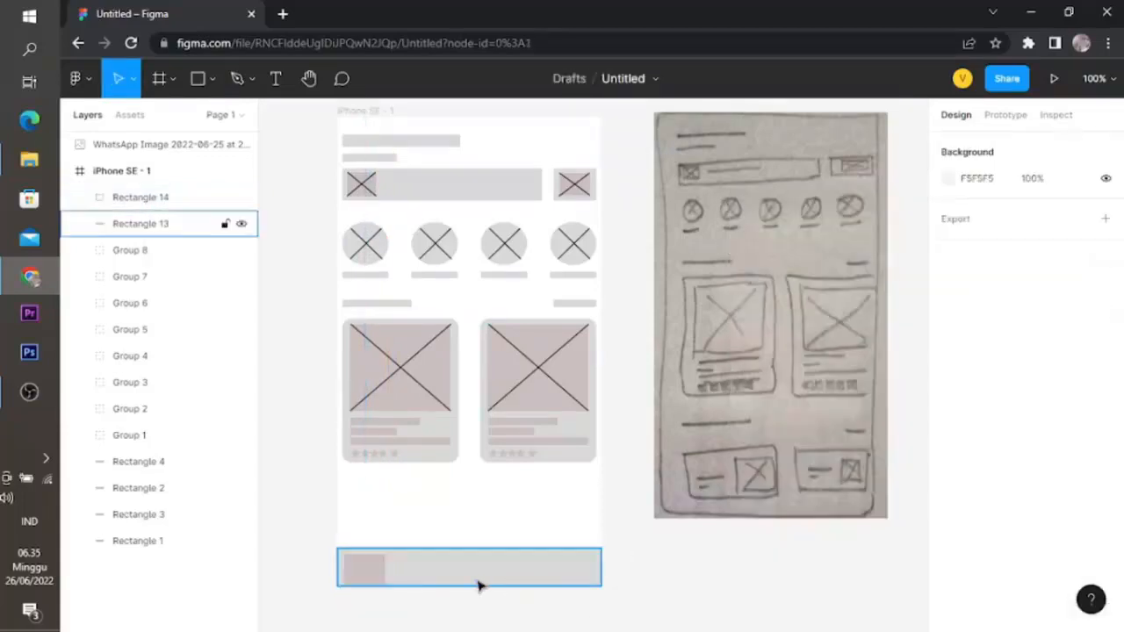
# Step: Duplicate the small rectangle three times and spread the copies along the bottom bar, the last one at X 248, Y 525
pyautogui.click(376, 576)
pyautogui.hotkey('ctrl', 'c')
pyautogui.hotkey('ctrl', 'v')
pyautogui.moveTo(376, 576); pyautogui.dragTo(577, 576)
pyautogui.hotkey('ctrl', 'c')
pyautogui.hotkey('ctrl', 'v')
pyautogui.hotkey('ctrl', 'c')
pyautogui.hotkey('ctrl', 'v')
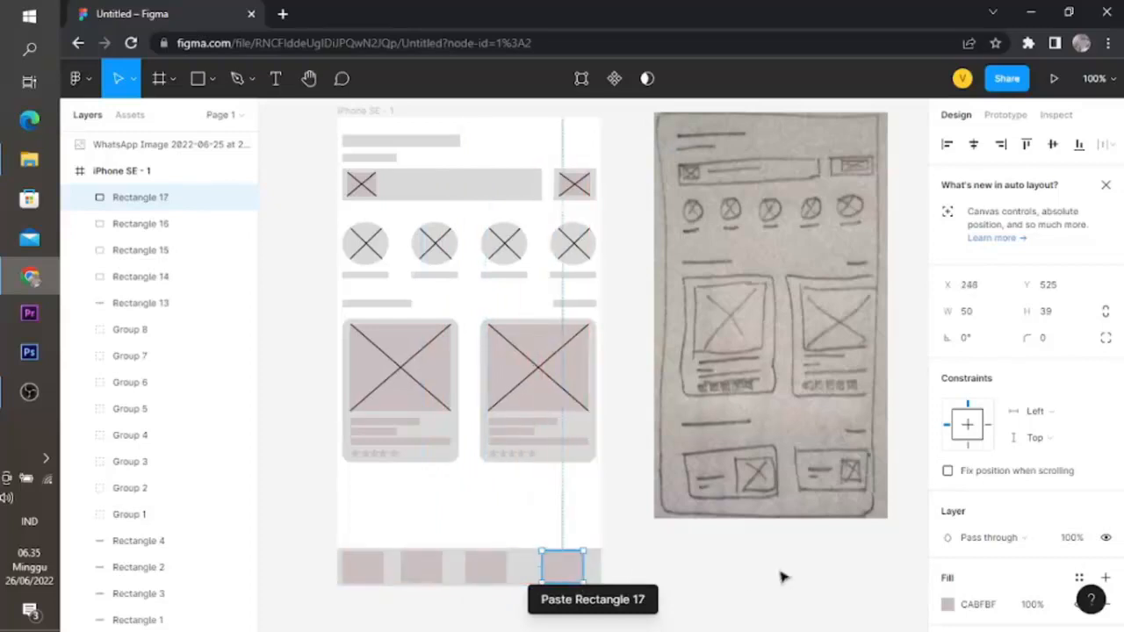
pyautogui.click(781, 575)
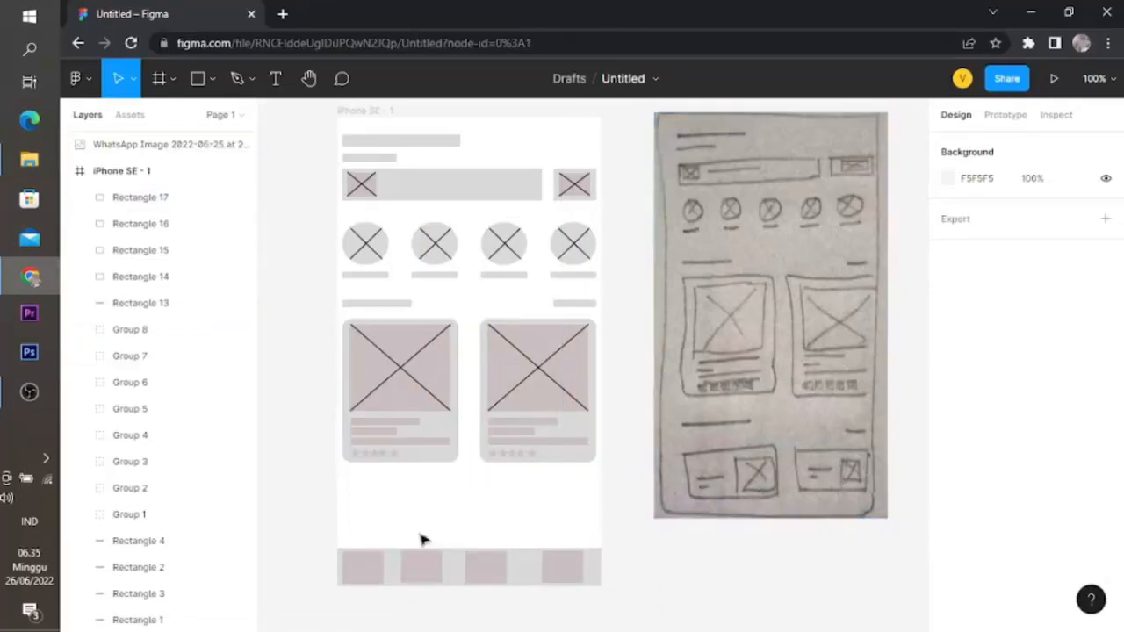
pyautogui.scroll(-2, 659, 530)
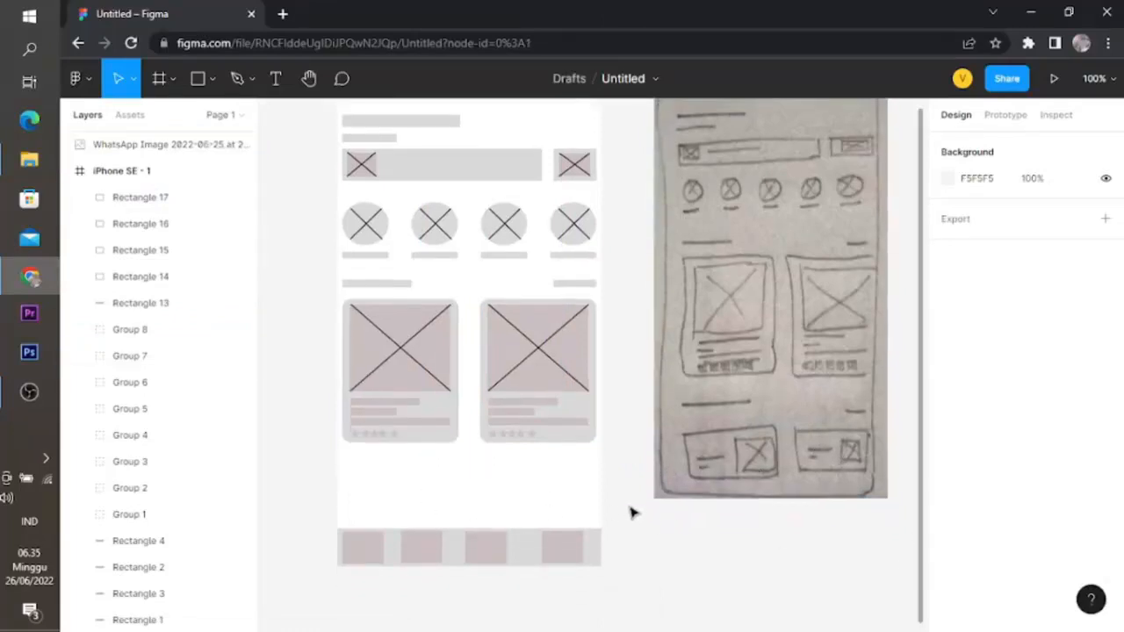
pyautogui.press('-')
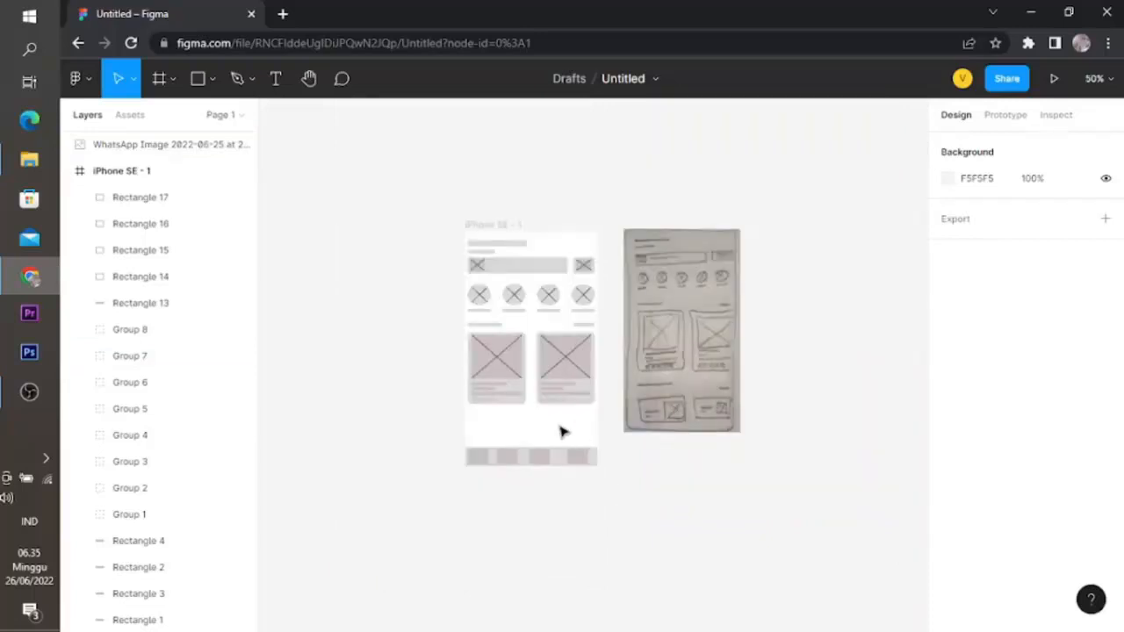
# Step: Move the iPhone SE - 1 frame away from the sketch image to X -940, Y -719
pyautogui.click(127, 173)
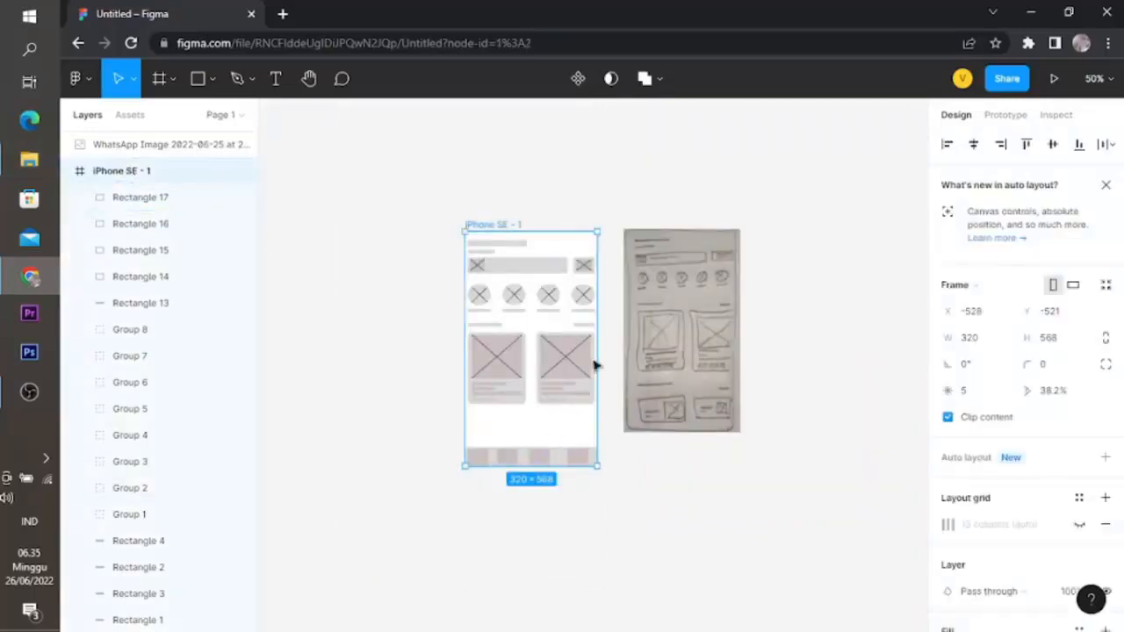
pyautogui.moveTo(555, 427); pyautogui.dragTo(384, 354)
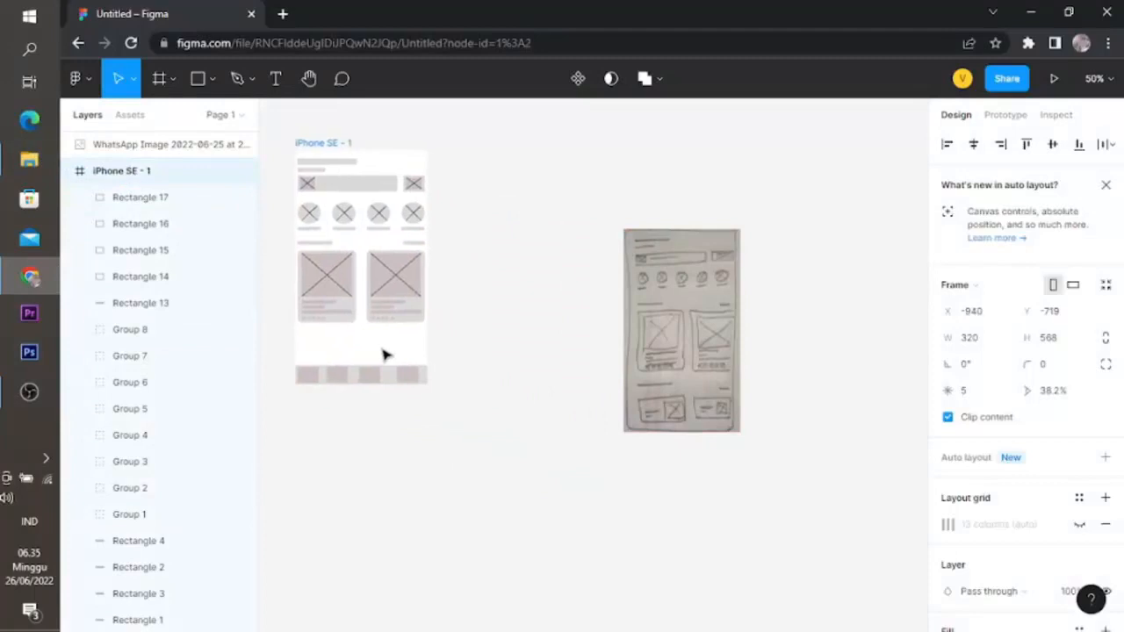
pyautogui.click(492, 408)
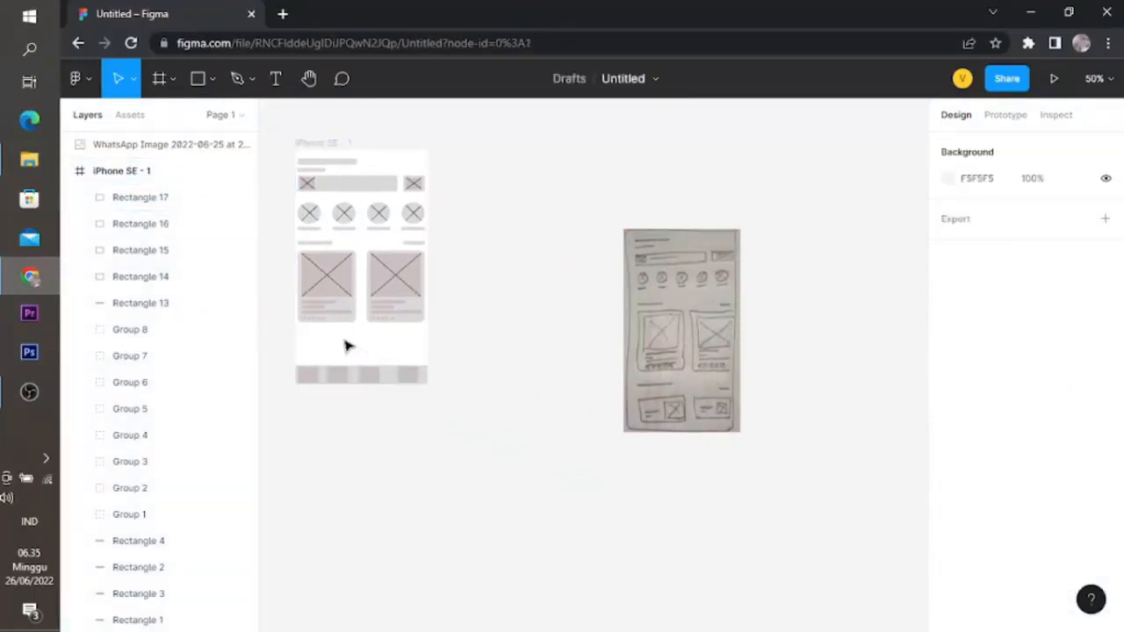
# Step: Extend the iPhone SE - 1 frame's height to 913 px and move the bottom bar with its small rectangles down to the new bottom edge
pyautogui.click(172, 170)
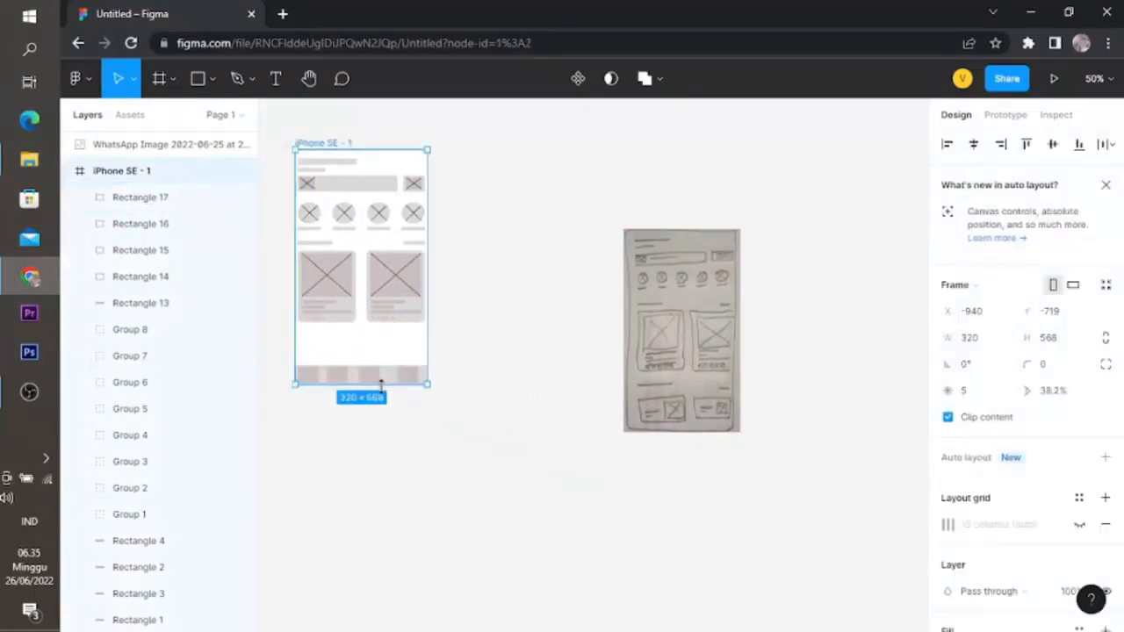
pyautogui.moveTo(380, 383); pyautogui.dragTo(376, 524)
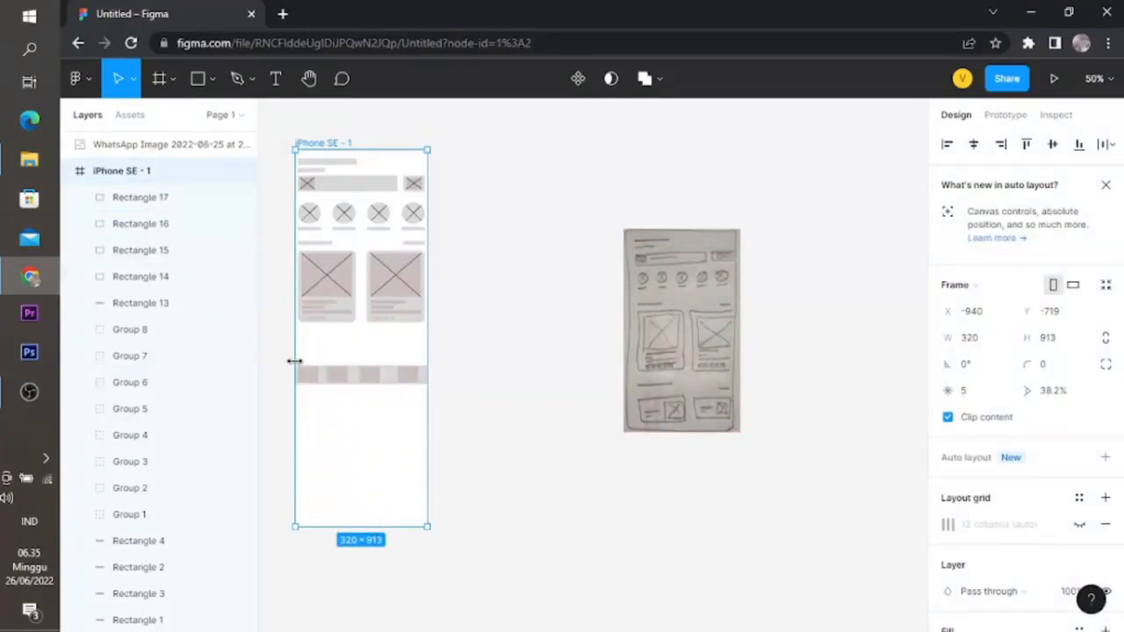
pyautogui.click(559, 397)
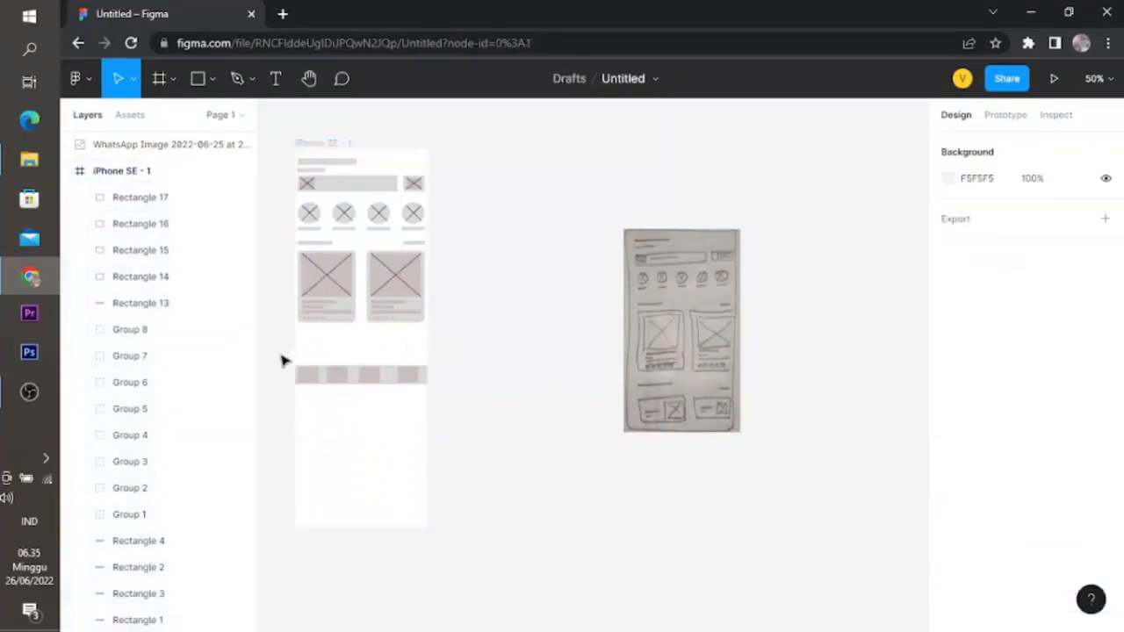
pyautogui.moveTo(283, 360); pyautogui.dragTo(392, 523)
pyautogui.click(541, 482)
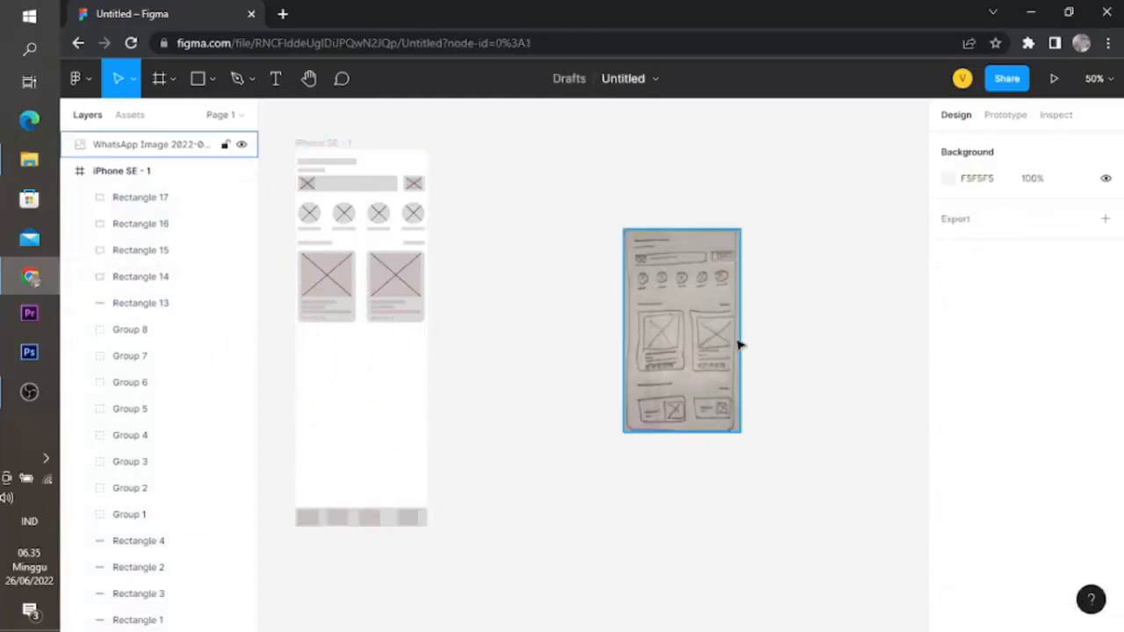
# Step: Delete the hand-drawn sketch image and group the bottom bar with its four small rectangles
pyautogui.moveTo(663, 386); pyautogui.dragTo(499, 307)
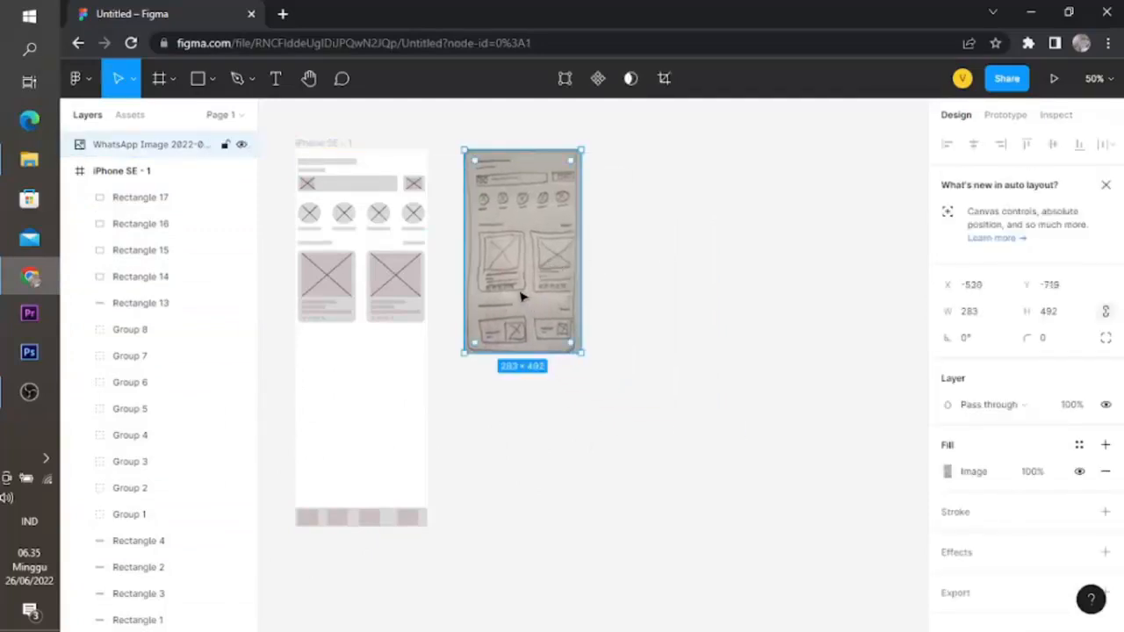
pyautogui.press('Delete')
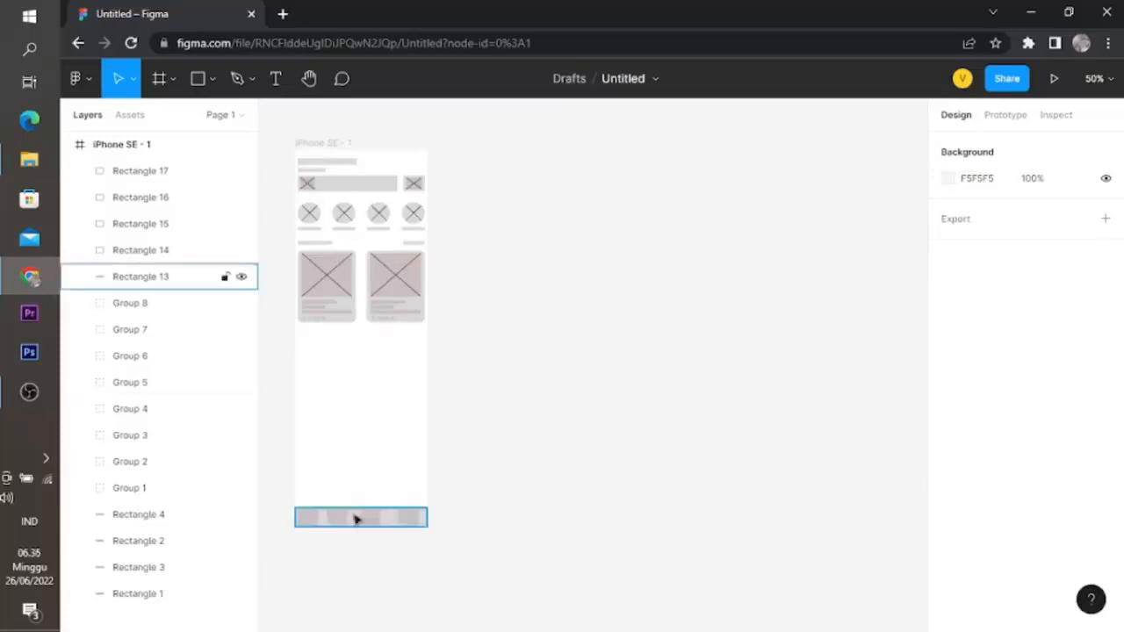
pyautogui.moveTo(292, 505); pyautogui.dragTo(442, 537)
pyautogui.hotkey('ctrl', 'g')
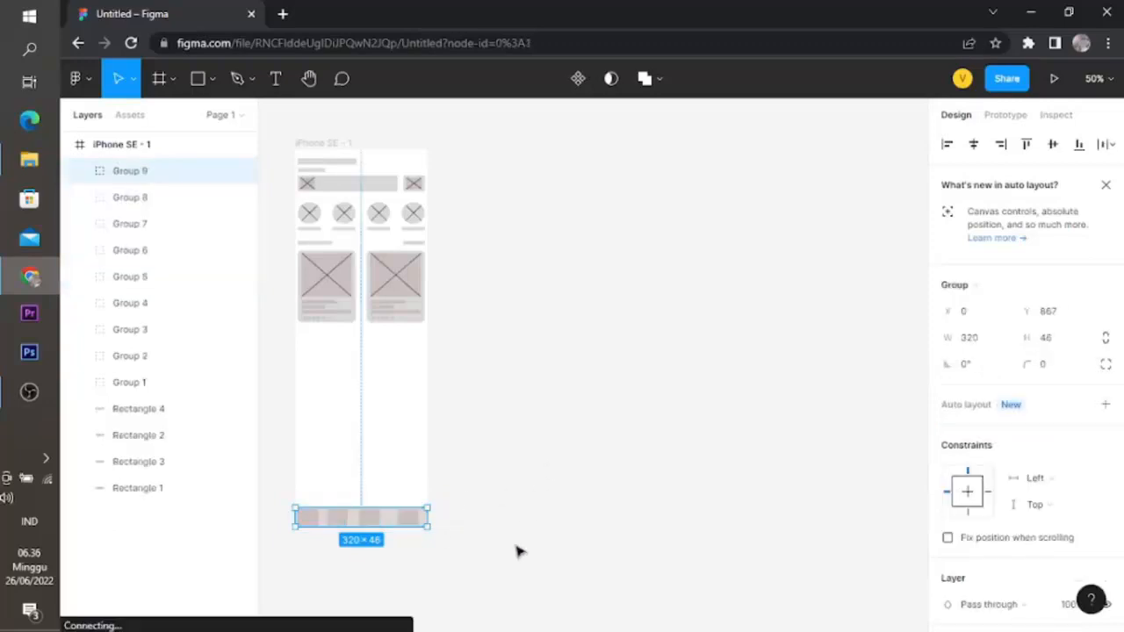
pyautogui.click(312, 587)
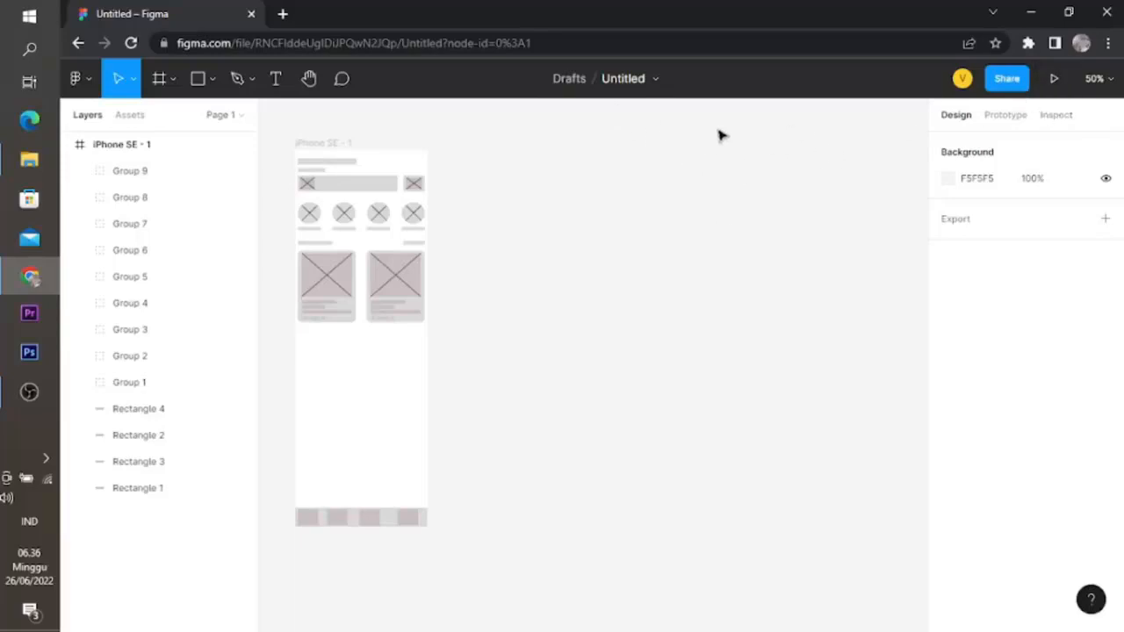
# Step: Rename the file as Wireframe Digital
pyautogui.click(622, 80)
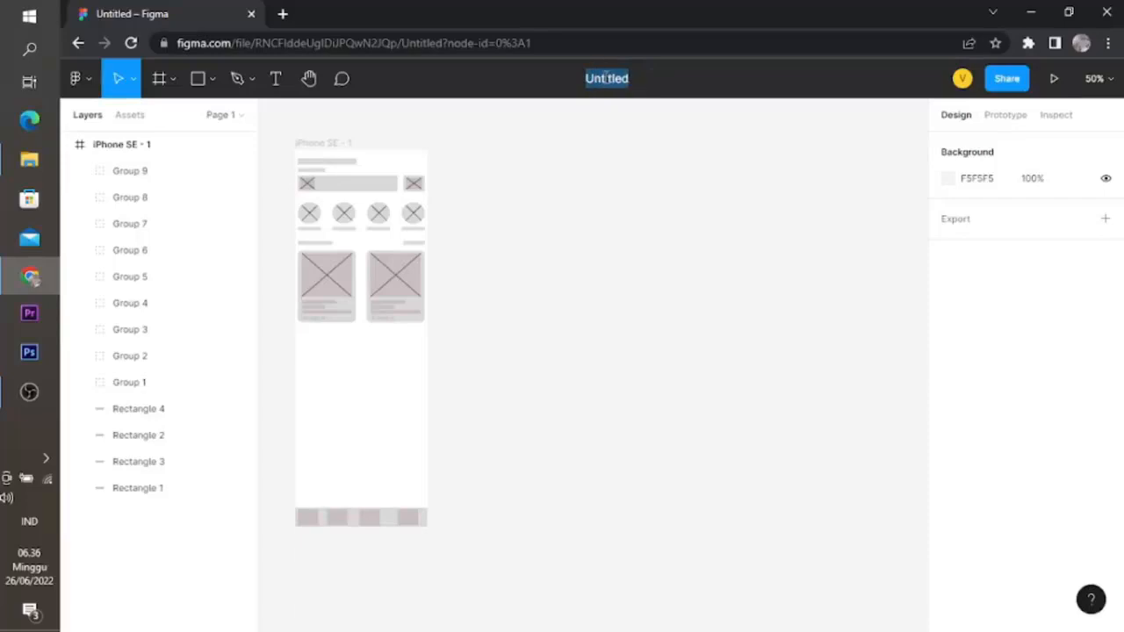
pyautogui.write('Wirefram')
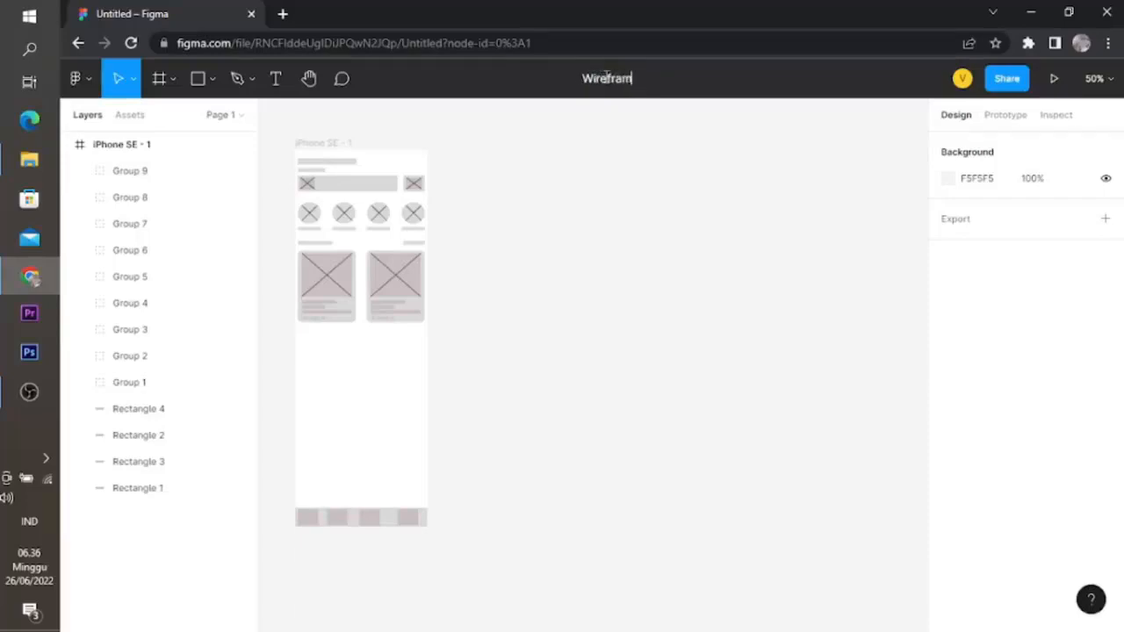
pyautogui.write('e Digita')
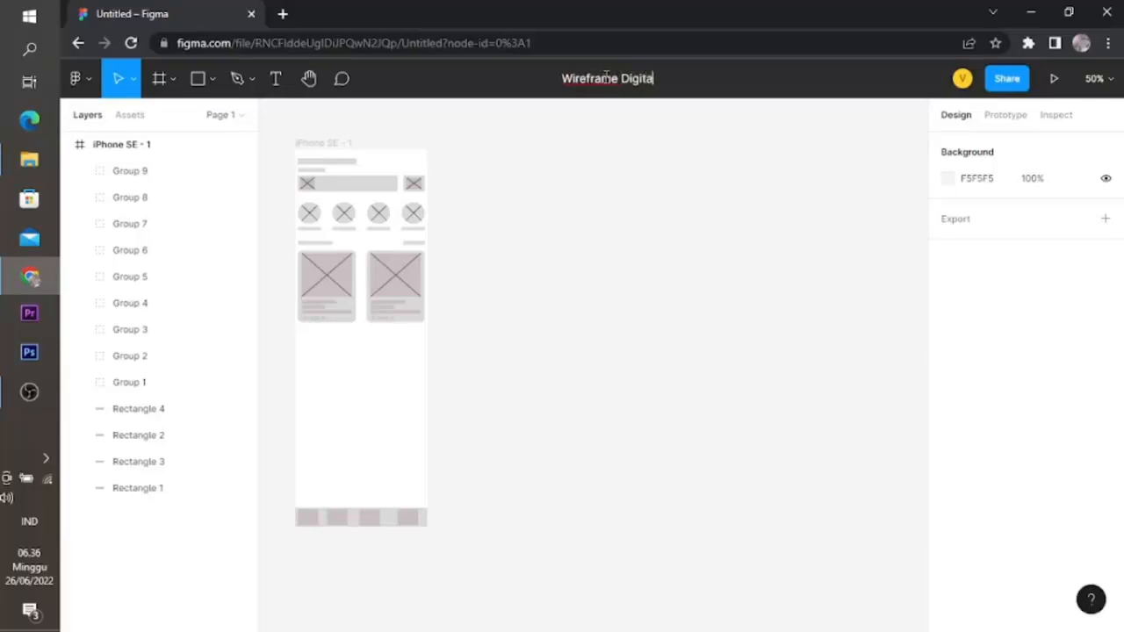
pyautogui.write('l')
pyautogui.press('Return')
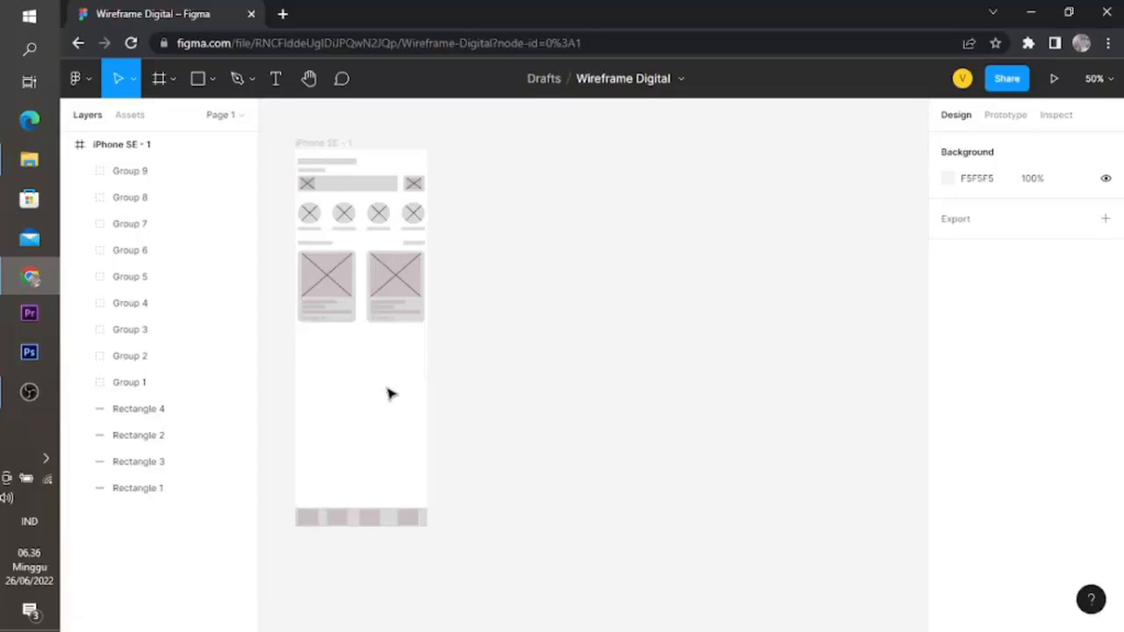
pyautogui.click(116, 144)
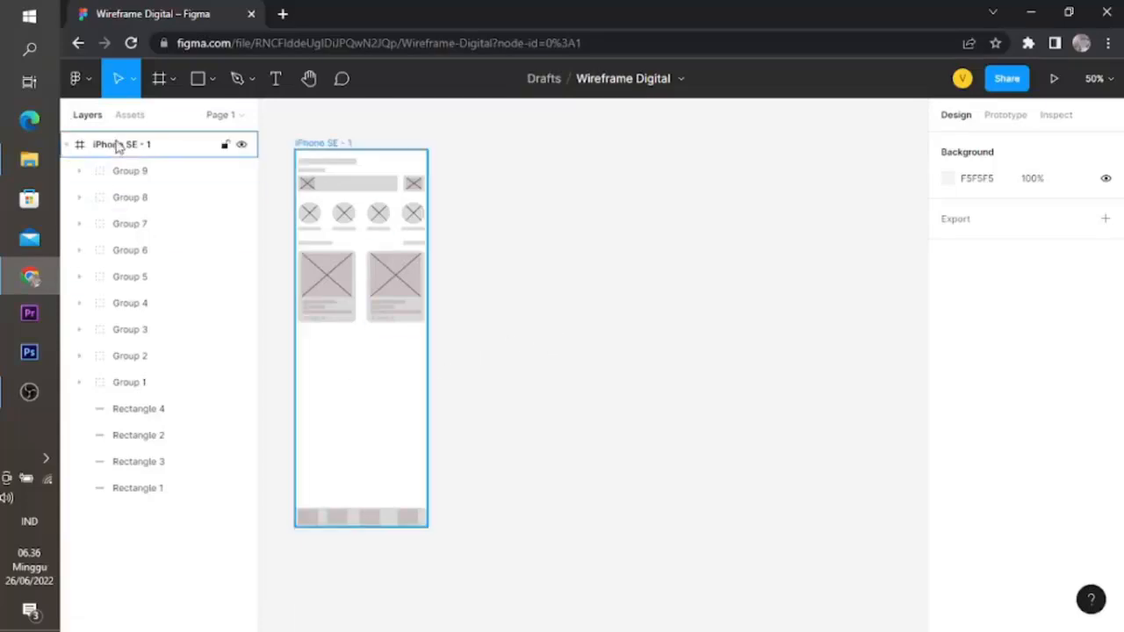
pyautogui.click(391, 383)
pyautogui.click(121, 145)
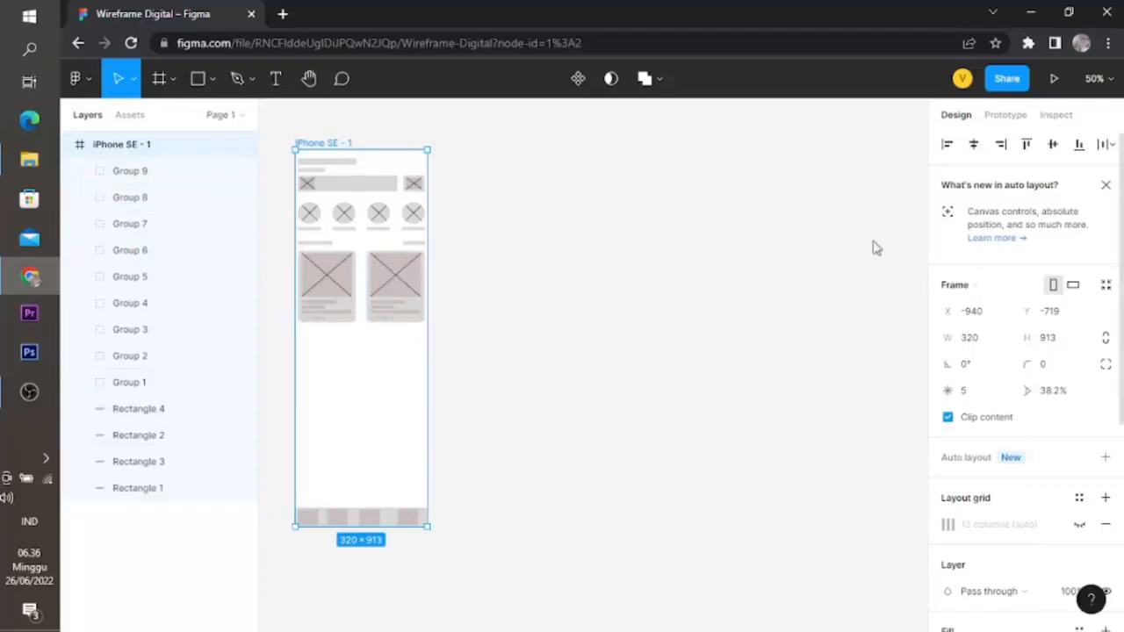
# Step: Add a second 320 × 568 iPhone SE frame beside the first one, with its top edge aligned at Y -719
pyautogui.click(172, 79)
pyautogui.click(161, 116)
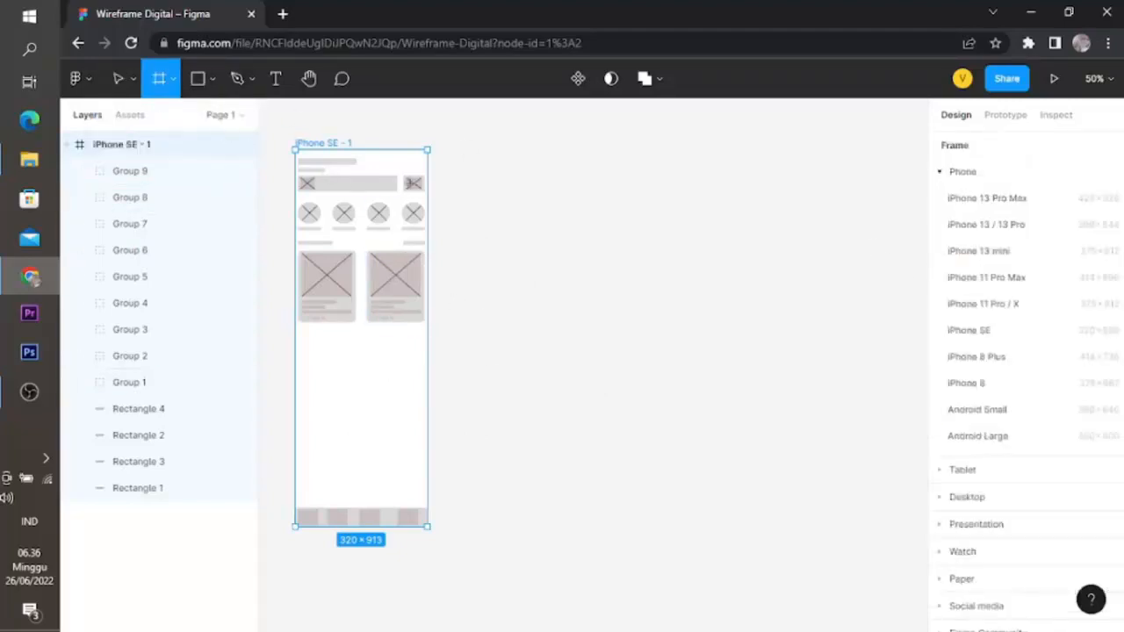
pyautogui.click(966, 331)
pyautogui.moveTo(592, 348); pyautogui.dragTo(517, 254)
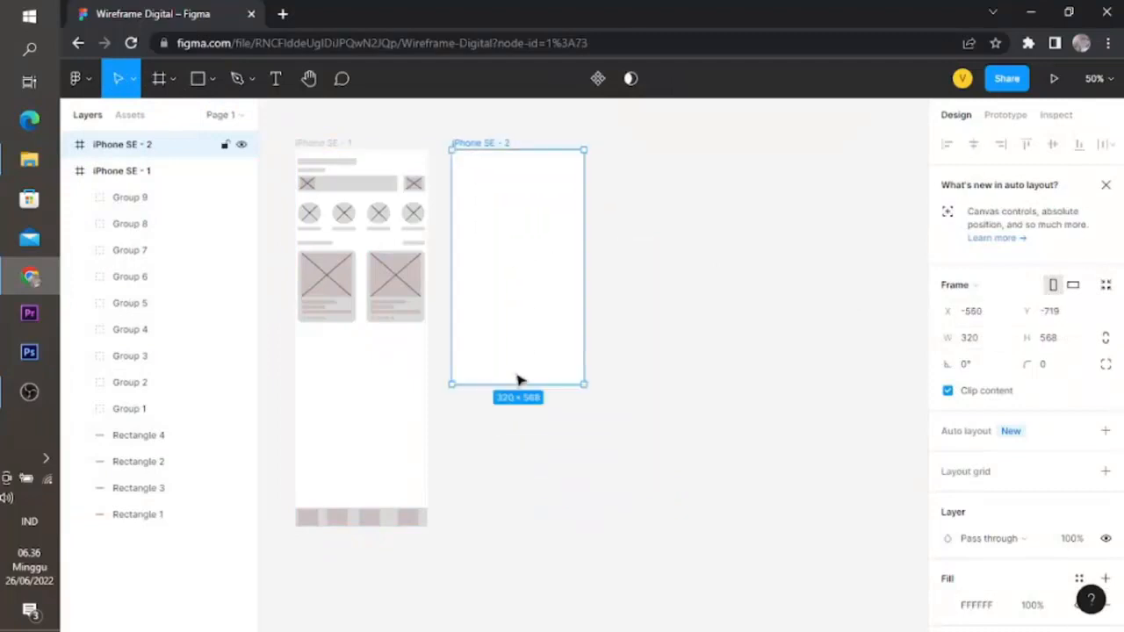
pyautogui.click(709, 260)
# Step: Copy the rated card from the first frame and place the copy in the second frame at X 19, Y 22
pyautogui.click(517, 235)
pyautogui.click(393, 307)
pyautogui.hotkey('ctrl', 'c')
pyautogui.hotkey('ctrl', 'v')
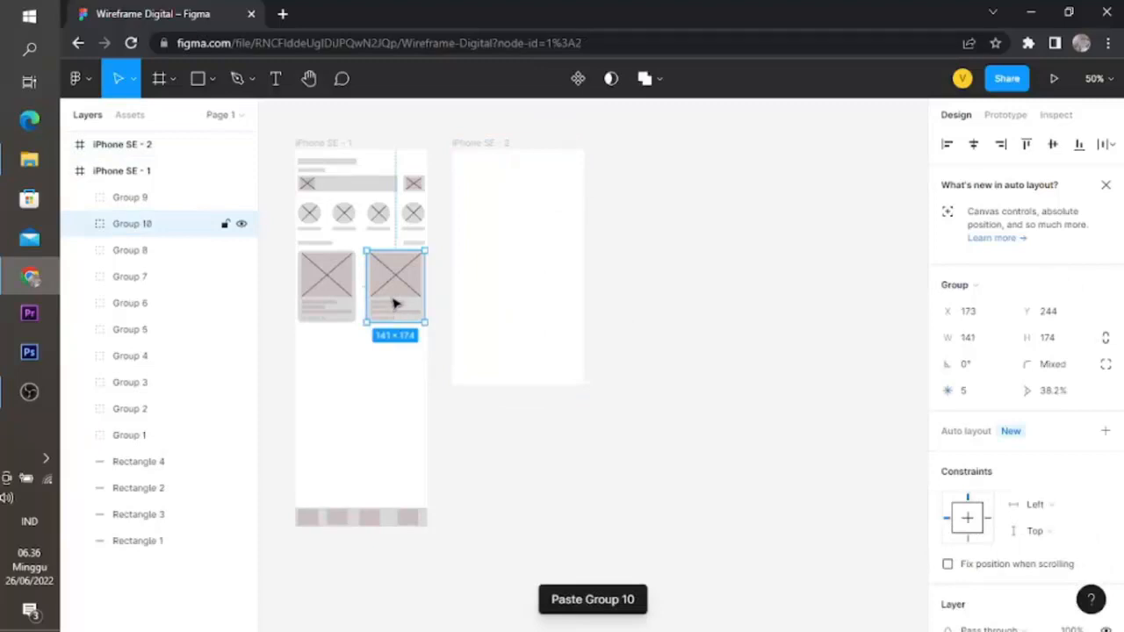
pyautogui.moveTo(394, 304); pyautogui.dragTo(554, 296)
# Step: Duplicate the card three times to form a two-by-two grid in the second frame, the last copy at X 179, Y 231
pyautogui.hotkey('ctrl', 'c')
pyautogui.hotkey('ctrl', 'v')
pyautogui.hotkey('ctrl', 'c')
pyautogui.hotkey('ctrl', 'v')
pyautogui.hotkey('ctrl', 'c')
pyautogui.hotkey('ctrl', 'v')
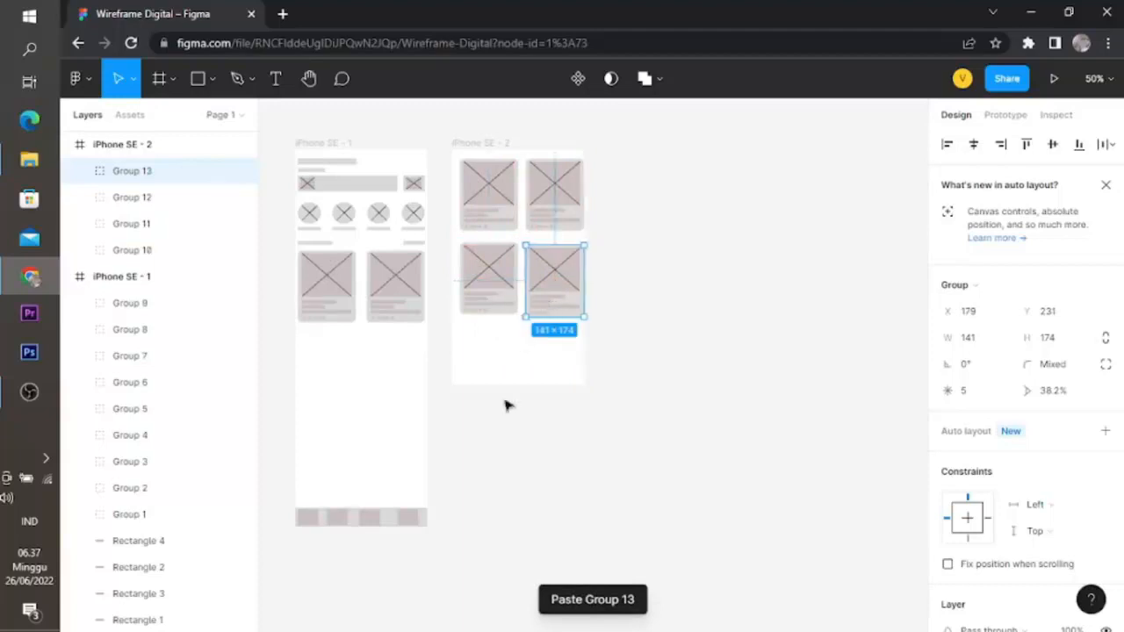
pyautogui.click(787, 485)
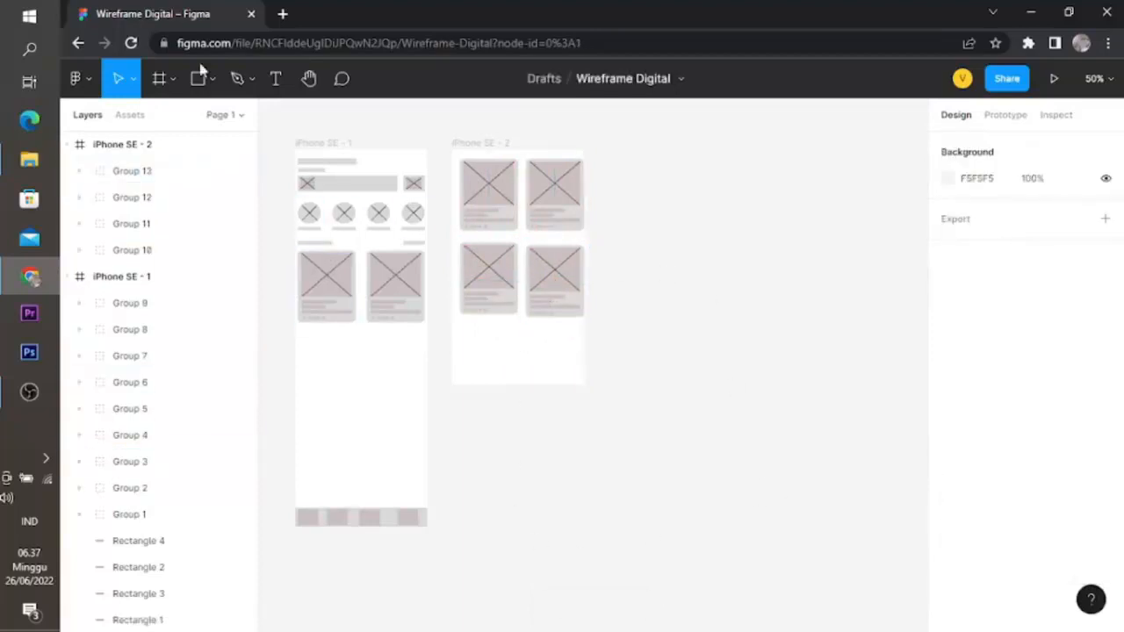
# Step: Add a third 320 × 568 iPhone SE frame beside the second one at X -180, Y -719
pyautogui.click(171, 81)
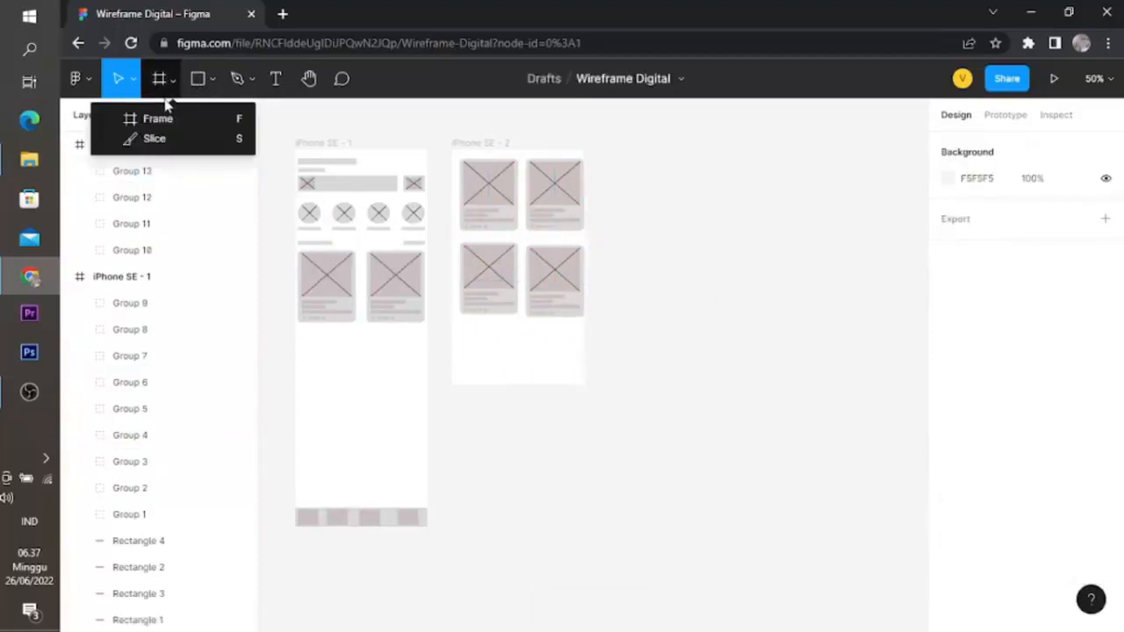
pyautogui.click(156, 117)
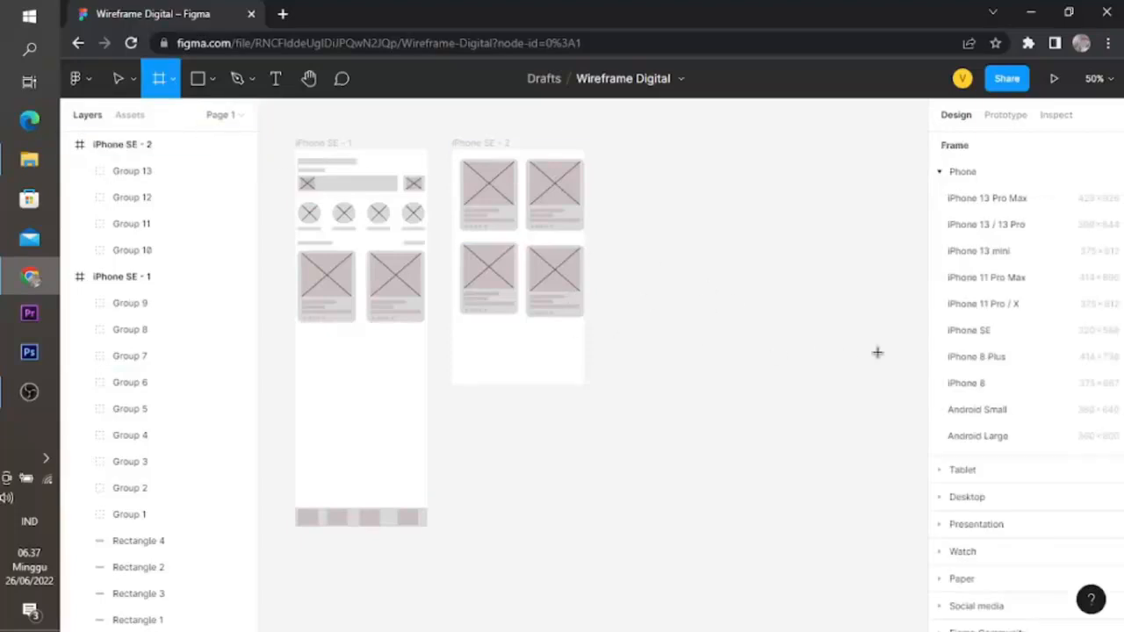
pyautogui.click(969, 330)
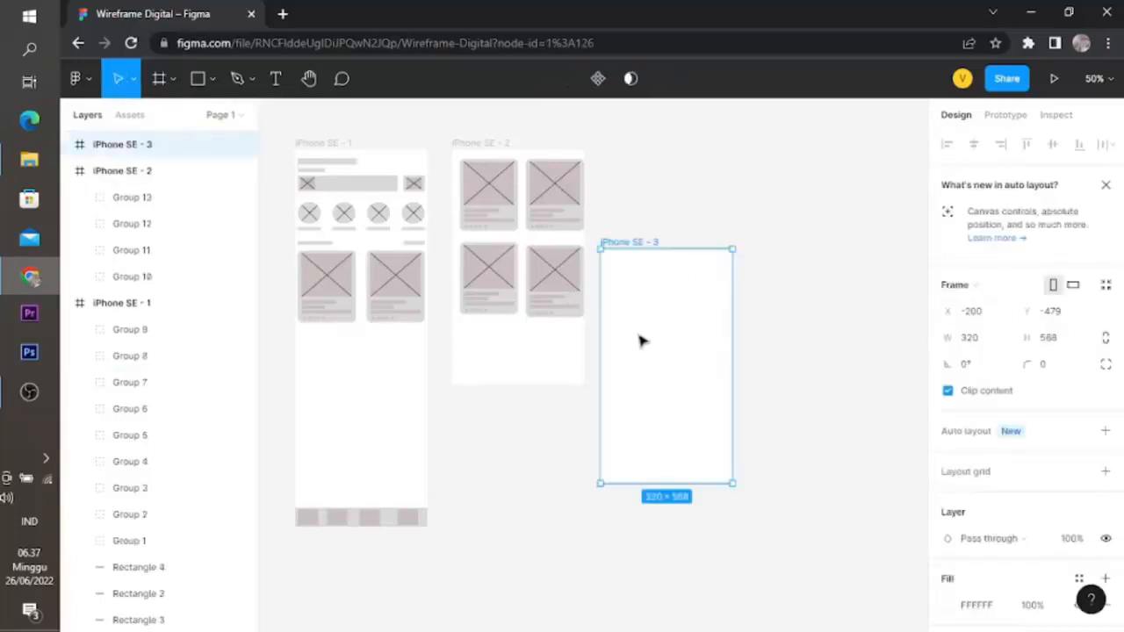
pyautogui.moveTo(639, 341); pyautogui.dragTo(652, 244)
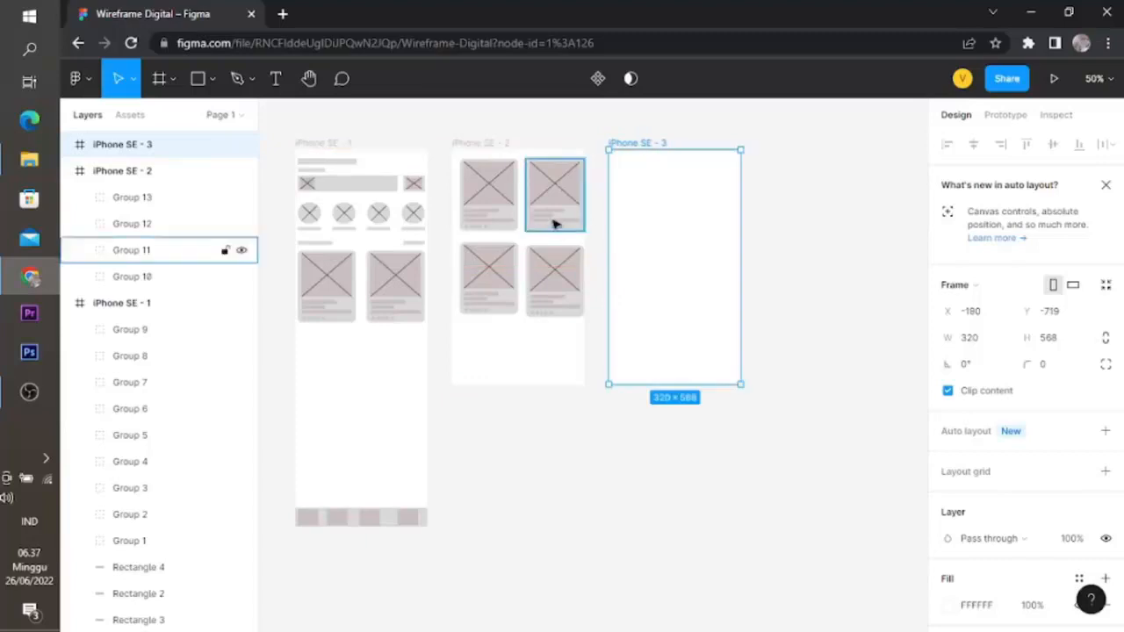
# Step: Paste a card copy into the third frame at X 19, Y 26 and widen it to 285 × 174 px
pyautogui.click(492, 207)
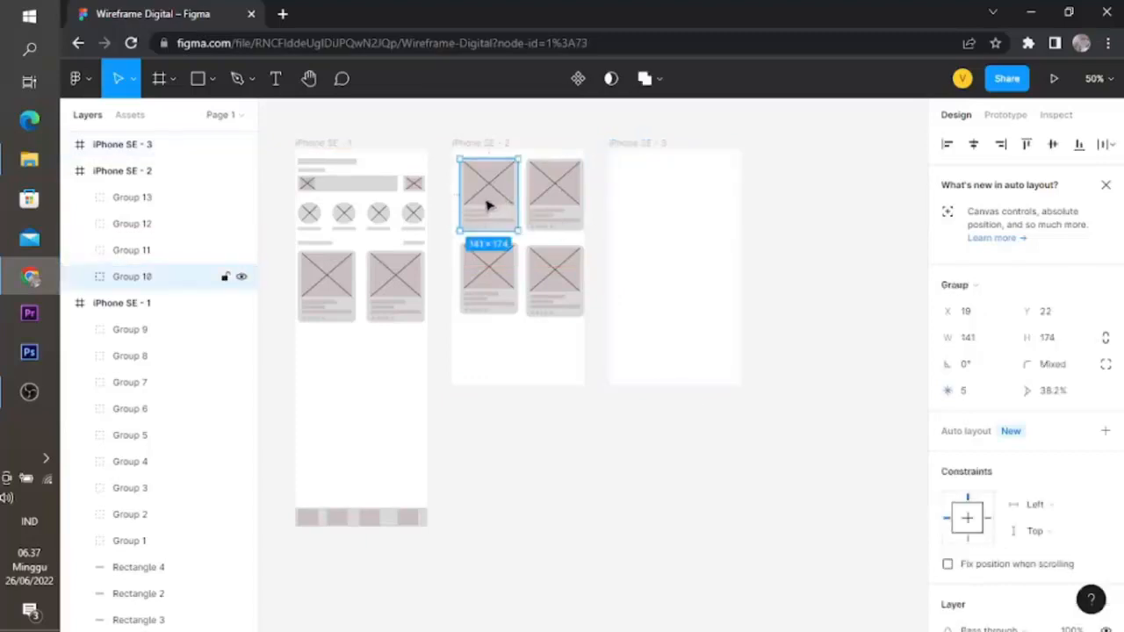
pyautogui.hotkey('ctrl', 'v')
pyautogui.moveTo(733, 216)
pyautogui.mouseDown()
pyautogui.moveTo(647, 208)
pyautogui.moveTo(734, 203)
pyautogui.mouseUp()
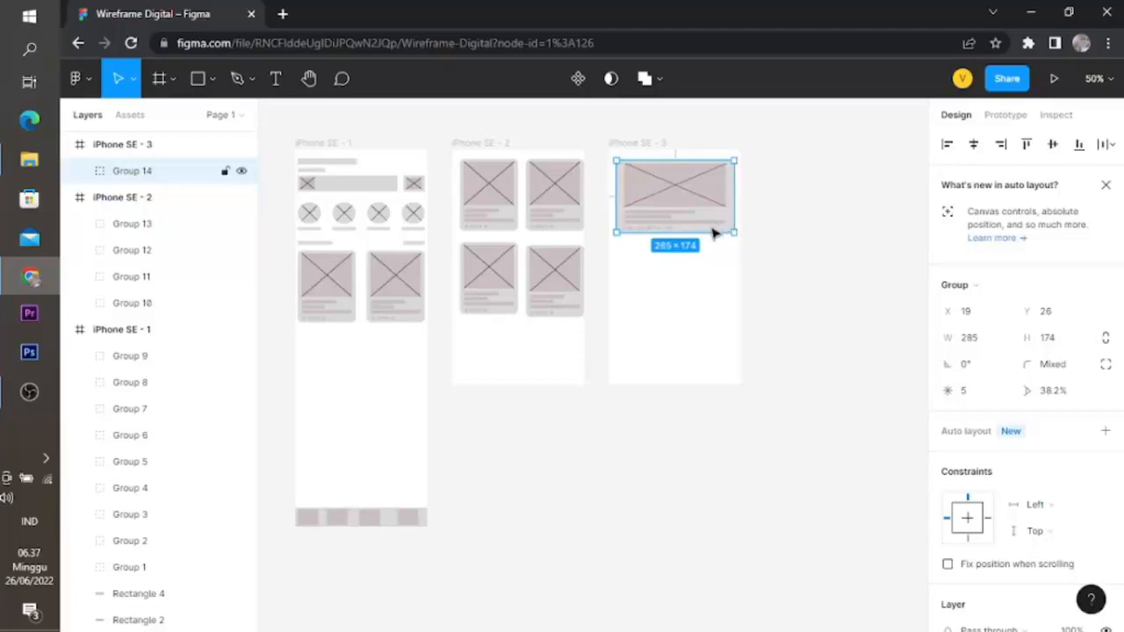
# Step: Ungroup the wide card and extend its background rectangle to a height of 195 px
pyautogui.rightClick(679, 209)
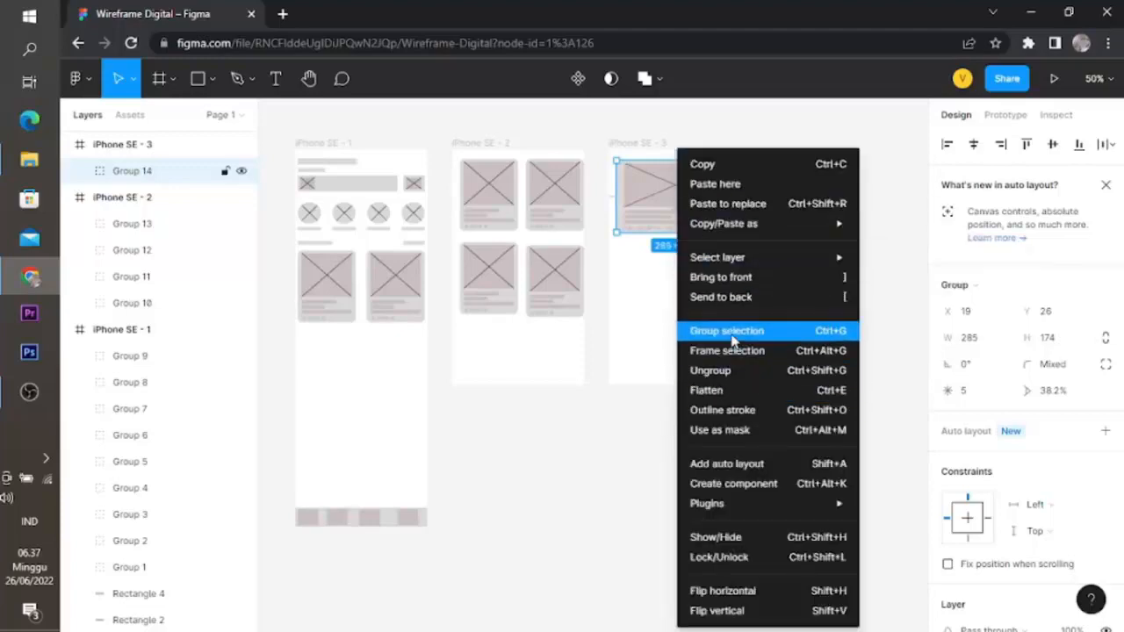
pyautogui.click(711, 370)
pyautogui.click(695, 339)
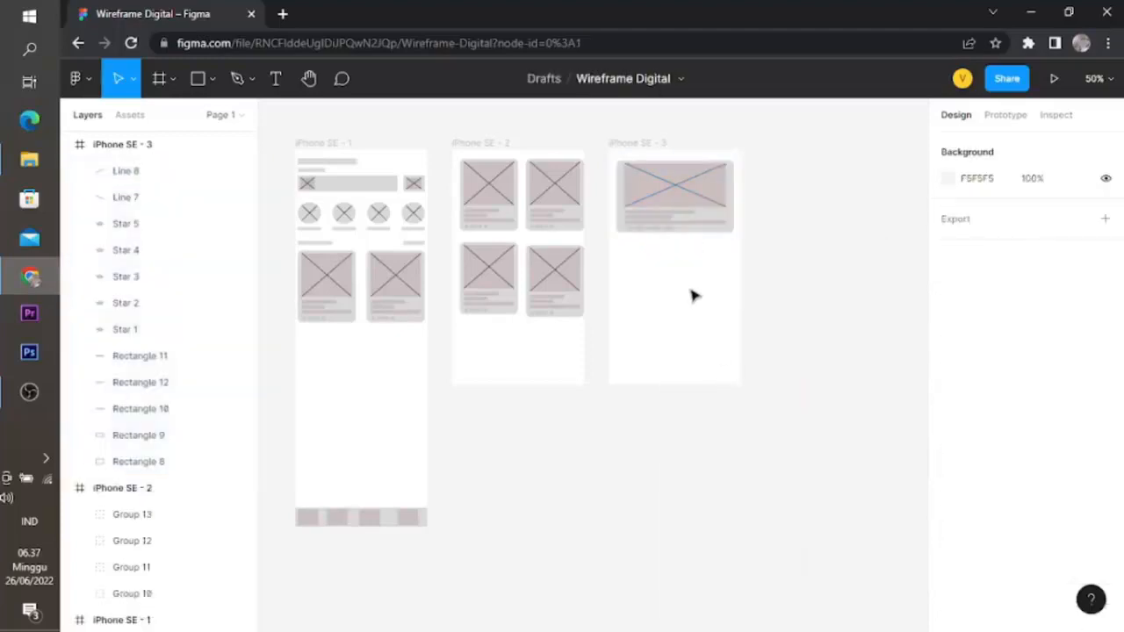
pyautogui.click(698, 237)
pyautogui.moveTo(709, 232); pyautogui.dragTo(709, 245)
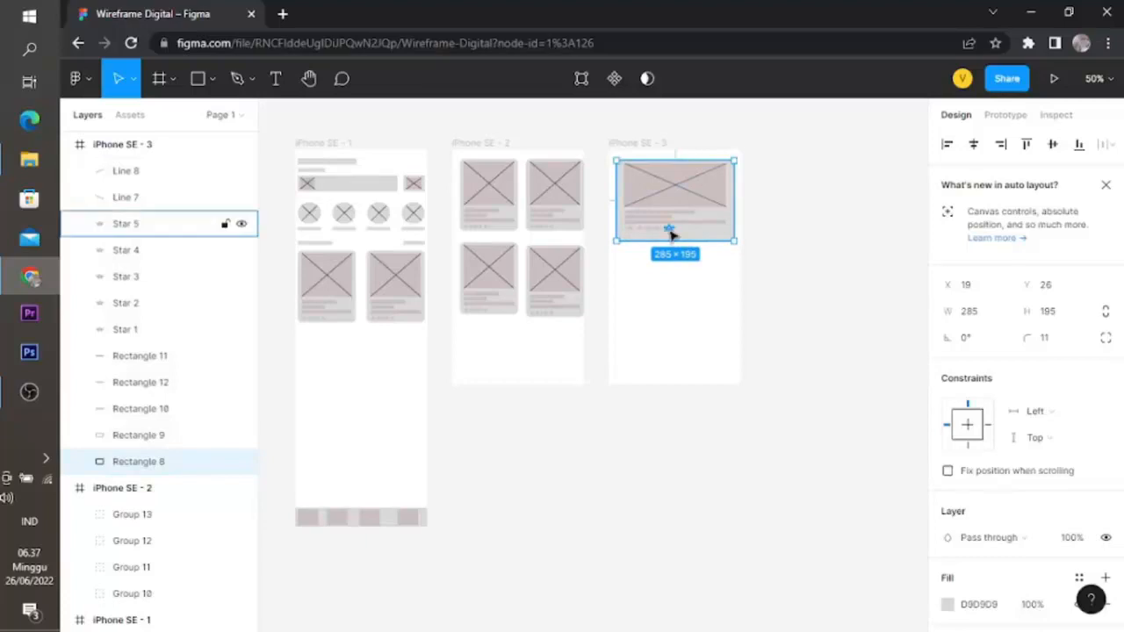
# Step: Delete all five rating stars from the wide card in the third frame
pyautogui.click(670, 231)
pyautogui.press('Delete')
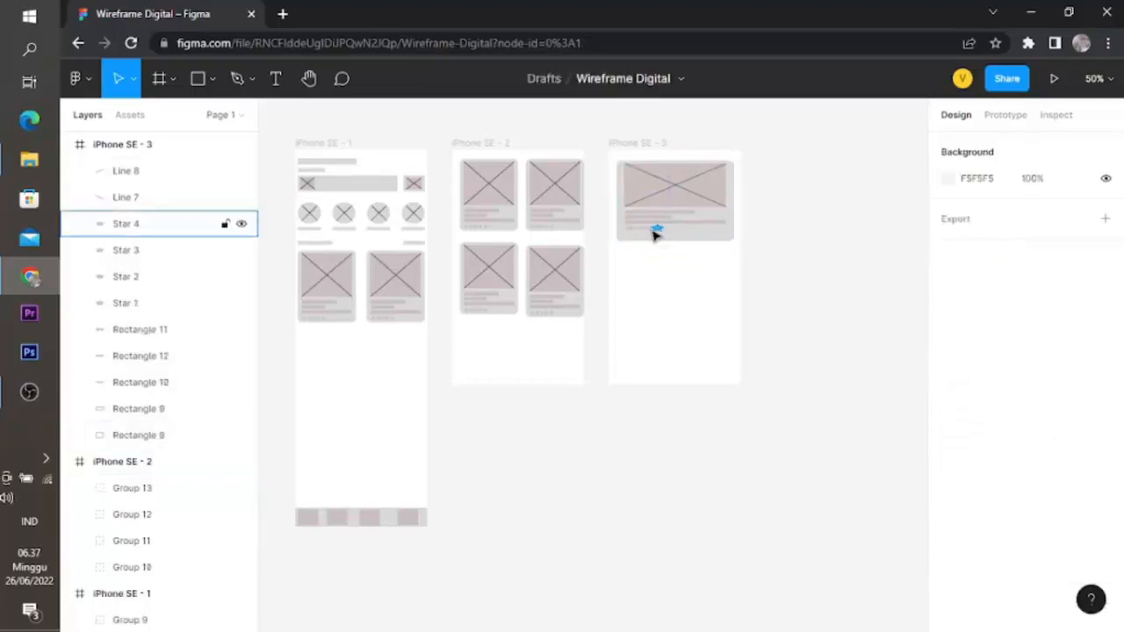
pyautogui.click(657, 232)
pyautogui.press('Delete')
pyautogui.click(647, 235)
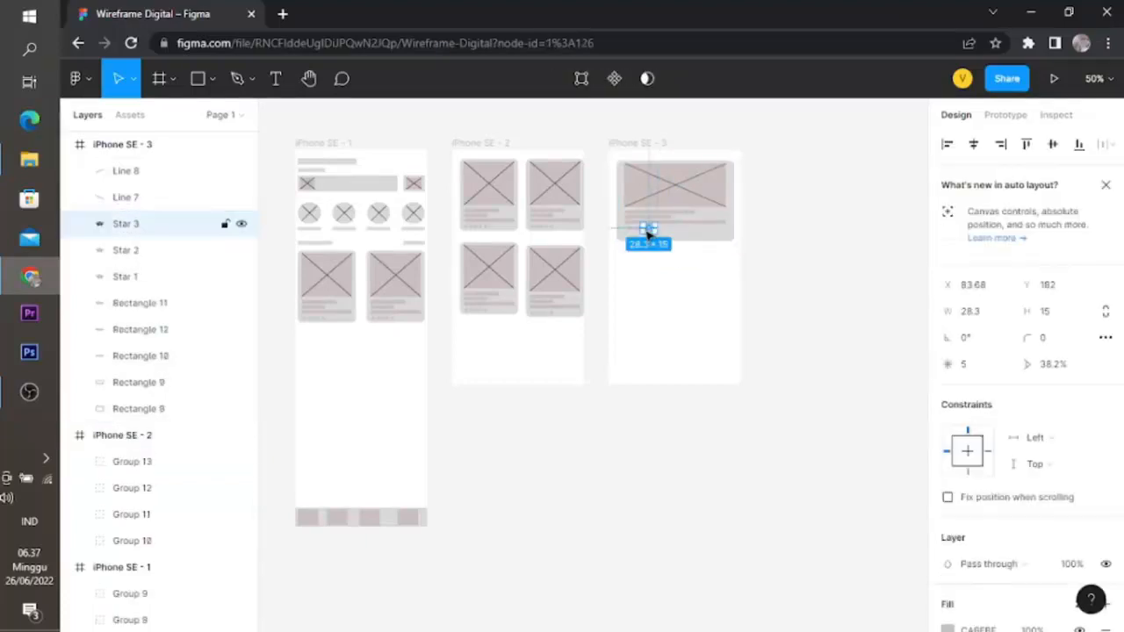
pyautogui.press('Delete')
pyautogui.click(638, 232)
pyautogui.press('Delete')
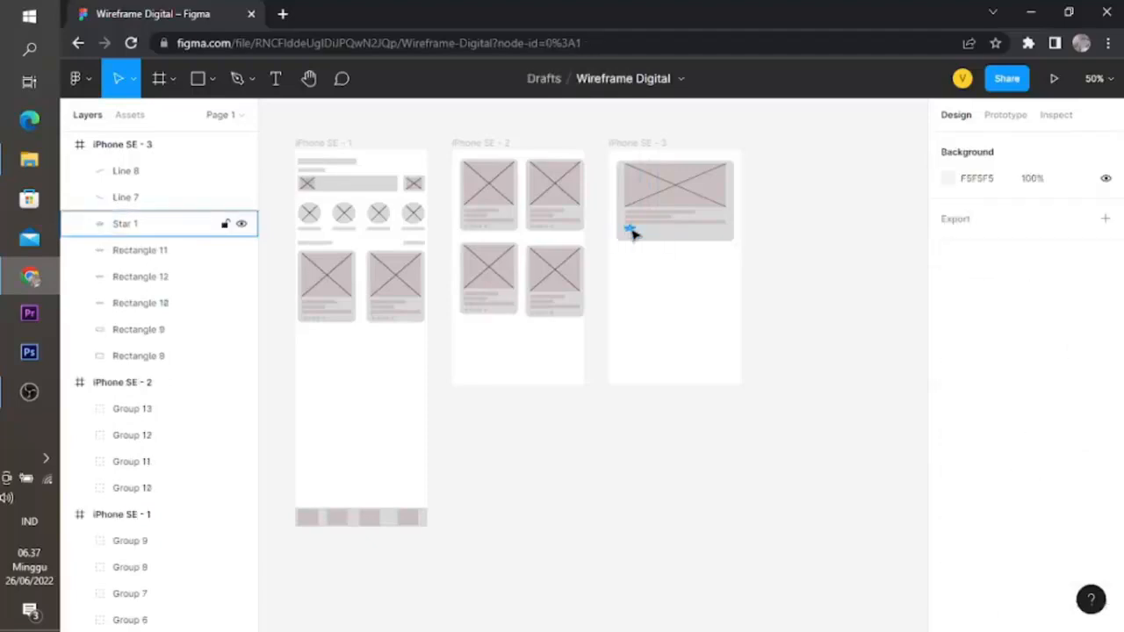
pyautogui.click(631, 232)
pyautogui.press('Delete')
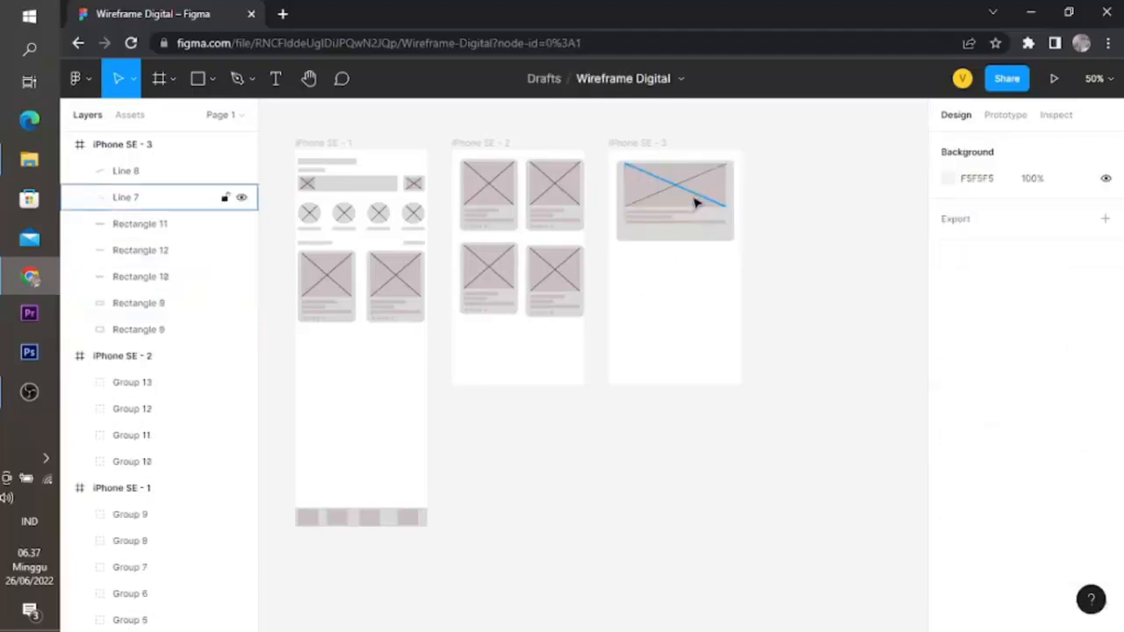
# Step: Lower the text bars in the third frame's wide card, placing the long bar at X 39, Y 212 and the short bars above it
pyautogui.click(687, 225)
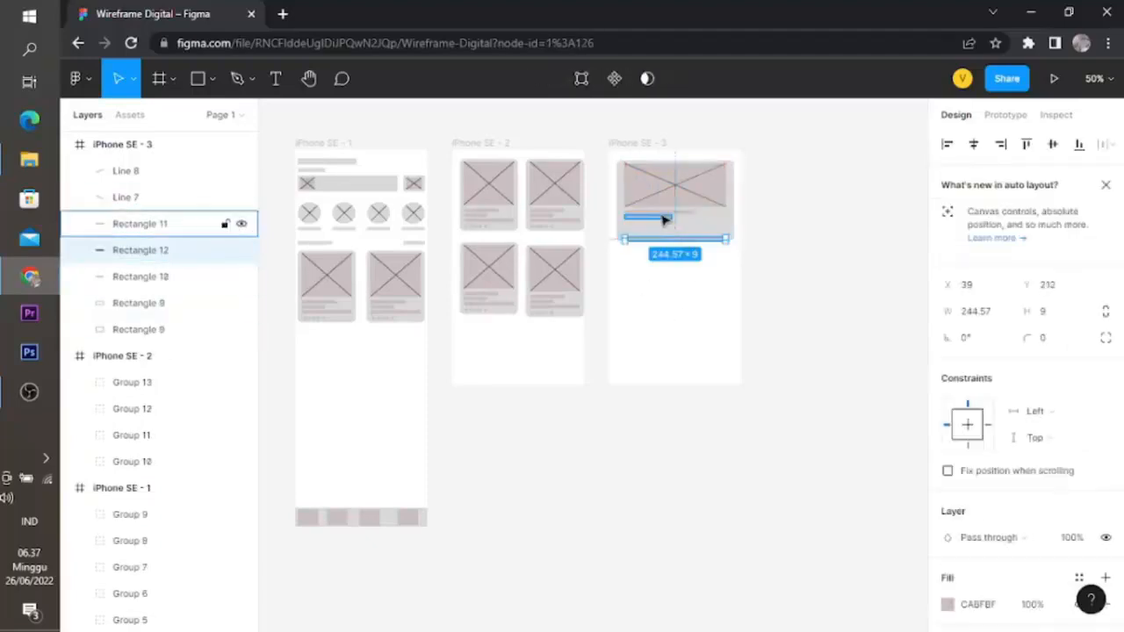
pyautogui.click(665, 219)
pyautogui.click(663, 214)
pyautogui.click(777, 386)
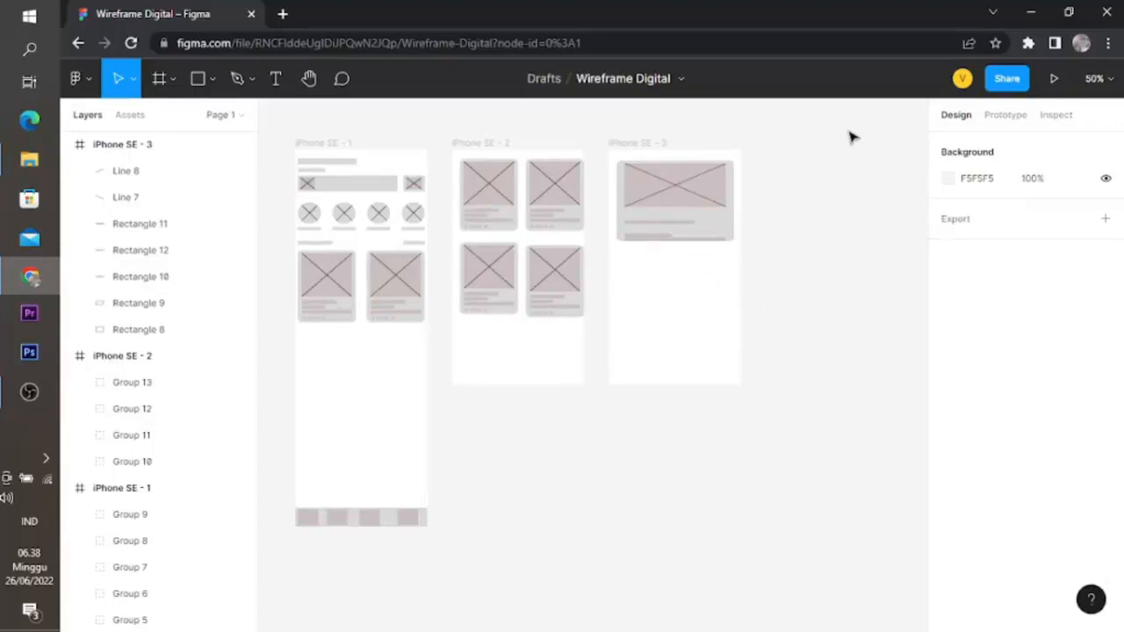
# Step: Open the file's sharing settings, try the can edit invite permission and return it to can view
pyautogui.click(1007, 79)
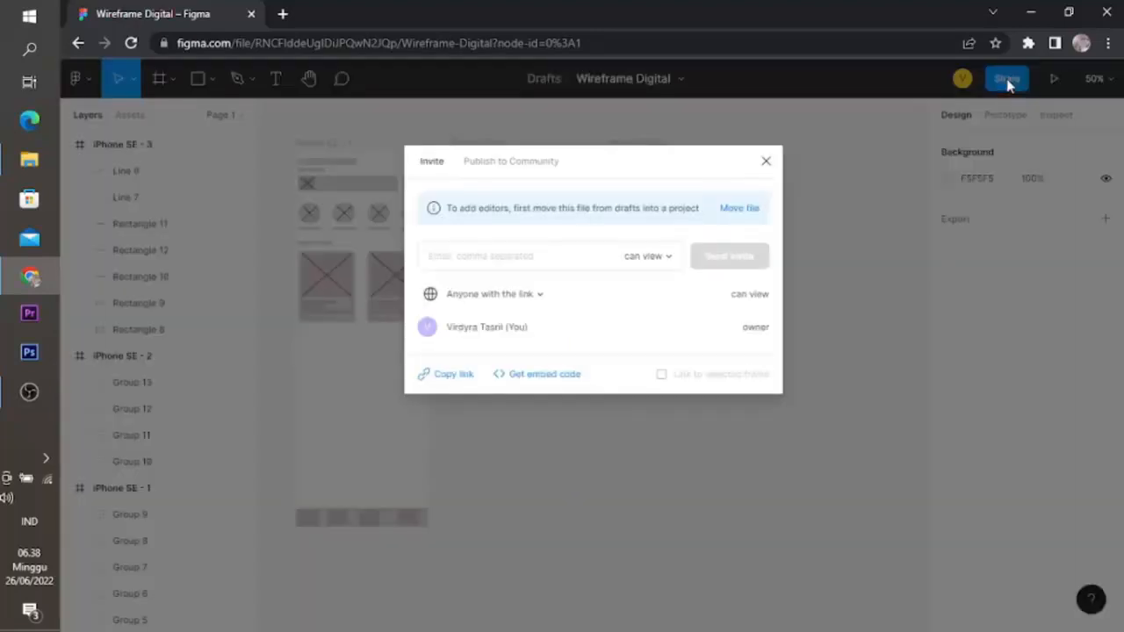
pyautogui.click(662, 258)
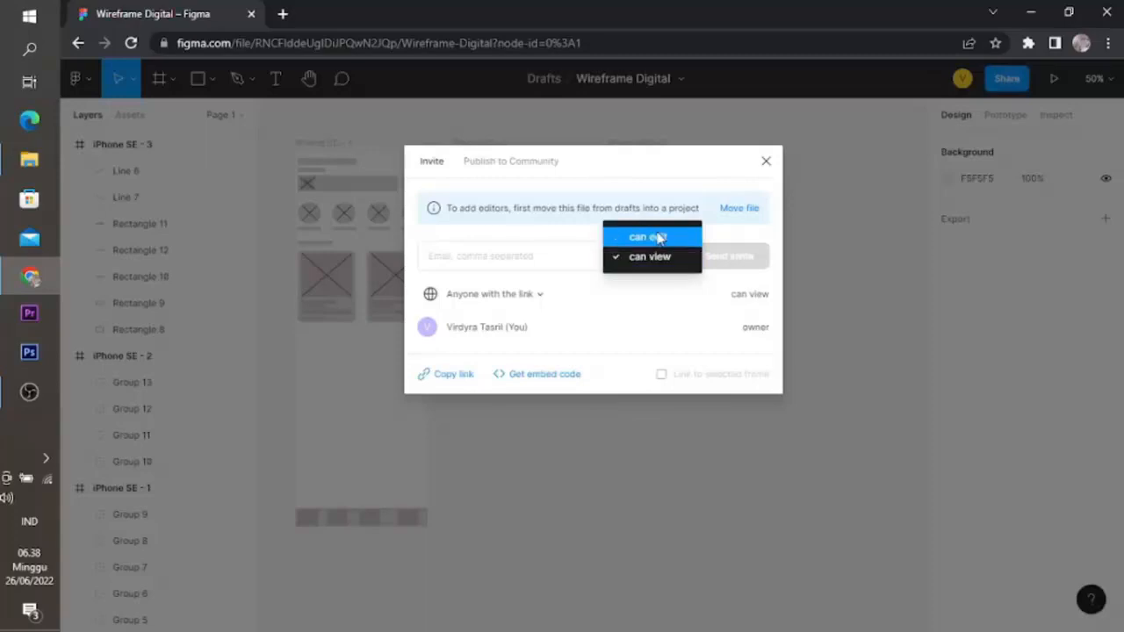
pyautogui.click(658, 237)
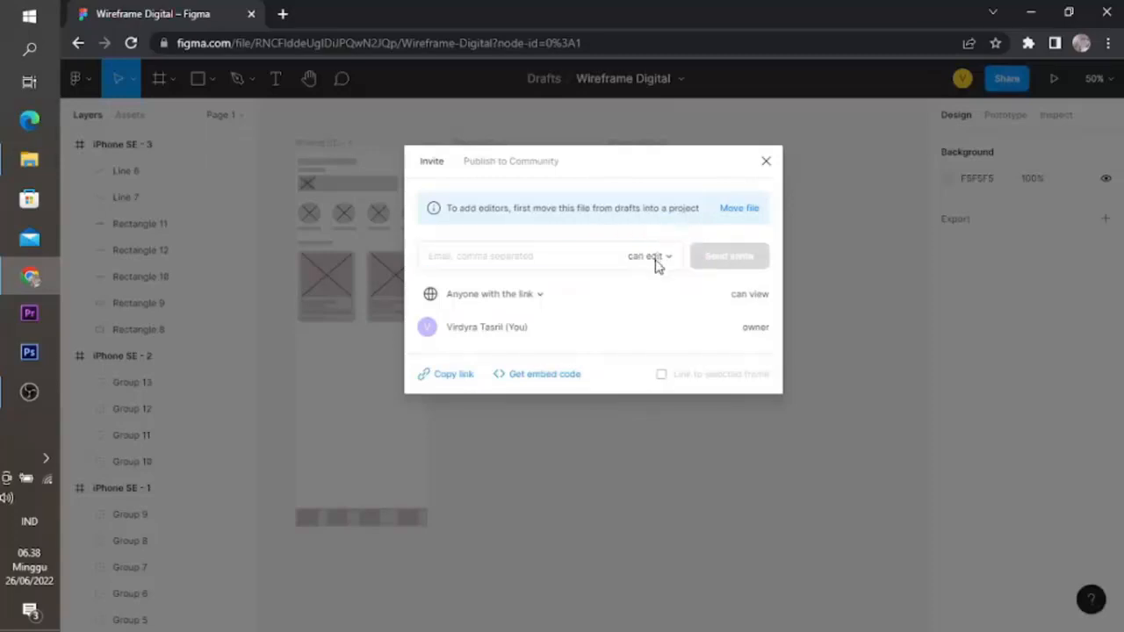
pyautogui.click(654, 264)
pyautogui.click(660, 281)
# Step: Set link access to Anyone with the link, copy the file's share link and close the sharing settings
pyautogui.click(541, 300)
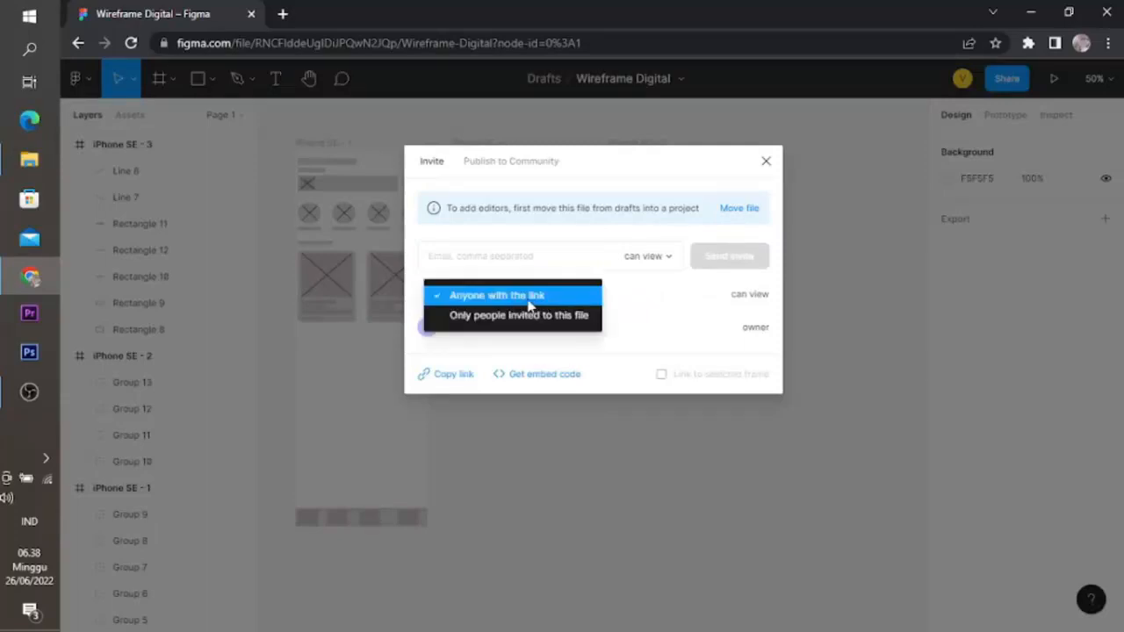
pyautogui.click(546, 298)
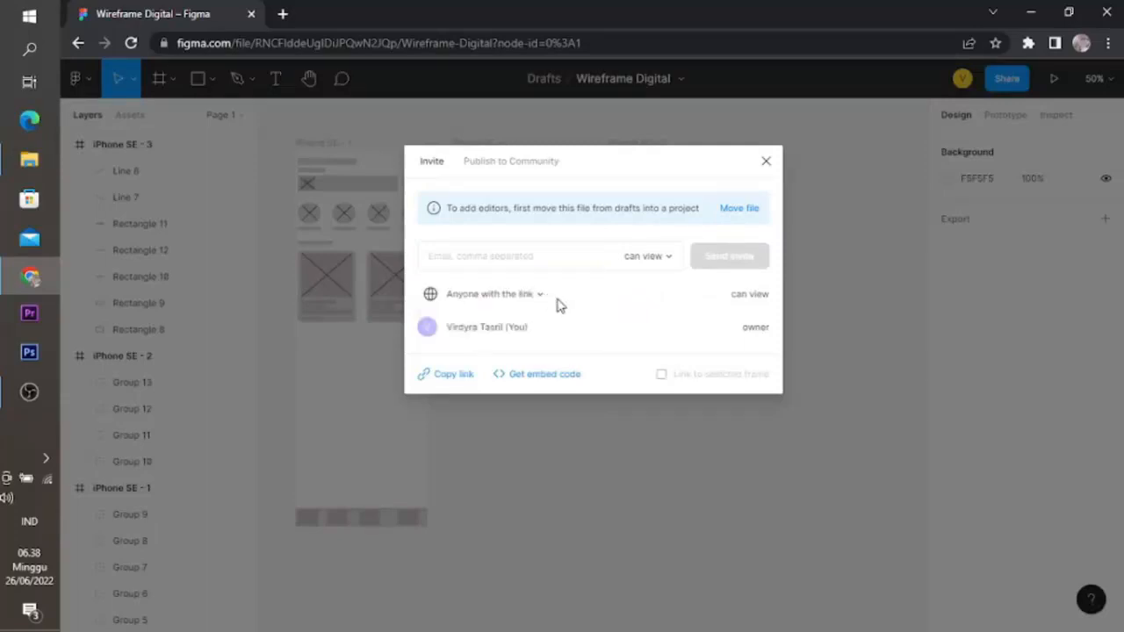
pyautogui.click(445, 375)
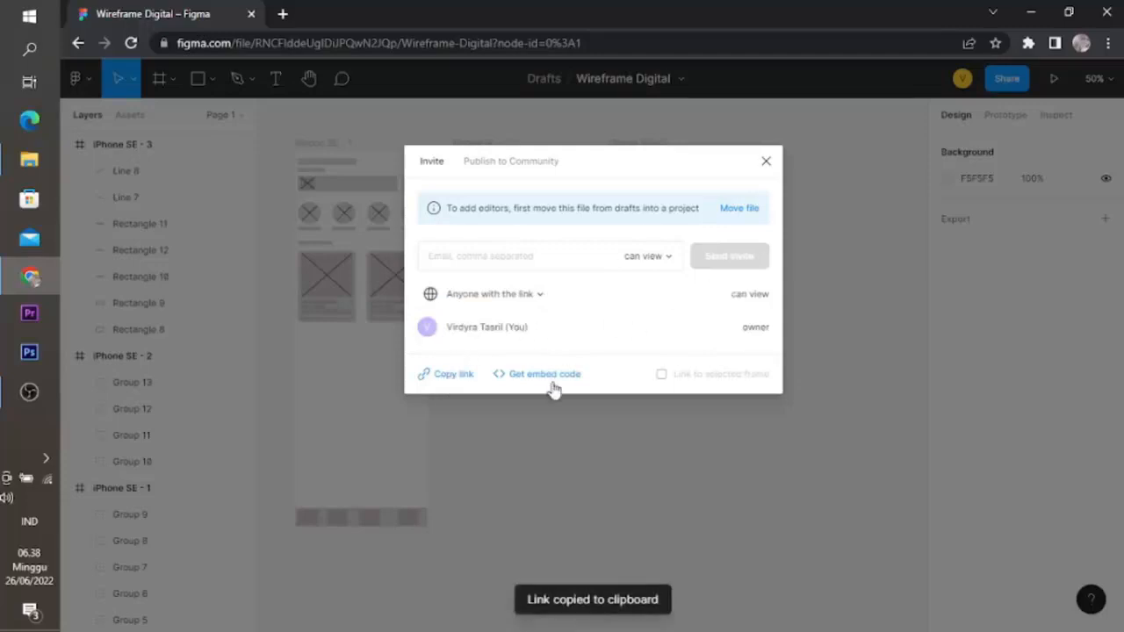
pyautogui.click(768, 164)
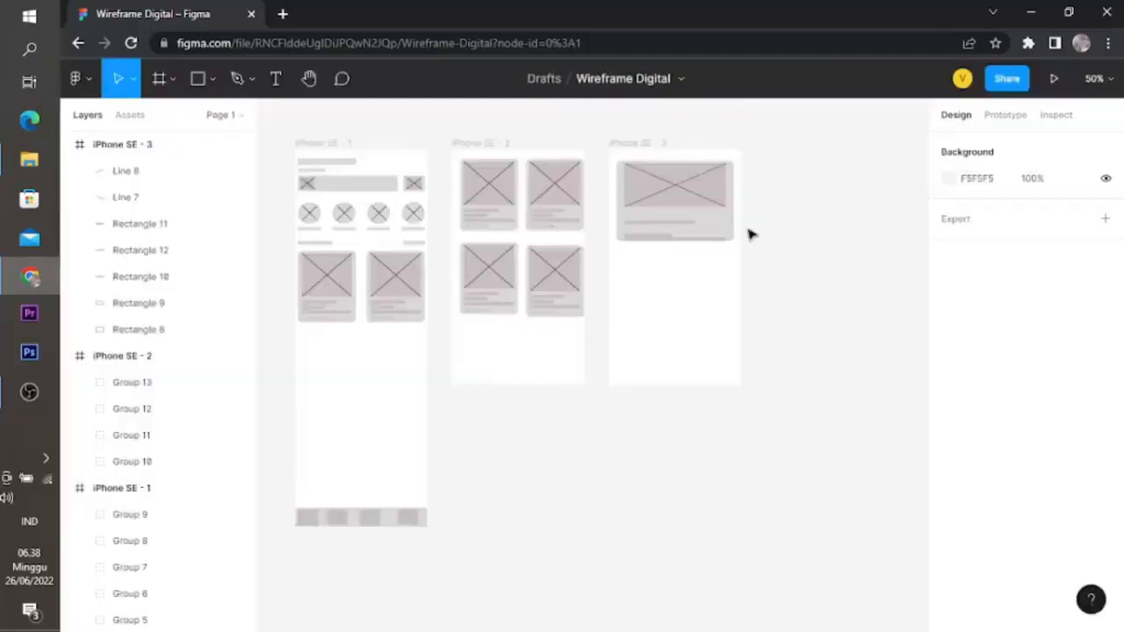